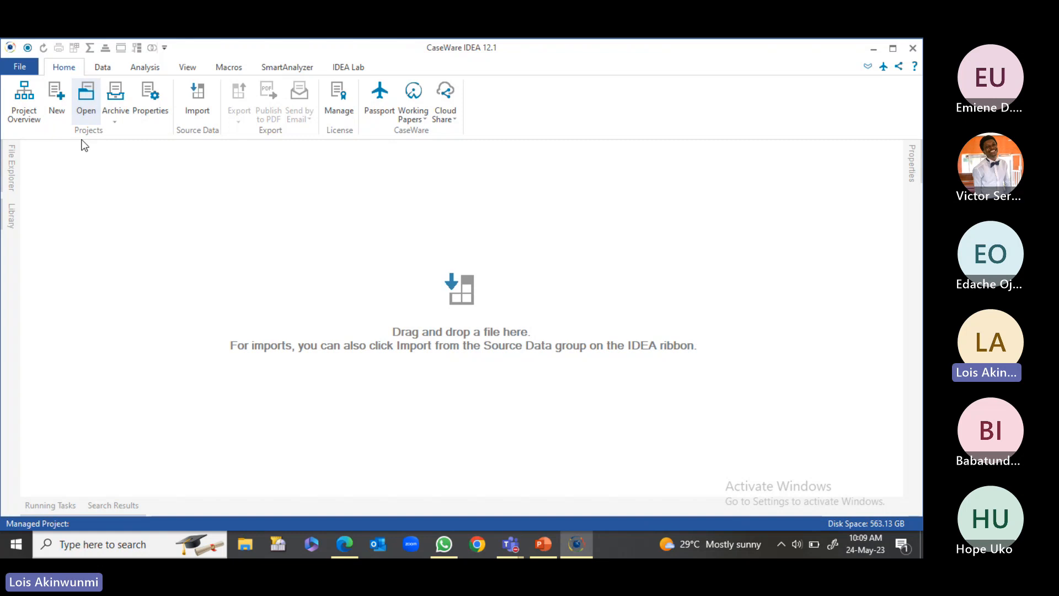
# Create a managed project named Accounts Receivable and display its library
pyautogui.click(59, 113)
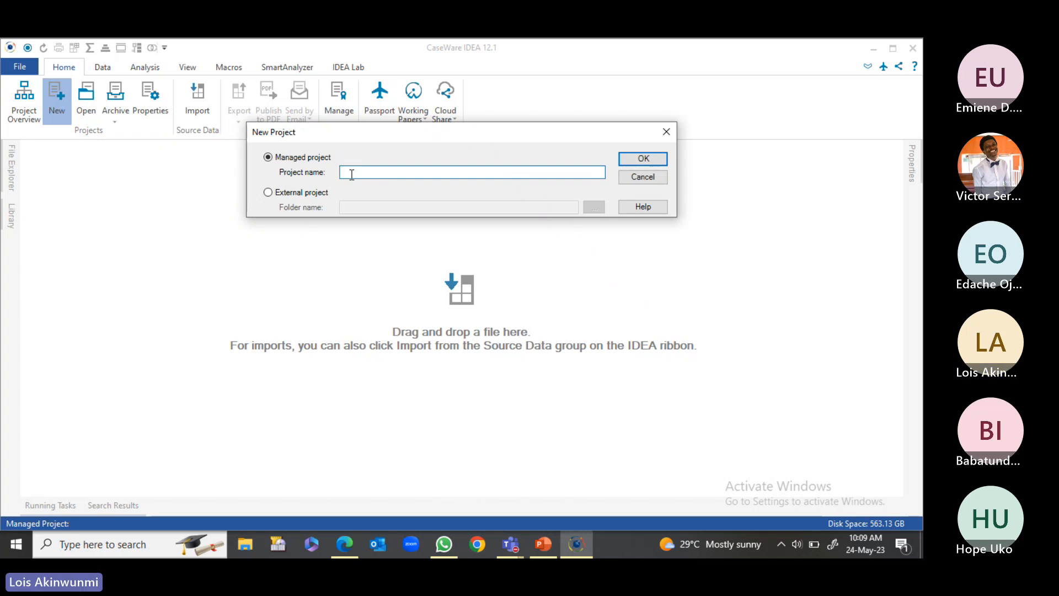
pyautogui.write('Accounts')
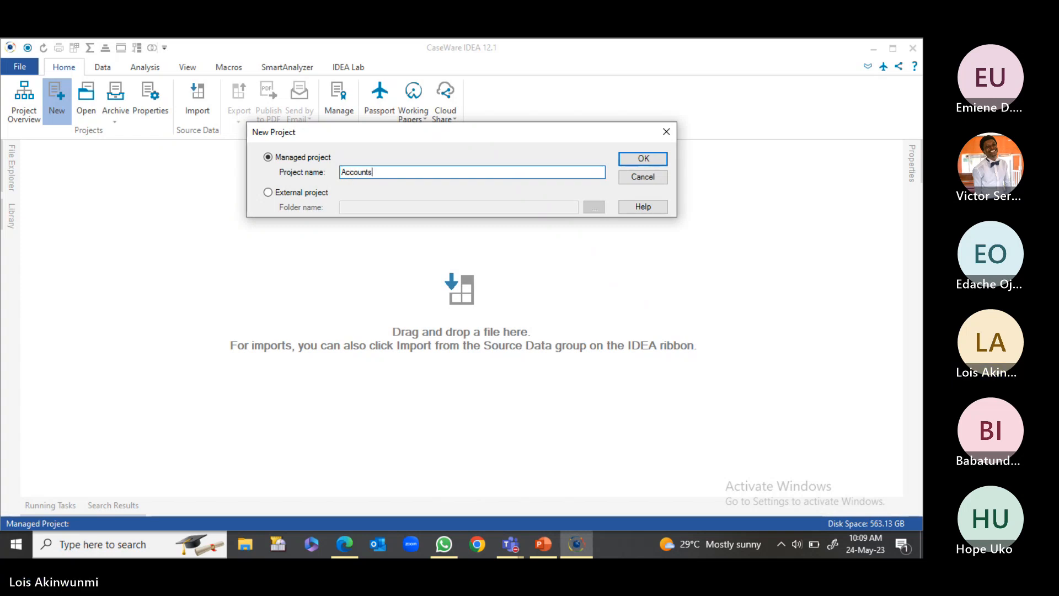
pyautogui.write(' Receiva')
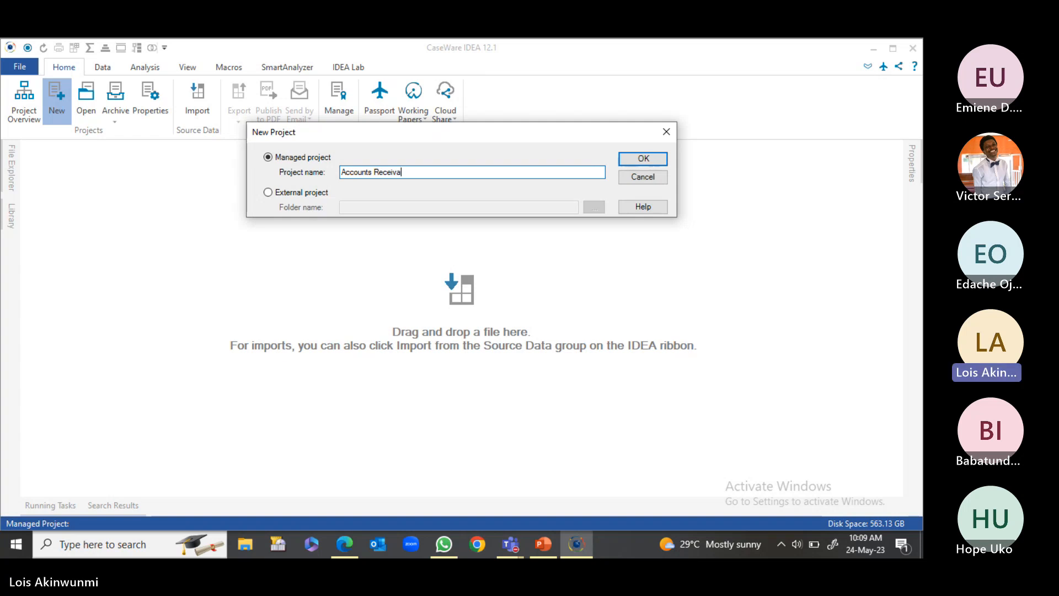
pyautogui.write('ble')
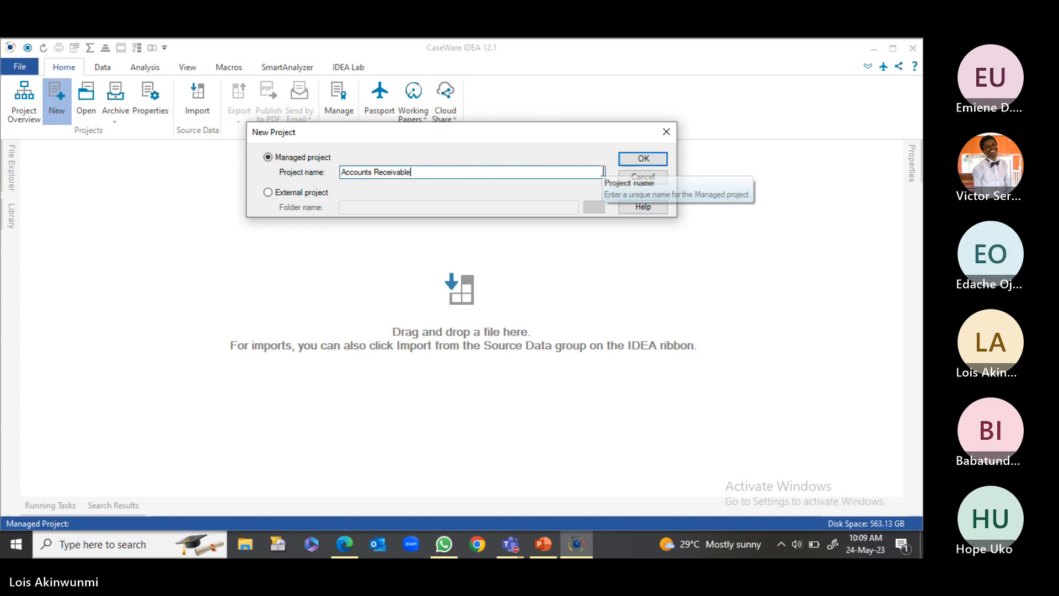
pyautogui.click(640, 159)
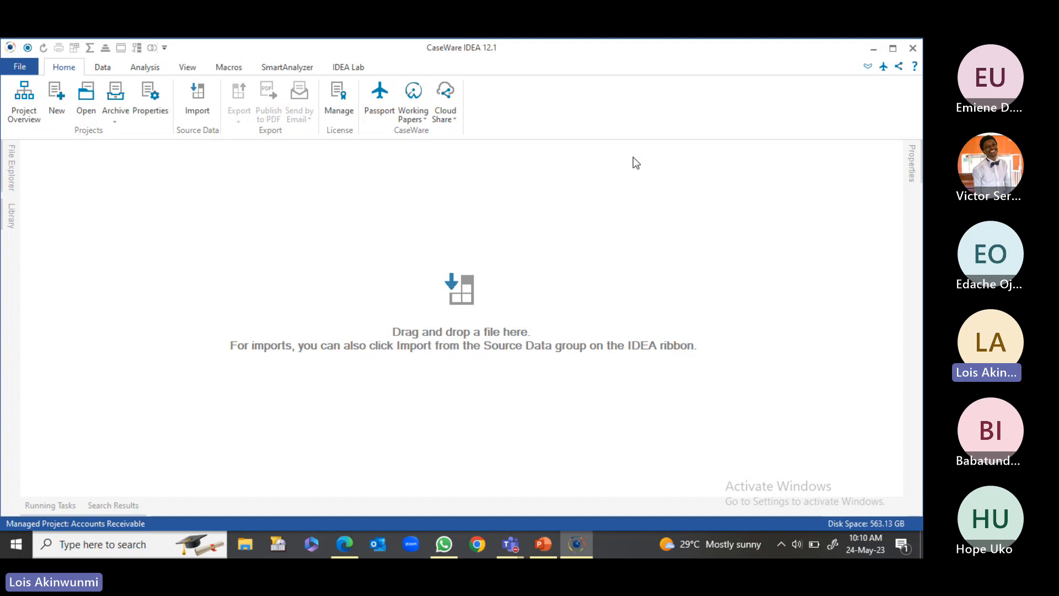
pyautogui.click(10, 216)
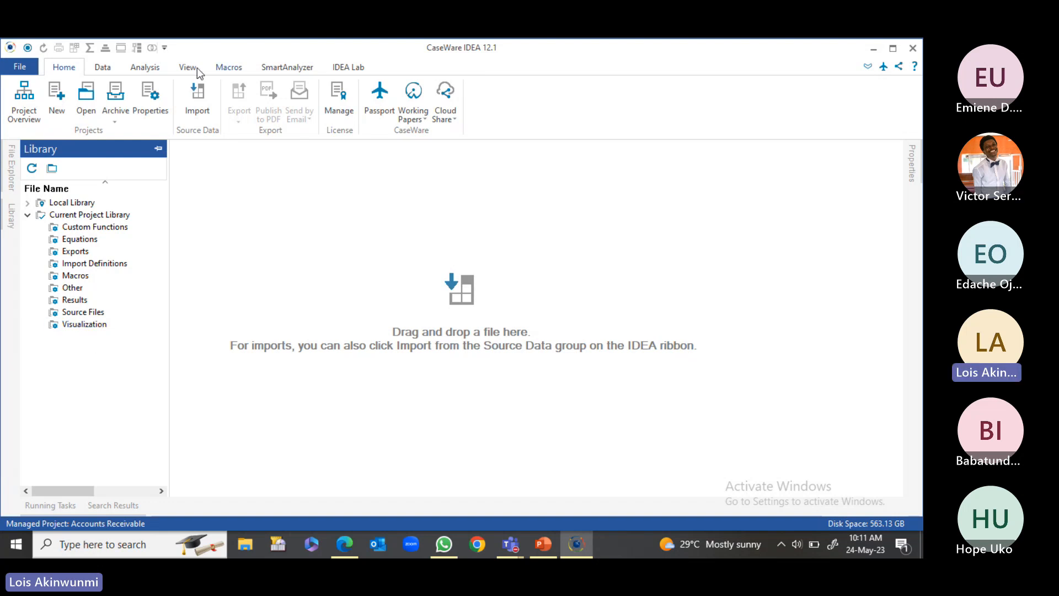
# Examine the Extract and Export tasks offered in the Visual Script Editor and close the editor
pyautogui.click(226, 71)
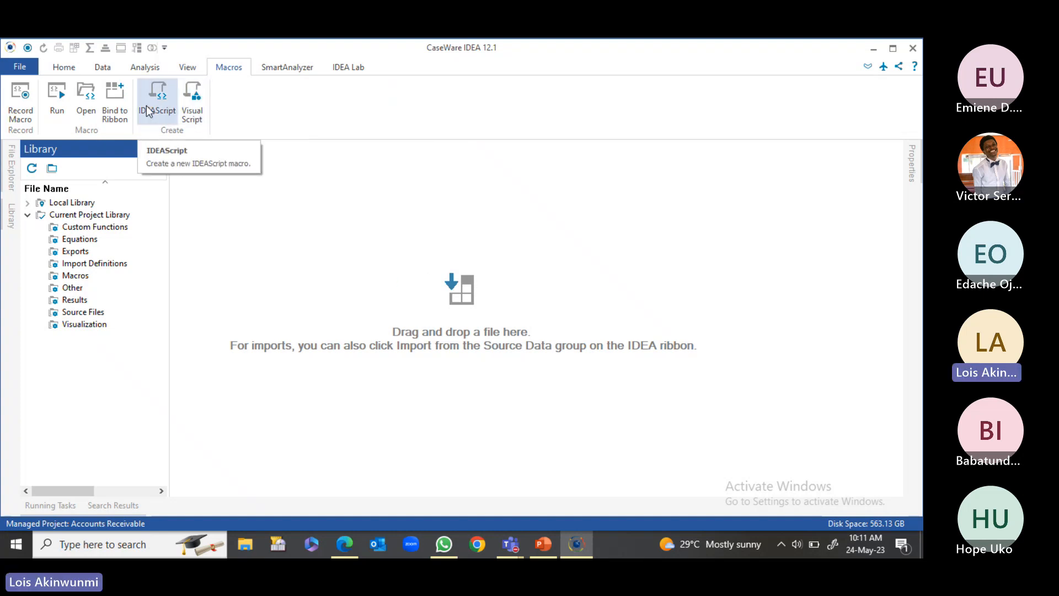
pyautogui.click(197, 109)
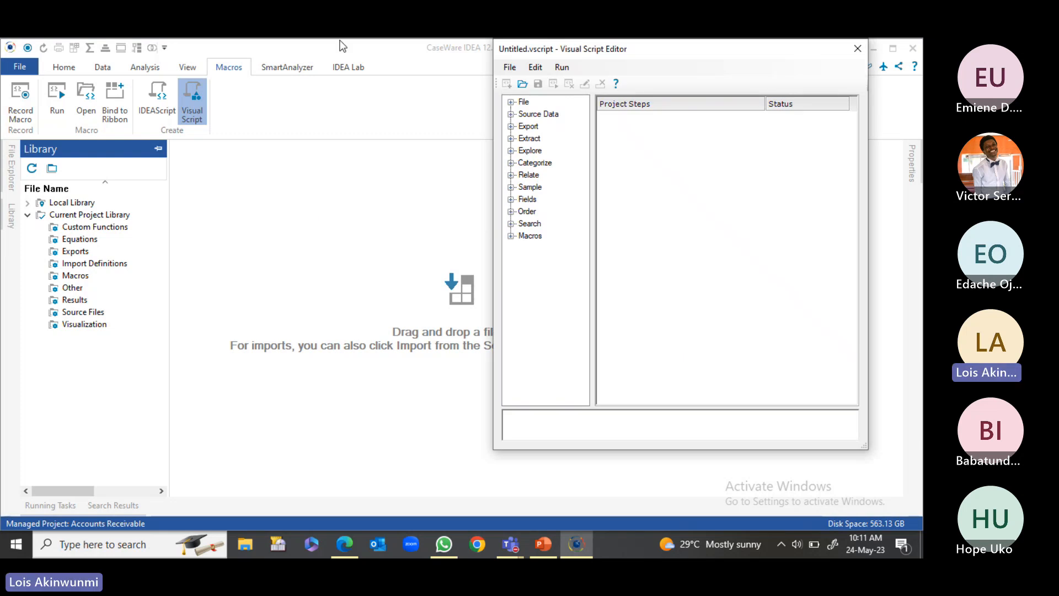
pyautogui.moveTo(602, 54); pyautogui.dragTo(378, 75)
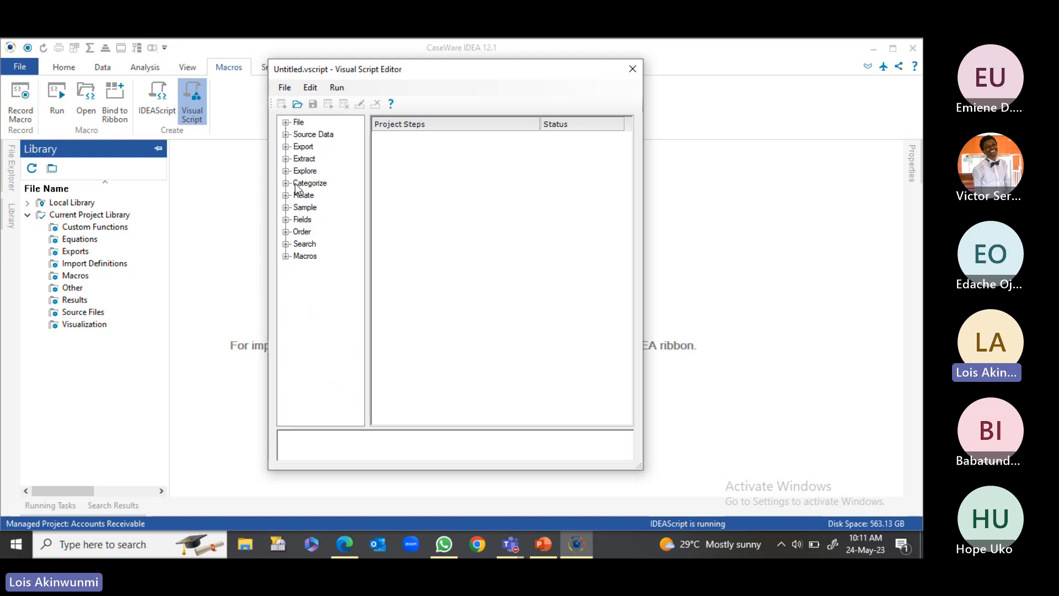
pyautogui.click(286, 159)
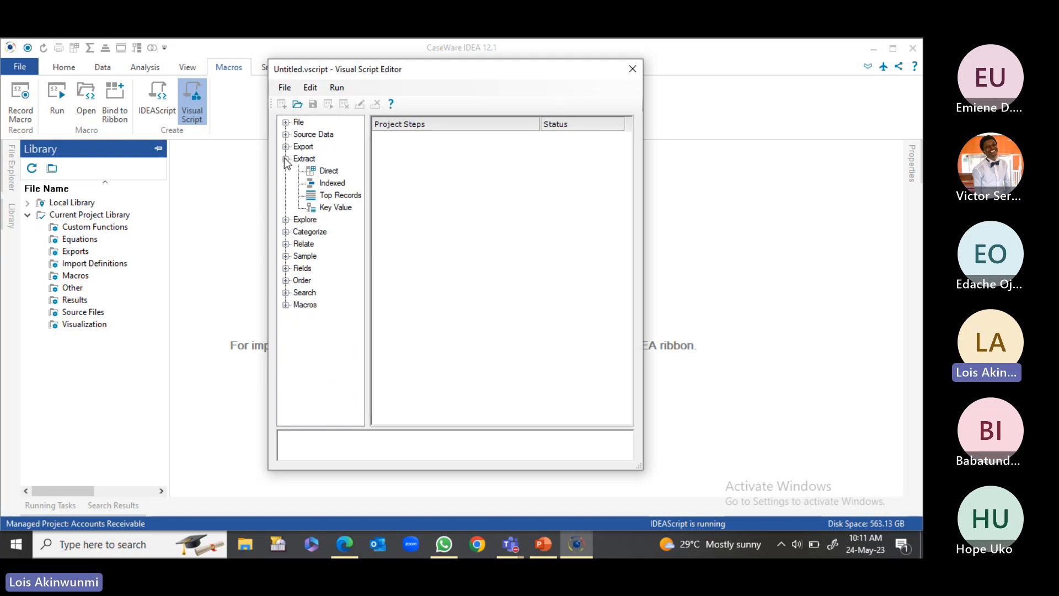
pyautogui.click(284, 148)
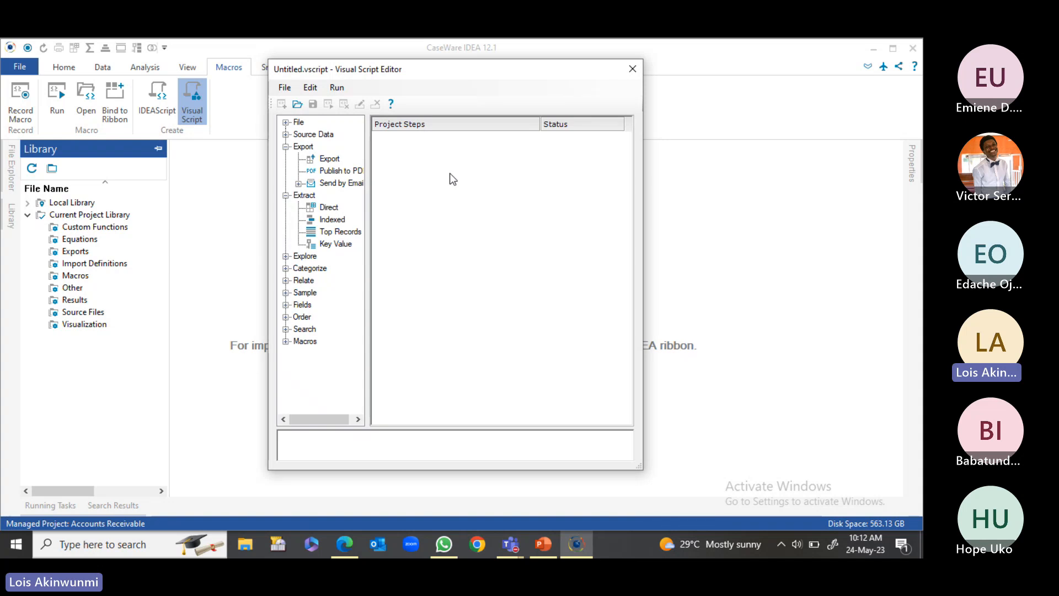
pyautogui.click(626, 68)
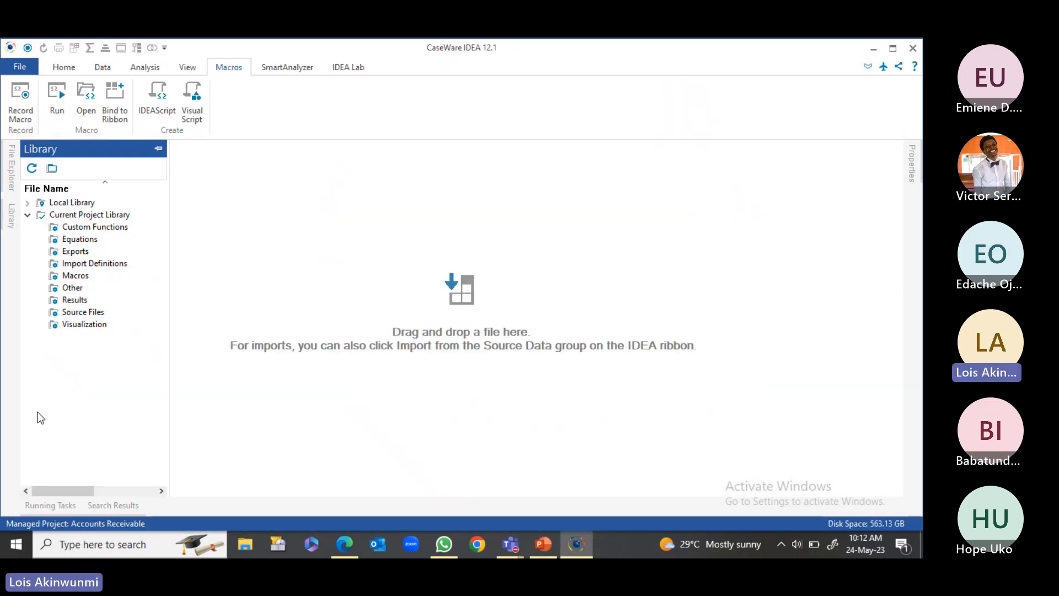
# Start adding files to the project's Source Files and browse to the Source Files.ILB folder of the Accounts Receivable Audit II project
pyautogui.rightClick(77, 317)
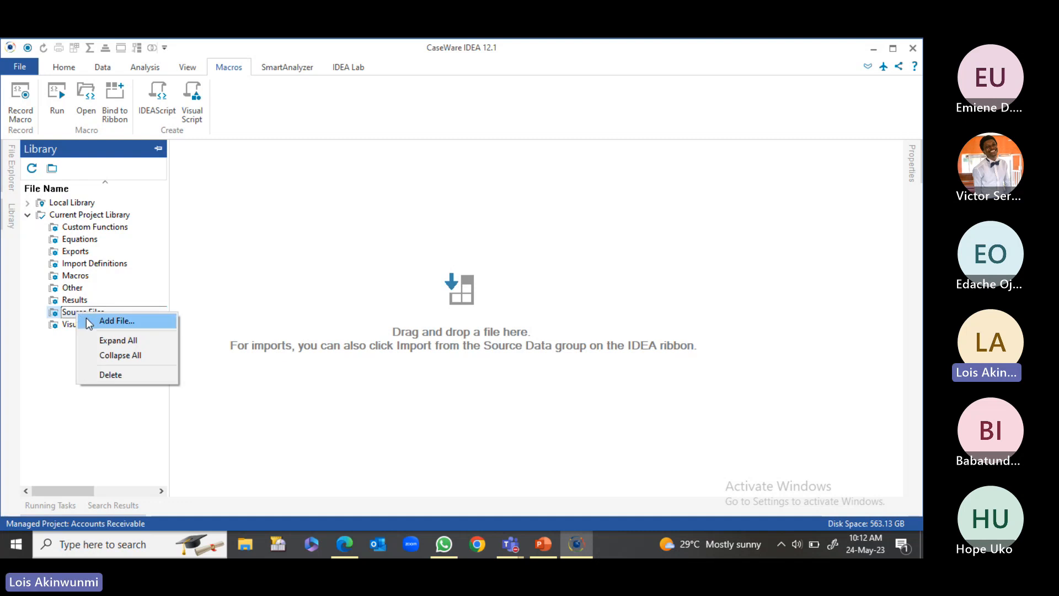
pyautogui.click(96, 320)
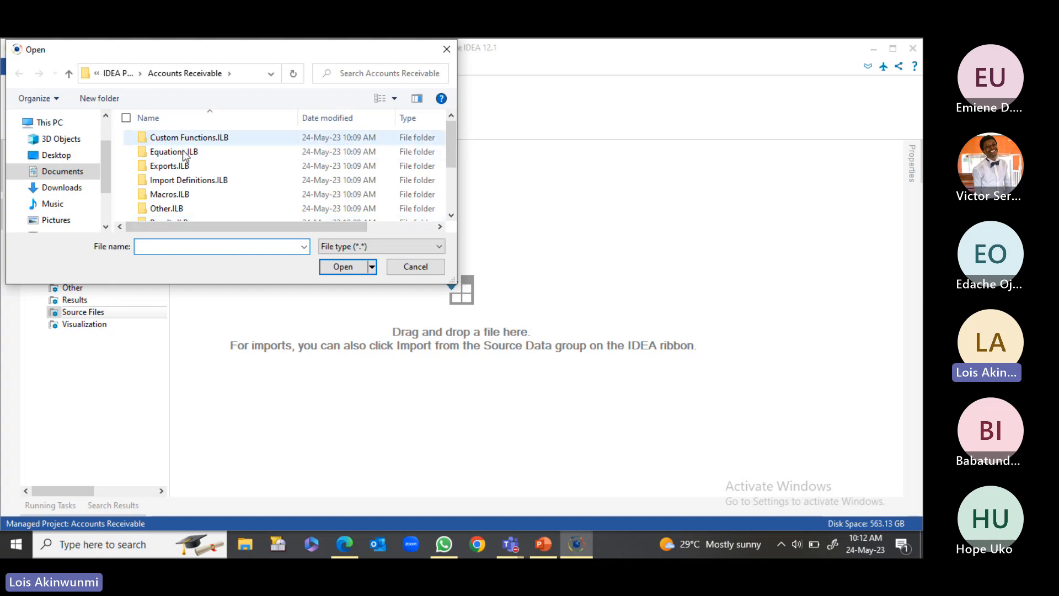
pyautogui.scroll(-2, 185, 160)
pyautogui.click(190, 172)
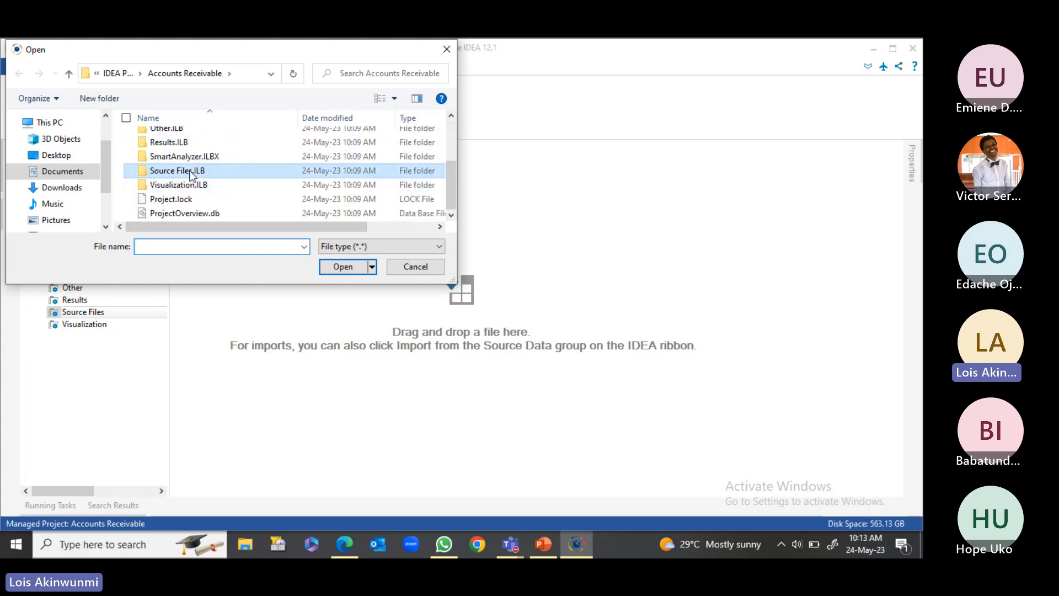
pyautogui.doubleClick(190, 172)
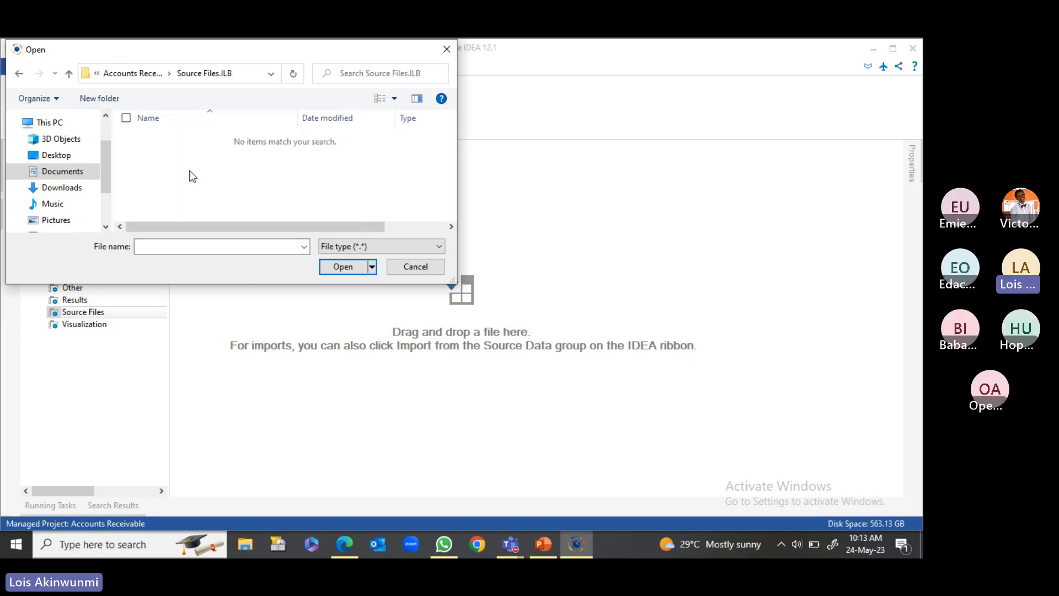
pyautogui.click(138, 73)
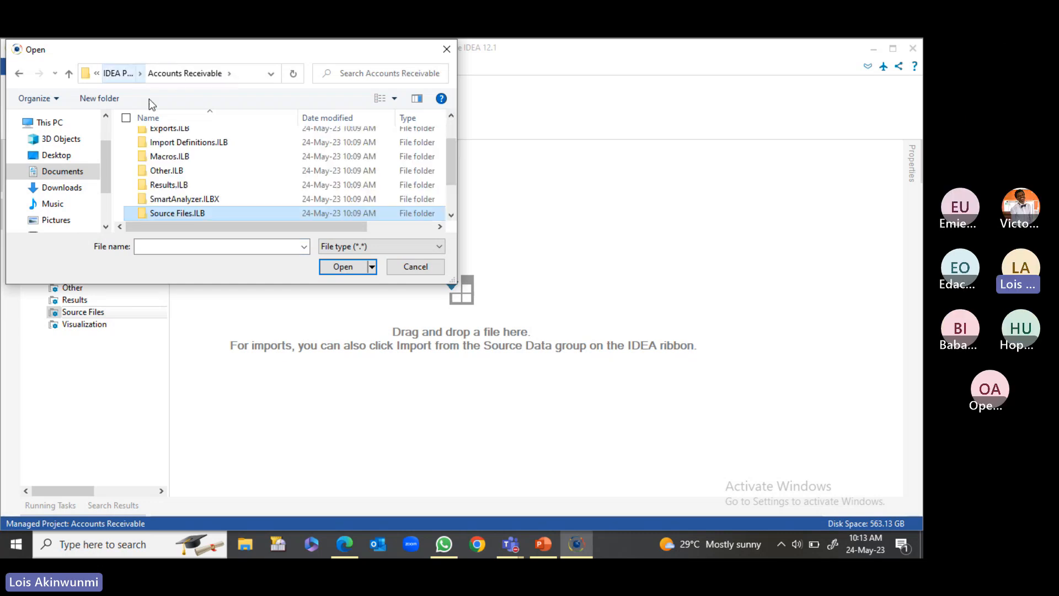
pyautogui.click(121, 75)
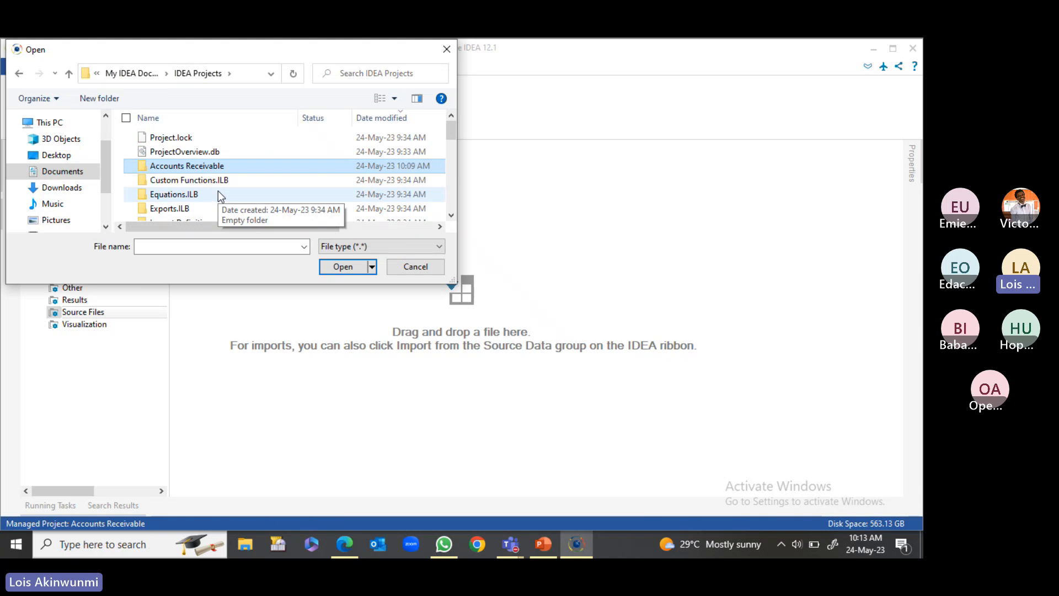
pyautogui.scroll(-5, 217, 190)
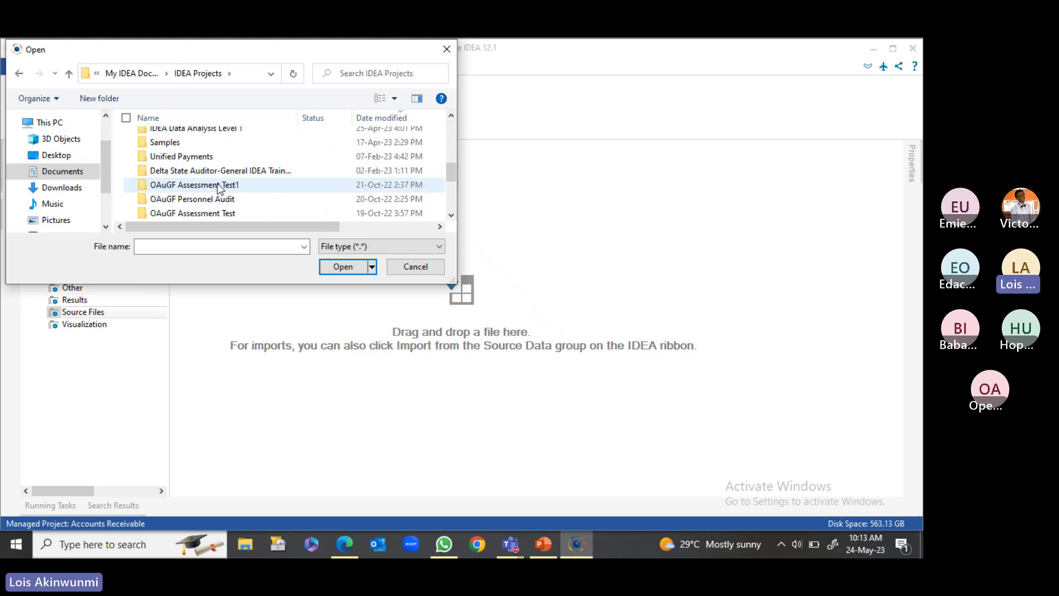
pyautogui.click(200, 118)
pyautogui.click(200, 117)
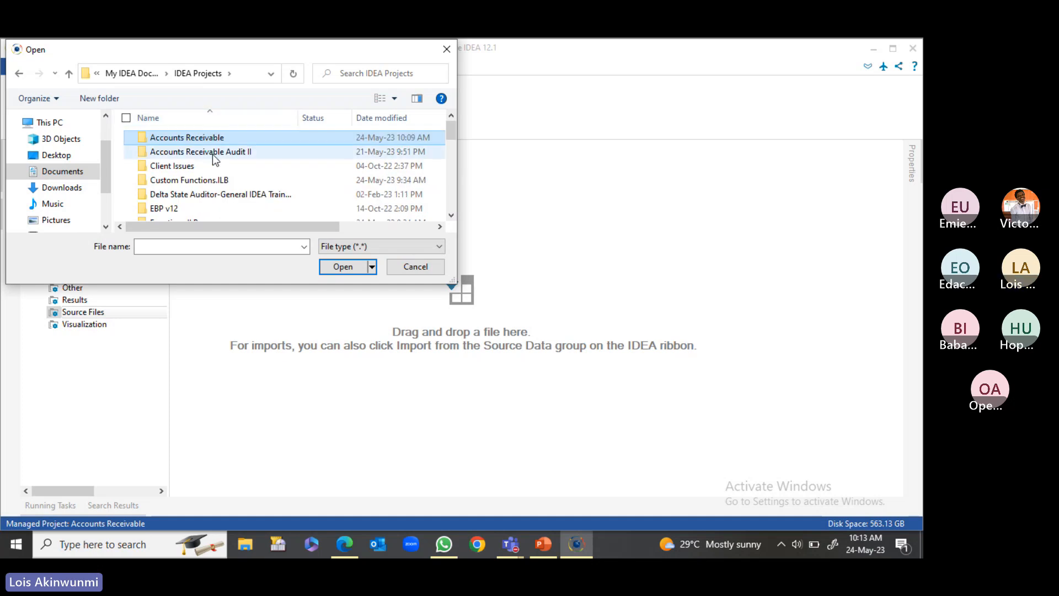
pyautogui.doubleClick(213, 153)
pyautogui.scroll(-2, 215, 183)
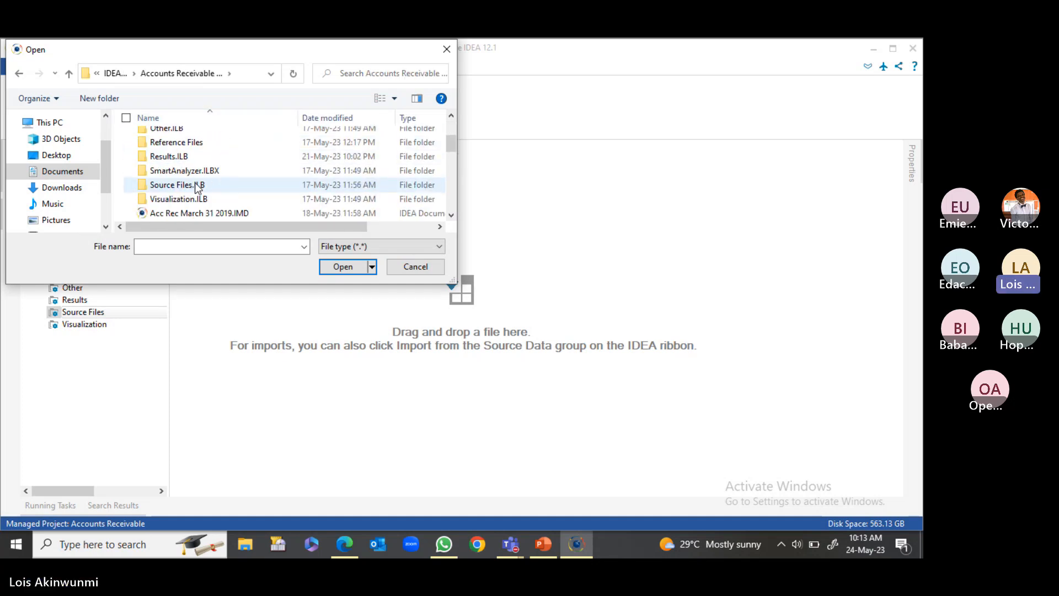
pyautogui.doubleClick(215, 184)
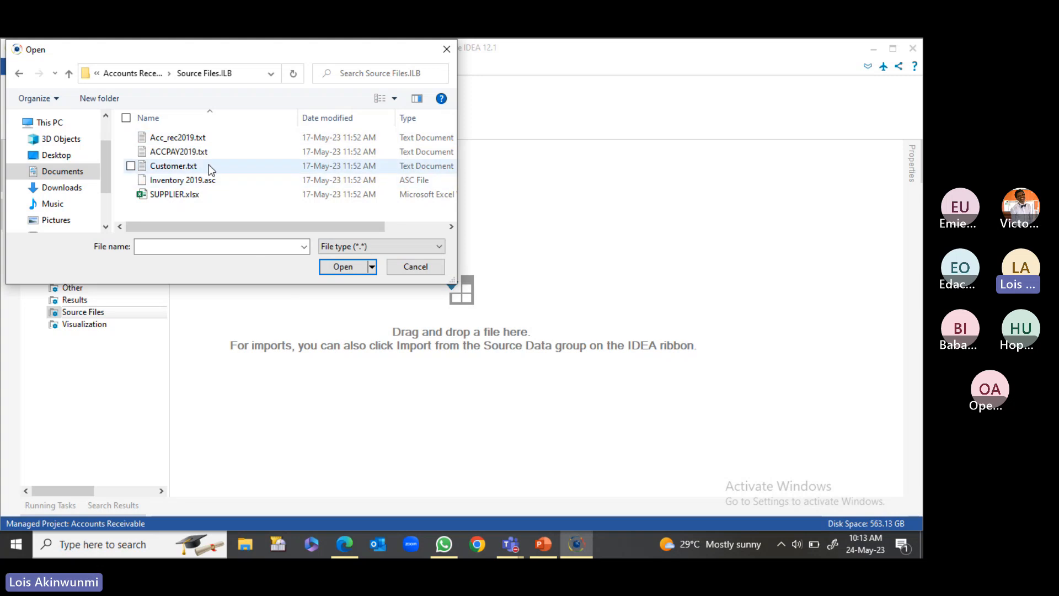
# Add Acc_rec2019.txt, ACCPAY2019.txt, Customer.txt, Inventory 2019.asc and SUPPLIER.xlsx to the project's Source Files and expand that group
pyautogui.click(206, 139)
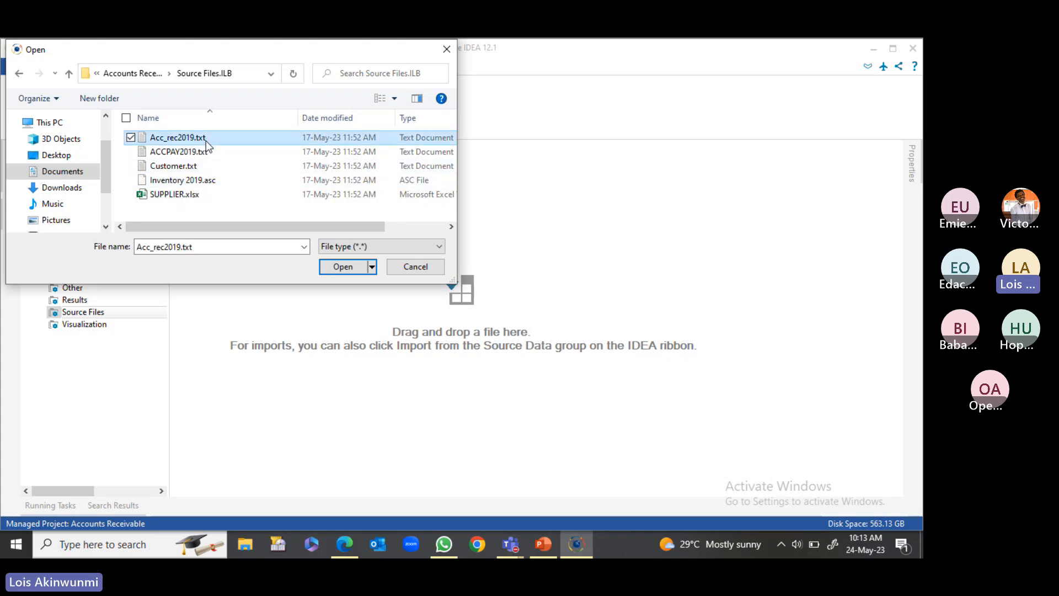
pyautogui.hotkey('shift', 'Down')
pyautogui.hotkey('shift', 'Down')
pyautogui.hotkey('shift', 'Down')
pyautogui.hotkey('shift', 'Down')
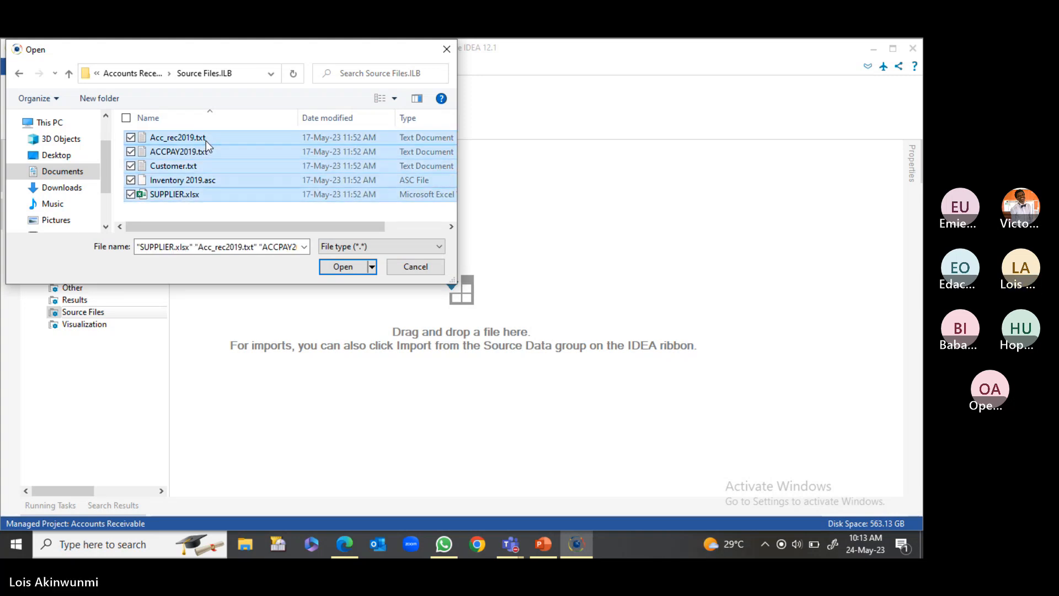
pyautogui.click(357, 266)
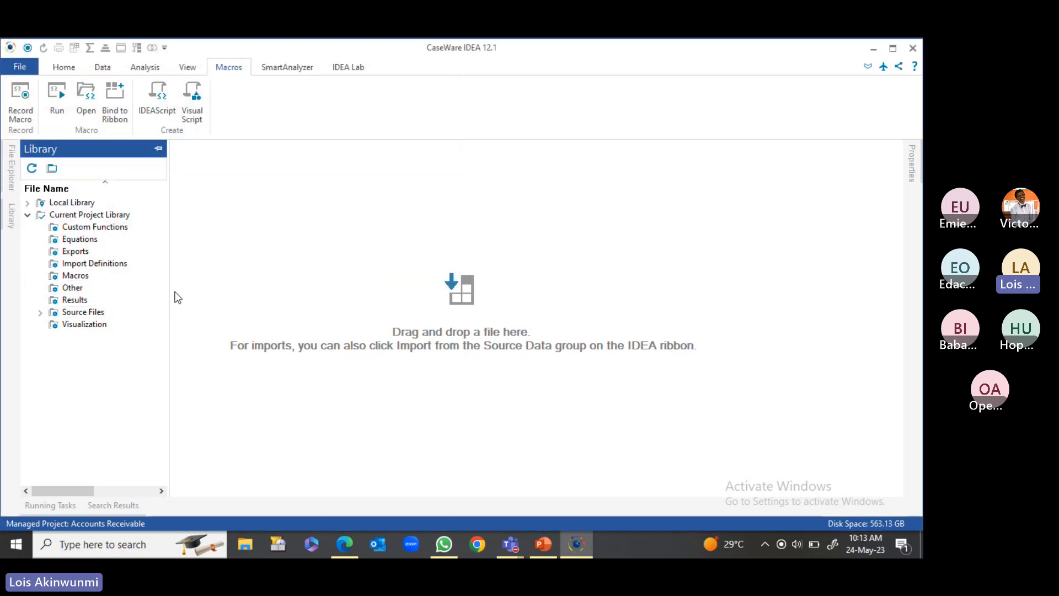
pyautogui.click(39, 312)
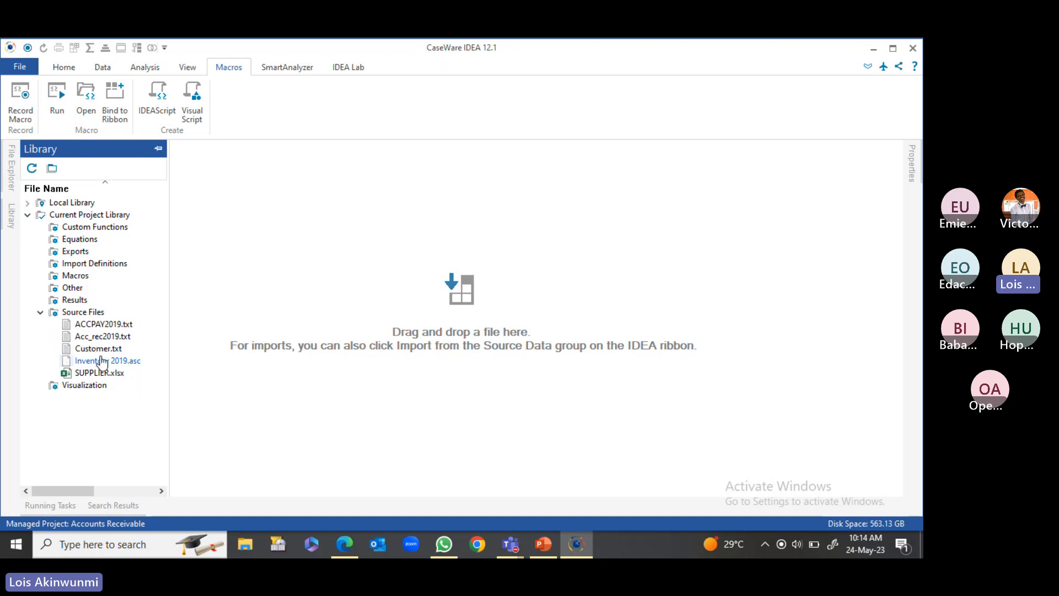
# Start a new visual script and insert a Source Data Import task into it
pyautogui.click(107, 339)
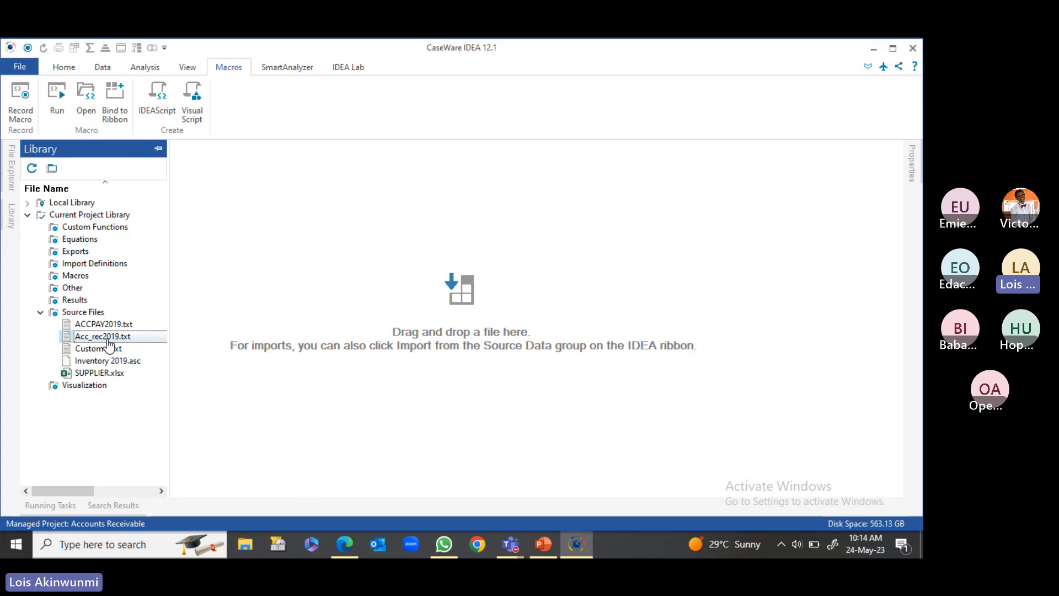
pyautogui.click(197, 118)
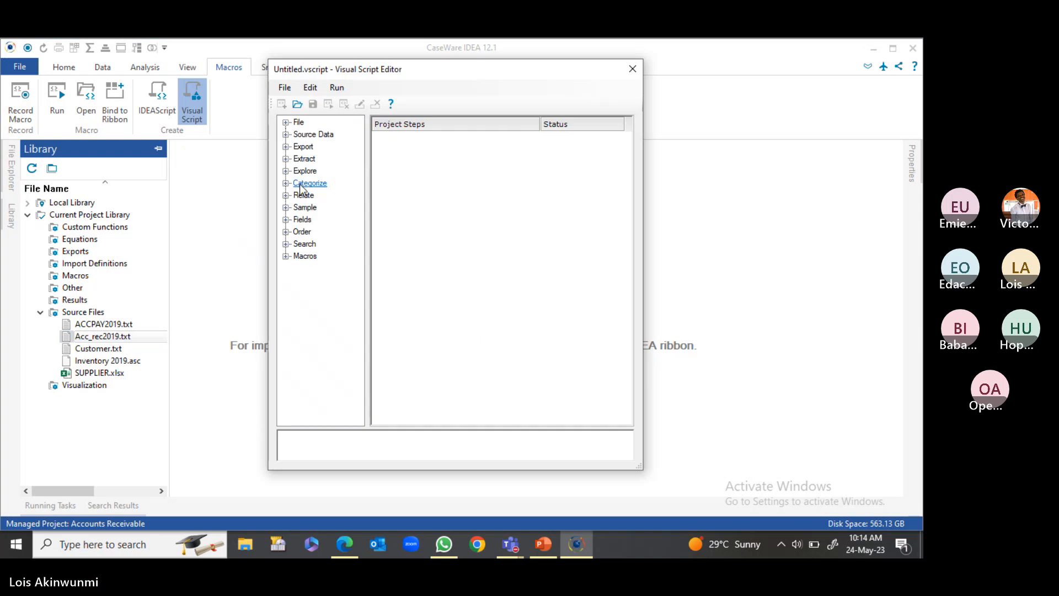
pyautogui.click(286, 134)
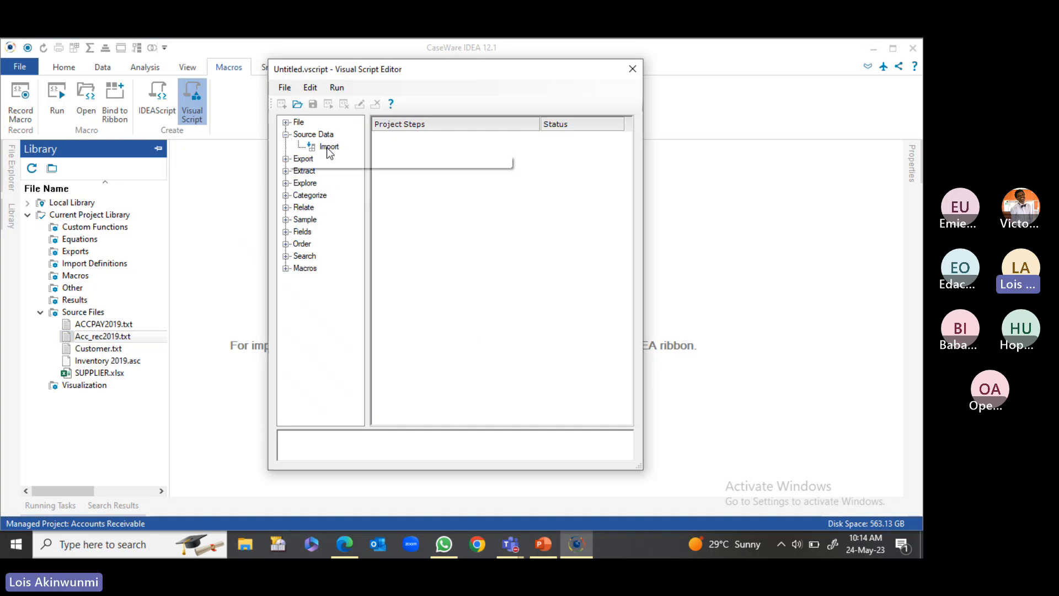
pyautogui.click(329, 146)
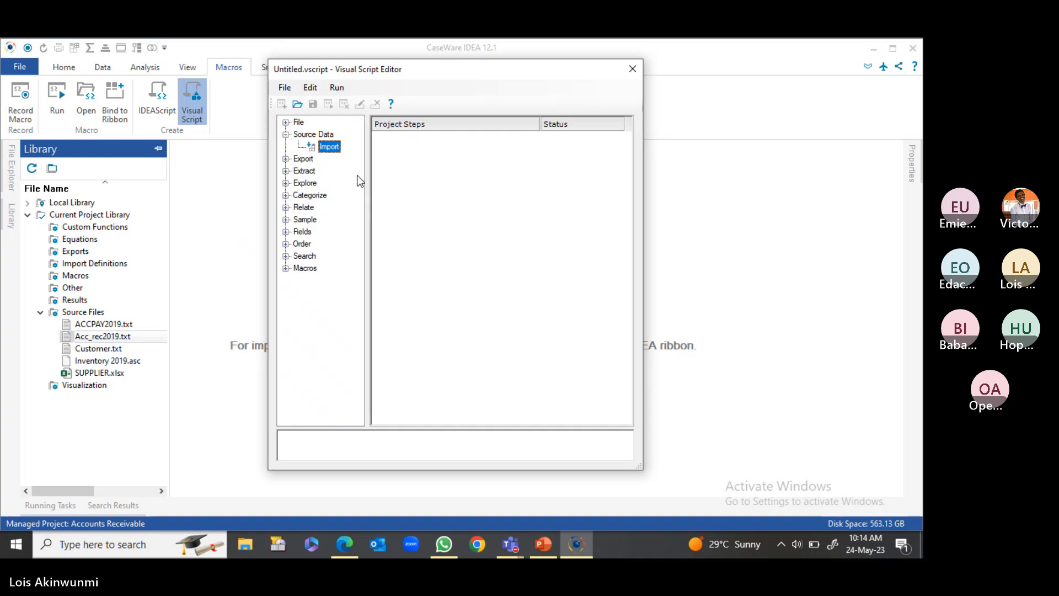
pyautogui.doubleClick(334, 147)
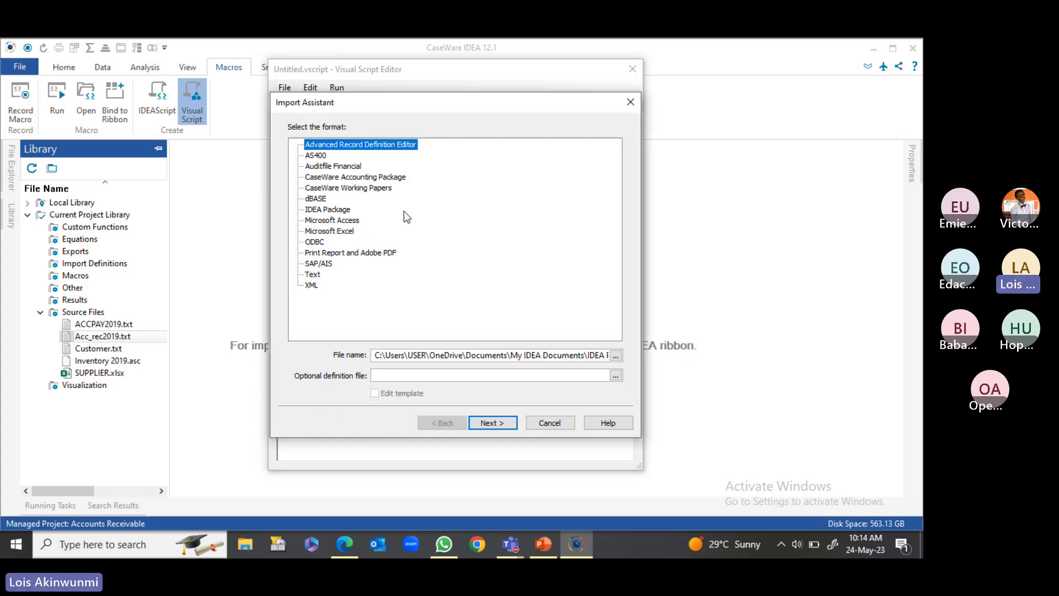
# Set the import format to Text and choose Acc_rec2019.txt from the source files as the file to import
pyautogui.click(312, 277)
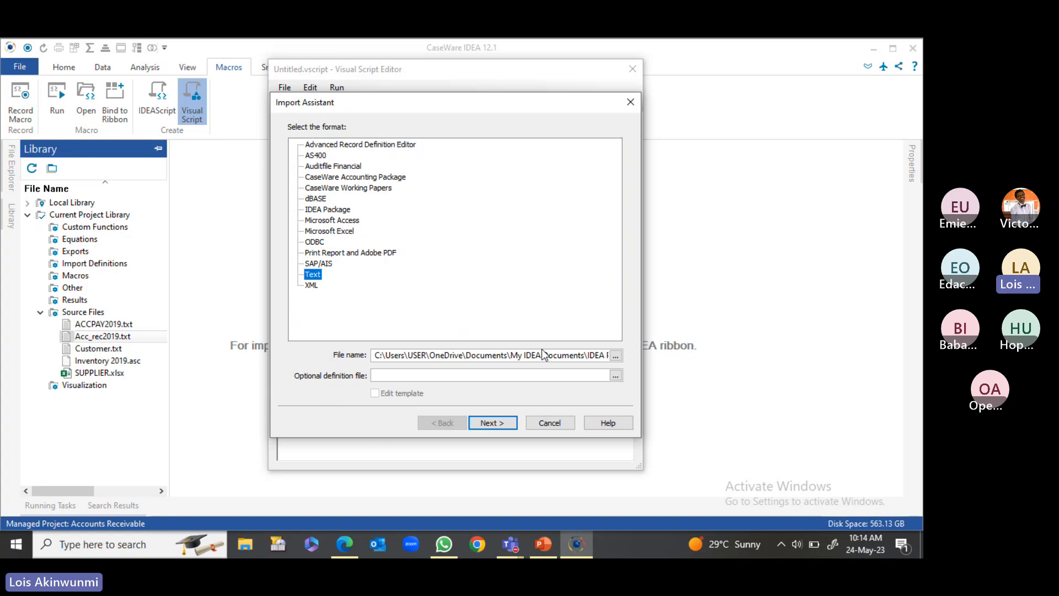
pyautogui.click(612, 355)
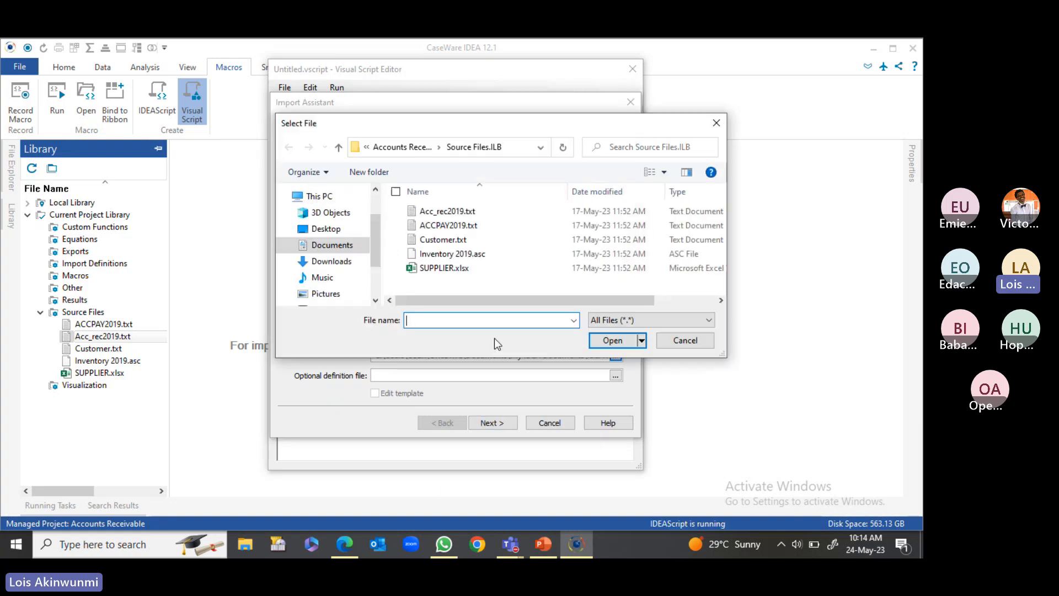
pyautogui.click(453, 215)
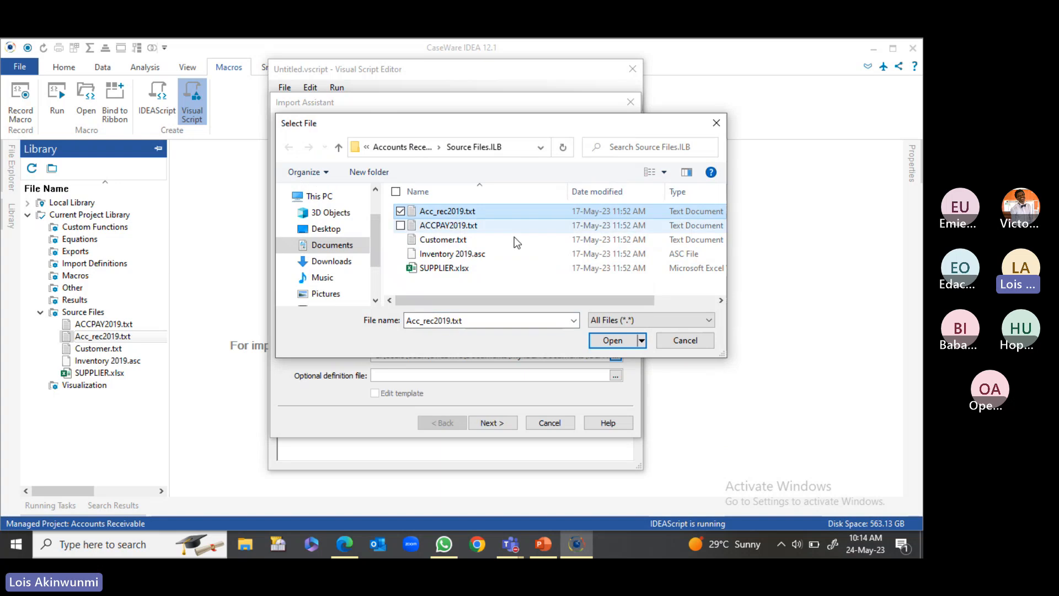
pyautogui.click(612, 340)
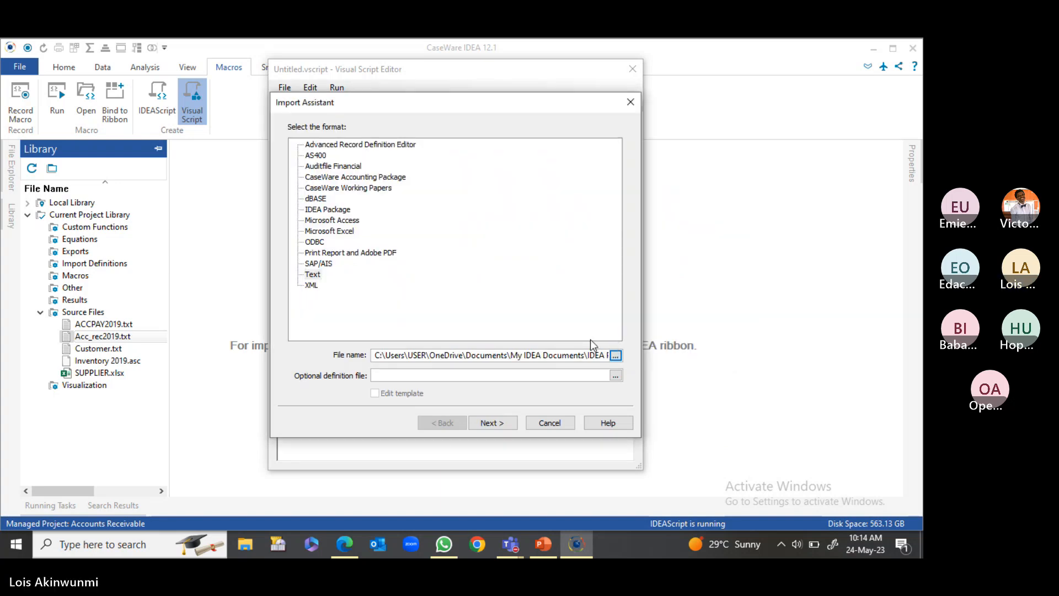
# Accept the Delimited file type and comma separator with the first visible row as field names, continuing to the field details
pyautogui.click(496, 422)
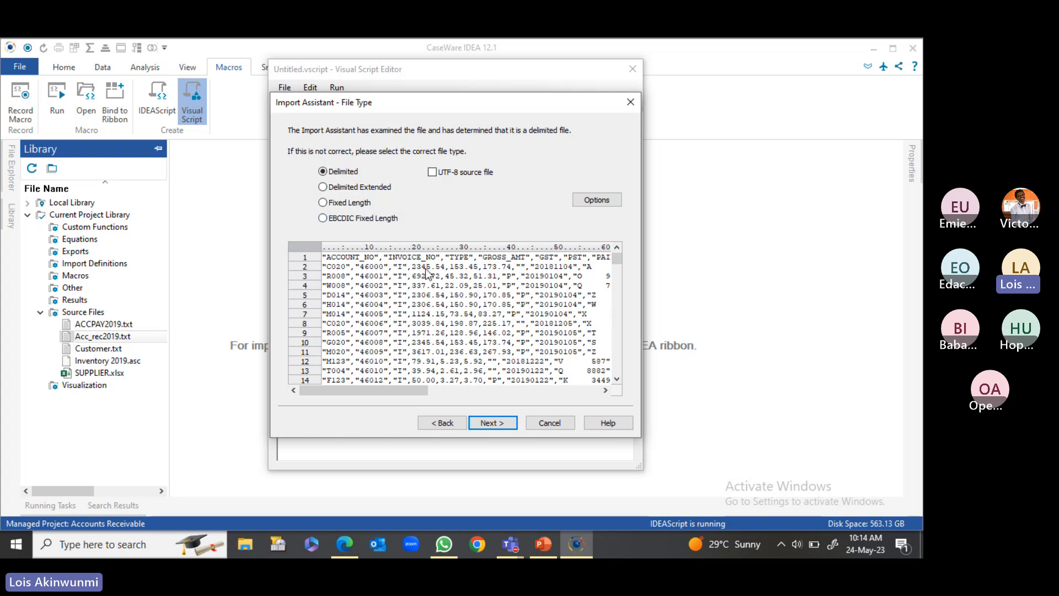
pyautogui.click(492, 422)
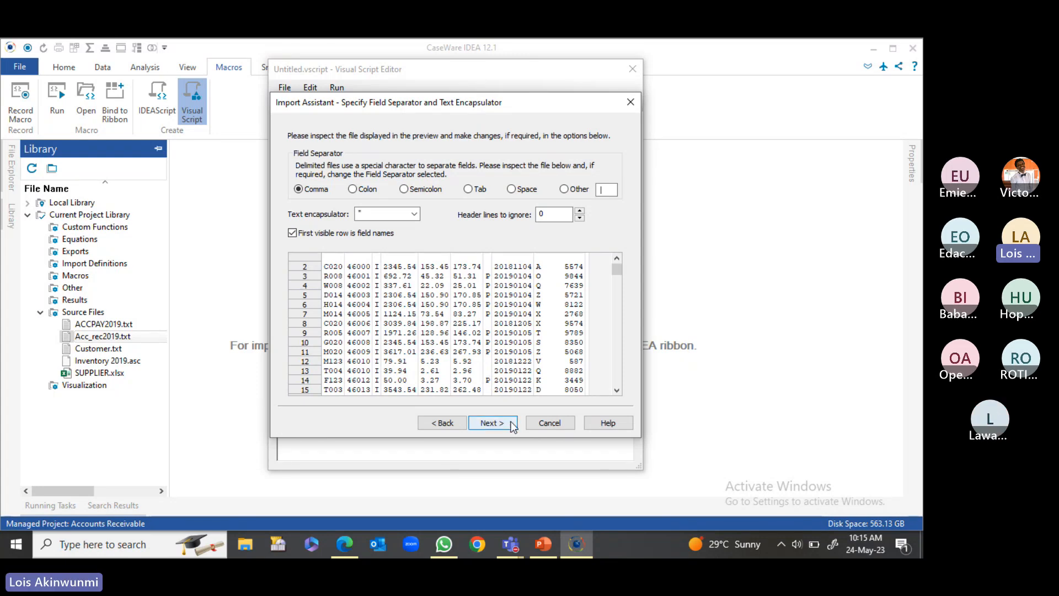
pyautogui.click(492, 422)
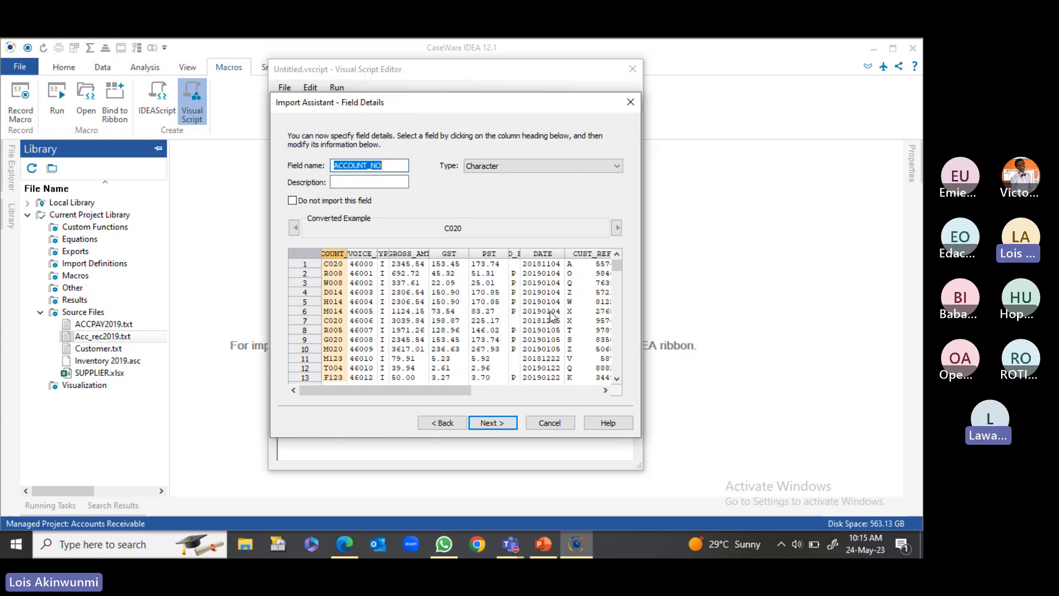
# Examine the field types assigned to the DATE, GROSS_AMT, GST, PST and paid columns in the import preview
pyautogui.click(534, 270)
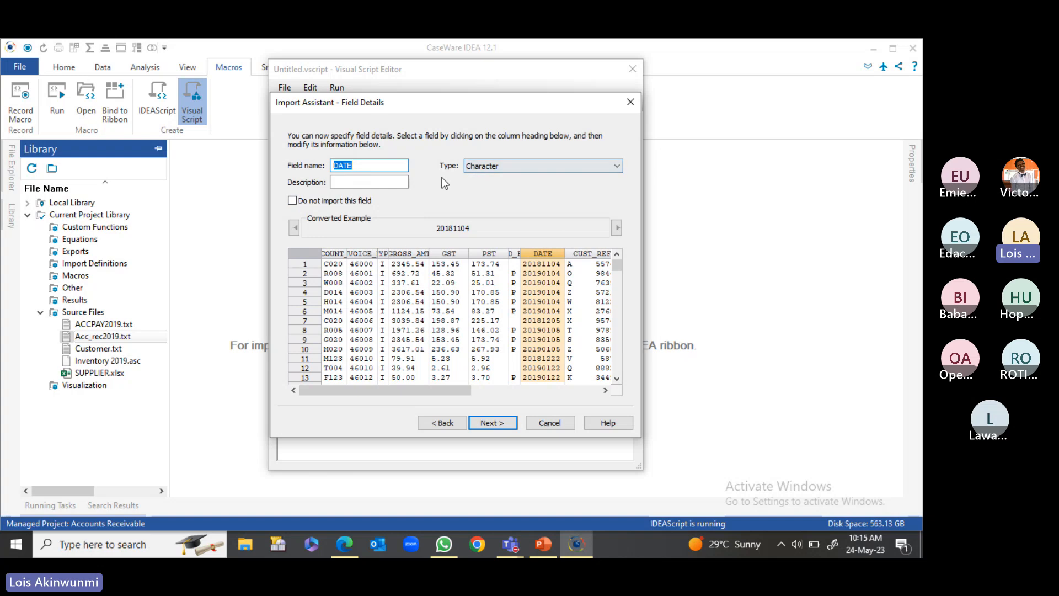
pyautogui.click(408, 292)
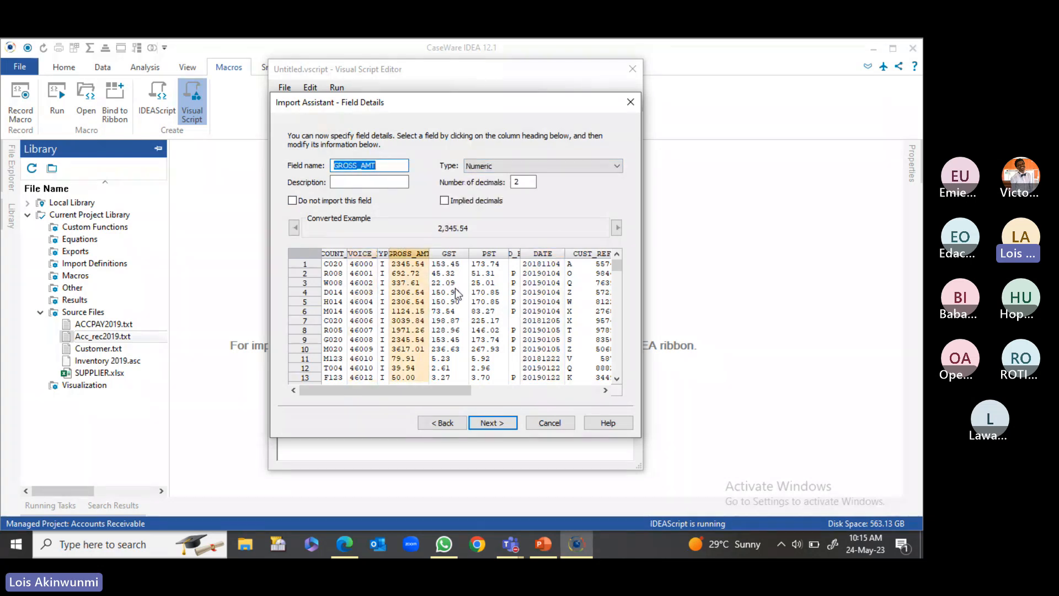
pyautogui.click(448, 291)
pyautogui.click(499, 290)
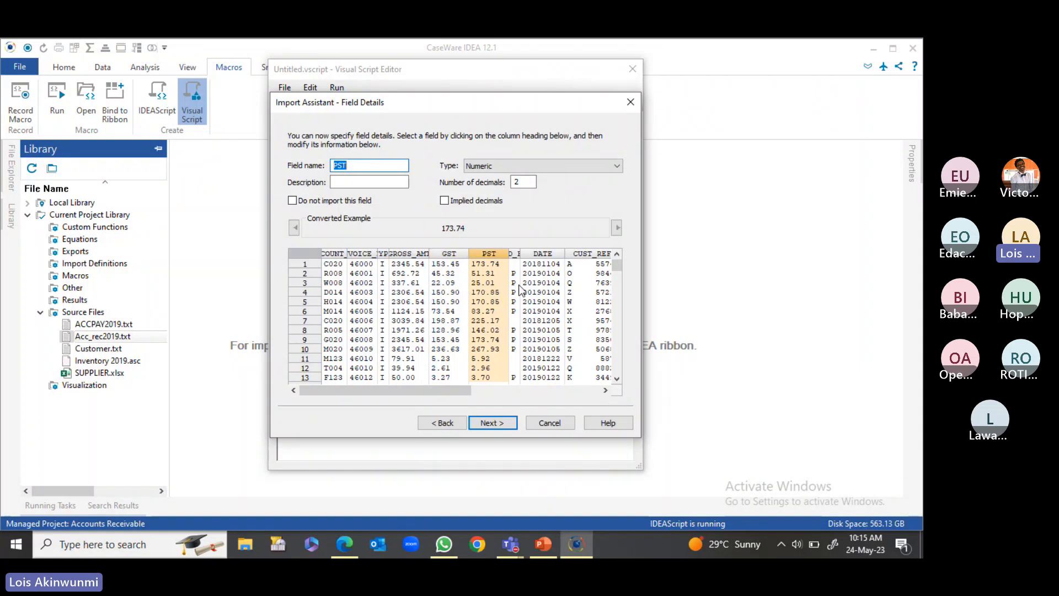
pyautogui.click(514, 287)
pyautogui.click(543, 284)
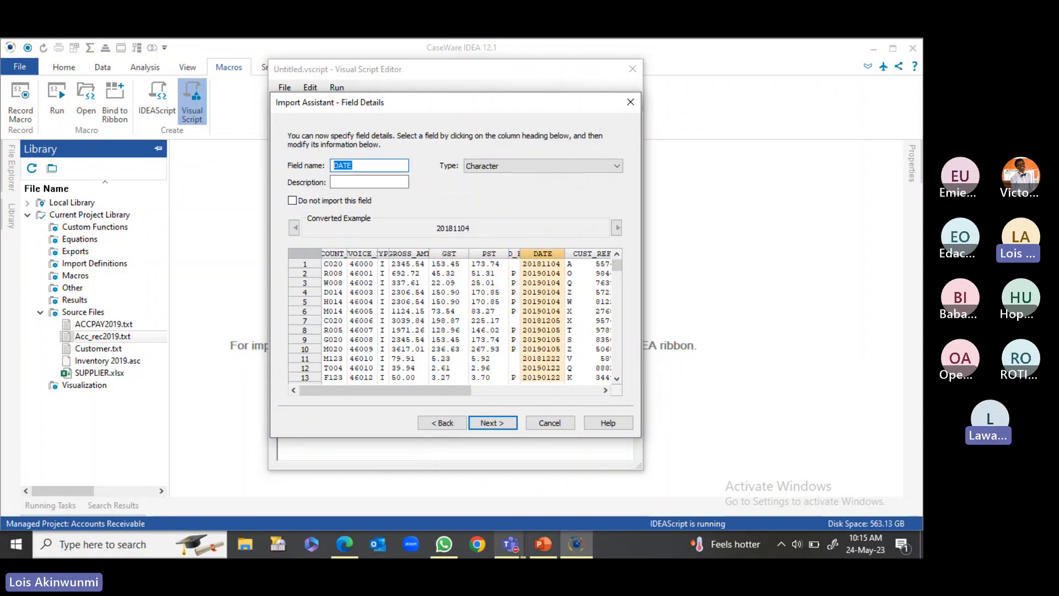
# Switch to the Microsoft Teams webinar, mute the unmuted guest attendee, and return to the import in IDEA
pyautogui.moveTo(521, 554)
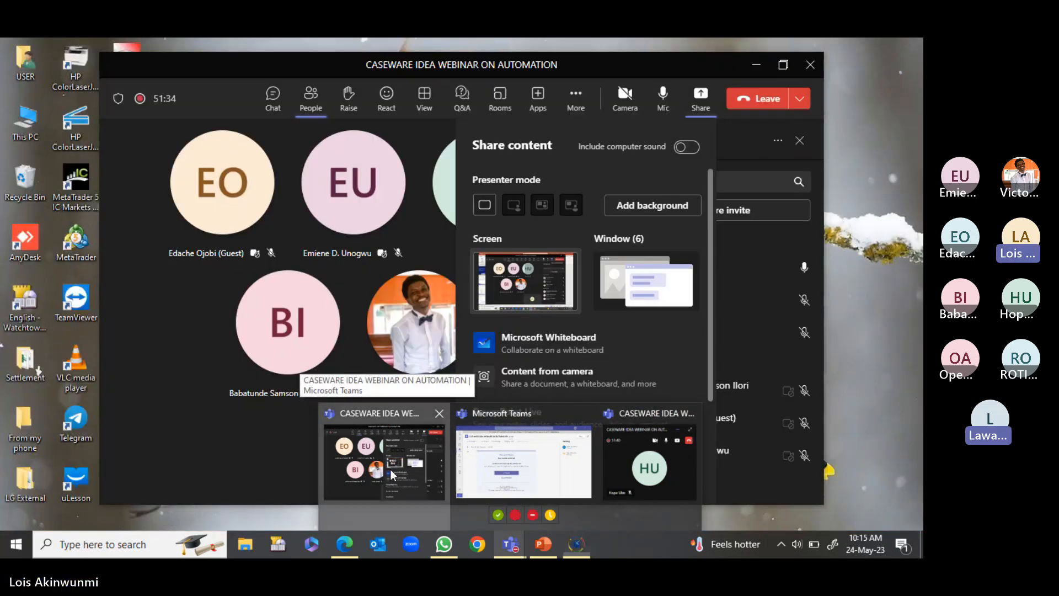
pyautogui.click(389, 468)
pyautogui.click(525, 282)
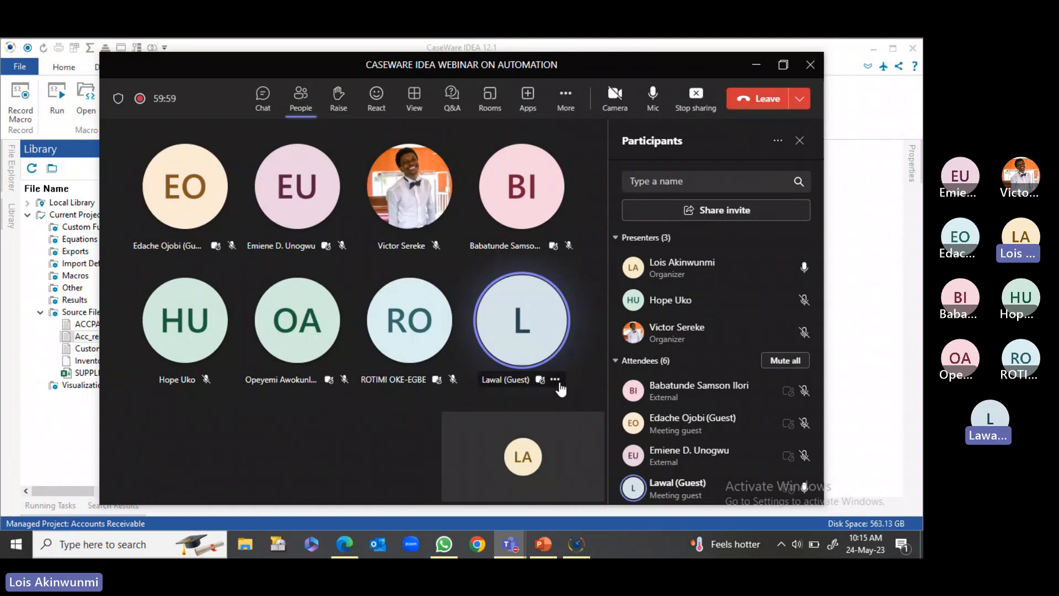
pyautogui.click(556, 380)
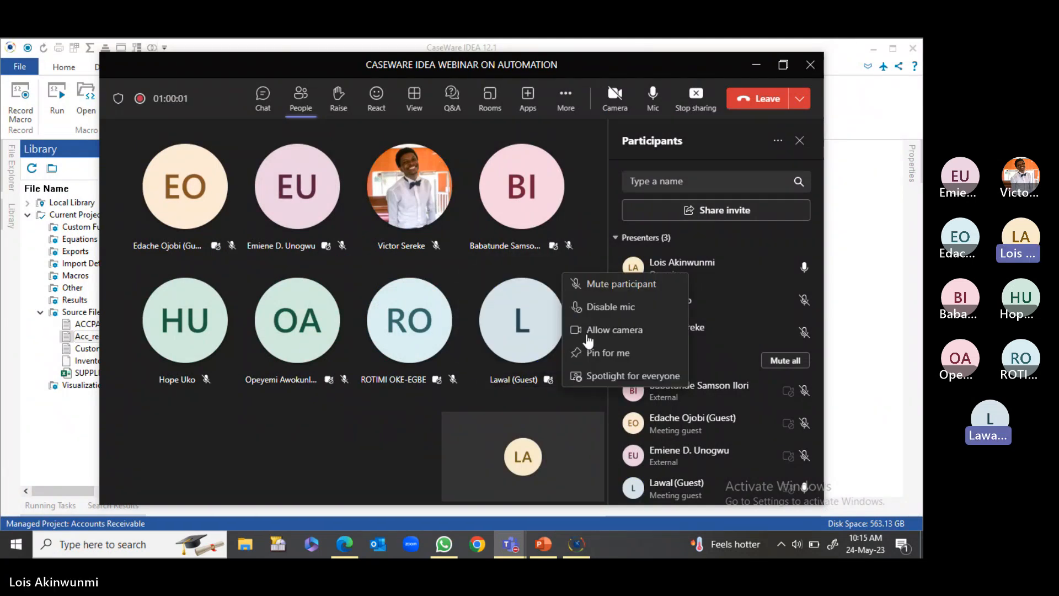
pyautogui.click(586, 287)
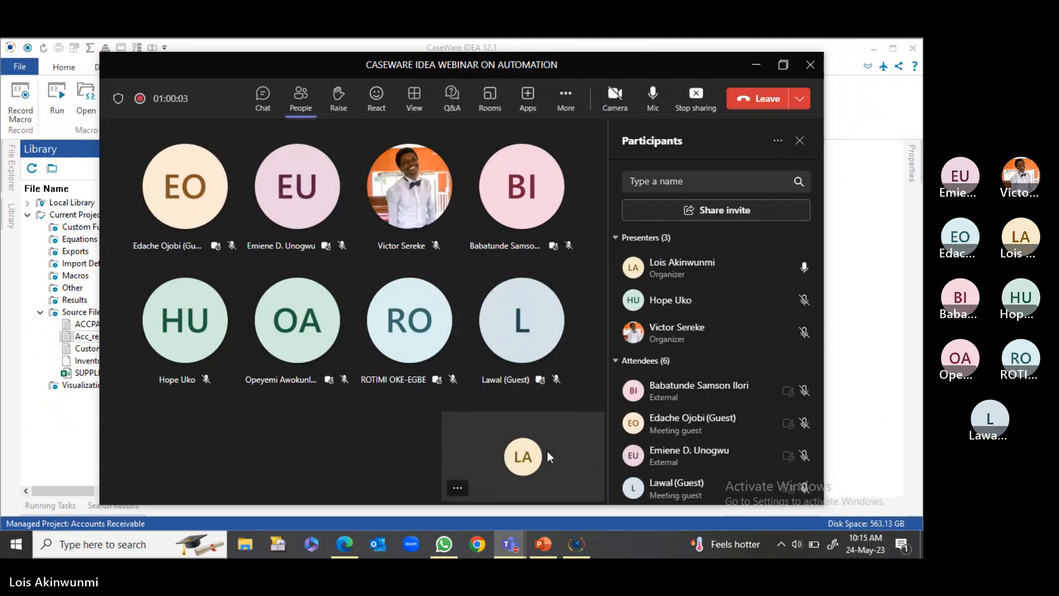
pyautogui.click(751, 71)
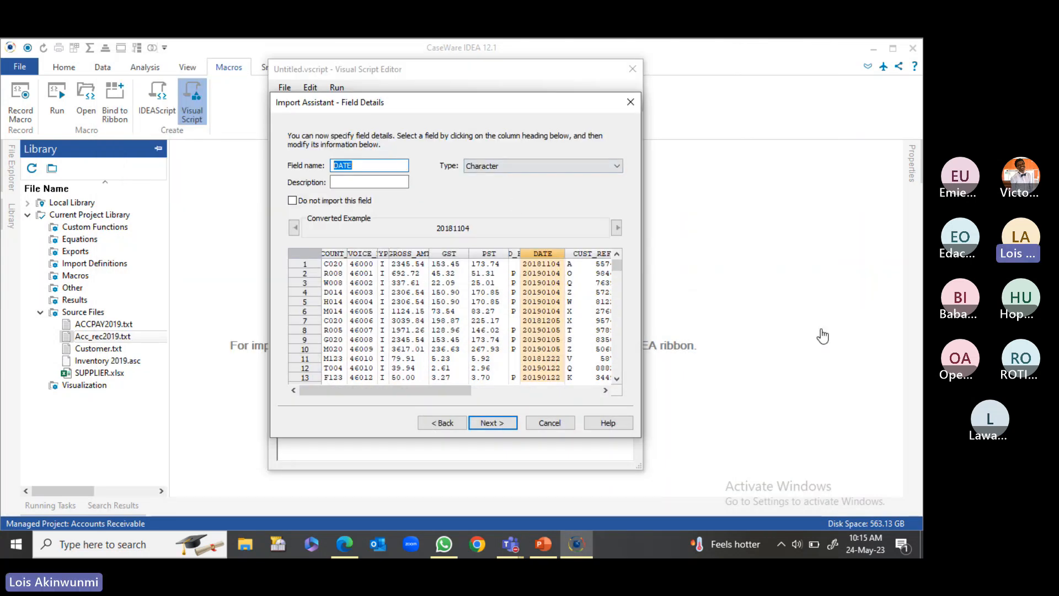
# Define the DATE field as type Date with the mask YYYYMMDD and accept the field details
pyautogui.click(506, 167)
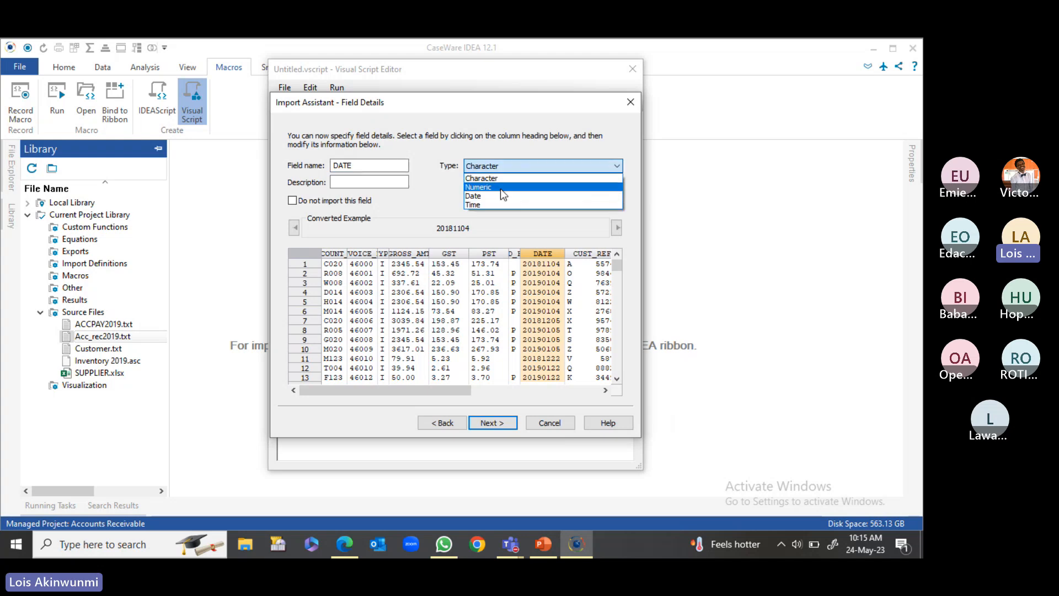
pyautogui.click(473, 195)
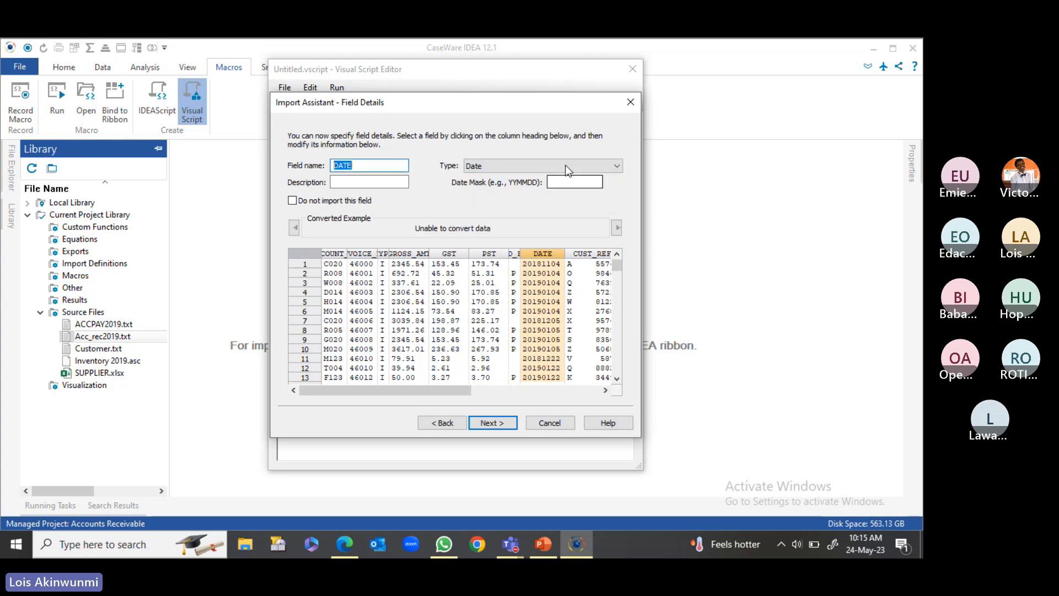
pyautogui.click(573, 182)
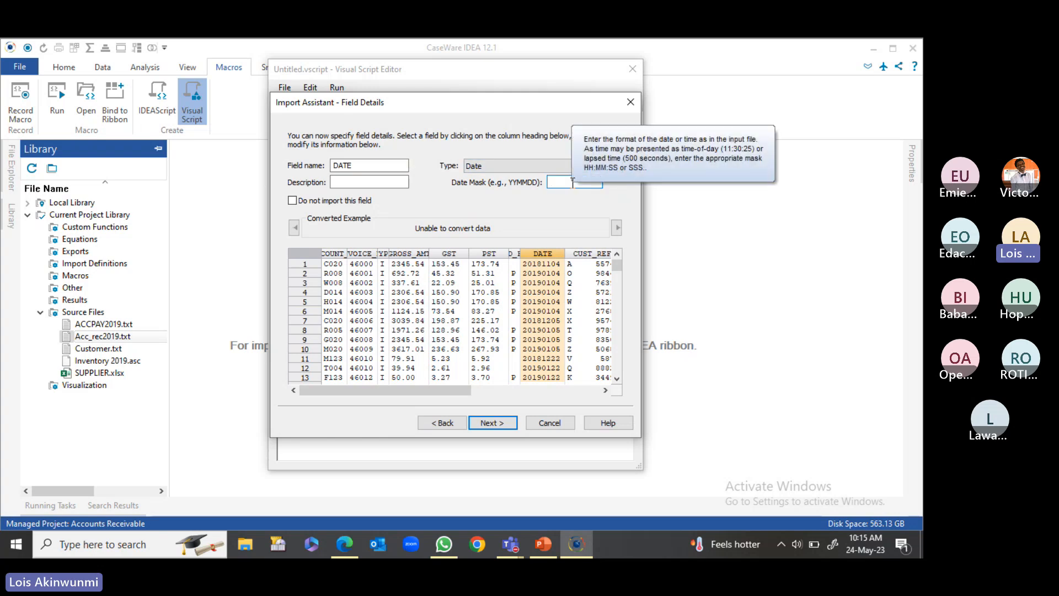
pyautogui.write('YYYY')
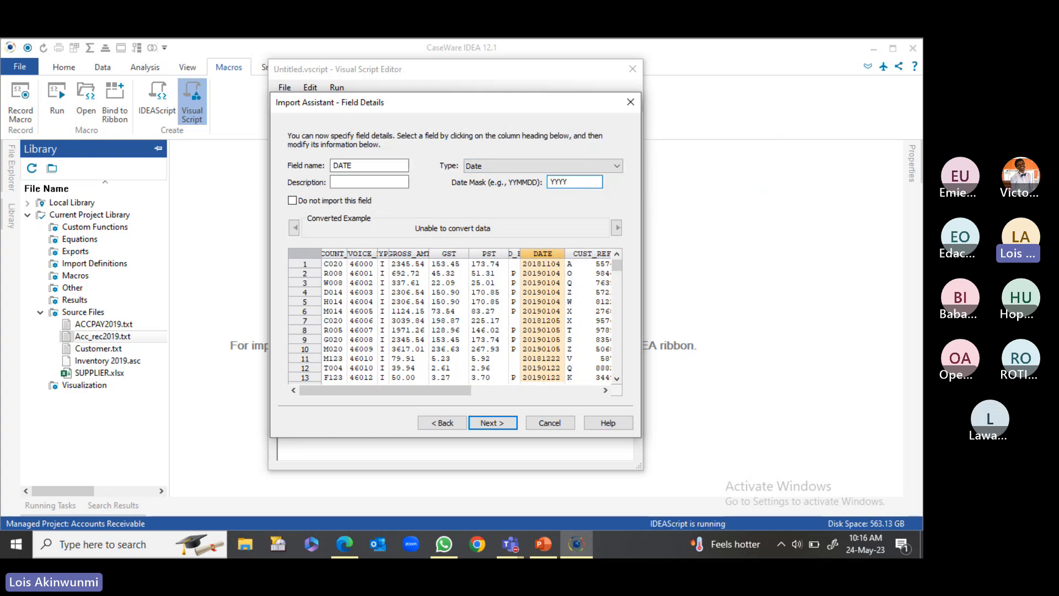
pyautogui.write('MMDD')
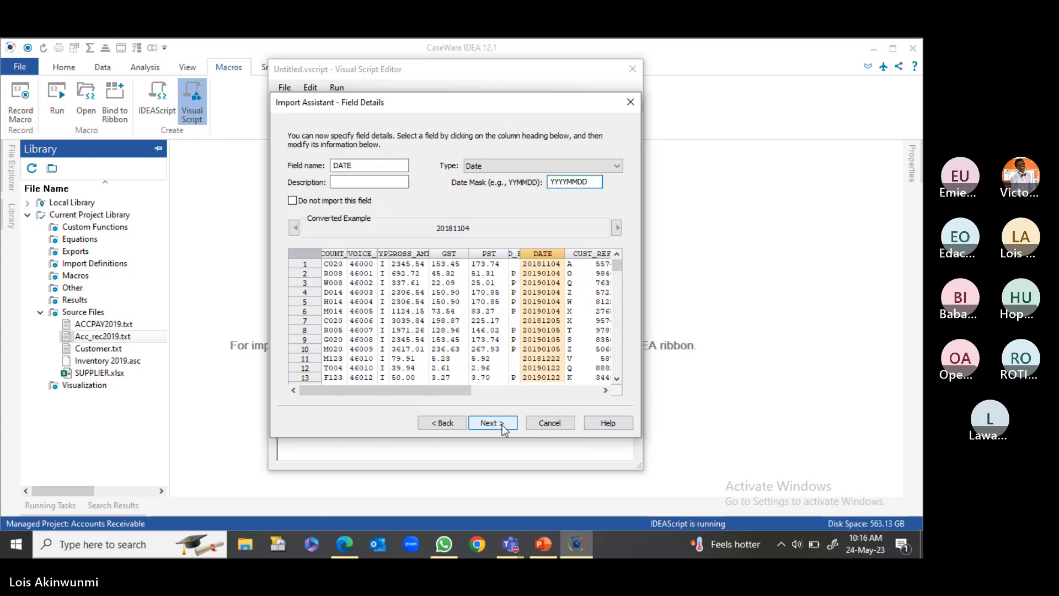
pyautogui.click(502, 425)
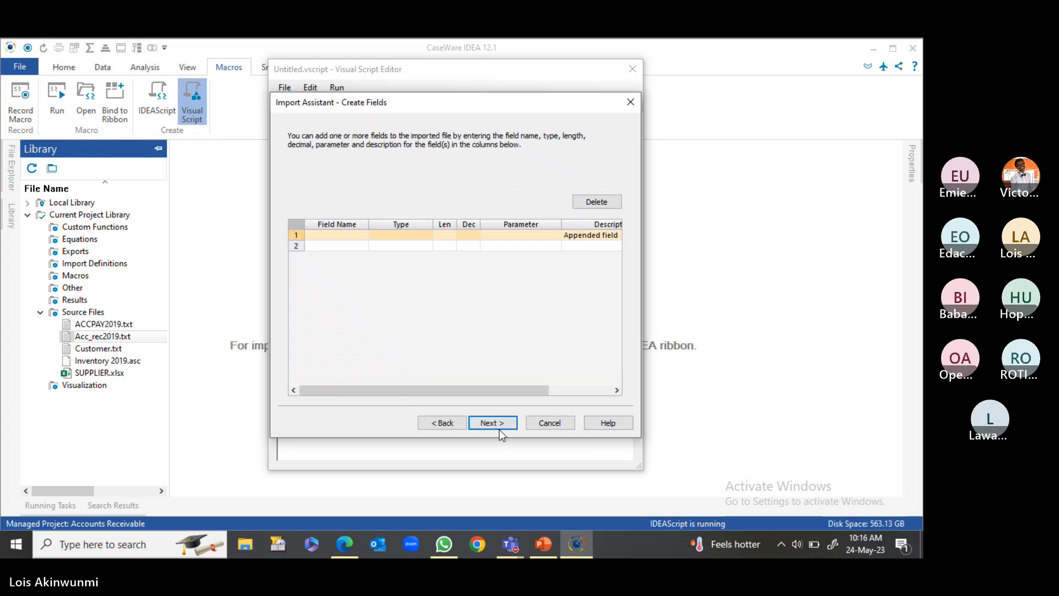
# Name the database Accounts Receivable without adding extra fields, enable field statistics generation, and finish the import definition
pyautogui.click(498, 429)
pyautogui.click(499, 424)
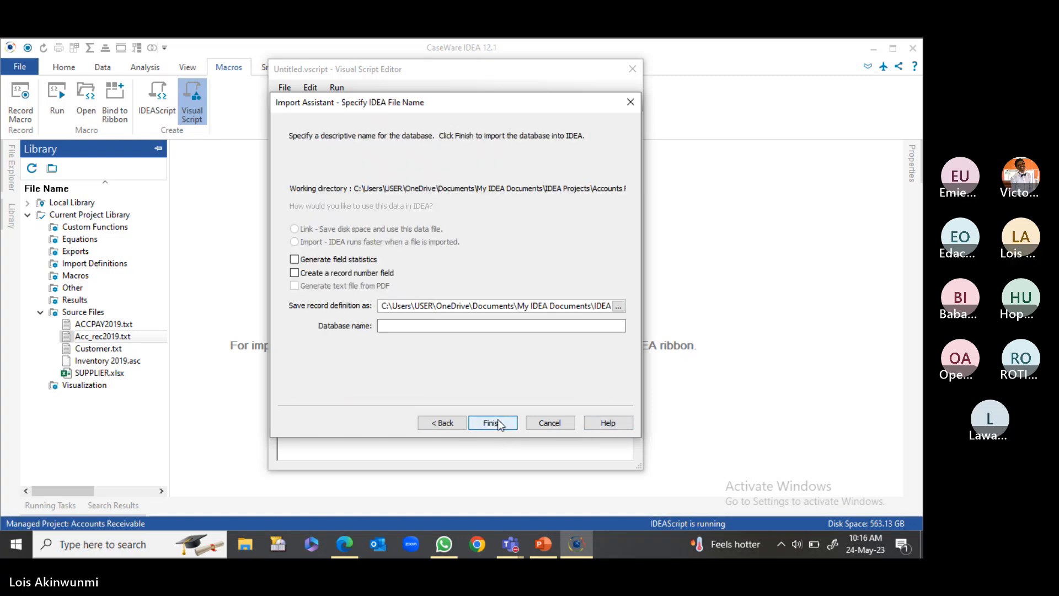
pyautogui.click(485, 326)
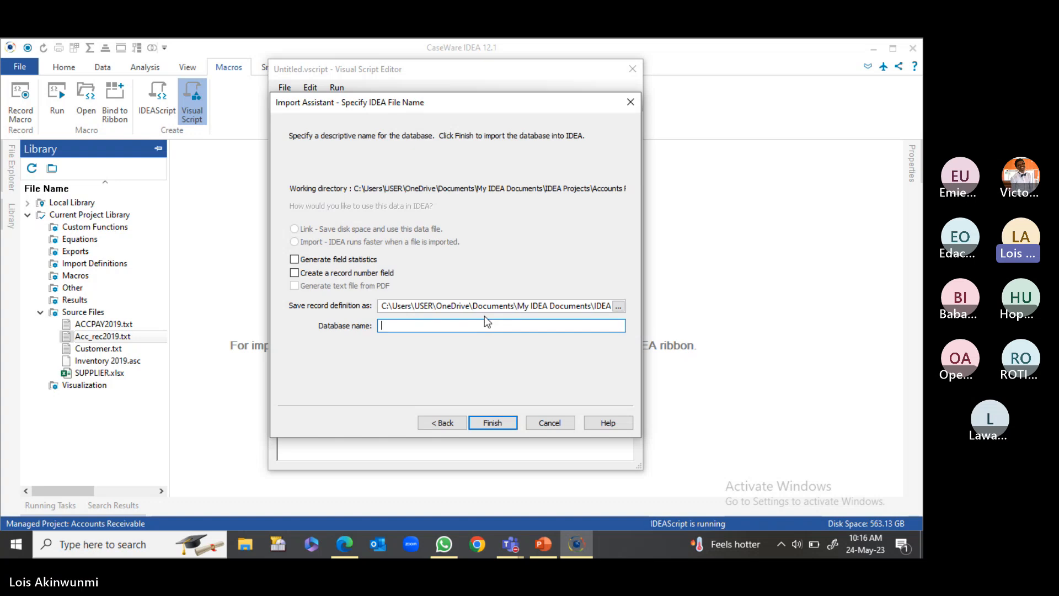
pyautogui.write('A')
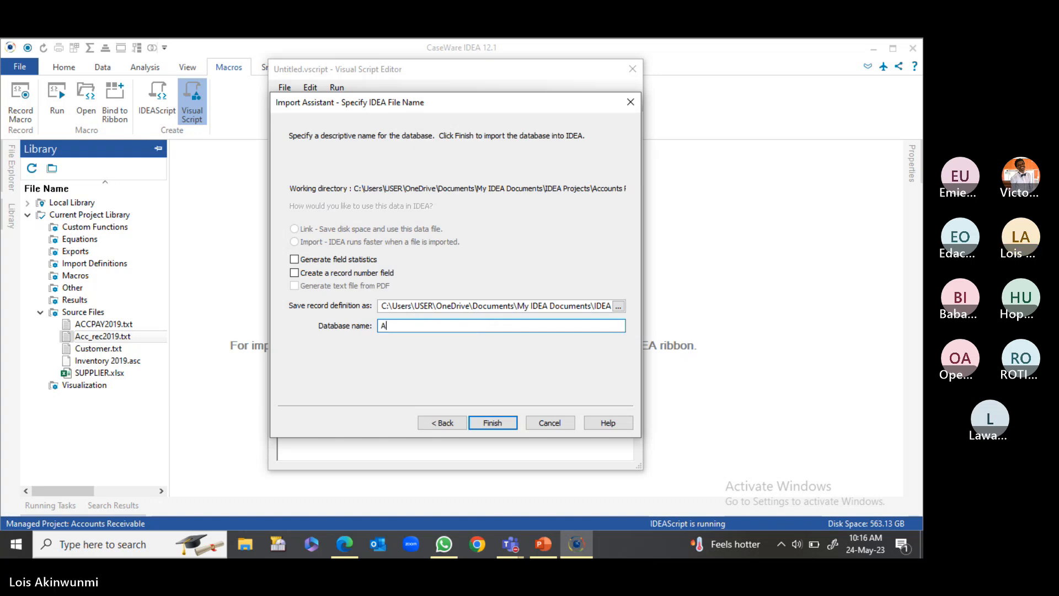
pyautogui.write('ccounts Receivable')
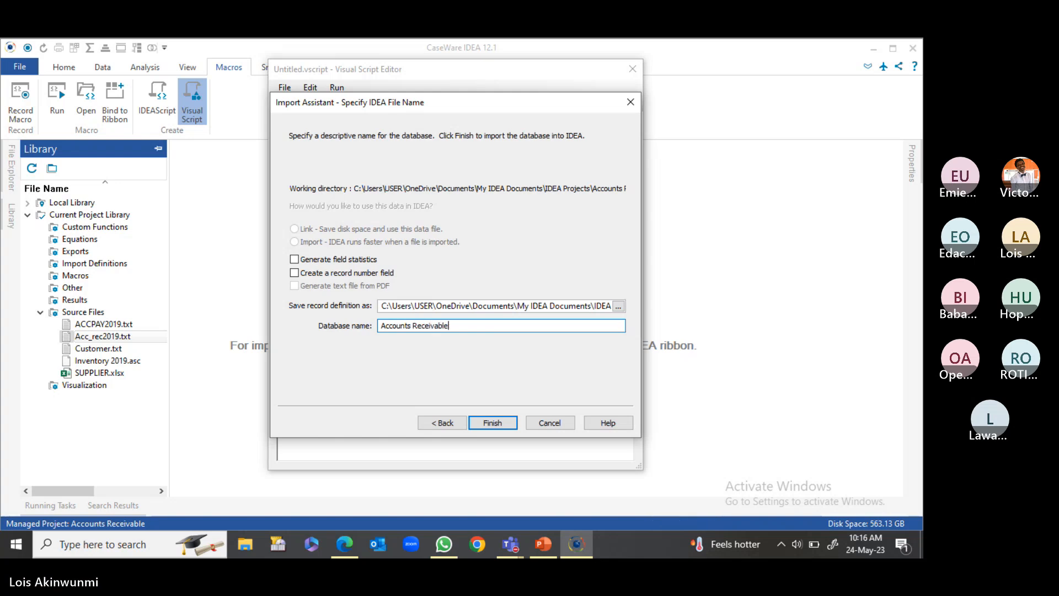
pyautogui.click(294, 259)
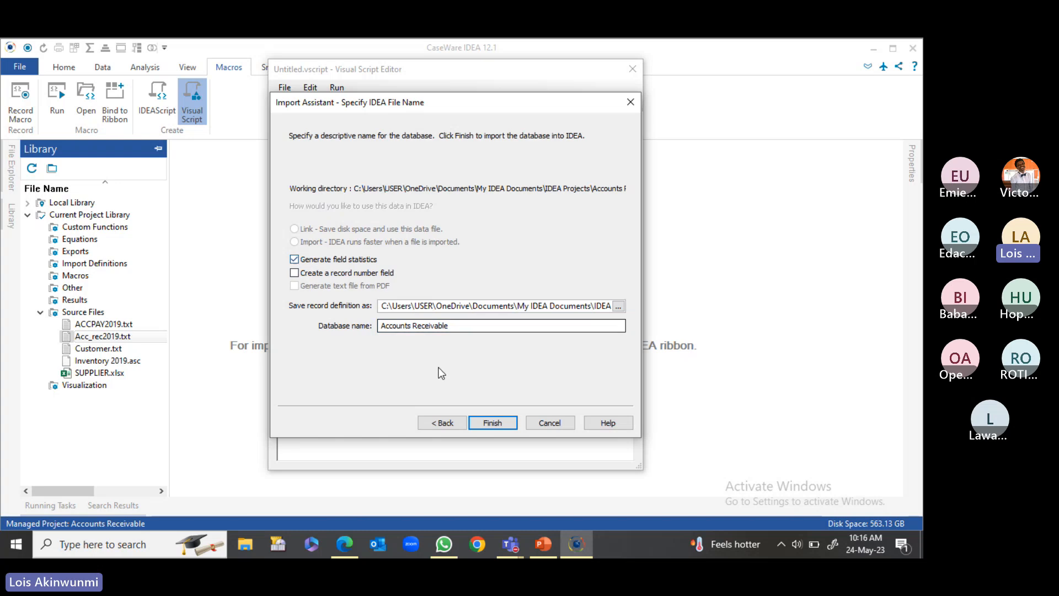
pyautogui.click(507, 425)
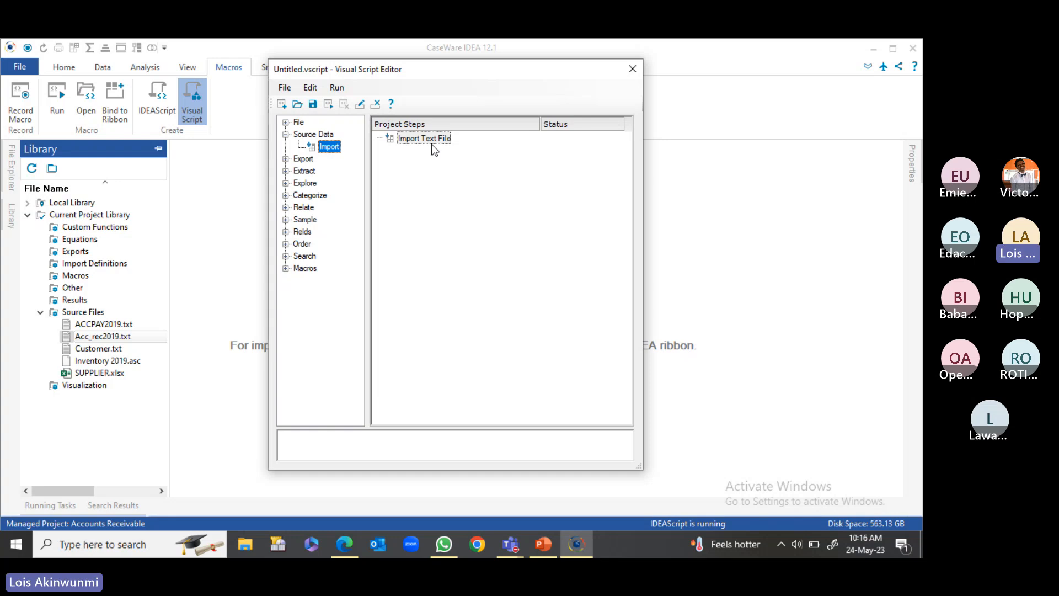
# Run the Import Text File step and save the script as Visual Script in the project's Macros.ILB folder, closing the editor
pyautogui.rightClick(415, 141)
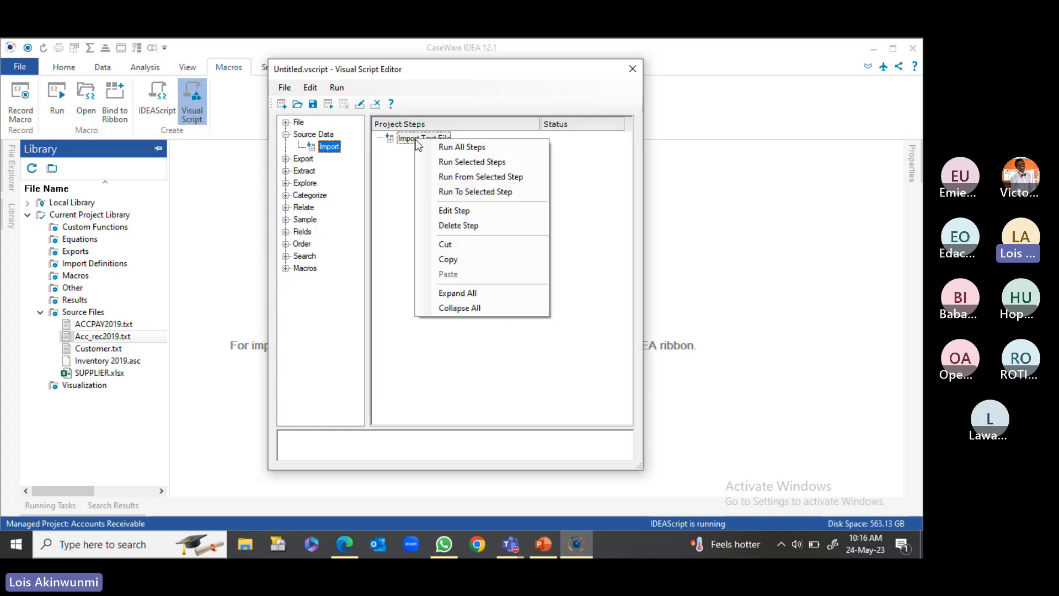
pyautogui.click(447, 162)
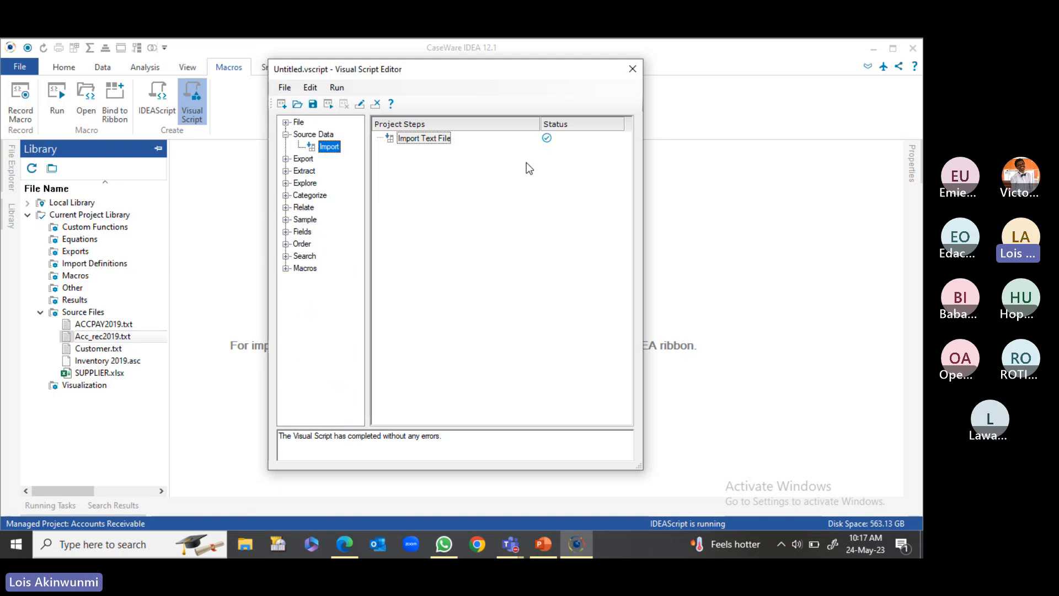
pyautogui.click(313, 104)
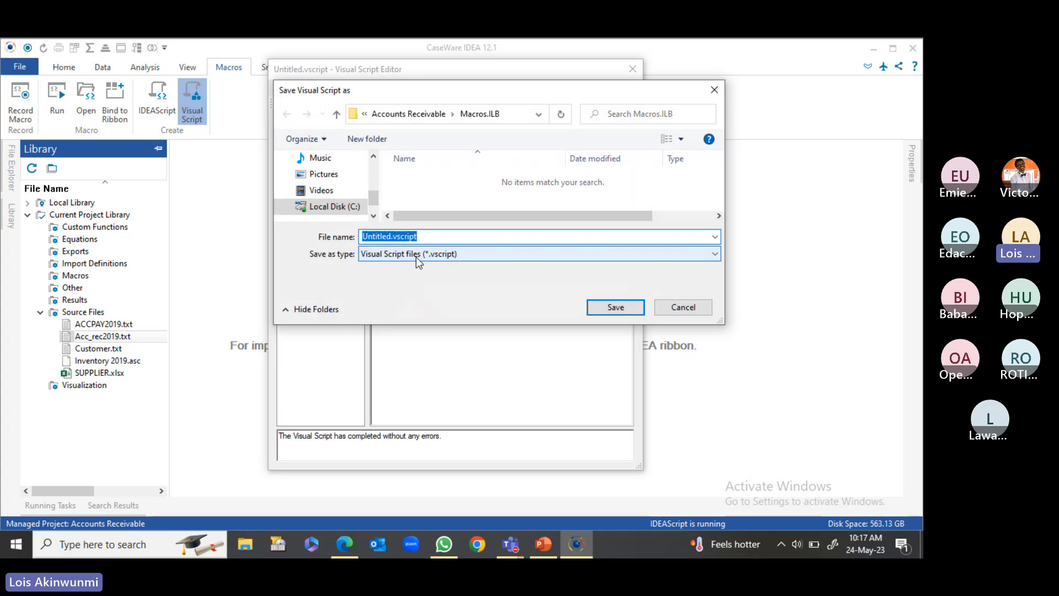
pyautogui.write('Visual S')
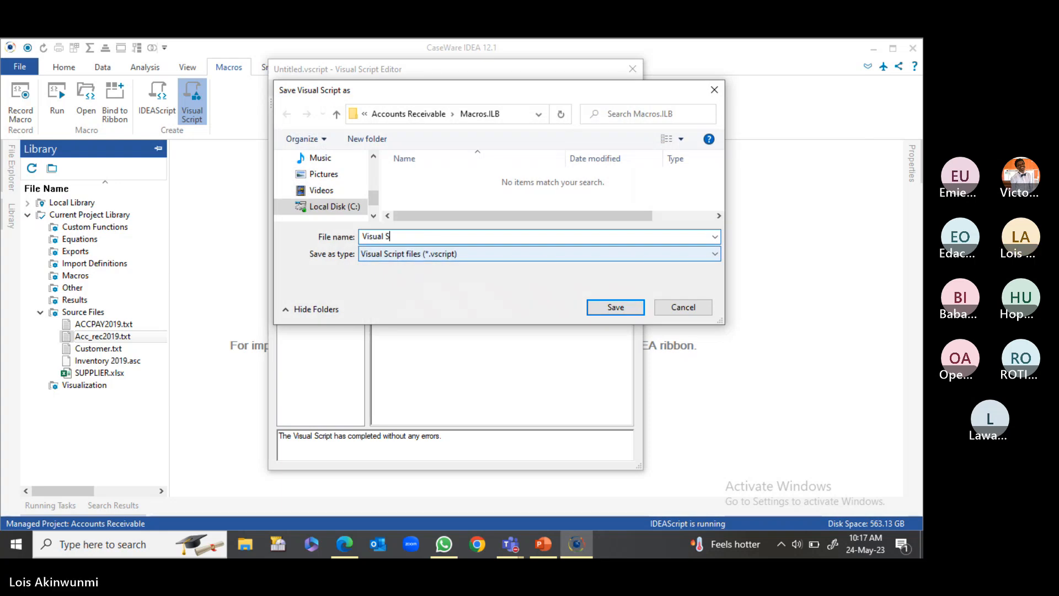
pyautogui.write('cript')
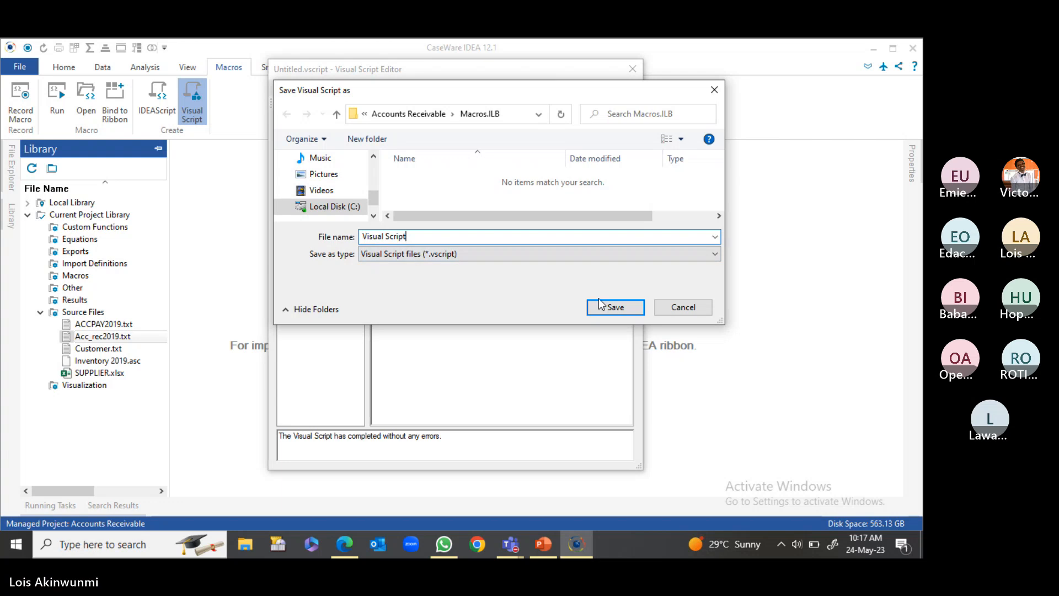
pyautogui.click(614, 306)
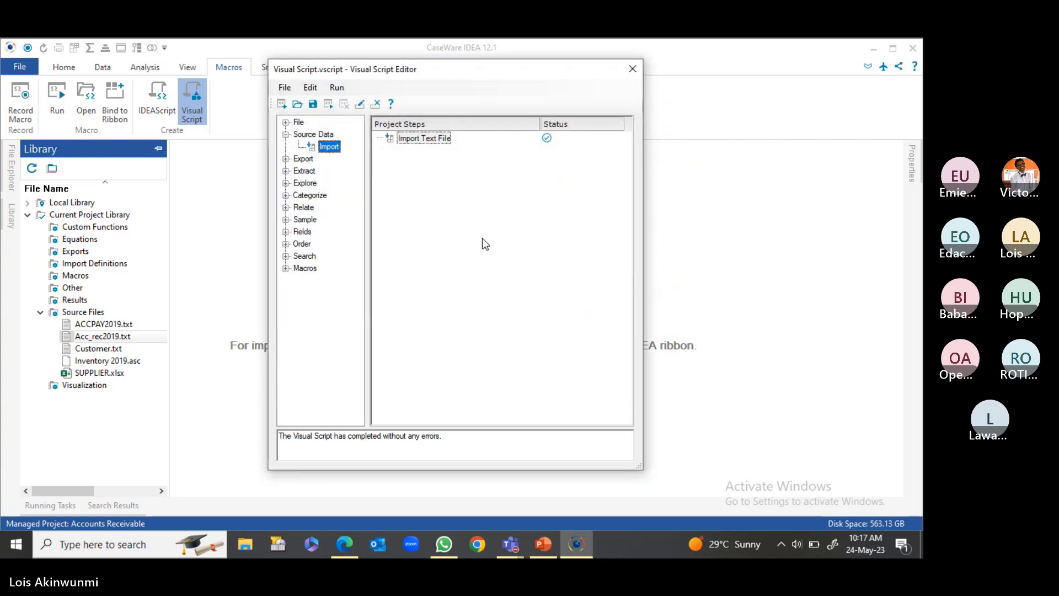
pyautogui.click(632, 68)
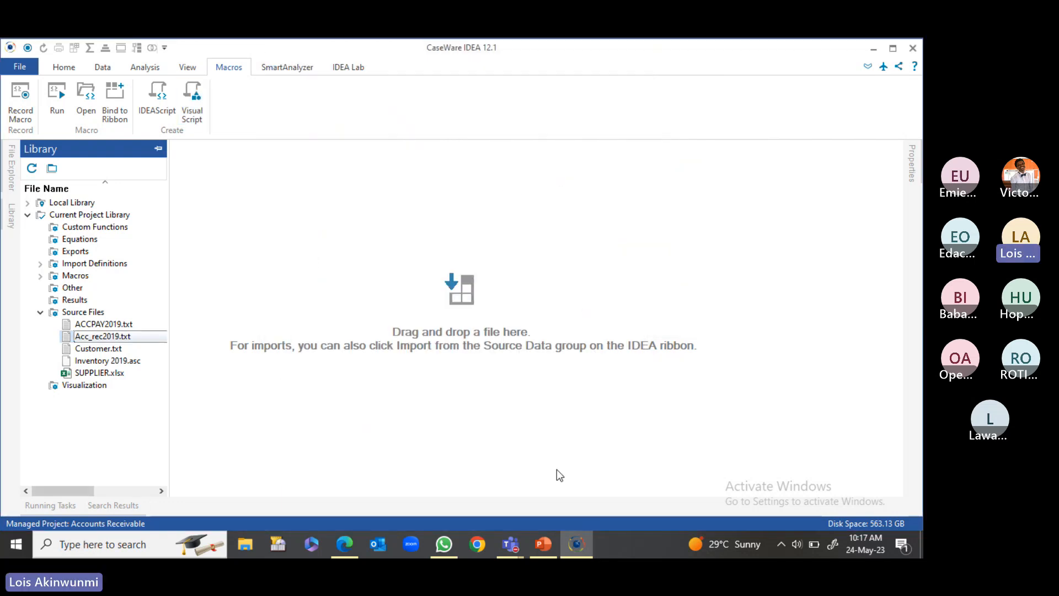
# Switch to the PowerPoint workbook, start the slide show from the Introduction slide, and advance to the Field Statistics slide
pyautogui.click(546, 544)
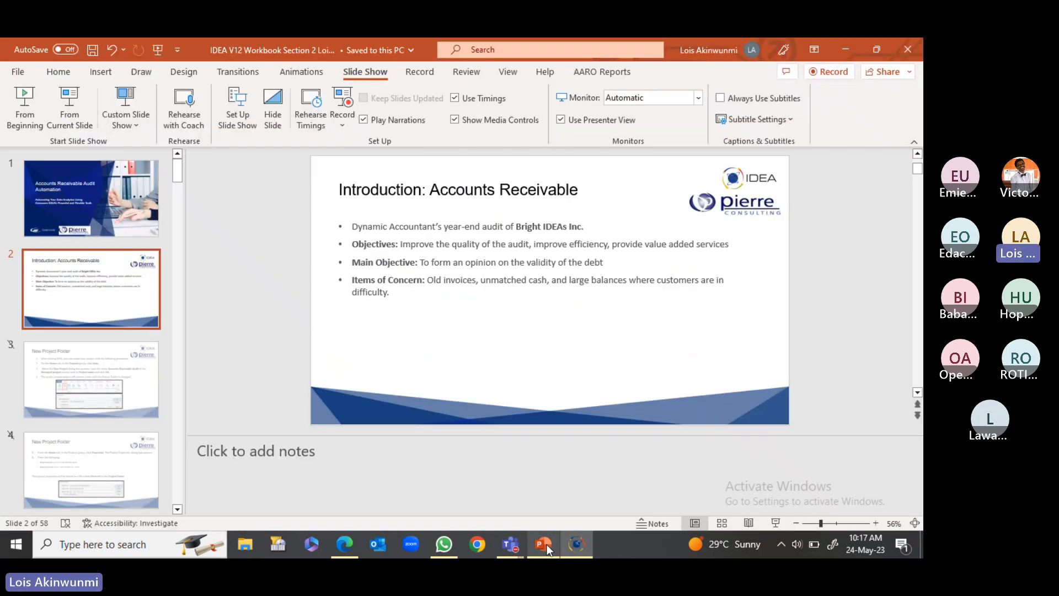
pyautogui.click(65, 117)
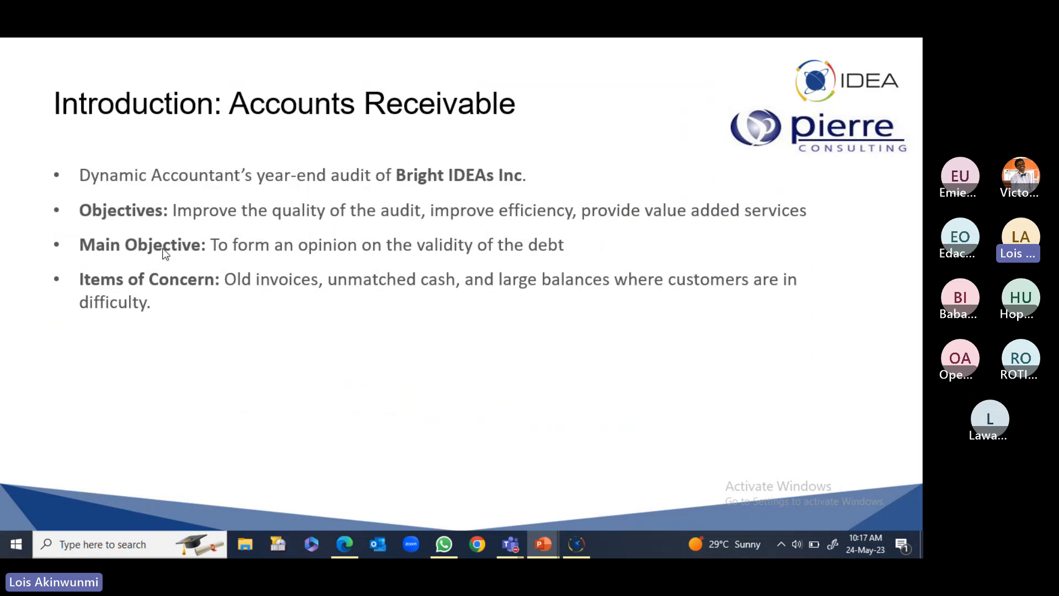
pyautogui.click(281, 341)
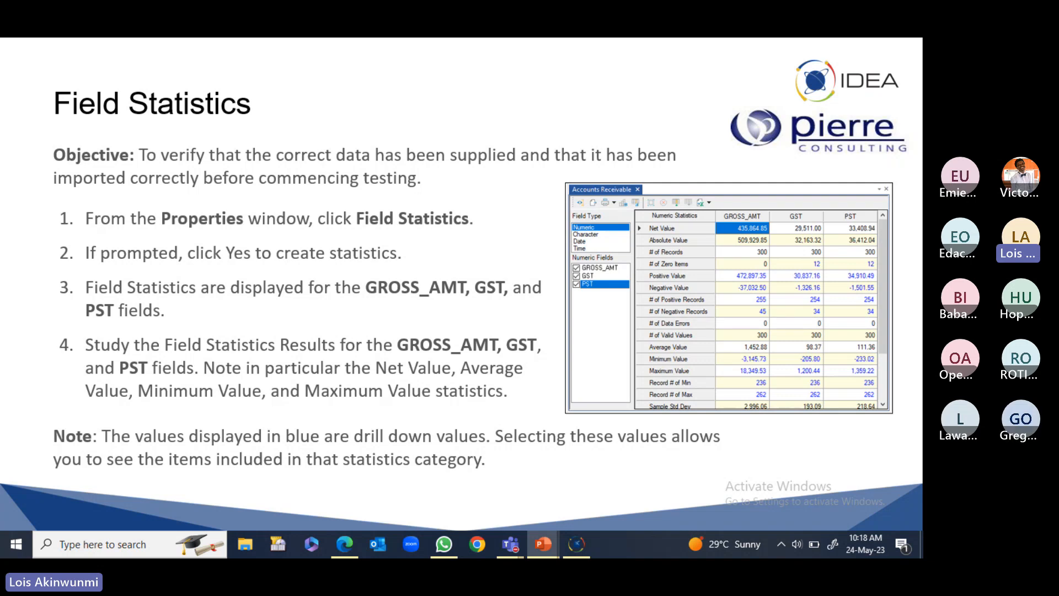
pyautogui.moveTo(576, 544)
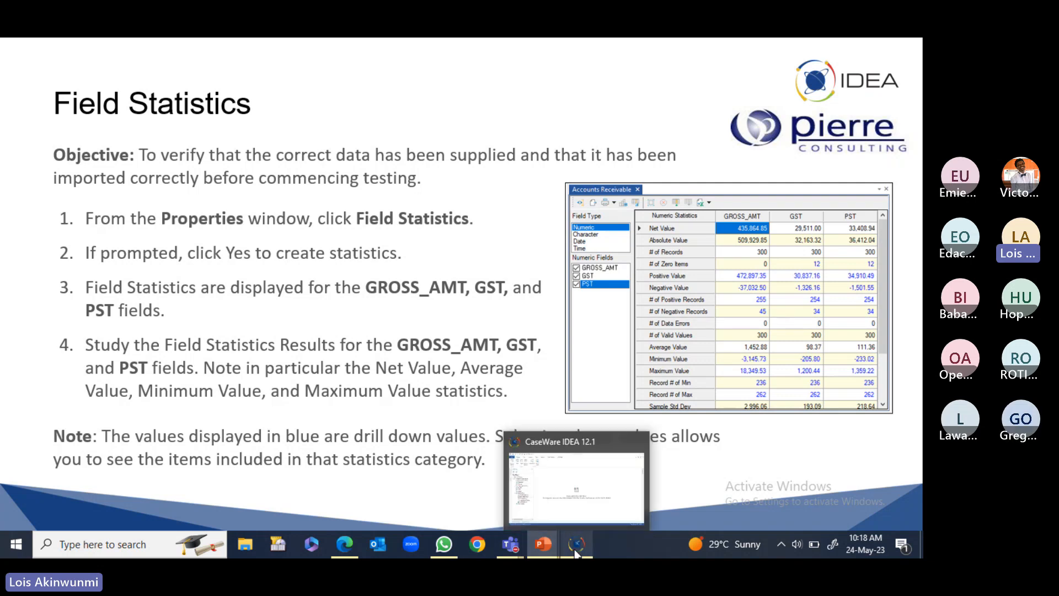
# Switch to CaseWare IDEA, open the Accounts Receivable database, and create the missing field statistics to review the numeric fields
pyautogui.click(570, 504)
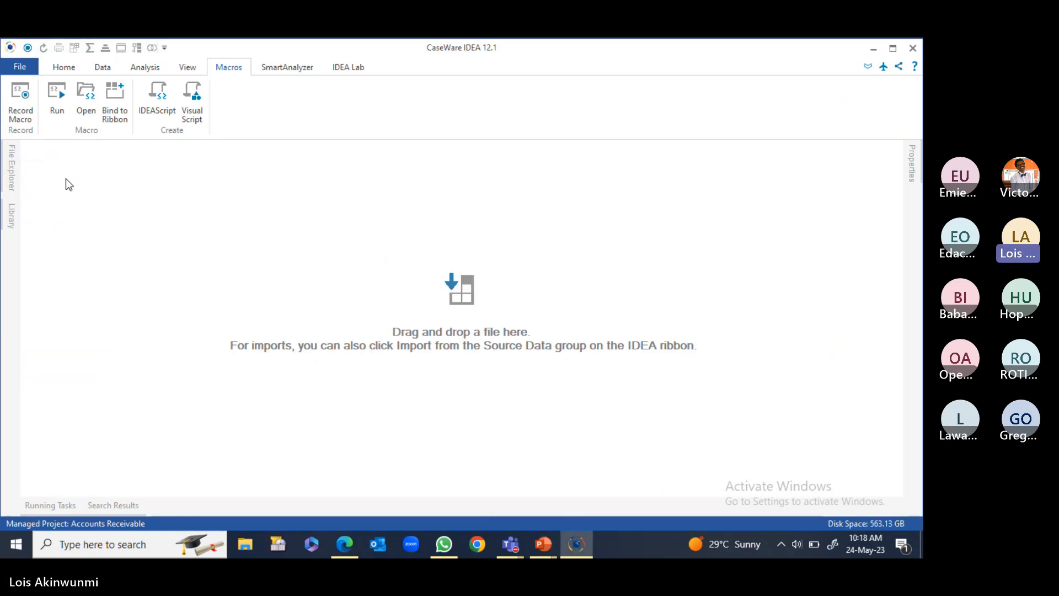
pyautogui.moveTo(11, 165)
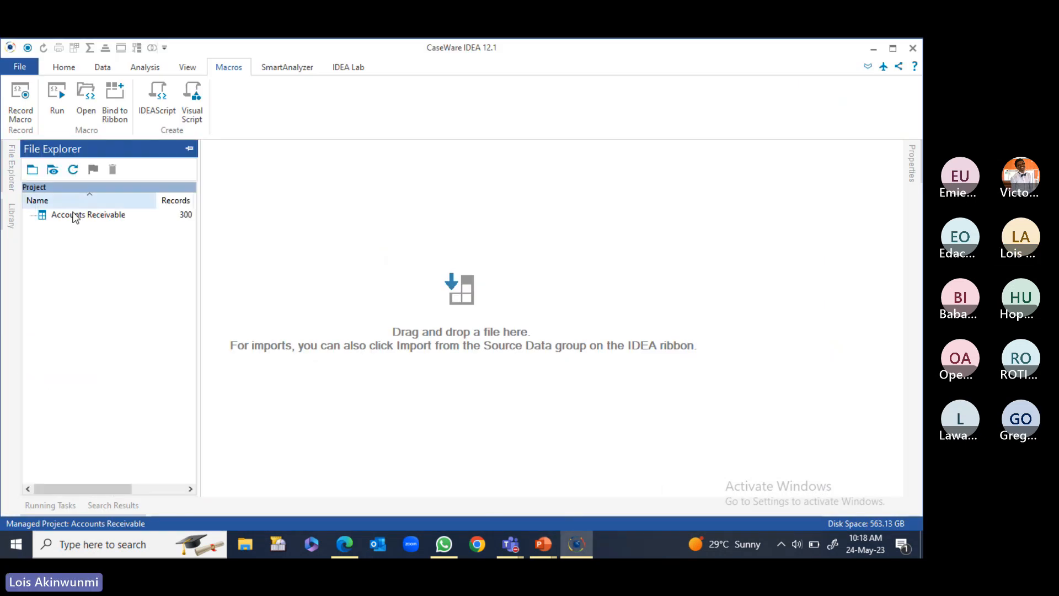
pyautogui.doubleClick(91, 217)
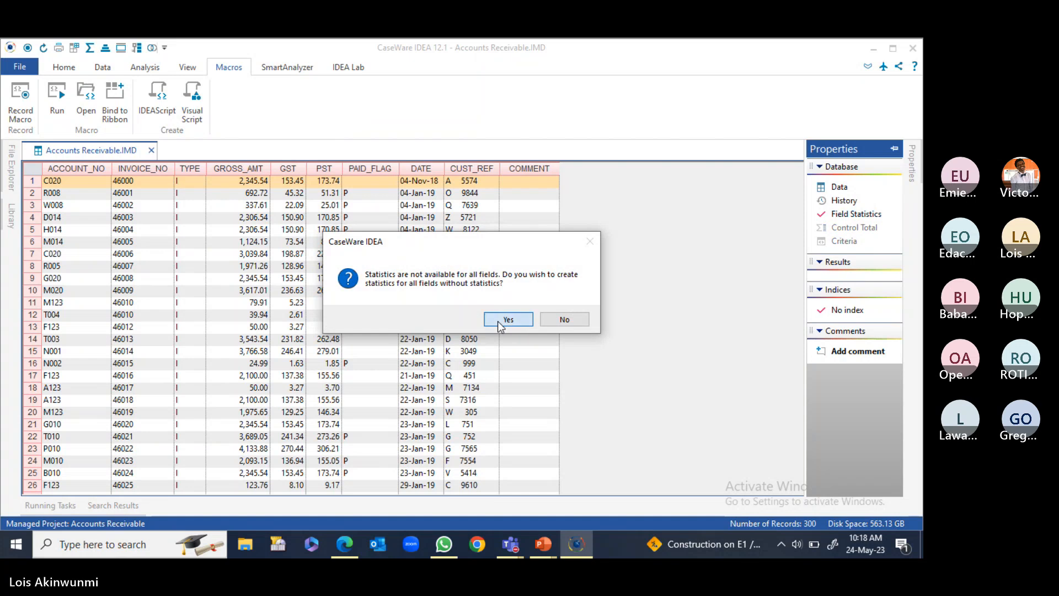
pyautogui.click(507, 320)
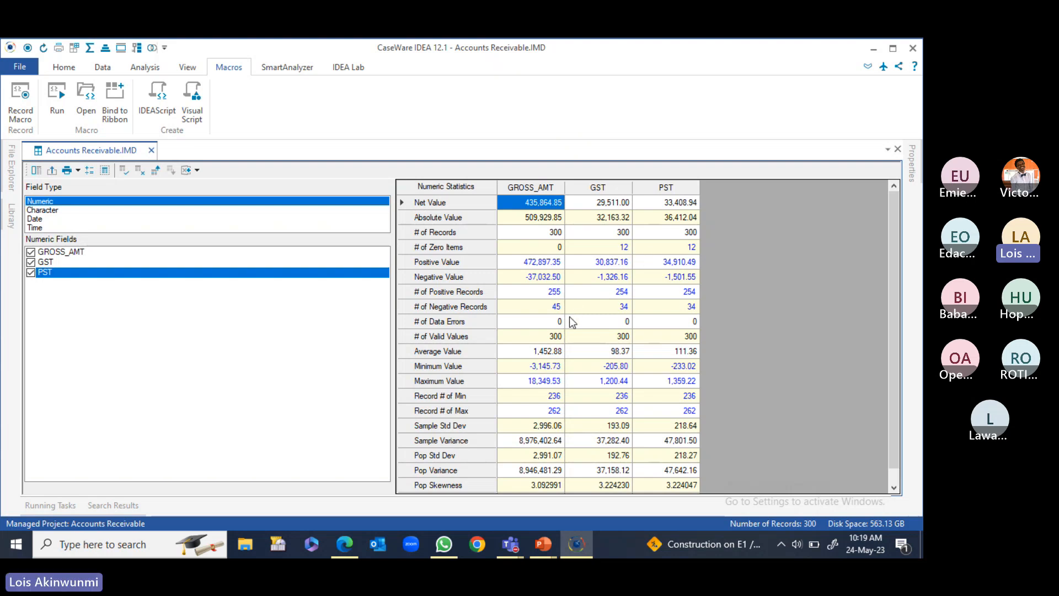
pyautogui.scroll(-1, 512, 279)
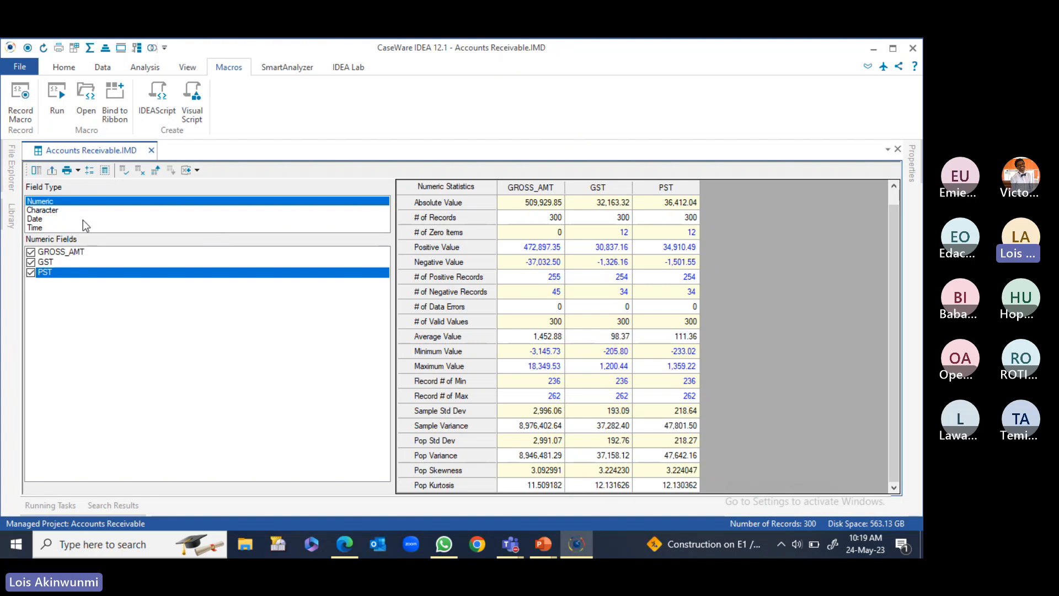
# Display the character field statistics and limit them to the PAID_FLAG field only
pyautogui.click(42, 210)
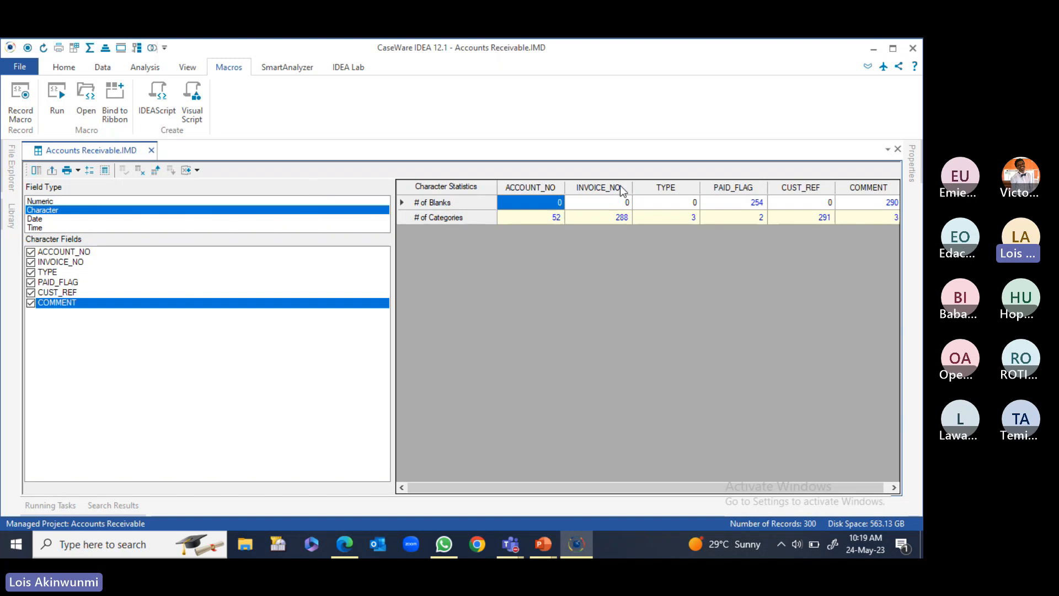
pyautogui.click(35, 253)
pyautogui.click(31, 253)
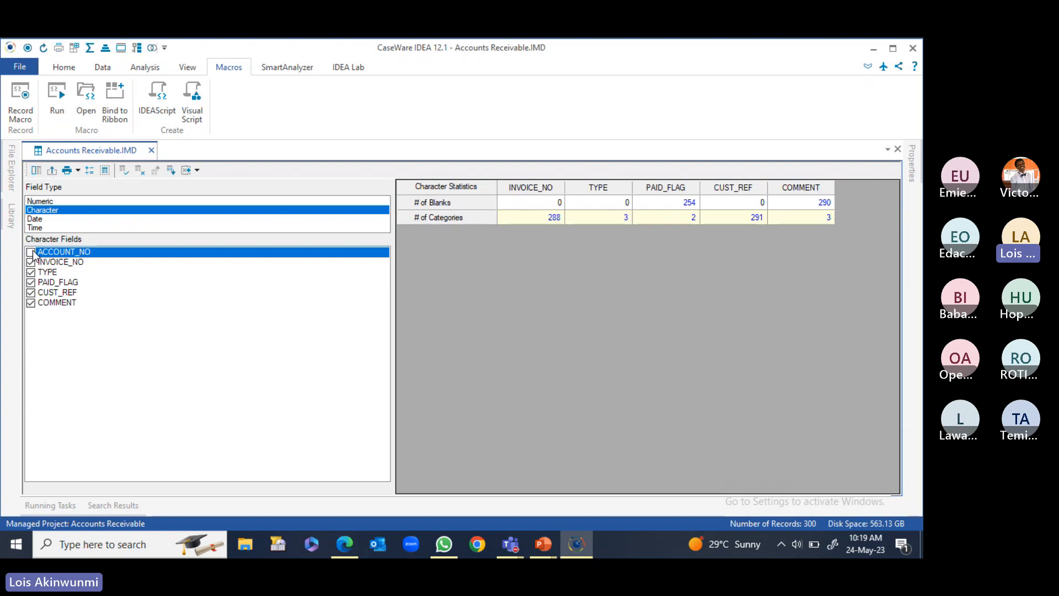
pyautogui.click(31, 262)
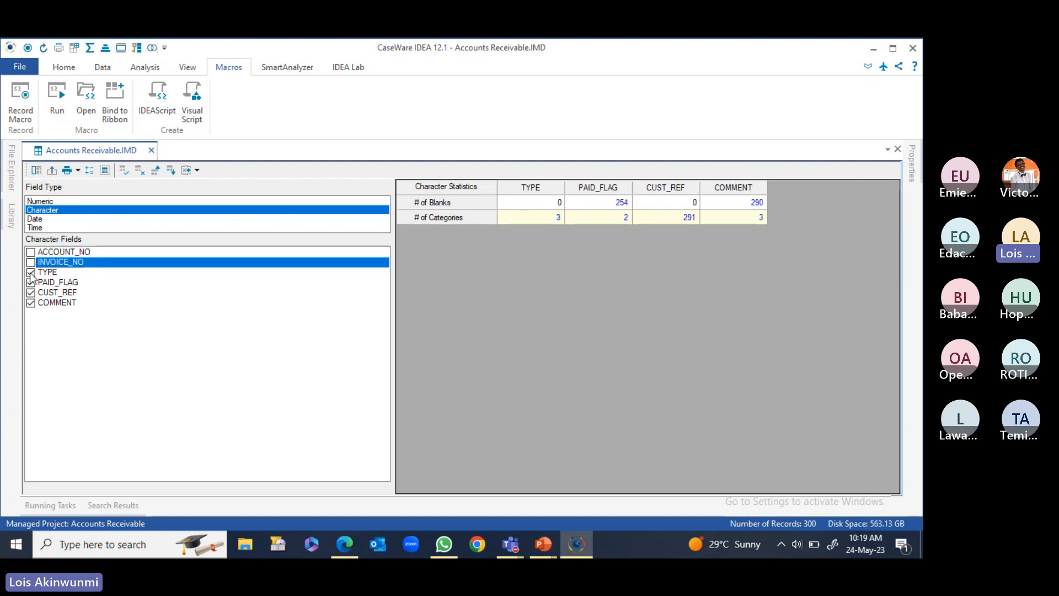
pyautogui.click(31, 271)
pyautogui.click(31, 292)
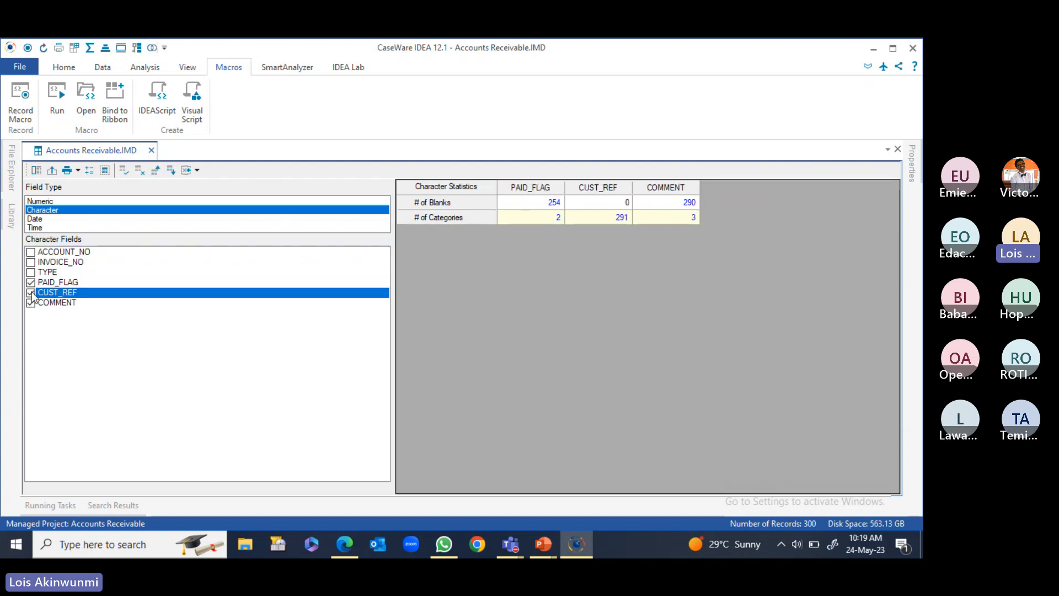
pyautogui.click(30, 303)
pyautogui.click(30, 302)
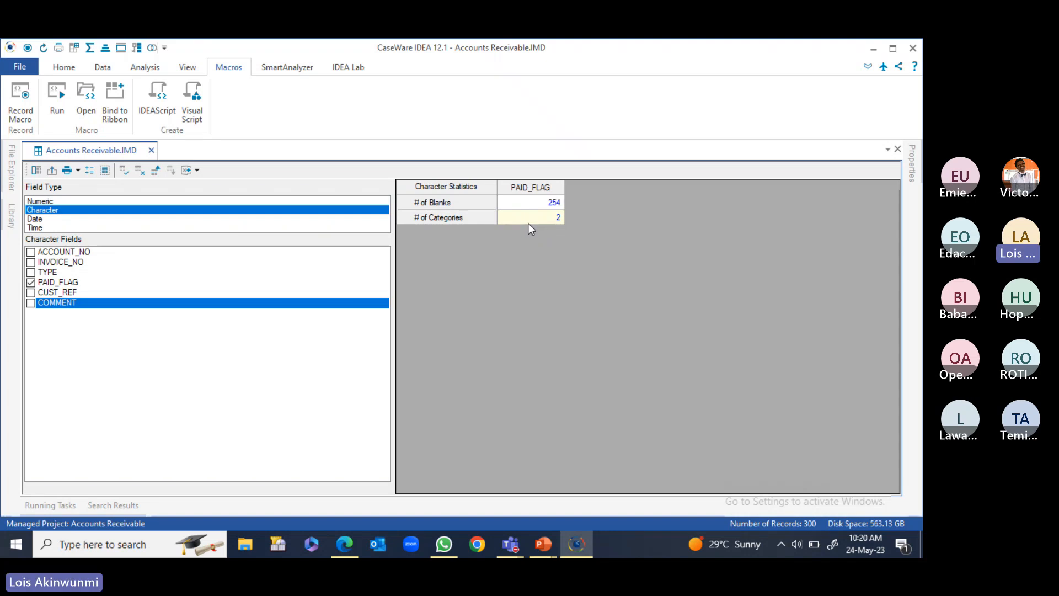
# Drill down into the PAID_FLAG categories, close the breakdown, and display the date field statistics
pyautogui.click(560, 220)
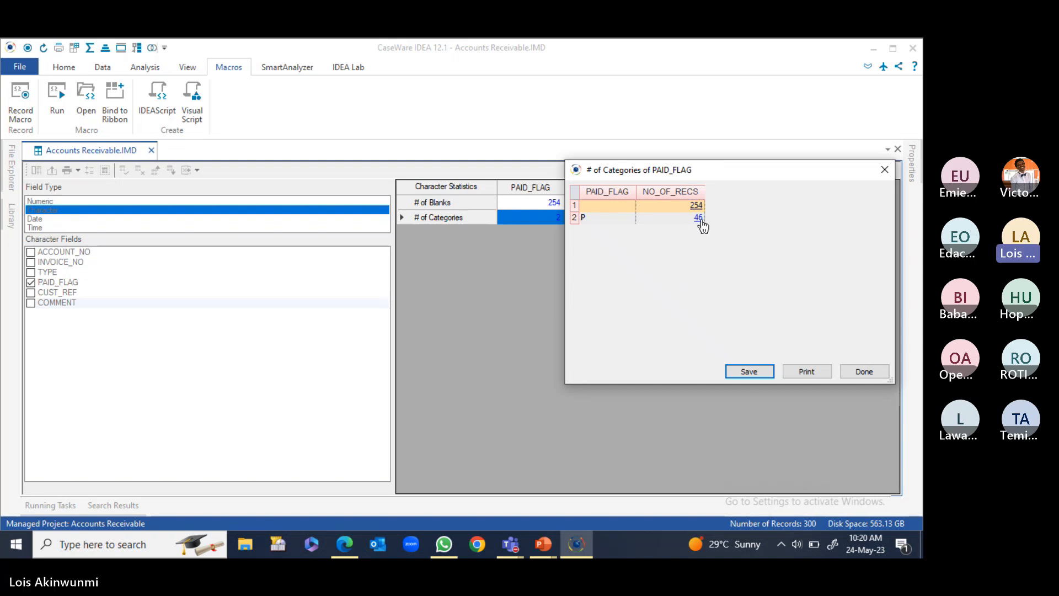
pyautogui.click(864, 371)
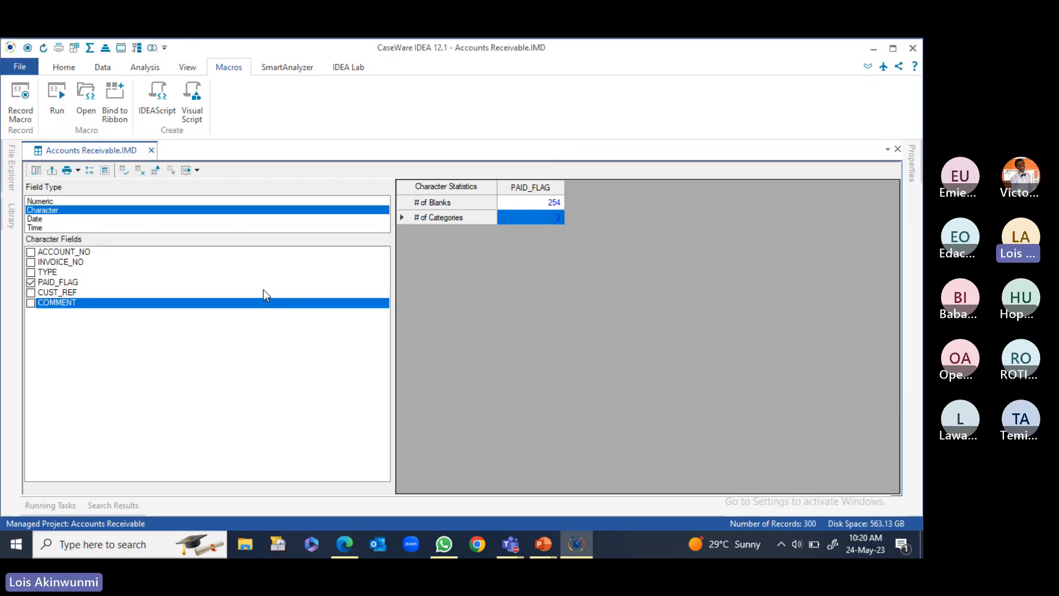
pyautogui.click(35, 219)
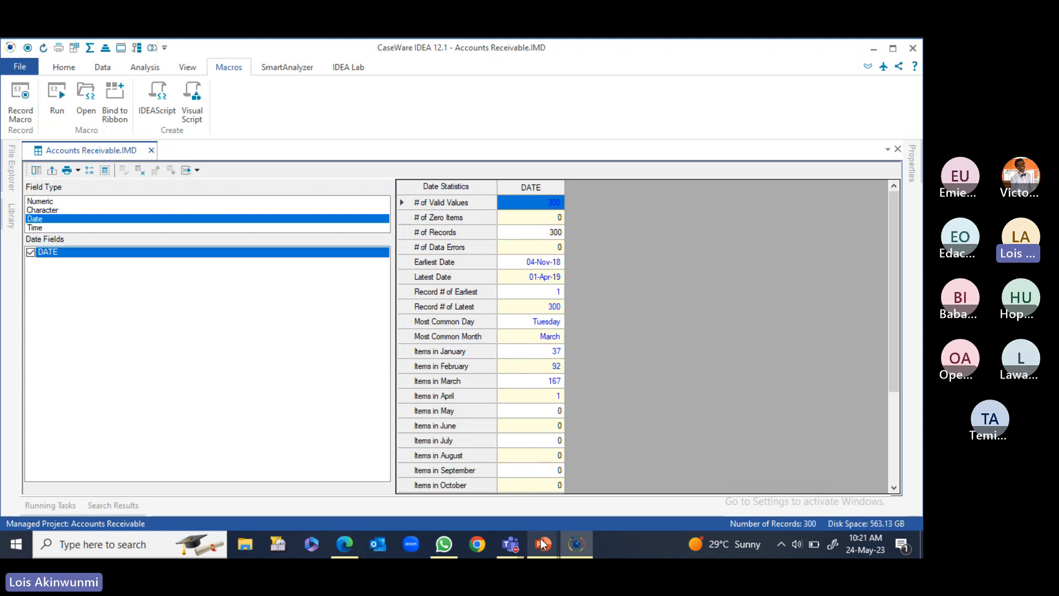
# Switch to the PowerPoint slide show and advance to the Field Statistics slide with the client's control totals
pyautogui.moveTo(542, 544)
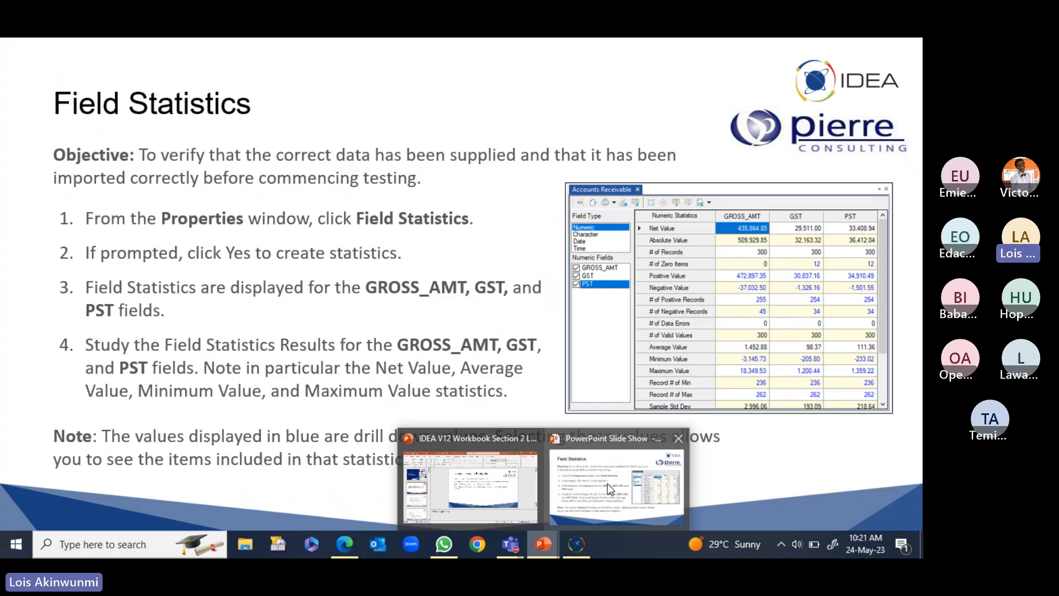
pyautogui.click(607, 483)
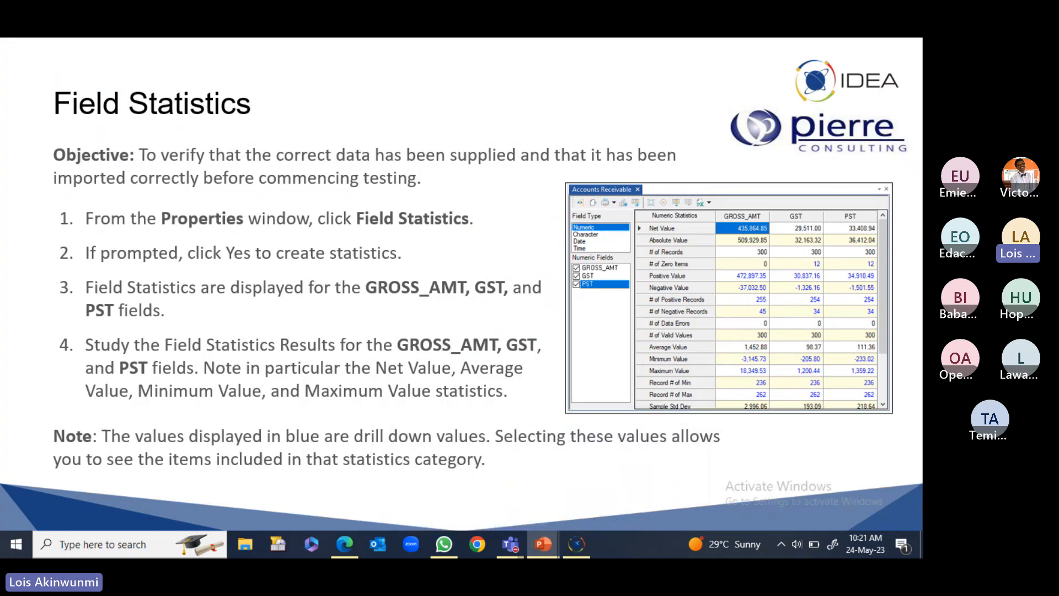
pyautogui.press('Right')
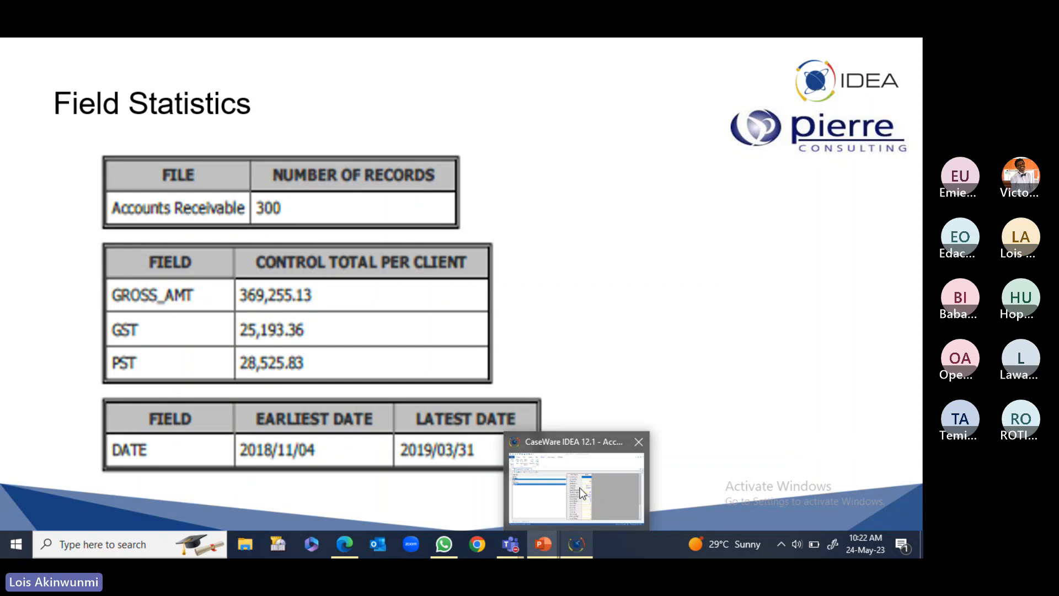
# Switch to IDEA, display the numeric field statistics, and compare them with the control totals on the PowerPoint slide
pyautogui.click(580, 536)
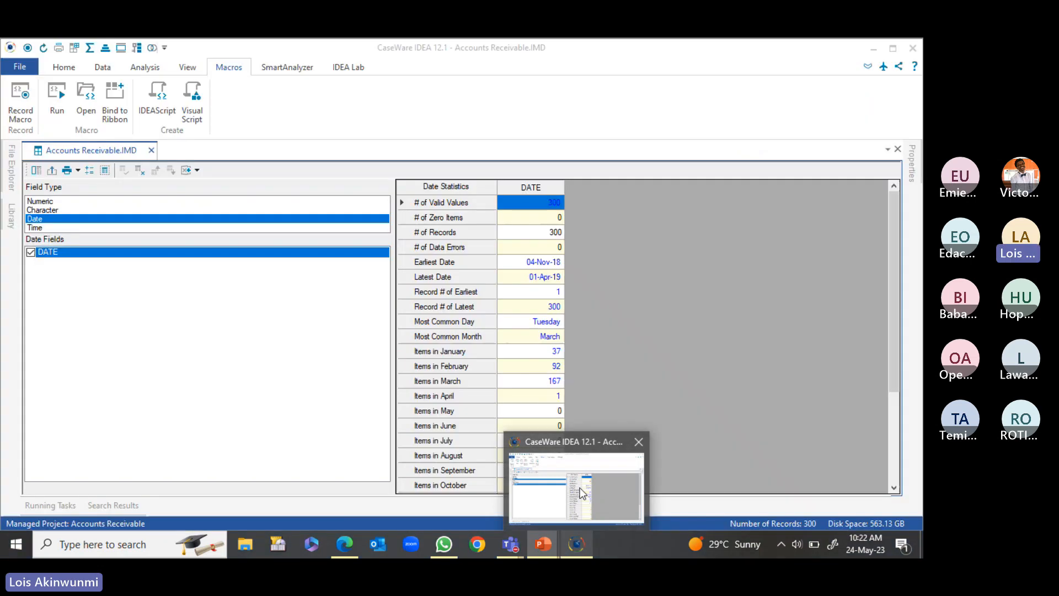
pyautogui.click(62, 203)
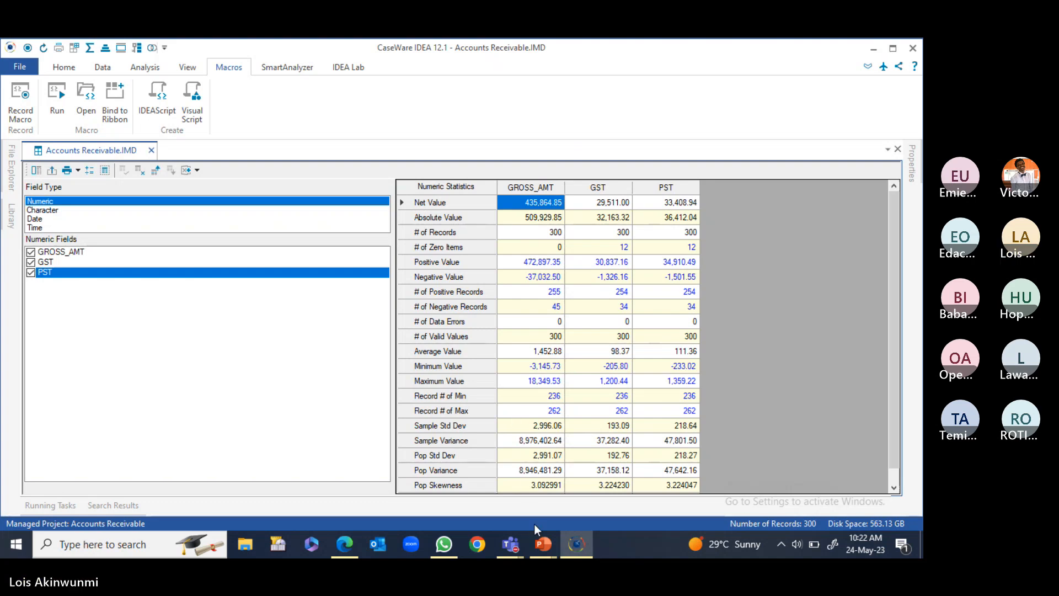
pyautogui.moveTo(543, 544)
pyautogui.click(559, 515)
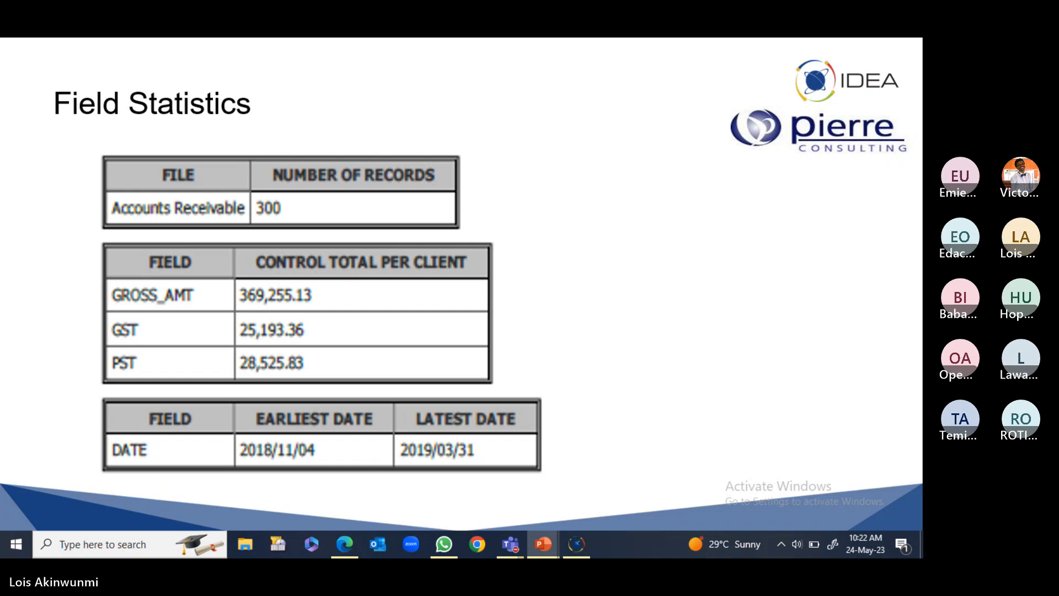
# Return to IDEA and display the Accounts Receivable database's records instead of its field statistics
pyautogui.click(577, 544)
pyautogui.moveTo(912, 166)
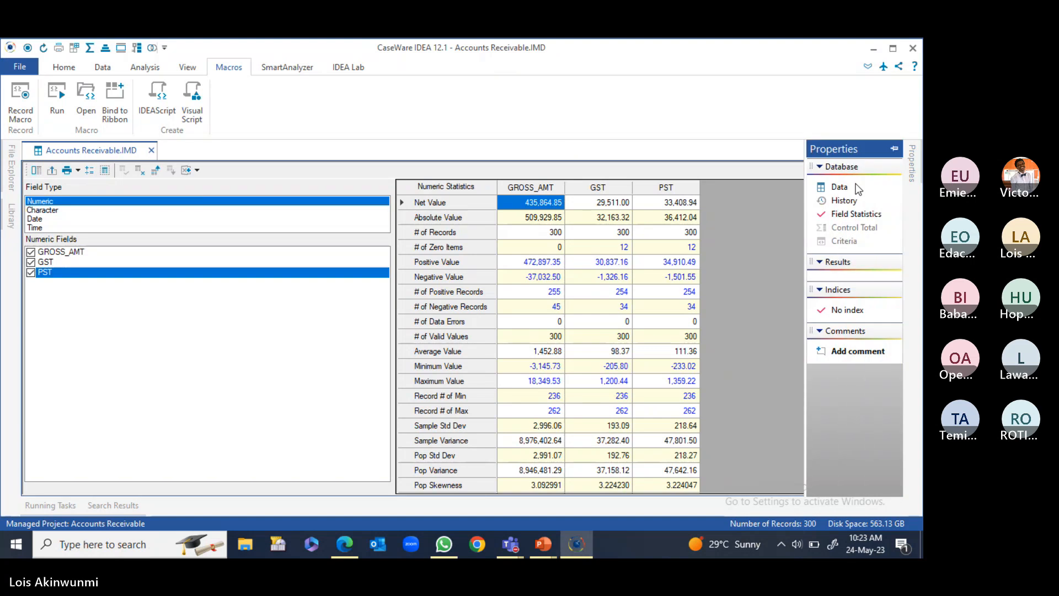
pyautogui.click(840, 188)
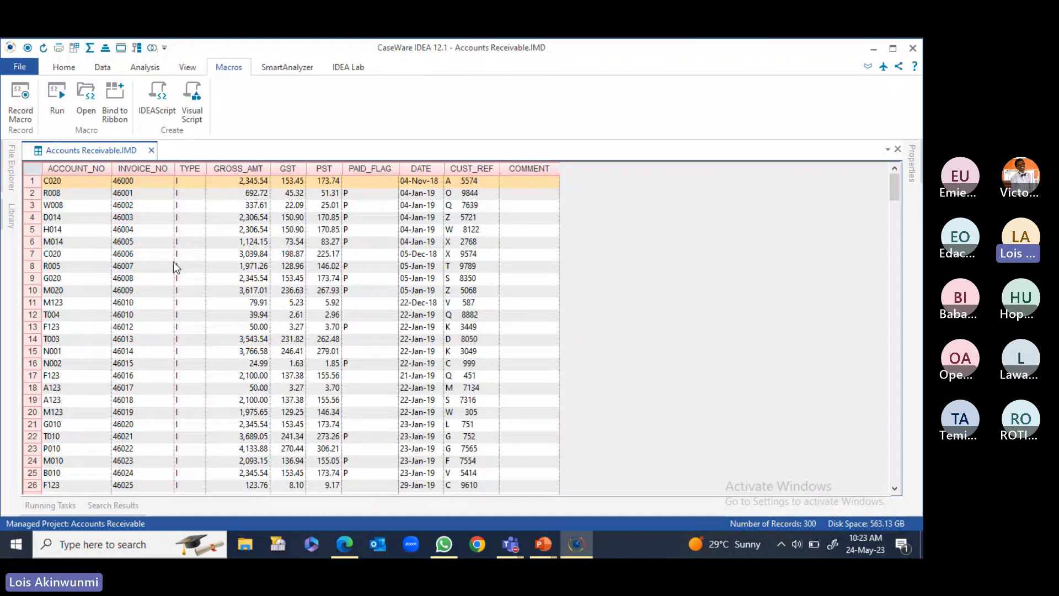
pyautogui.click(324, 302)
pyautogui.click(139, 279)
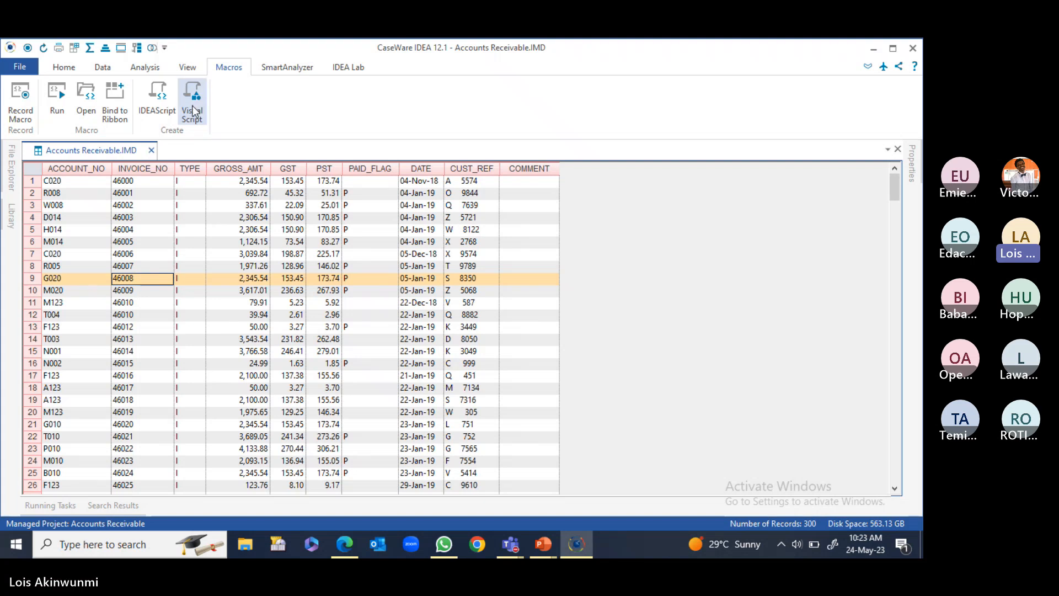
# Open Visual Script.vscript from the project's Macros.ILB folder in the Visual Script Editor
pyautogui.click(81, 113)
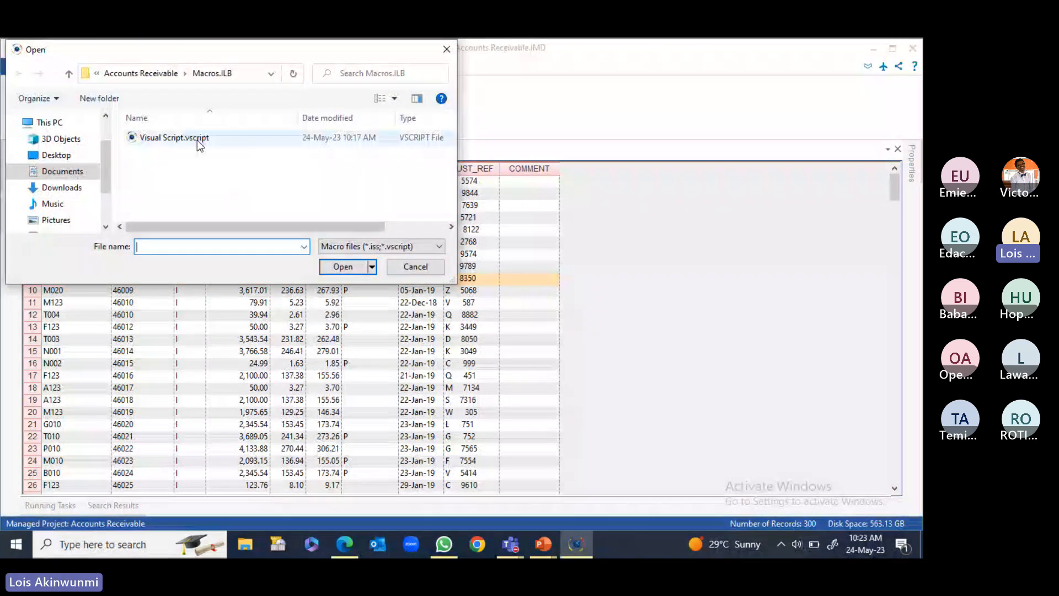
pyautogui.click(195, 138)
pyautogui.click(341, 267)
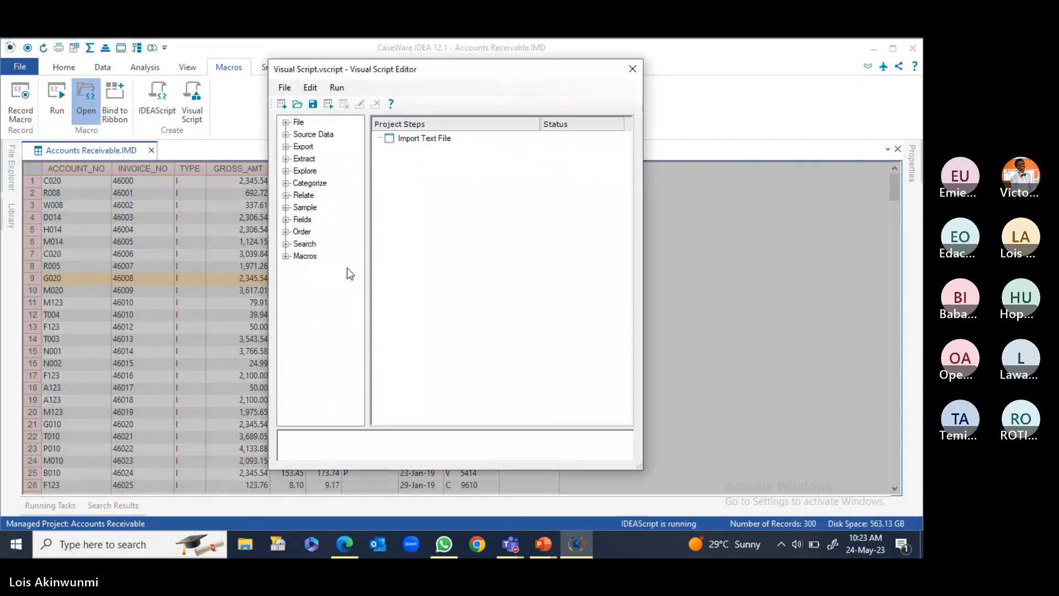
pyautogui.click(403, 139)
pyautogui.click(419, 195)
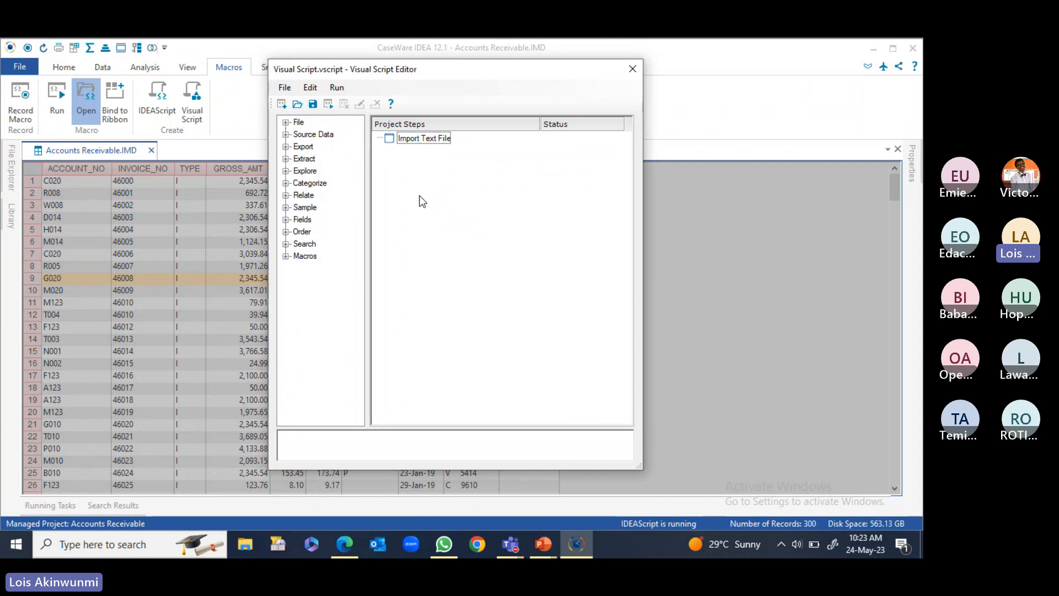
# Try to add a Direct extraction task to the visual script after the Import Text File step
pyautogui.click(286, 159)
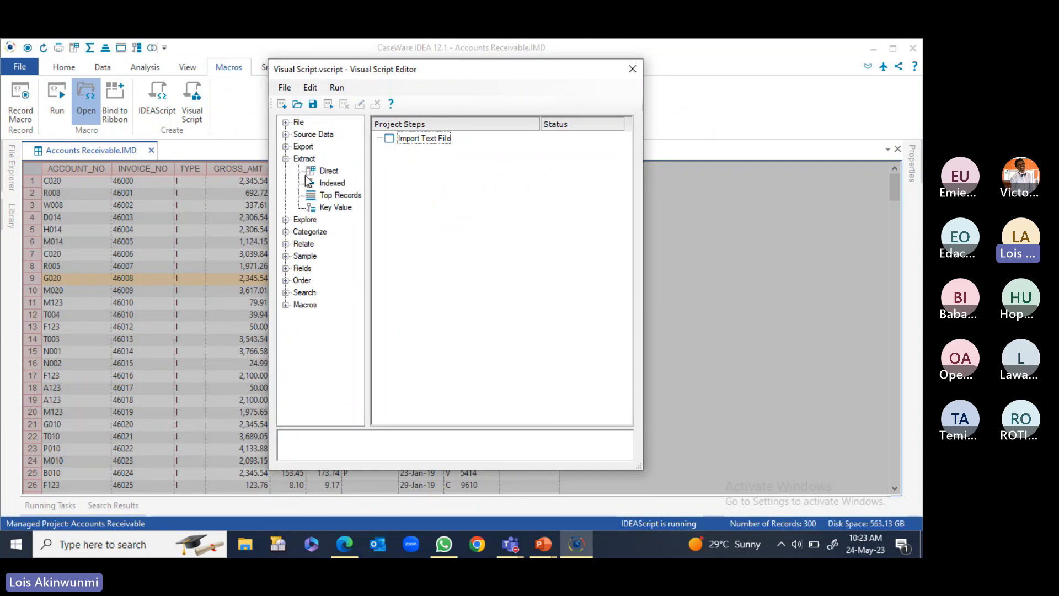
pyautogui.moveTo(327, 171); pyautogui.dragTo(443, 201)
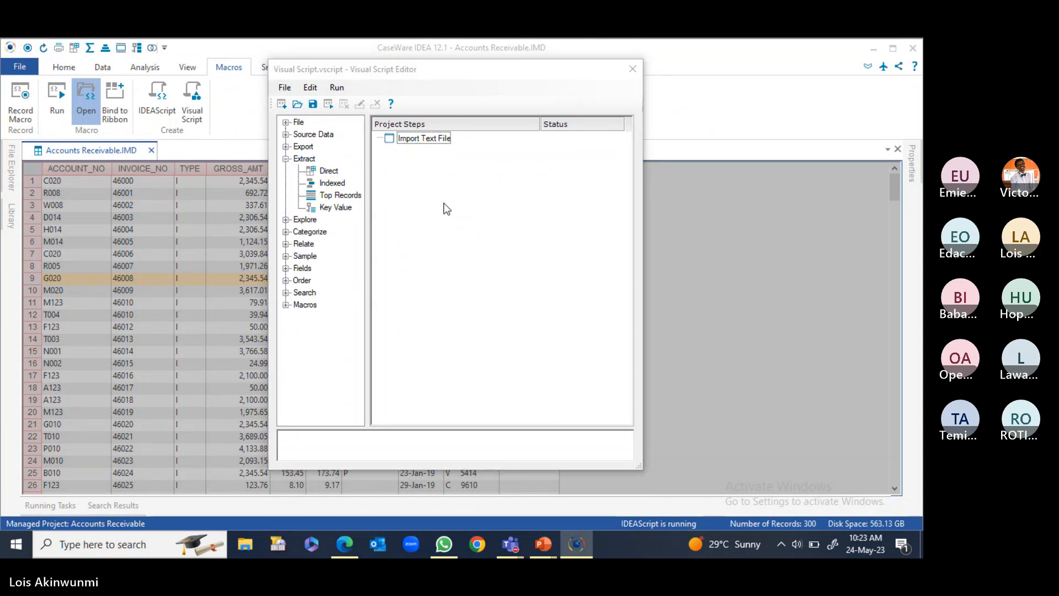
pyautogui.click(547, 301)
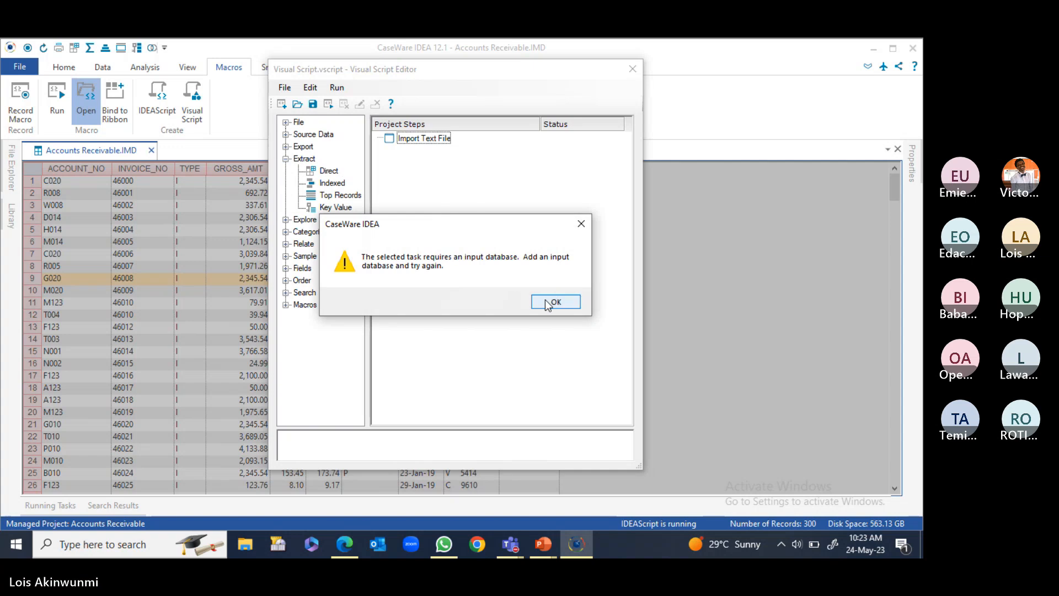
# Add an Open Database task to the visual script with Accounts Receivable as the input database
pyautogui.click(286, 121)
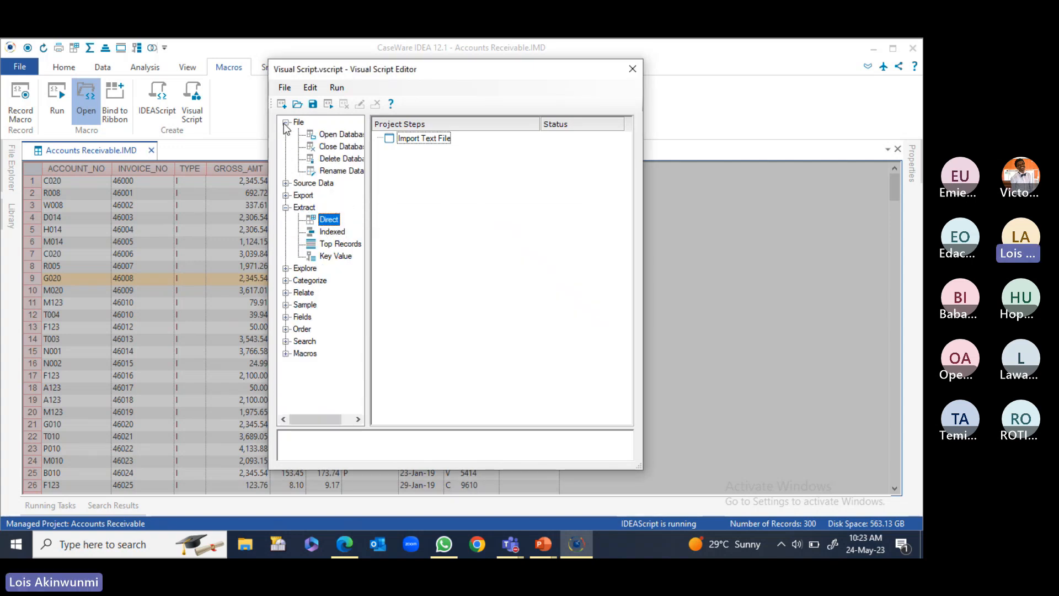
pyautogui.moveTo(349, 134); pyautogui.dragTo(406, 207)
pyautogui.doubleClick(349, 132)
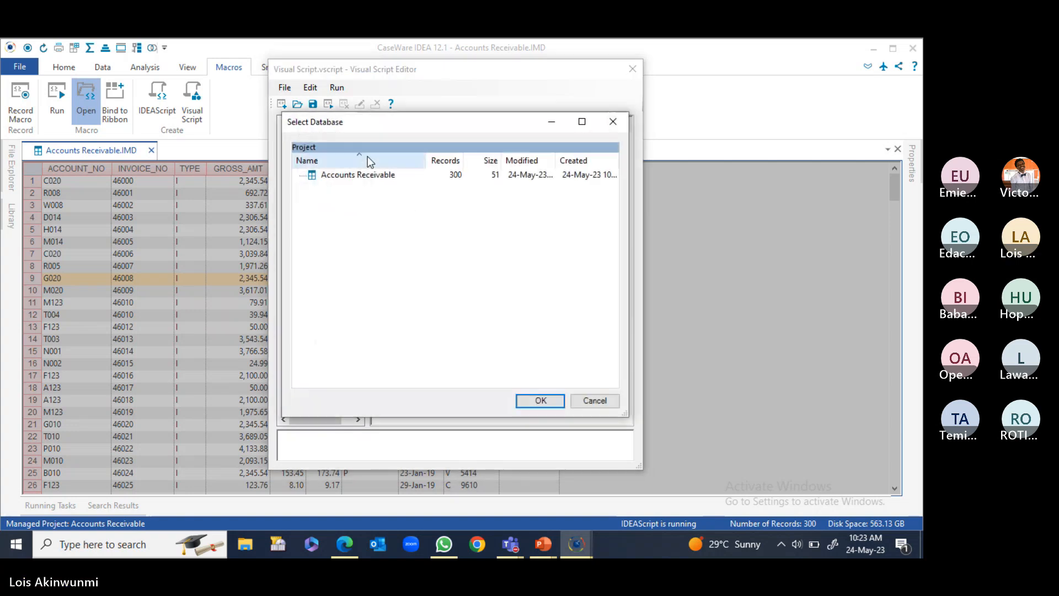
pyautogui.click(366, 178)
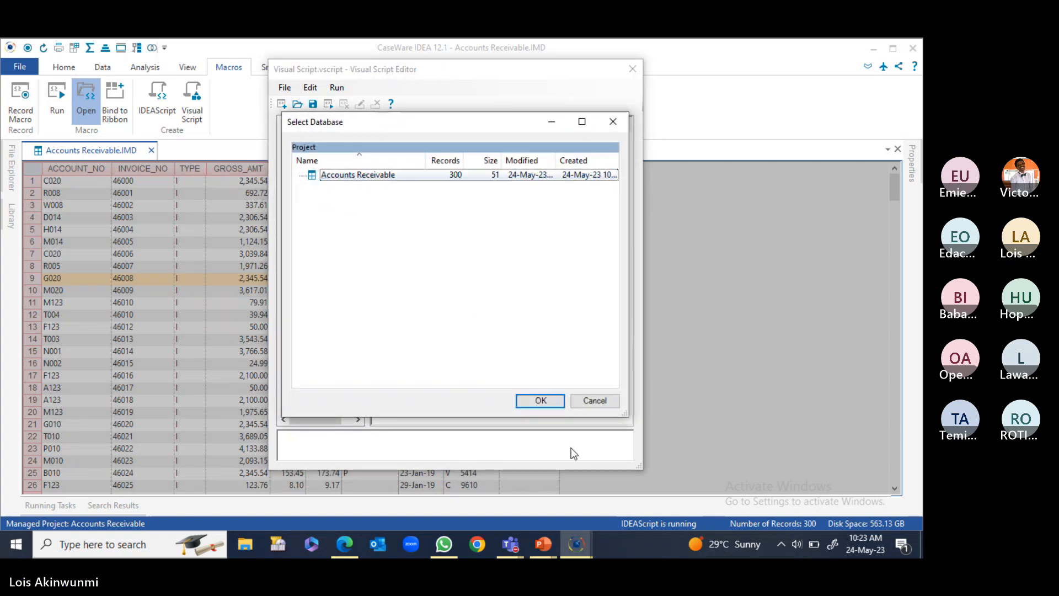
pyautogui.click(540, 399)
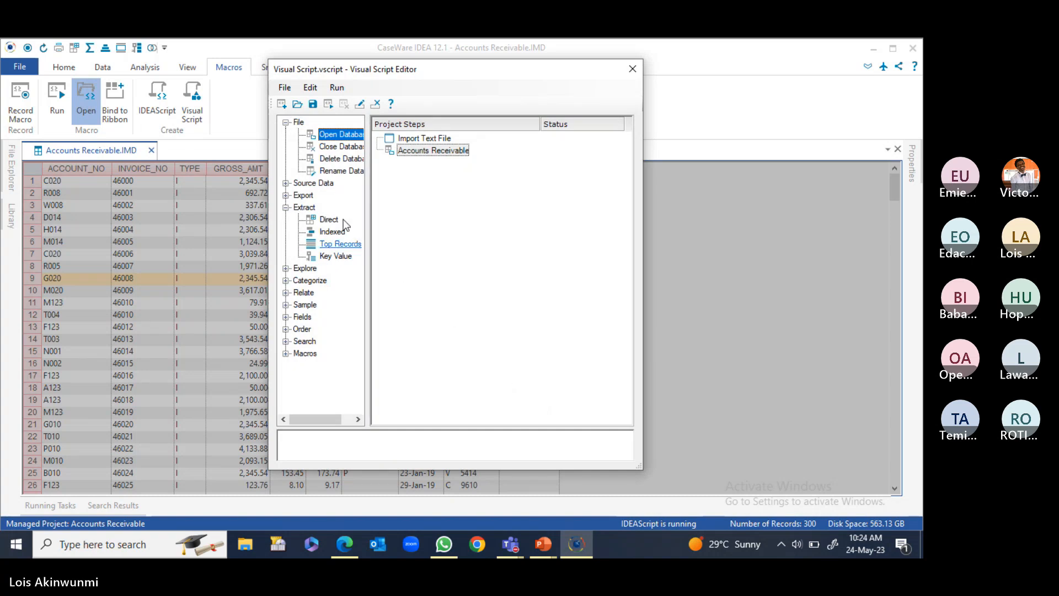
# Add a Direct extraction task after the Accounts Receivable step, with the first output file named Acc Rec March 31 2019
pyautogui.click(330, 220)
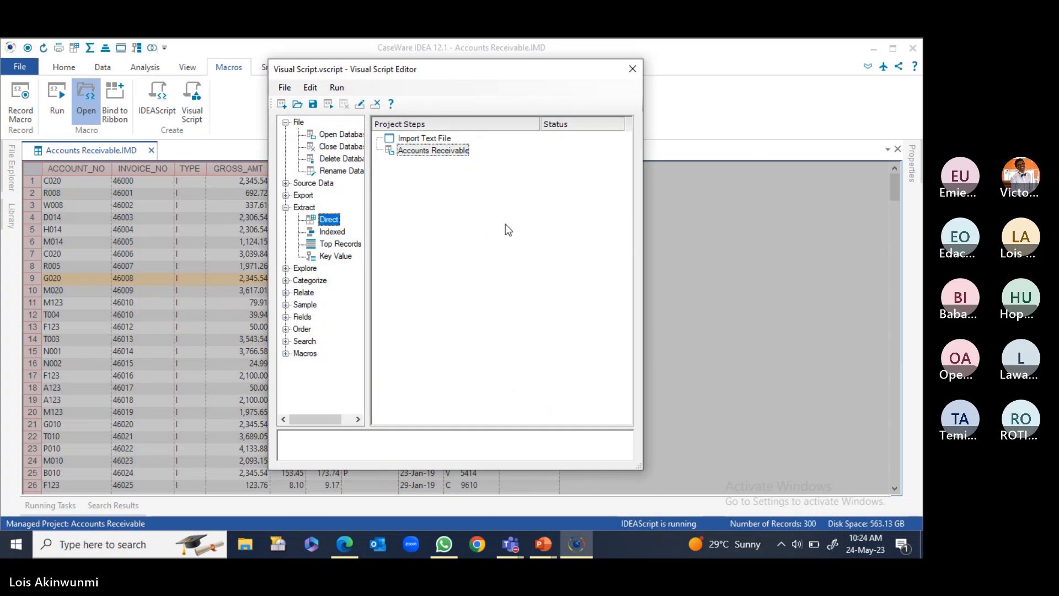
pyautogui.click(505, 224)
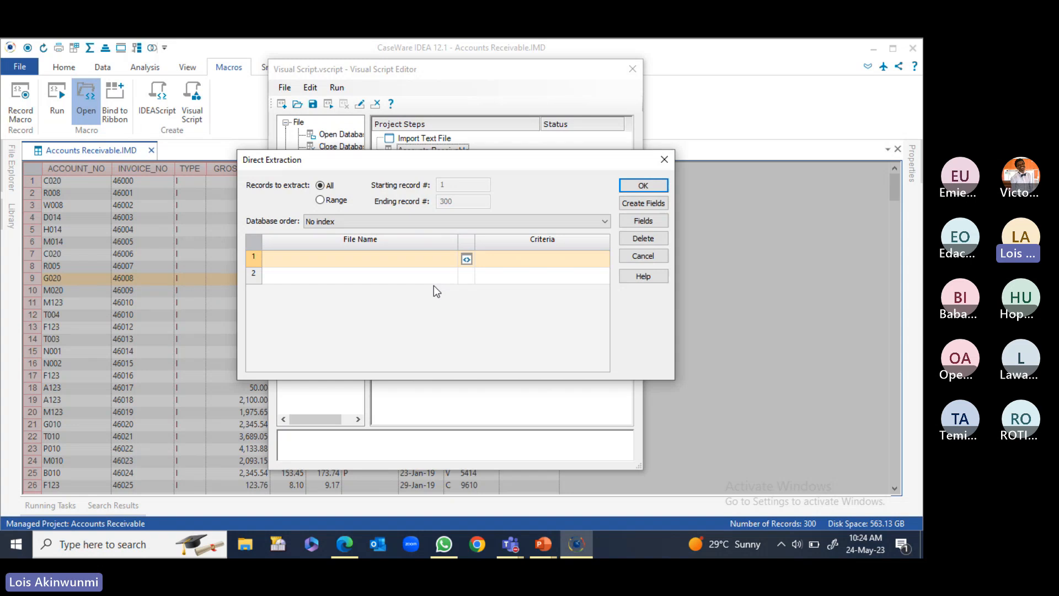
pyautogui.click(324, 259)
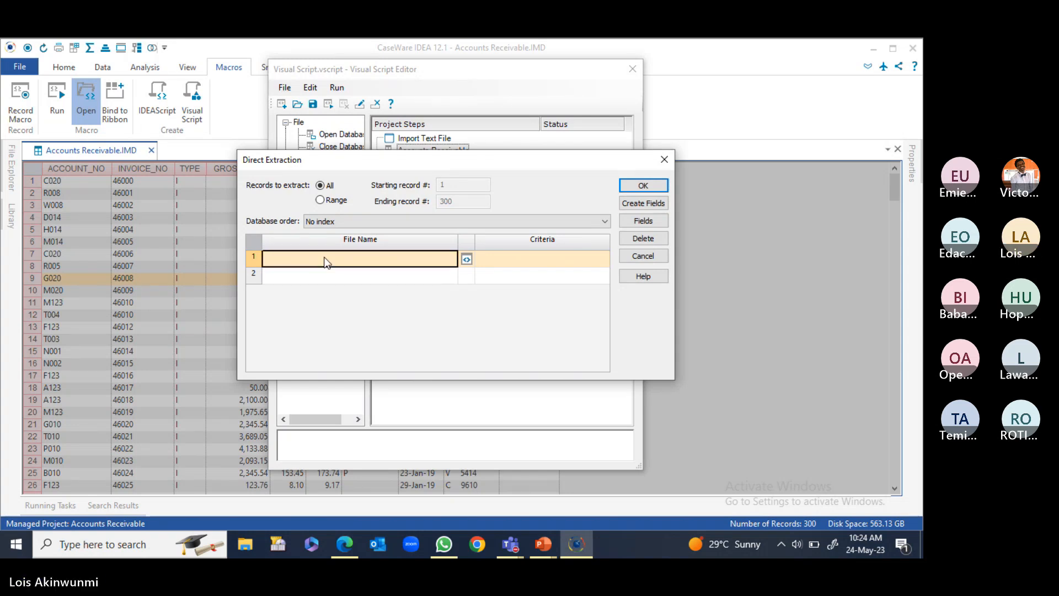
pyautogui.write('Acc')
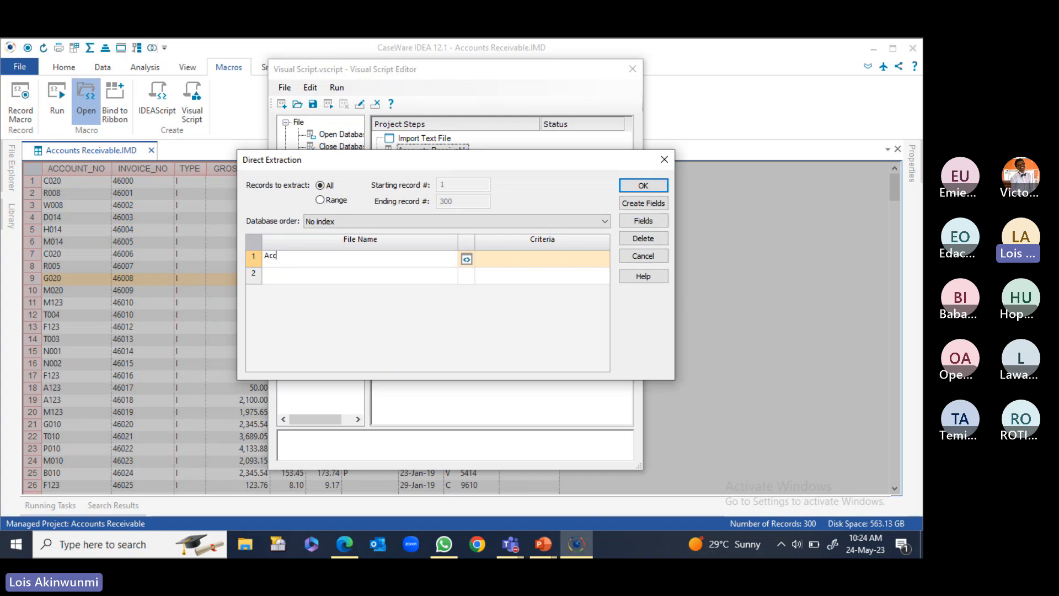
pyautogui.write(' Rec Ma')
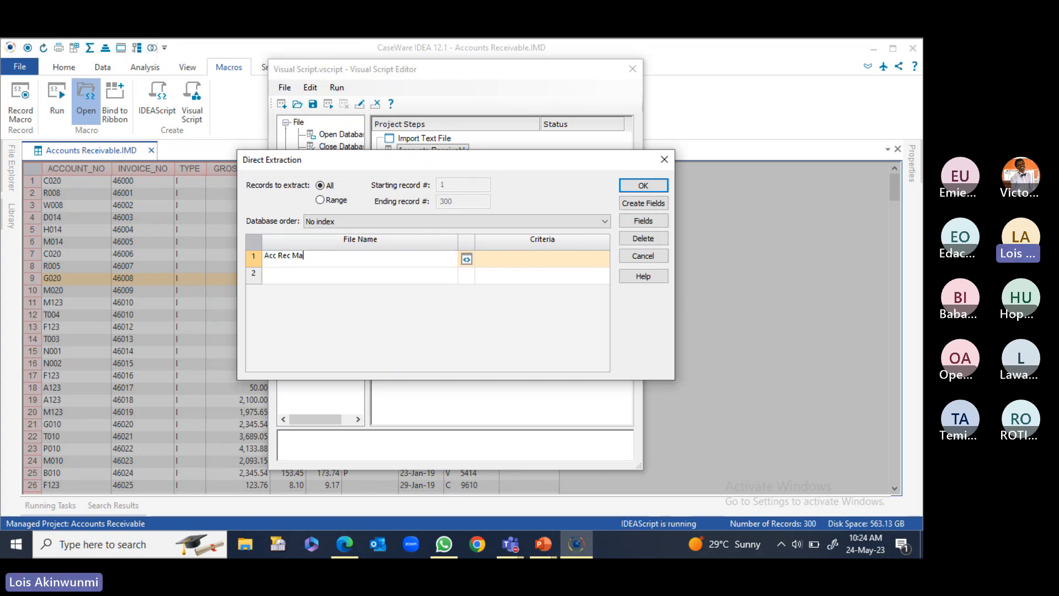
pyautogui.write('rch 31')
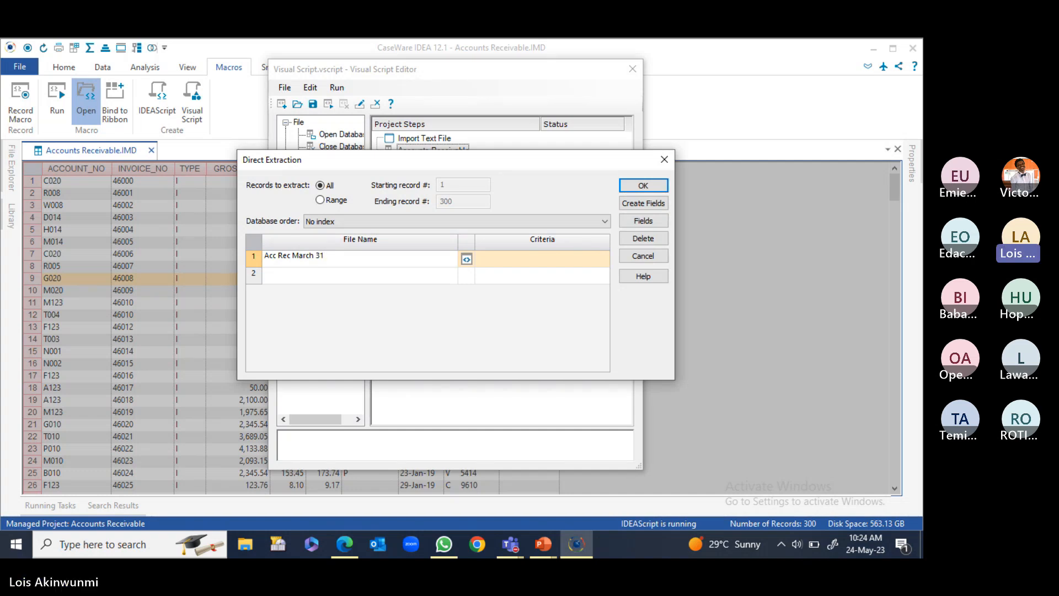
pyautogui.write(' 2019')
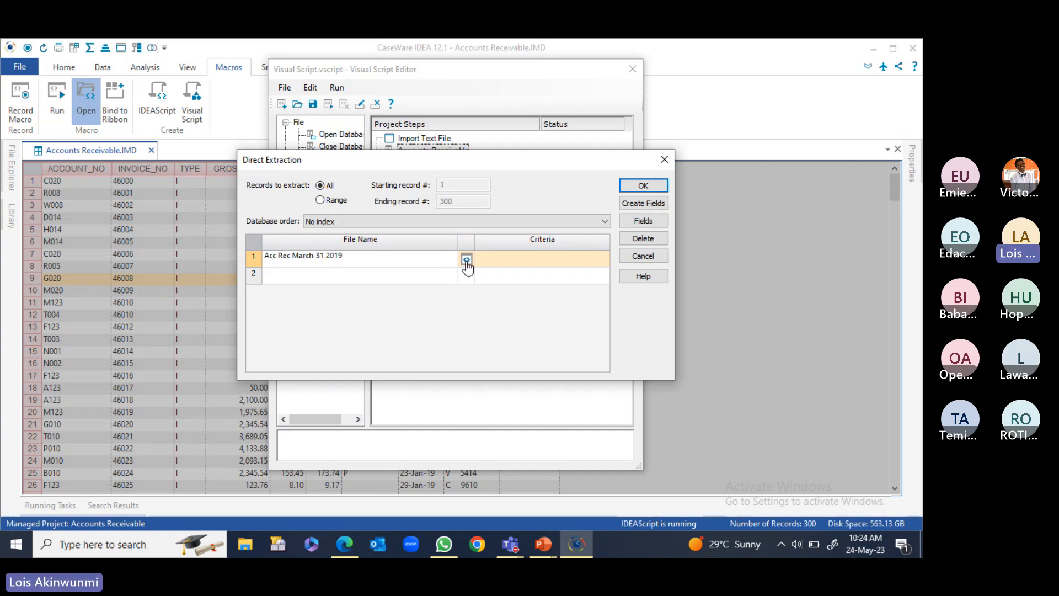
# Start the extraction criteria for Acc Rec March 31 2019 with the condition PAID_FLAG <> "P"
pyautogui.click(466, 260)
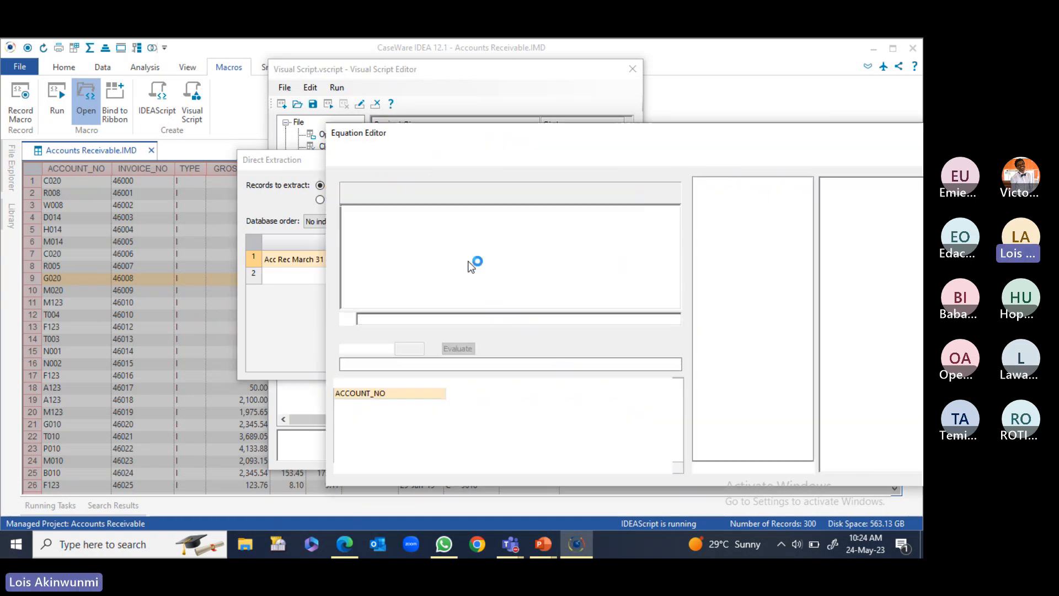
pyautogui.write('pa')
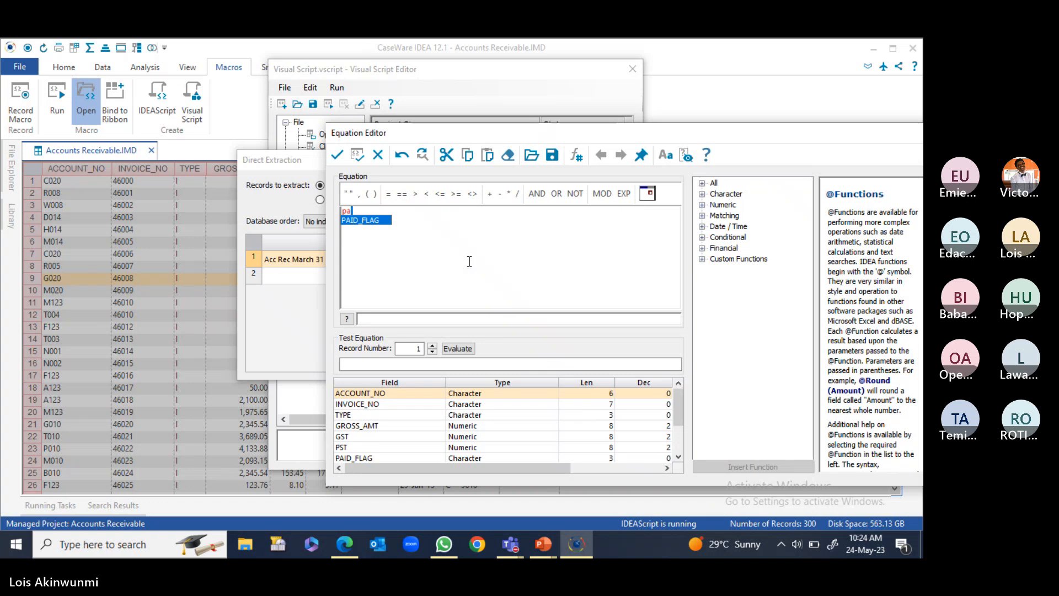
pyautogui.press('Return')
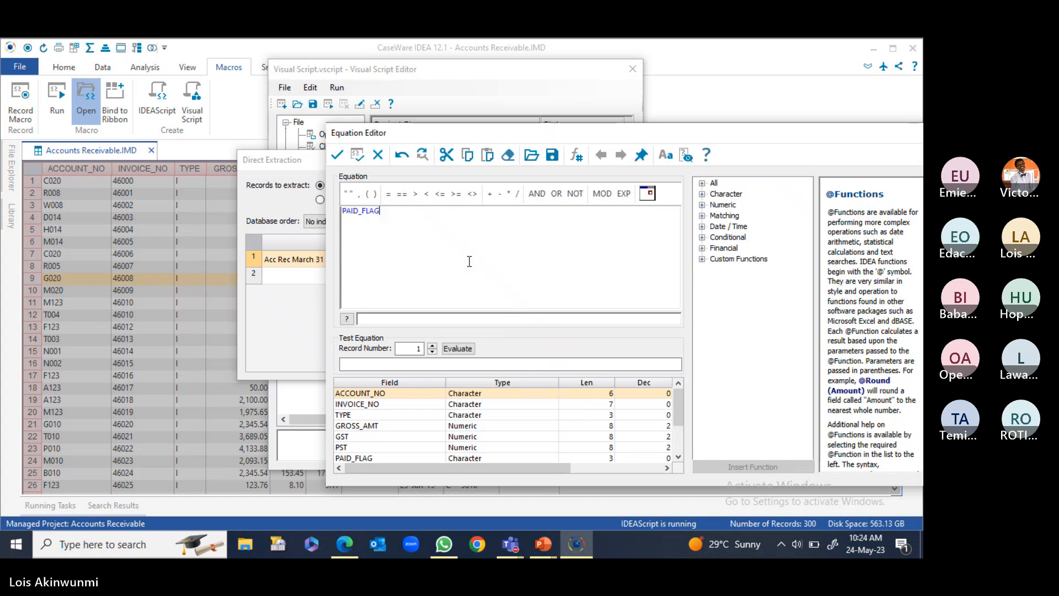
pyautogui.click(472, 194)
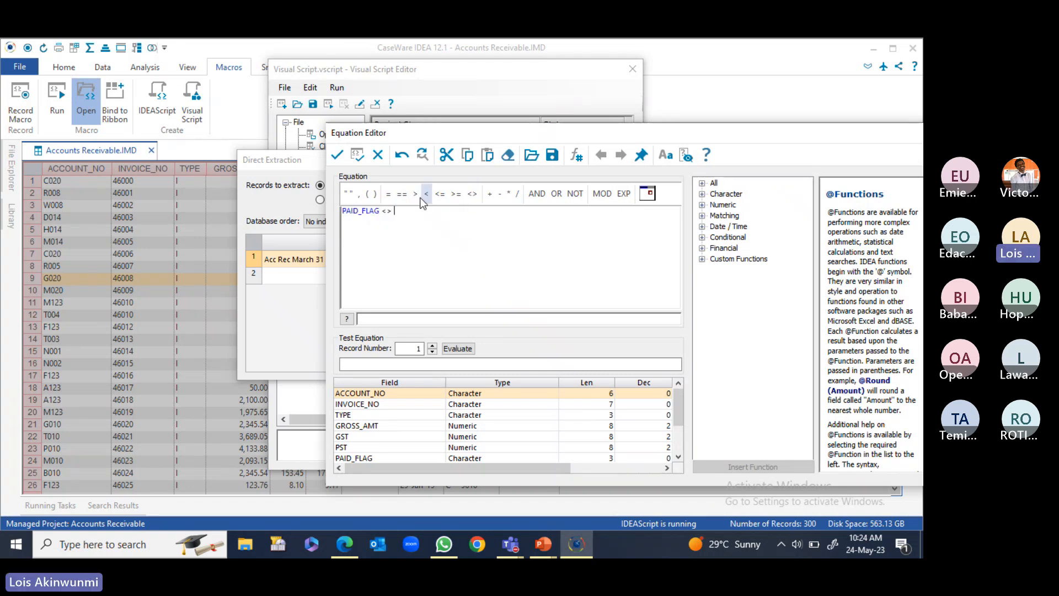
pyautogui.click(348, 194)
pyautogui.write('P')
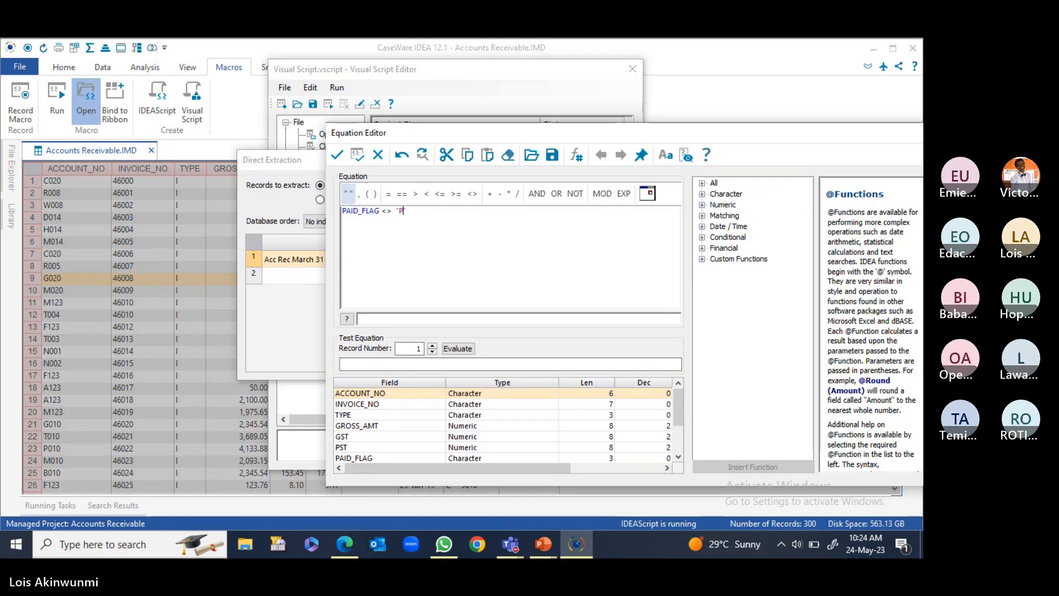
pyautogui.press('End')
# Extend the equation with .AND. DATE < "20190401", picking 1 April 2019 as the date
pyautogui.click(536, 194)
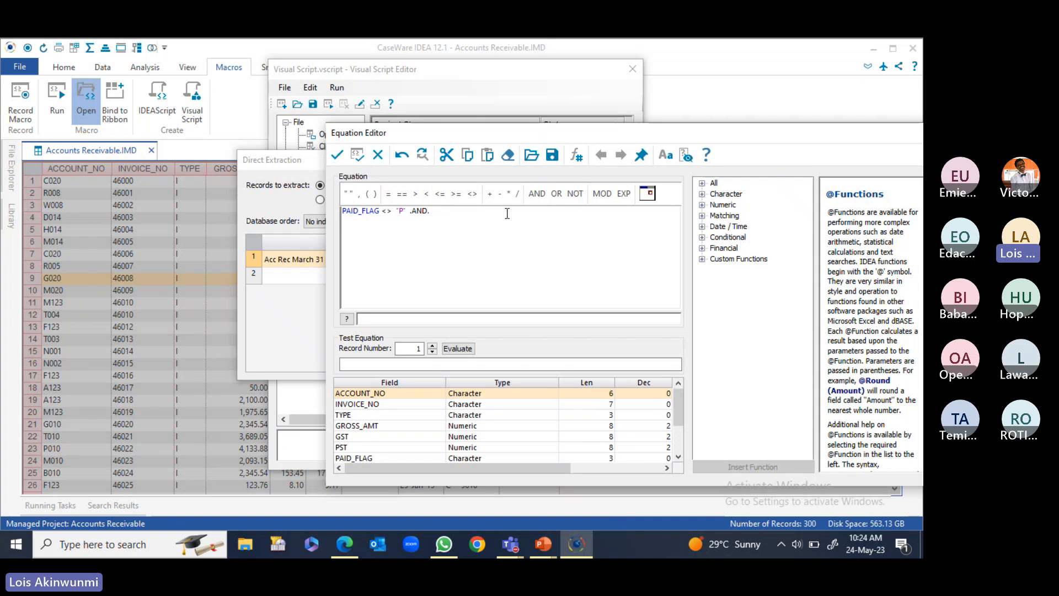
pyautogui.write('D')
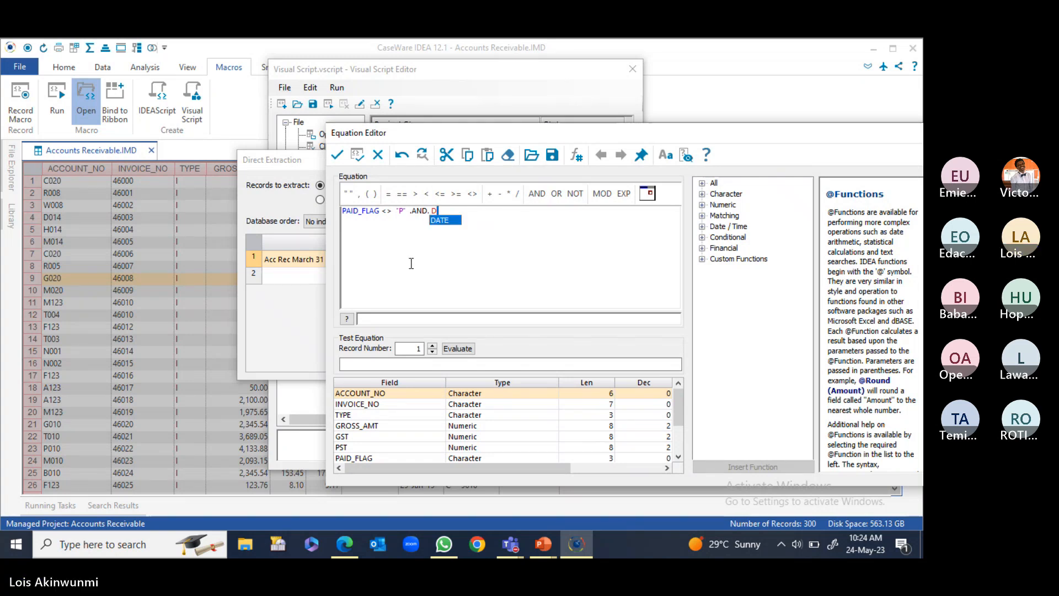
pyautogui.press('Return')
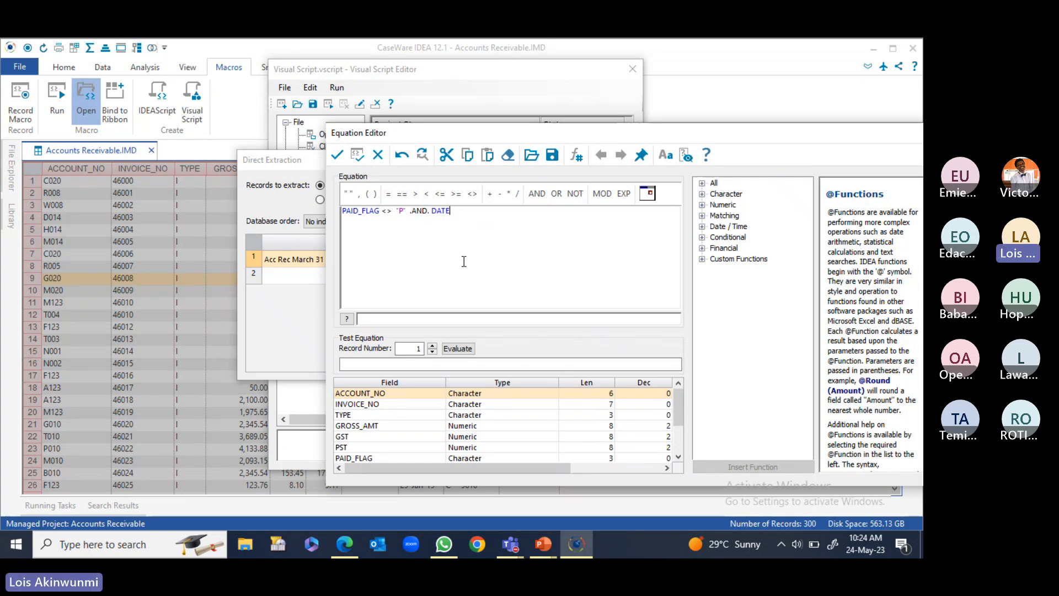
pyautogui.click(653, 194)
pyautogui.click(713, 216)
pyautogui.click(713, 215)
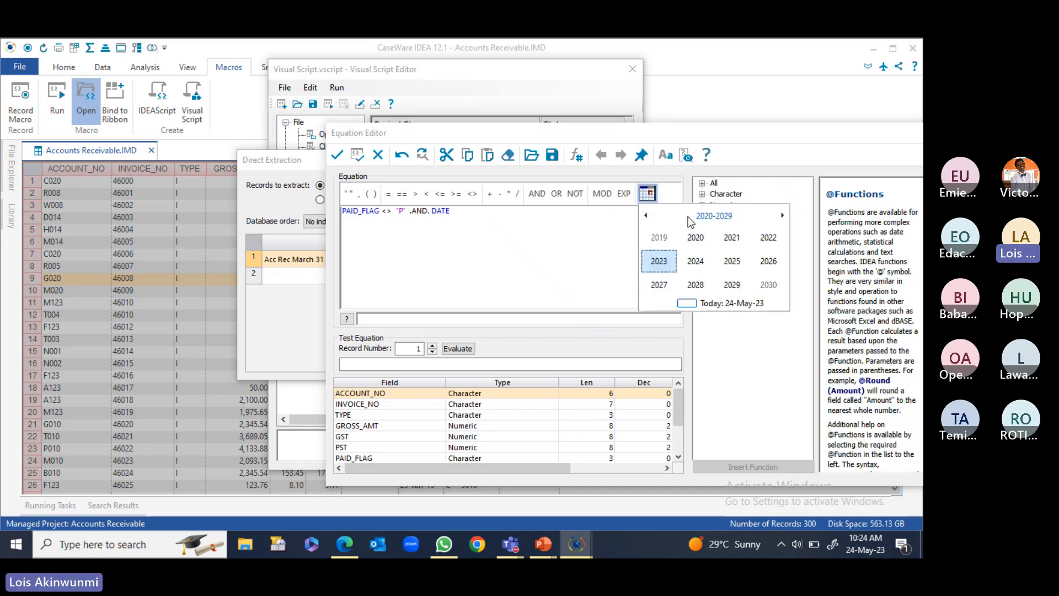
pyautogui.click(667, 240)
pyautogui.click(770, 241)
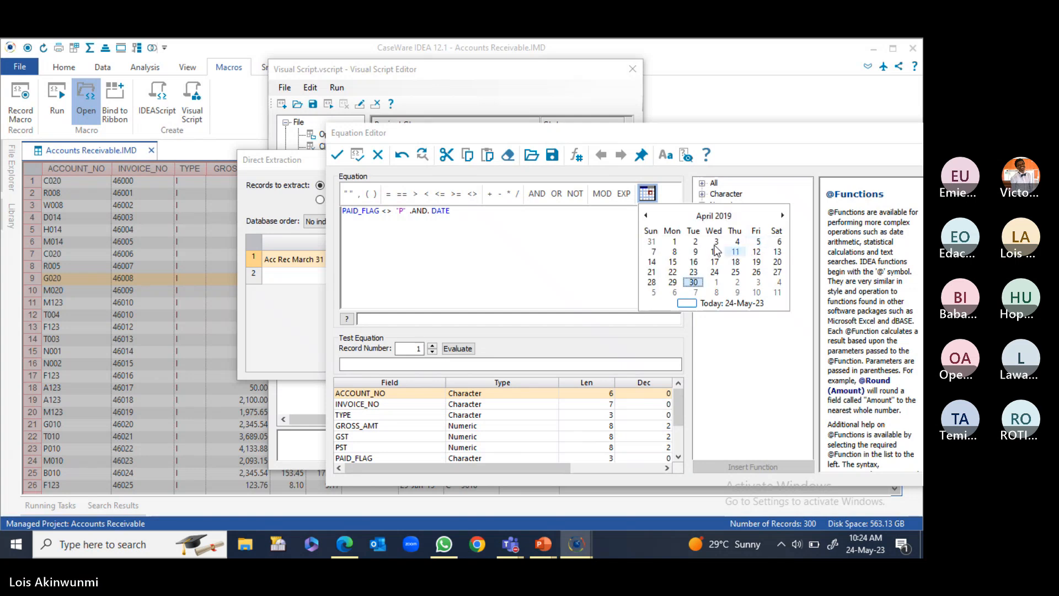
pyautogui.click(673, 241)
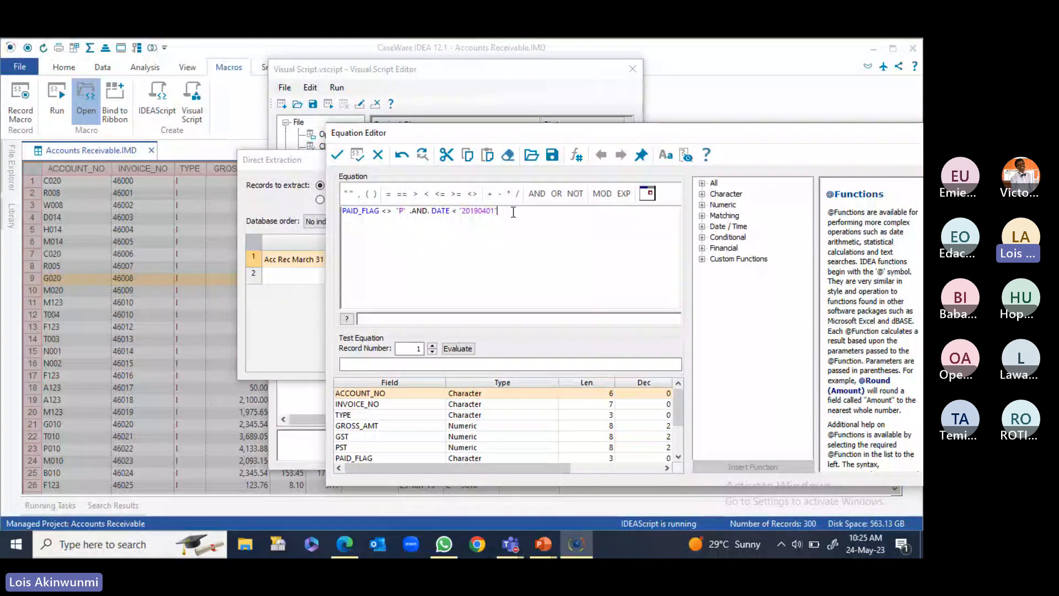
# Save the equation as Paid before April 1 in Equations.ILB and accept it as the first extraction's criteria
pyautogui.click(551, 157)
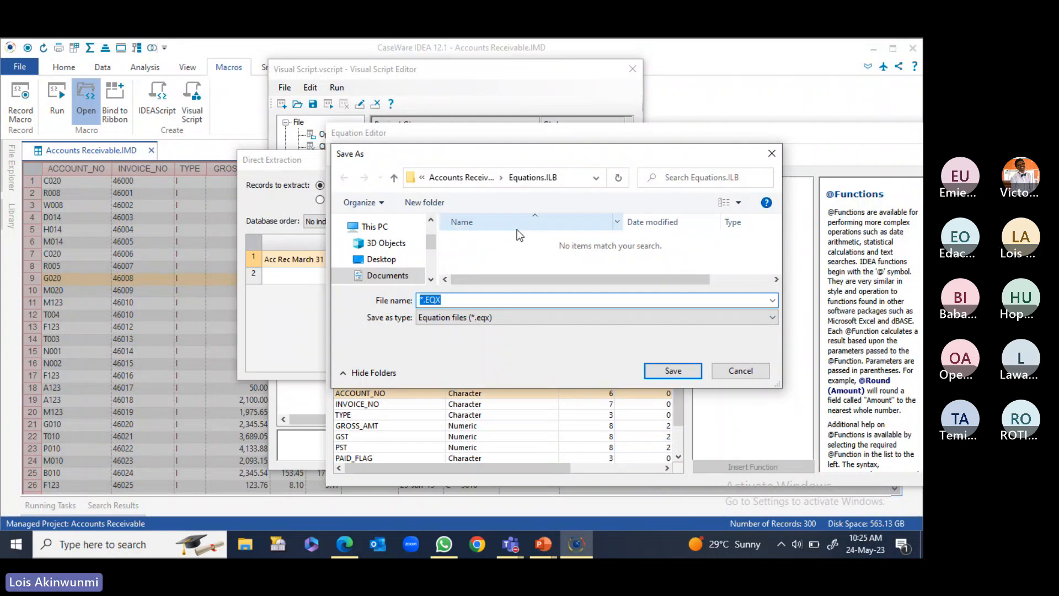
pyautogui.write('Pai')
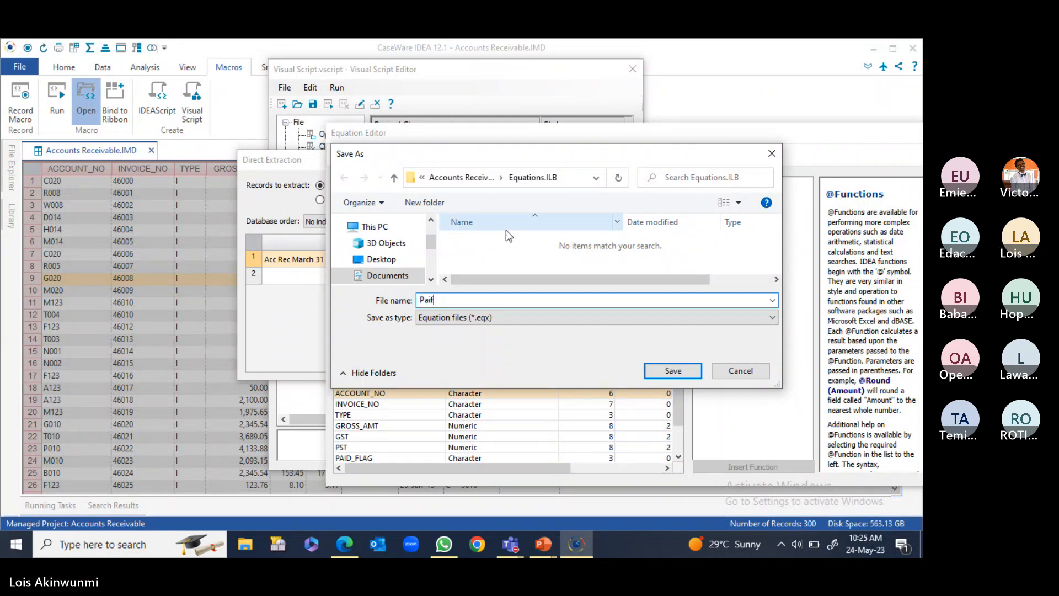
pyautogui.write('d befor')
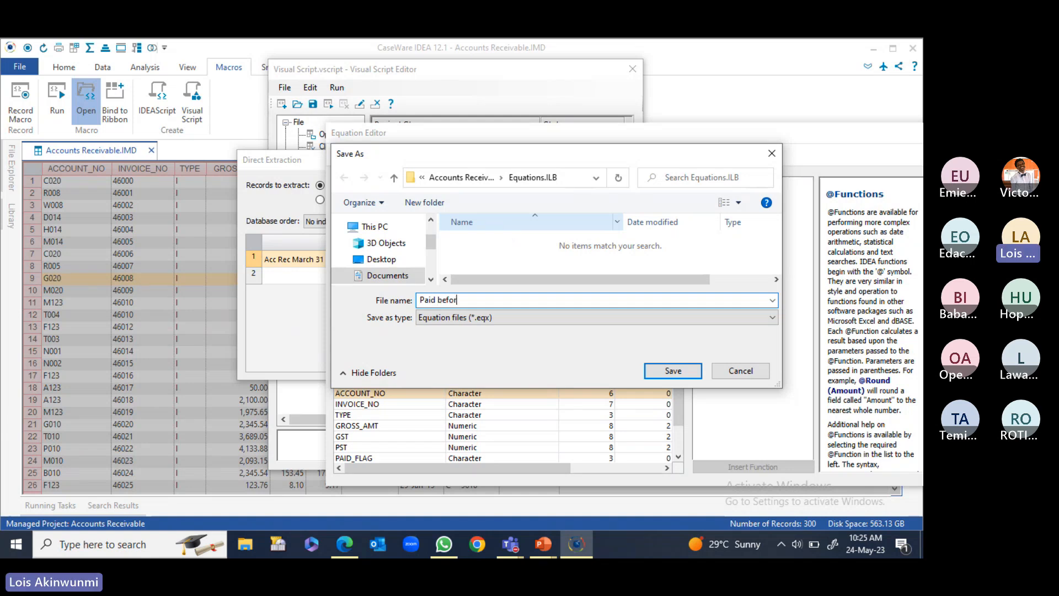
pyautogui.write('e April 1')
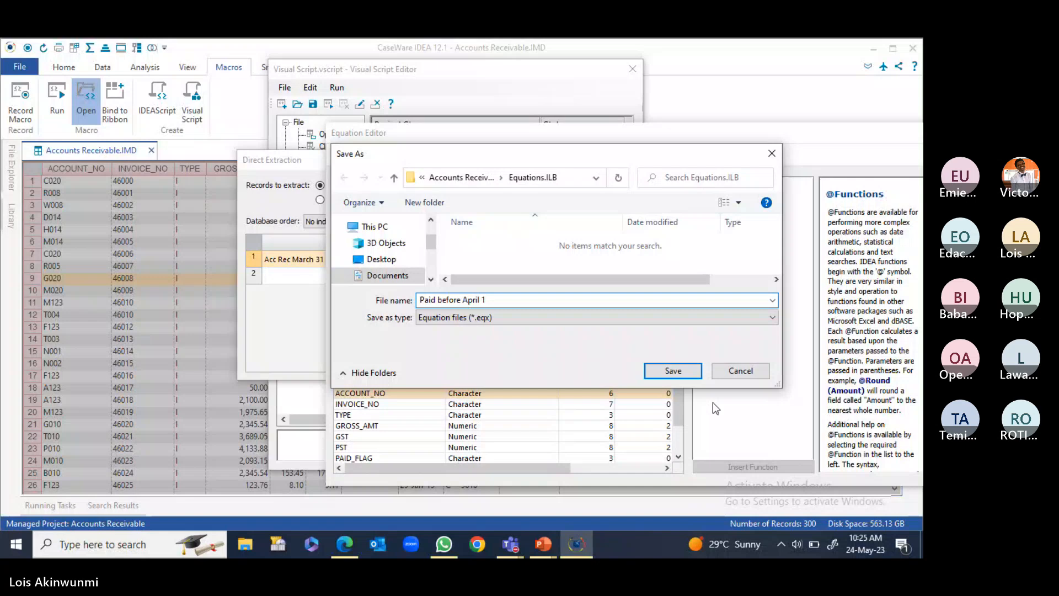
pyautogui.click(693, 376)
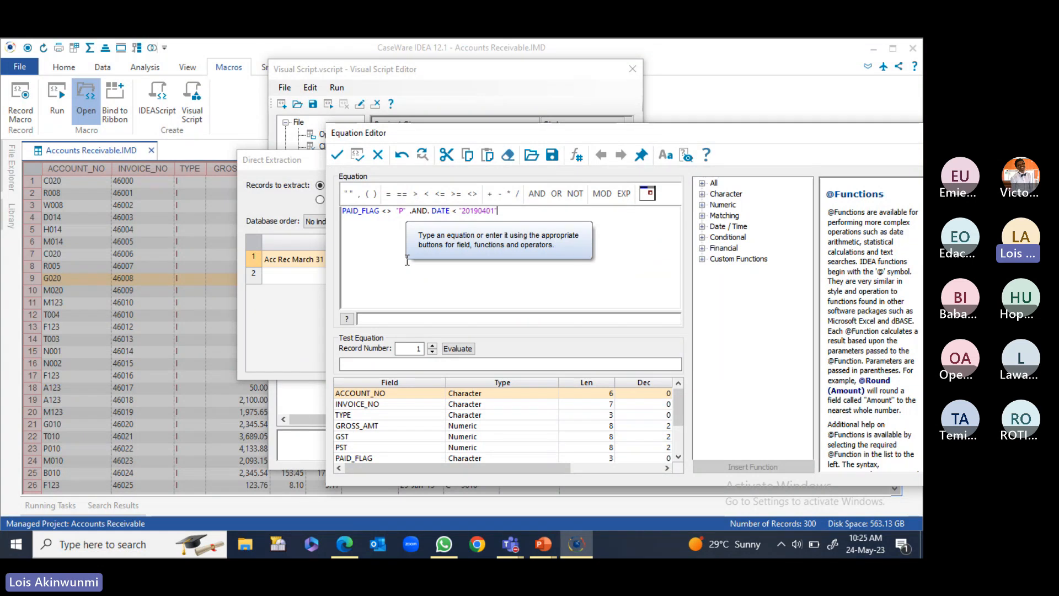
pyautogui.click(338, 155)
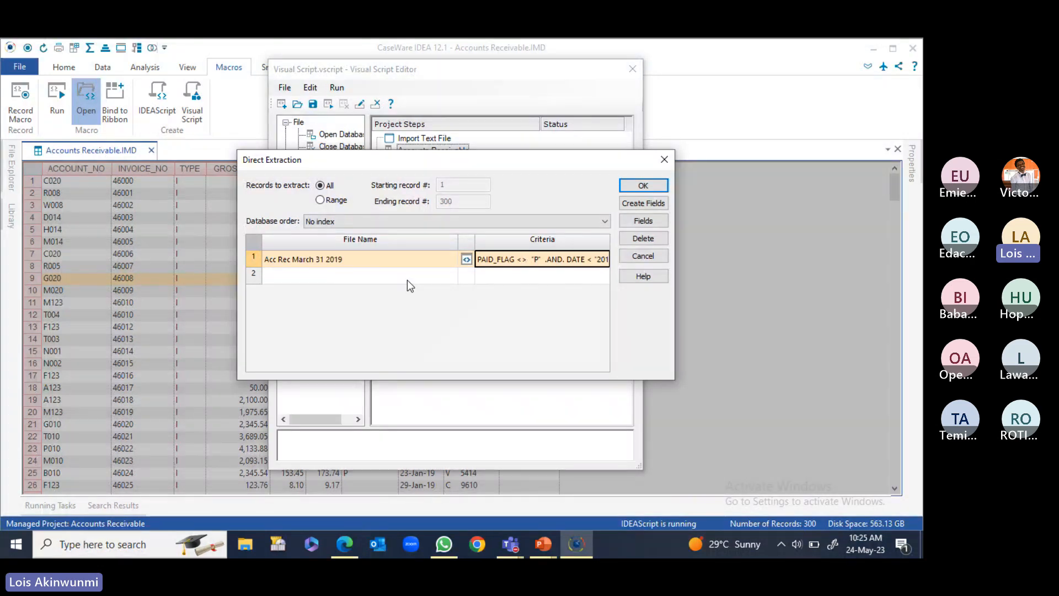
# Name a second extraction output file AR Paid and Post-Cut-Off
pyautogui.click(313, 278)
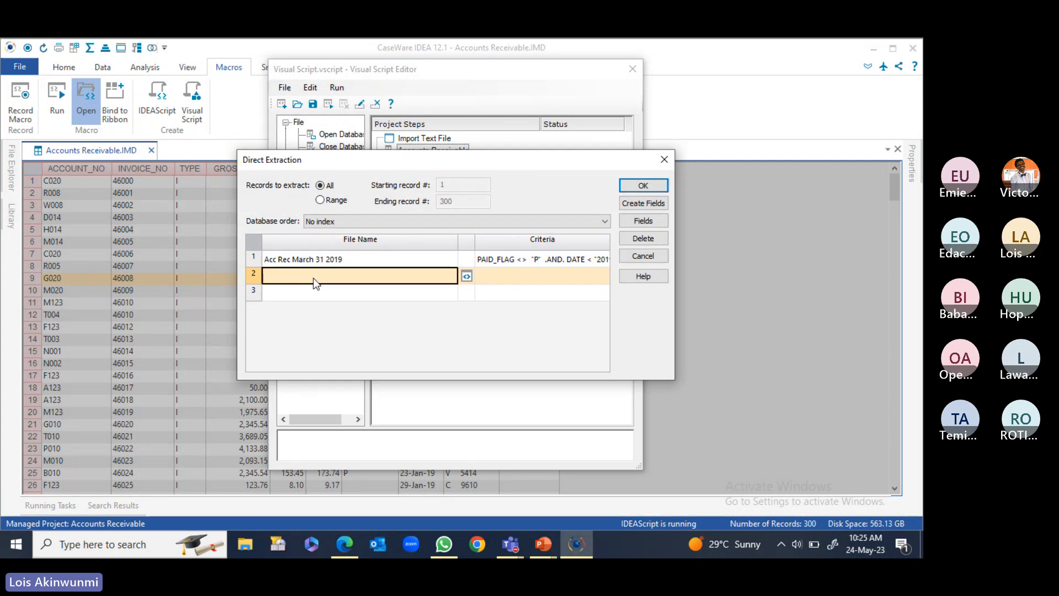
pyautogui.write('AR')
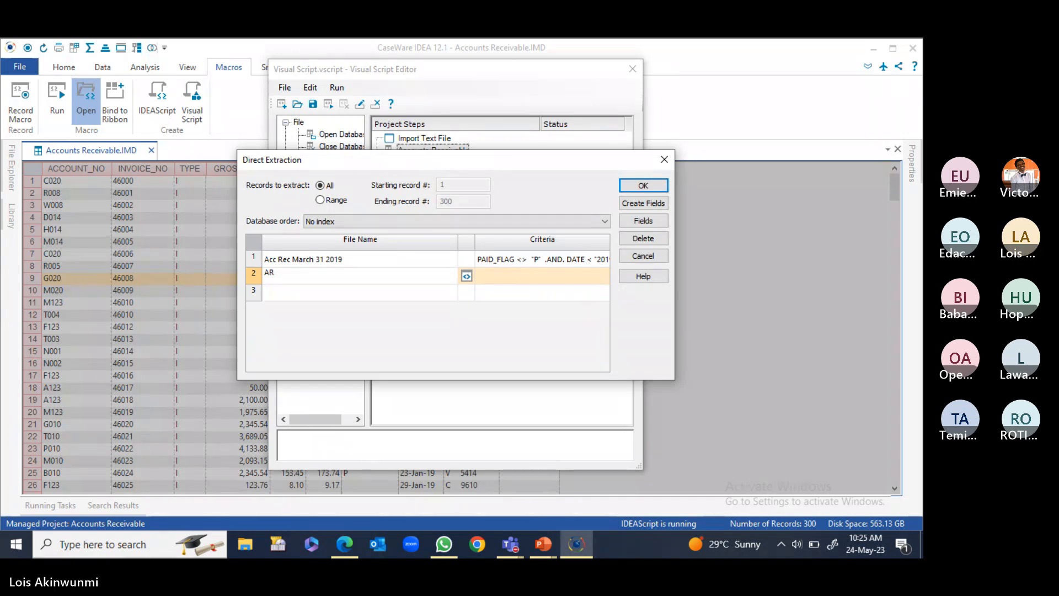
pyautogui.write('Pa')
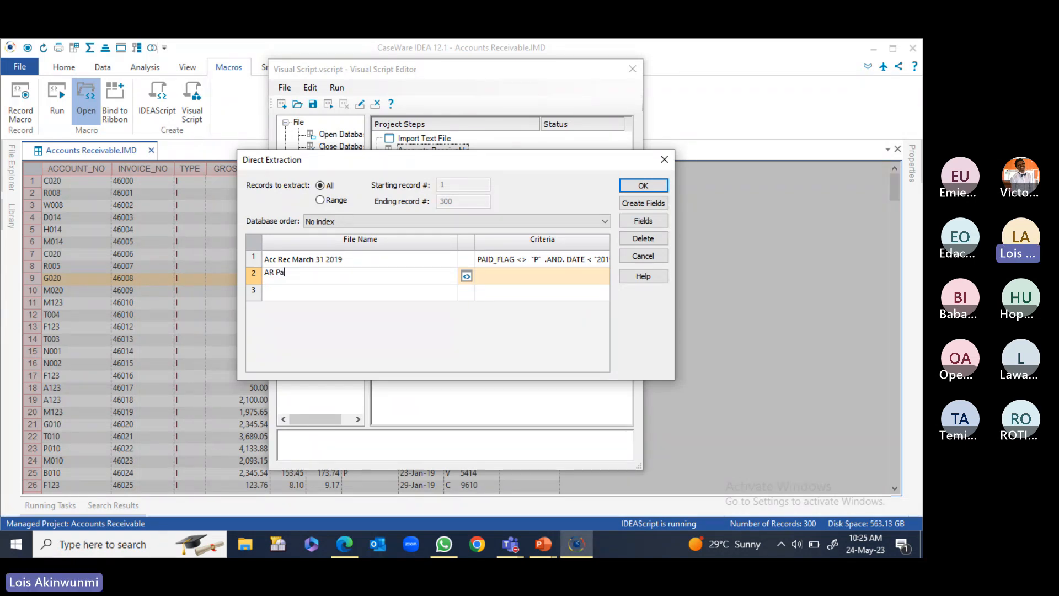
pyautogui.write('id and Post-')
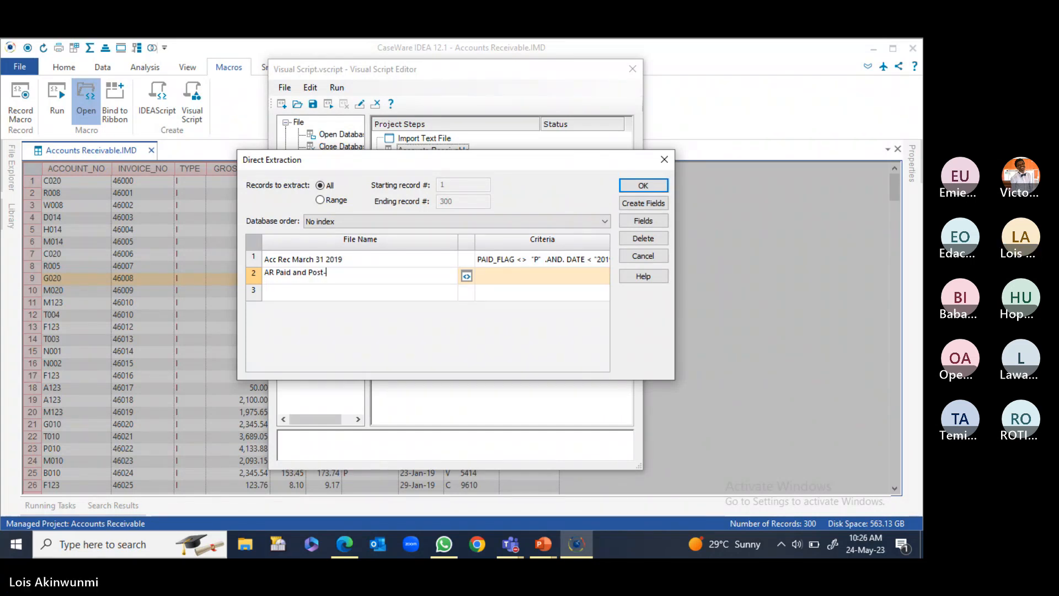
pyautogui.write('Cut-Off')
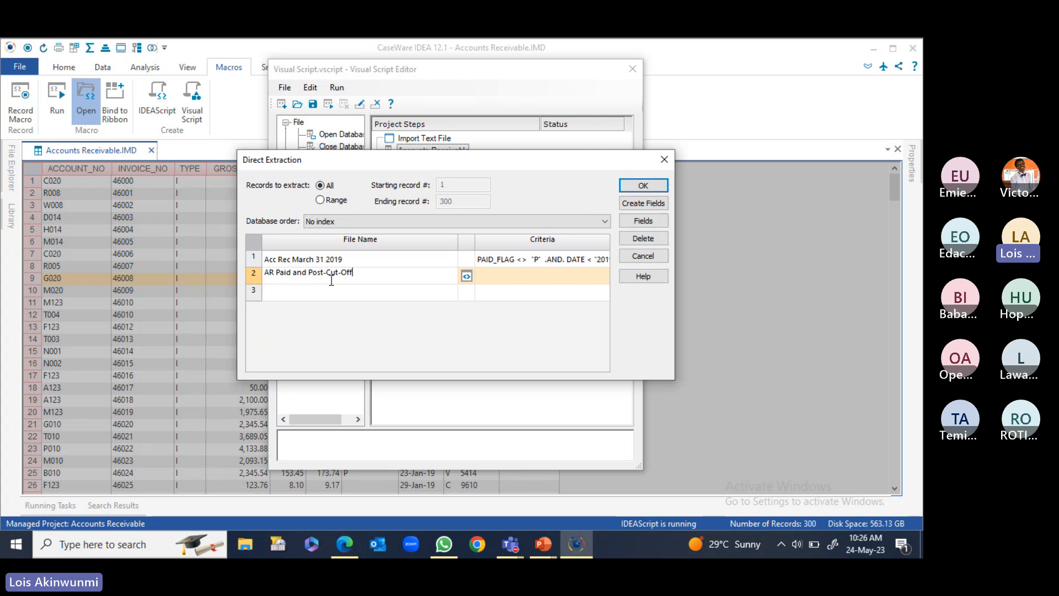
# Load the saved equation Paid before April 1.EQX as the criteria for AR Paid and Post-Cut-Off
pyautogui.click(466, 277)
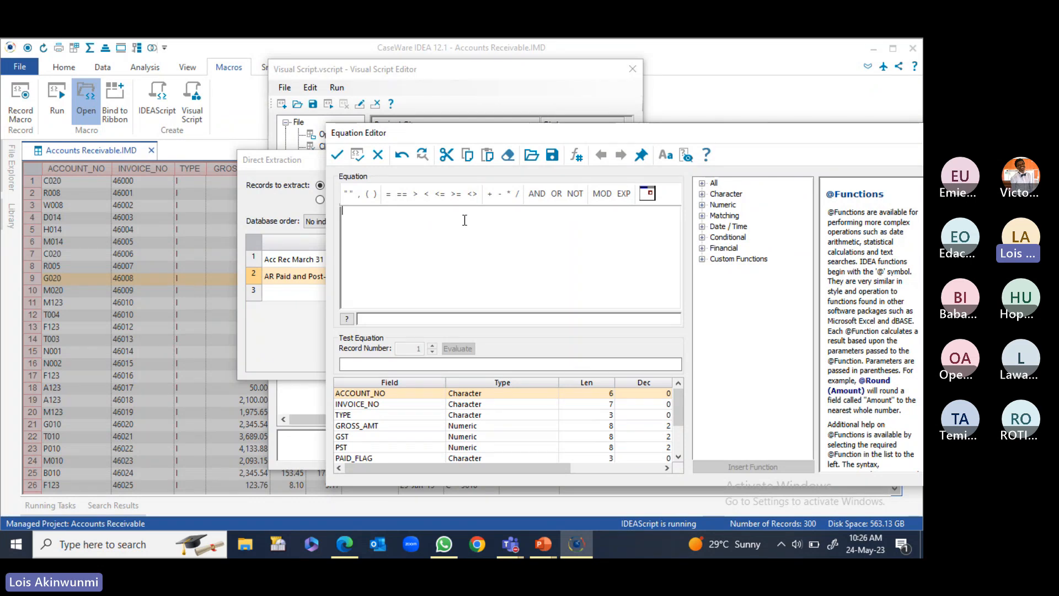
pyautogui.click(530, 156)
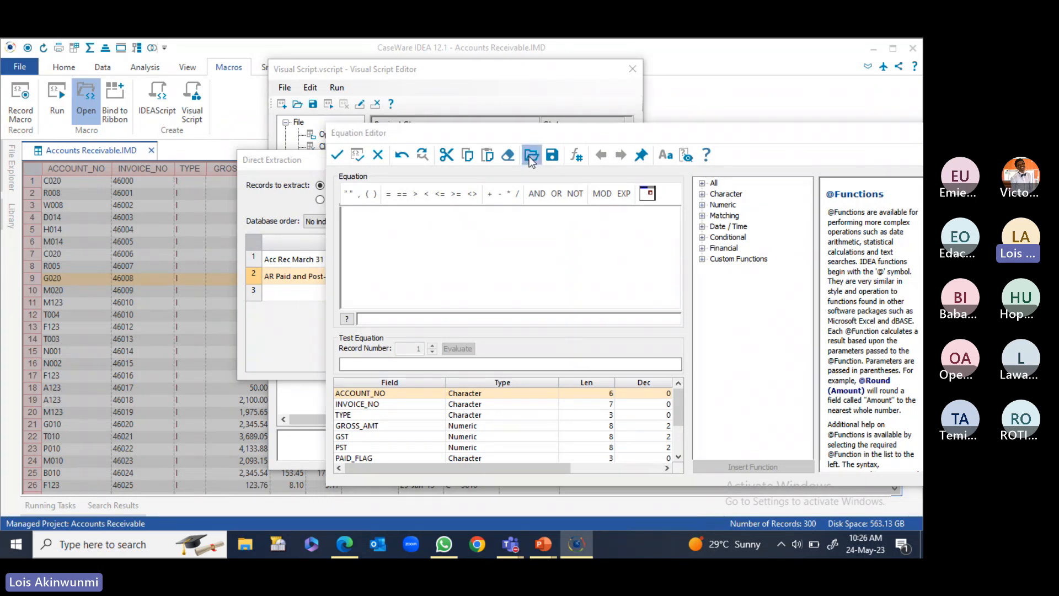
pyautogui.click(506, 241)
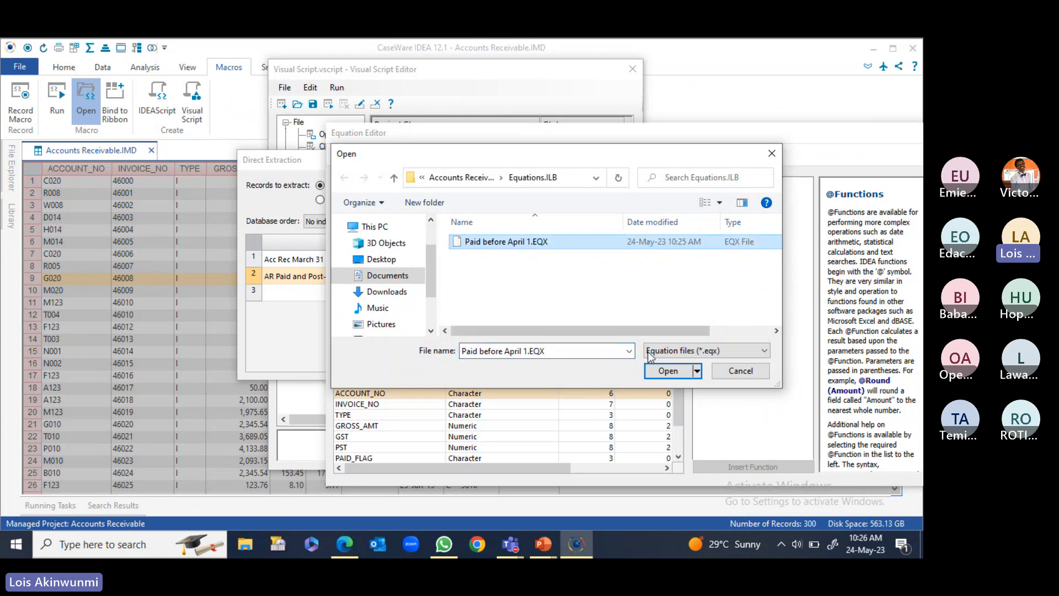
pyautogui.click(667, 371)
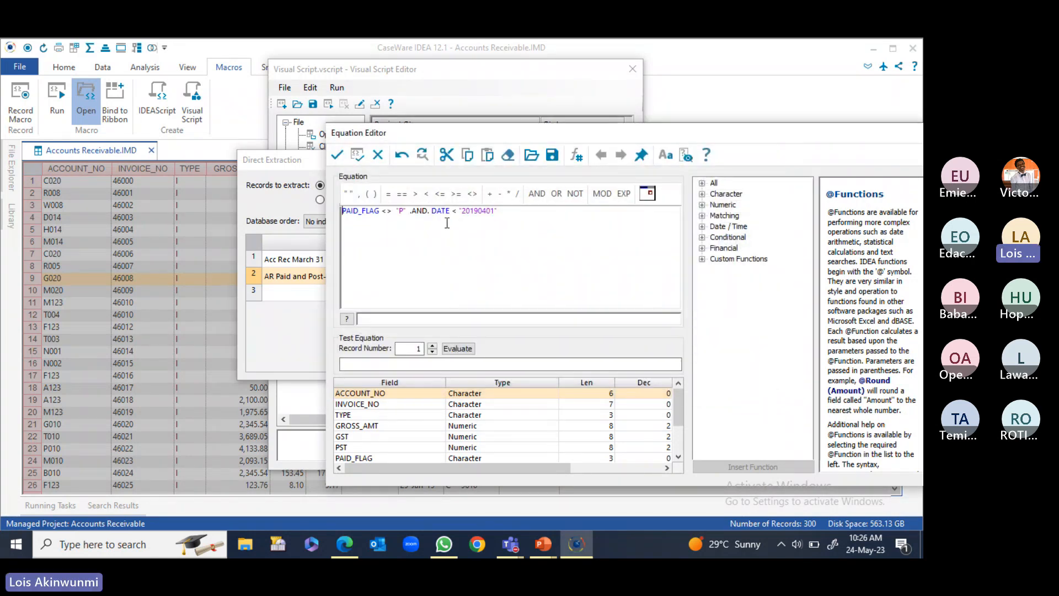
# Negate the AR Paid and Post-Cut-Off criteria by wrapping them in .NOT. ( ), accept the equation and add the direct extraction to the script
pyautogui.click(574, 194)
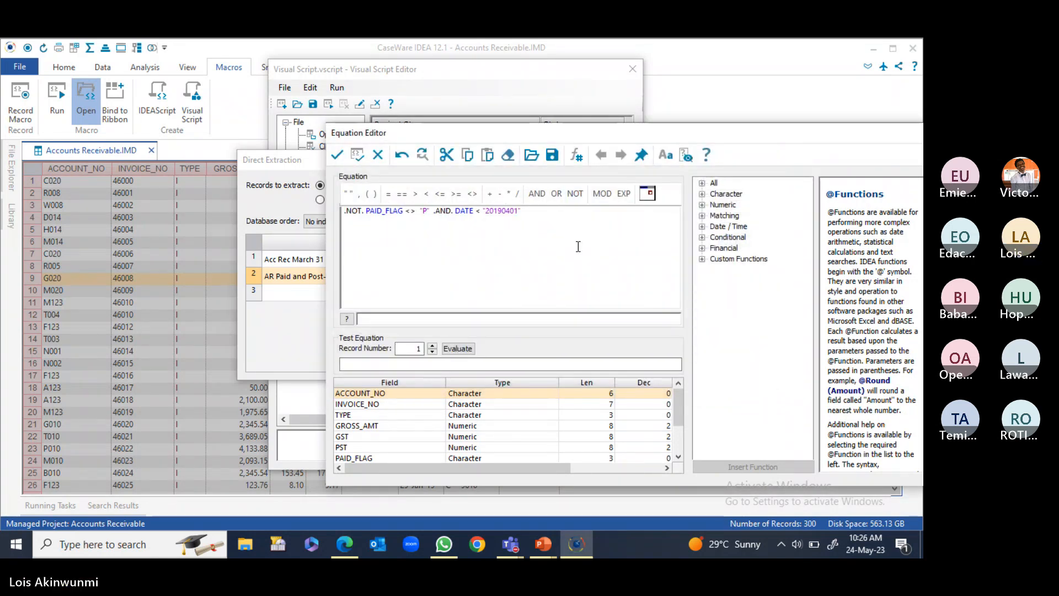
pyautogui.write('(')
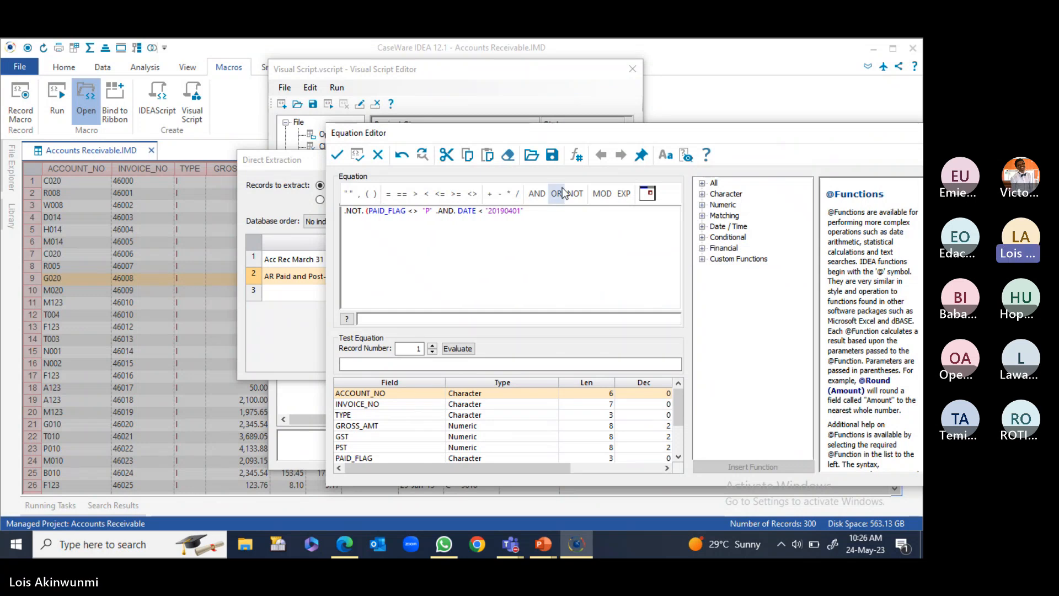
pyautogui.click(567, 209)
pyautogui.write(')')
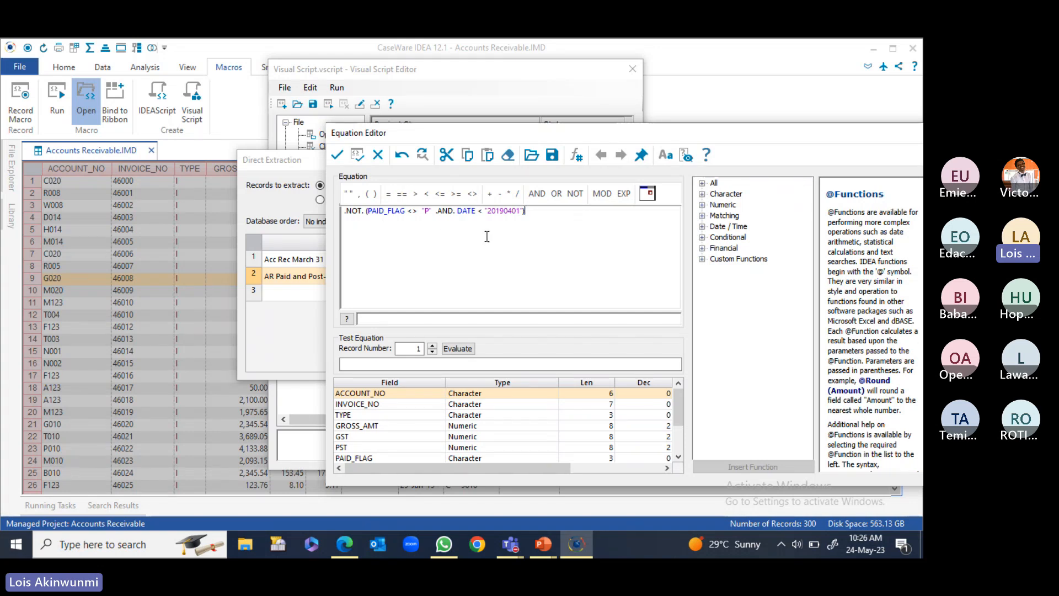
pyautogui.click(338, 157)
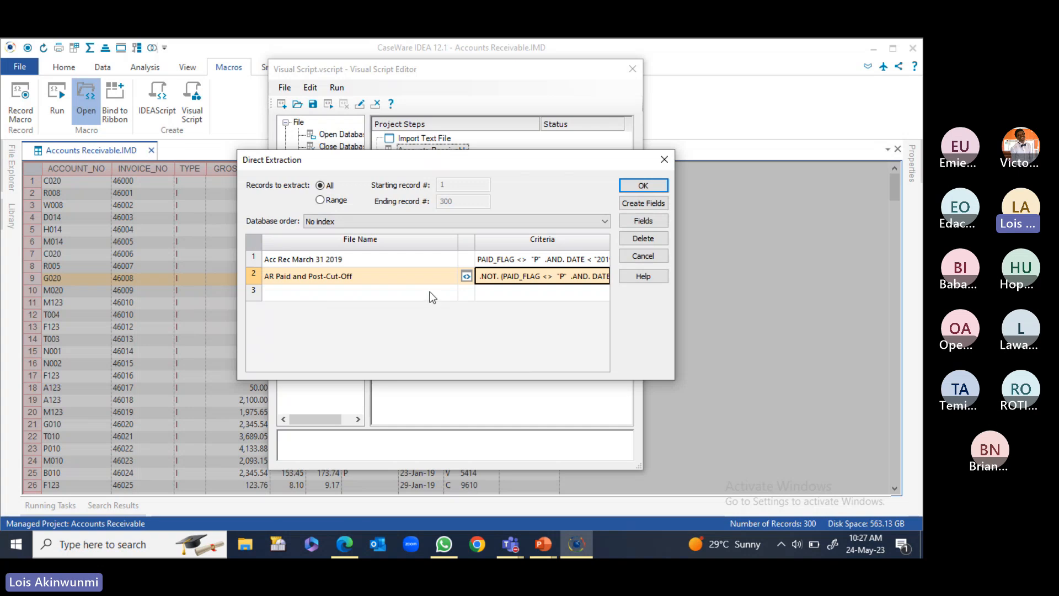
pyautogui.click(642, 186)
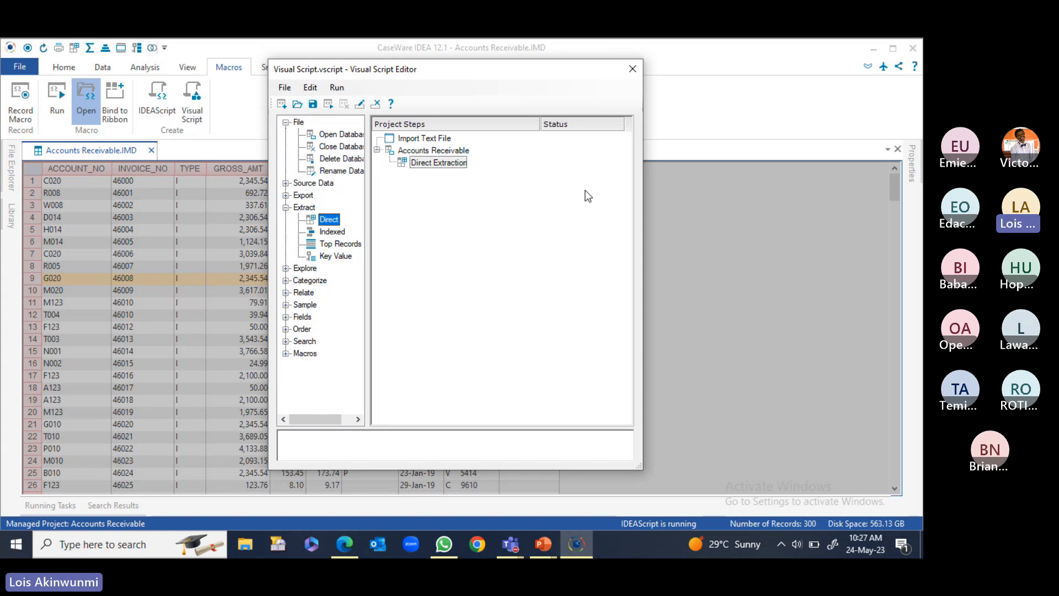
# Run only the Direct Extraction step of the visual script
pyautogui.click(436, 163)
pyautogui.rightClick(439, 164)
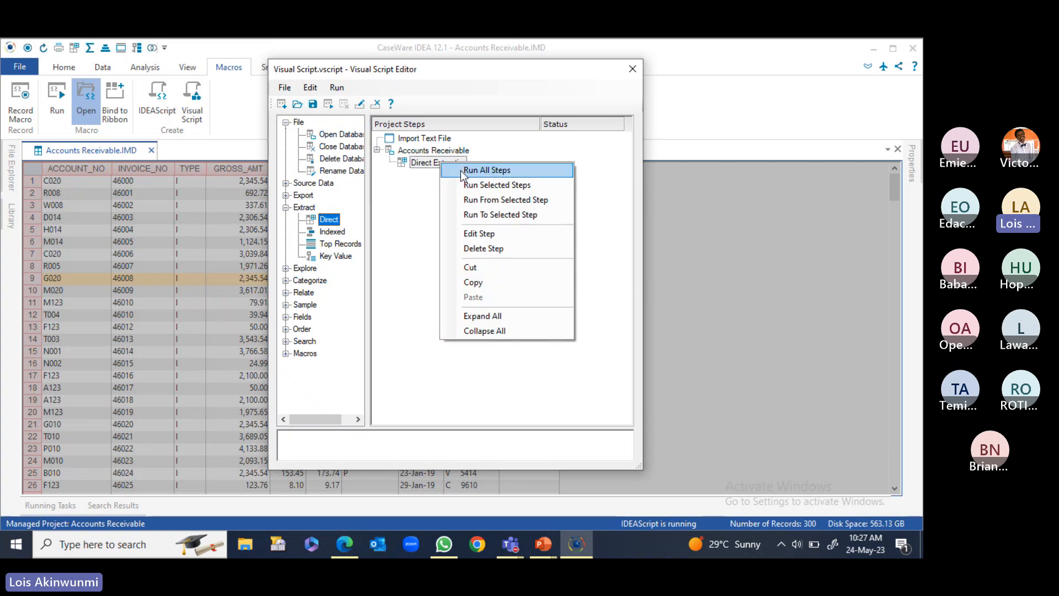
pyautogui.click(473, 185)
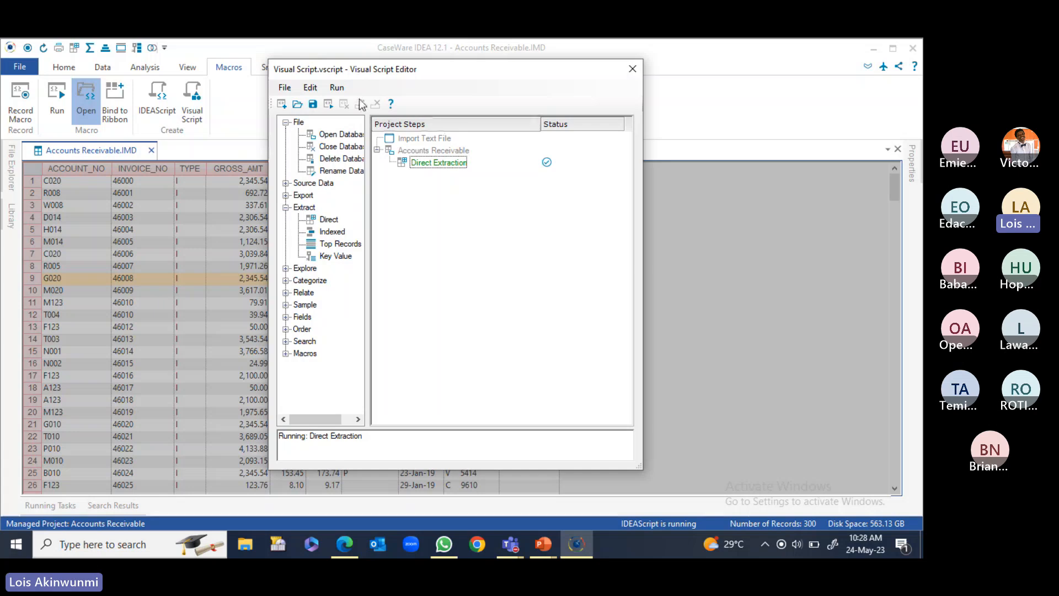
# Exit the Visual Script Editor
pyautogui.click(288, 88)
pyautogui.click(285, 90)
pyautogui.click(284, 91)
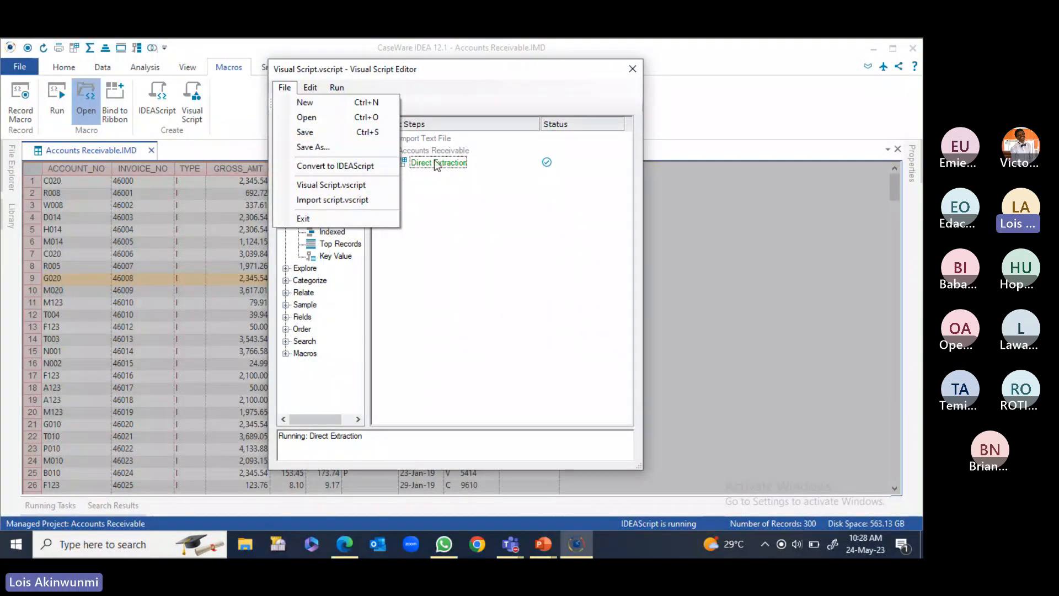
pyautogui.click(343, 220)
pyautogui.click(411, 301)
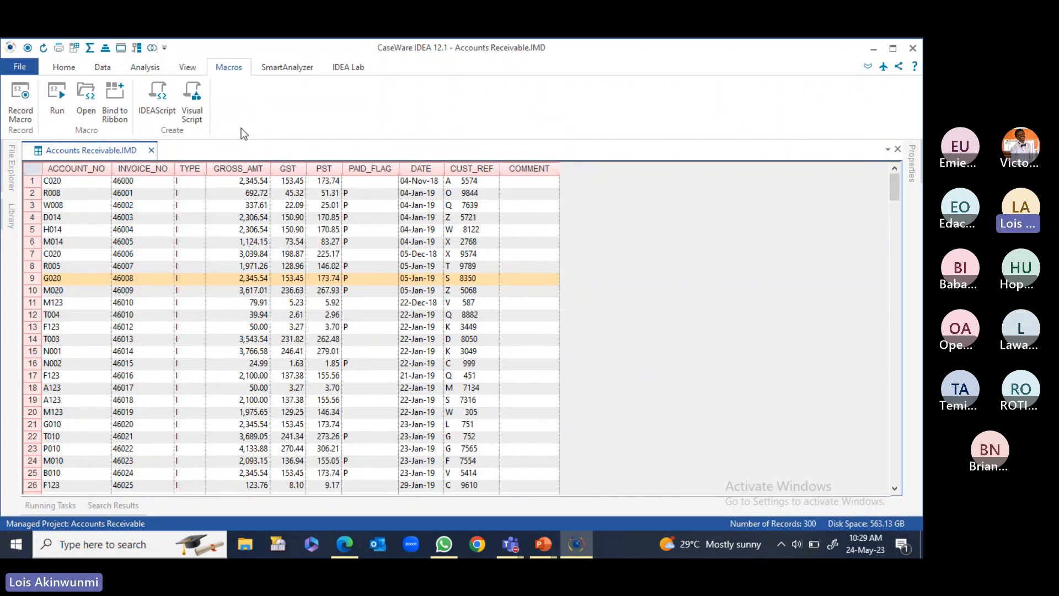
# View a blank script in the IDEAScript editor and close it without saving changes
pyautogui.click(146, 114)
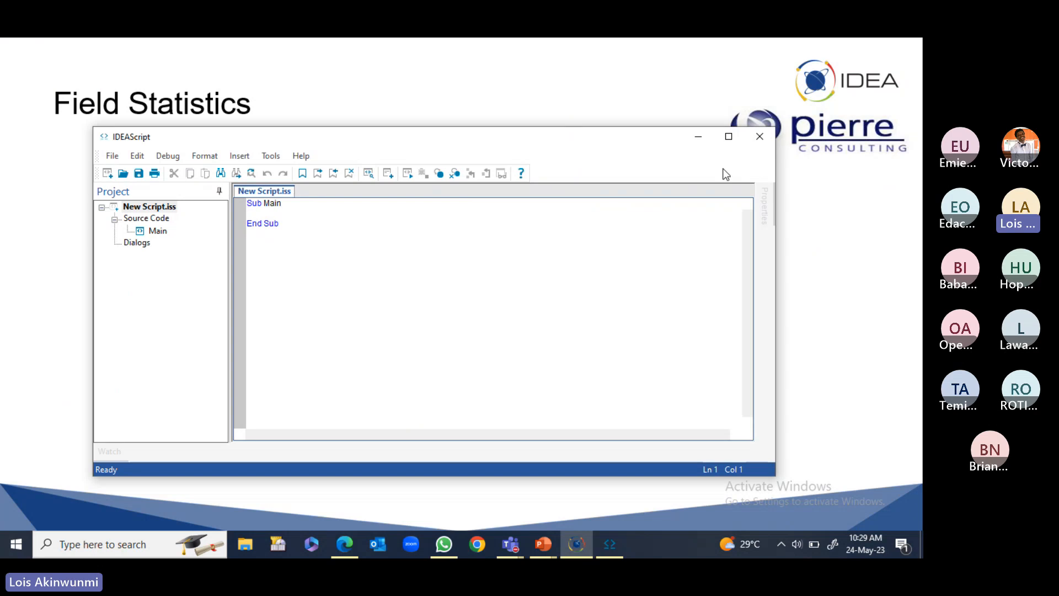
pyautogui.click(728, 137)
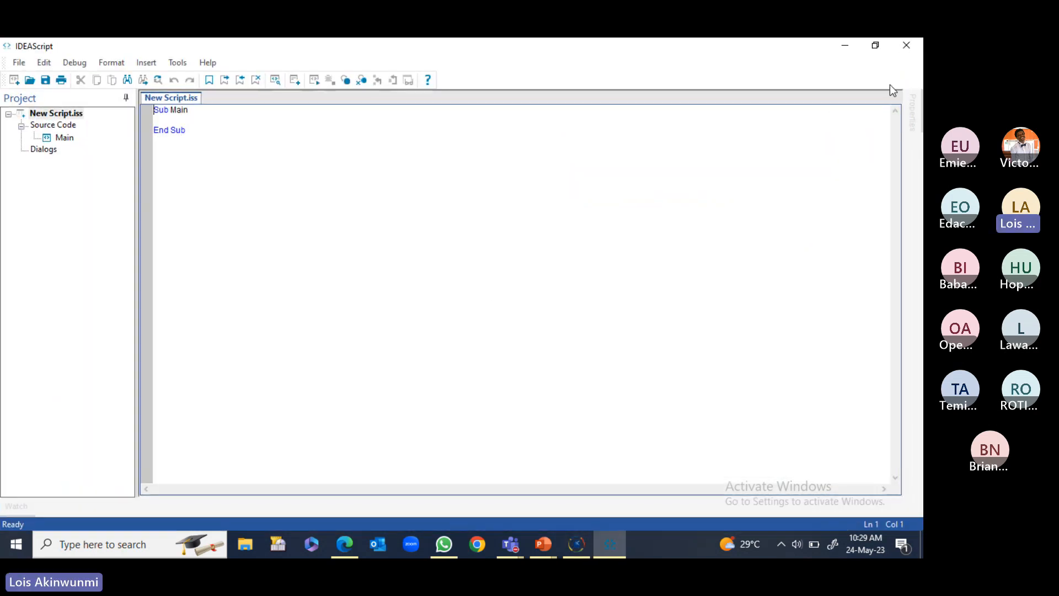
pyautogui.click(910, 49)
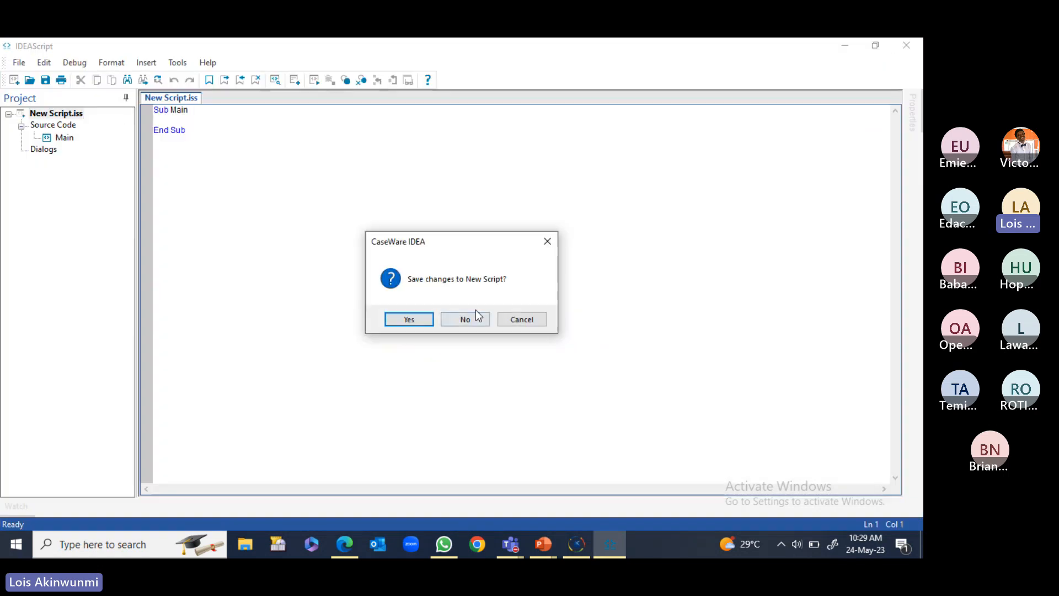
pyautogui.click(482, 322)
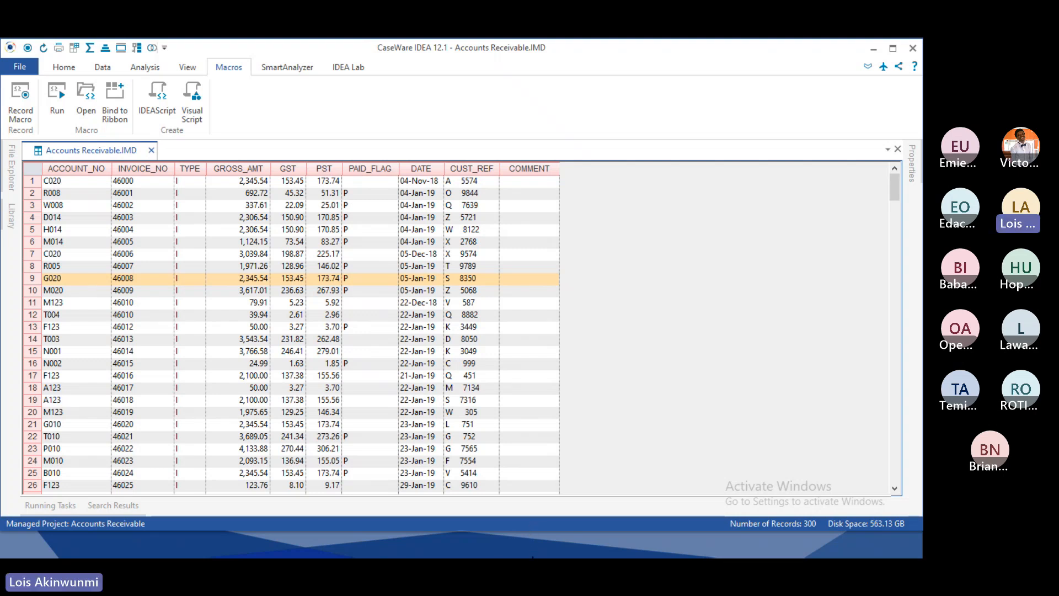
# Maximize the CaseWare IDEA window and close the Accounts Receivable database
pyautogui.click(531, 267)
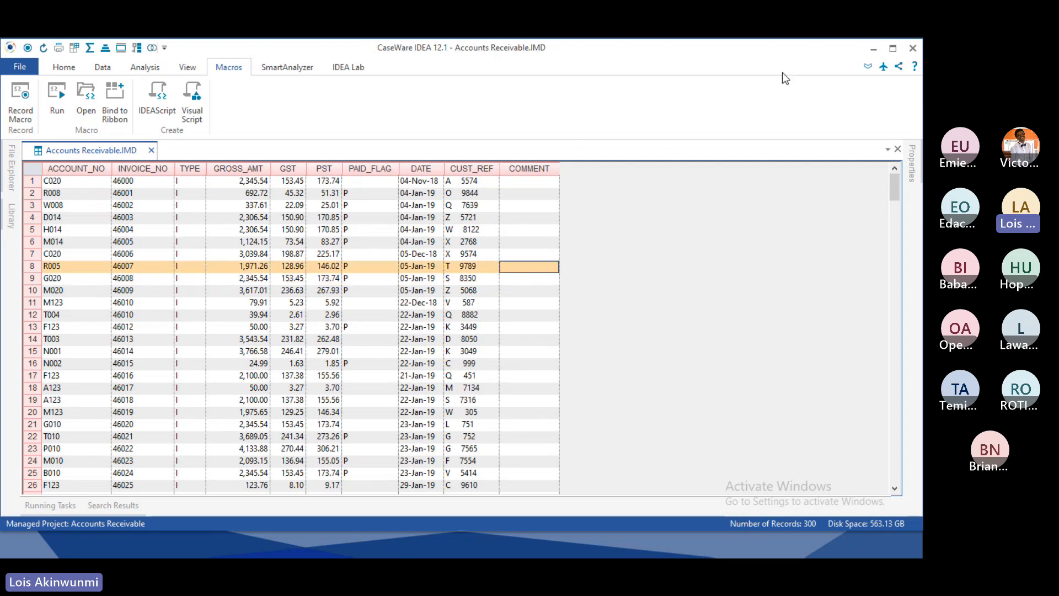
pyautogui.click(889, 51)
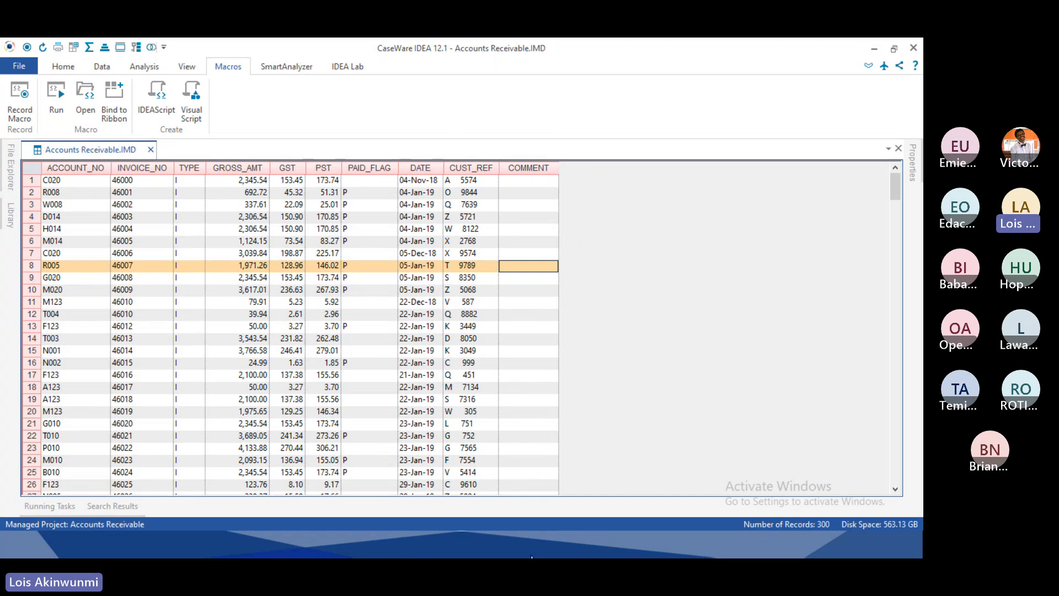
pyautogui.scroll(-3, 419, 446)
pyautogui.scroll(3, 415, 471)
pyautogui.scroll(-1, 318, 241)
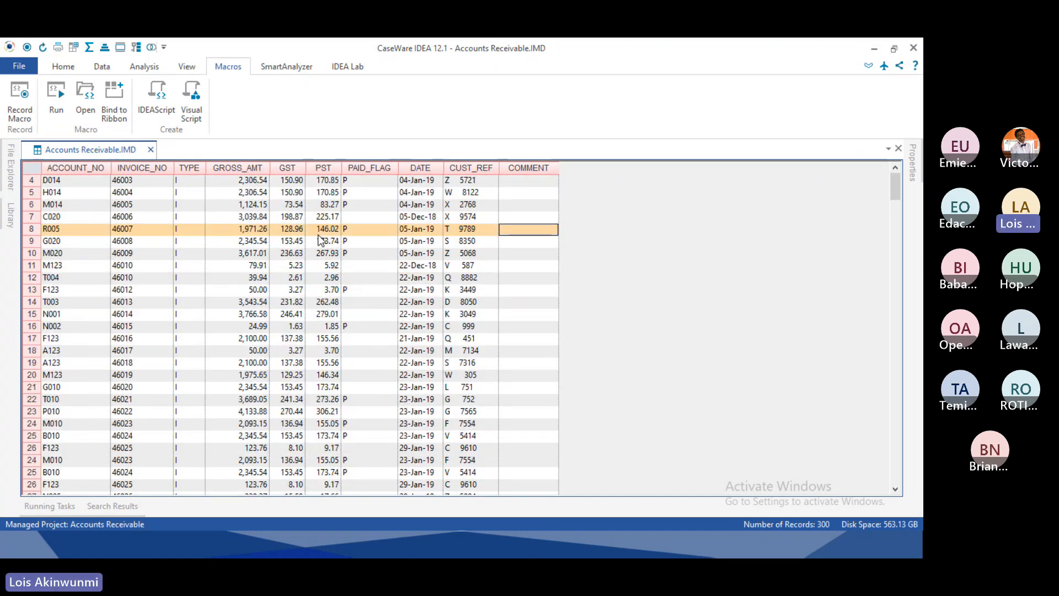
pyautogui.scroll(1, 318, 240)
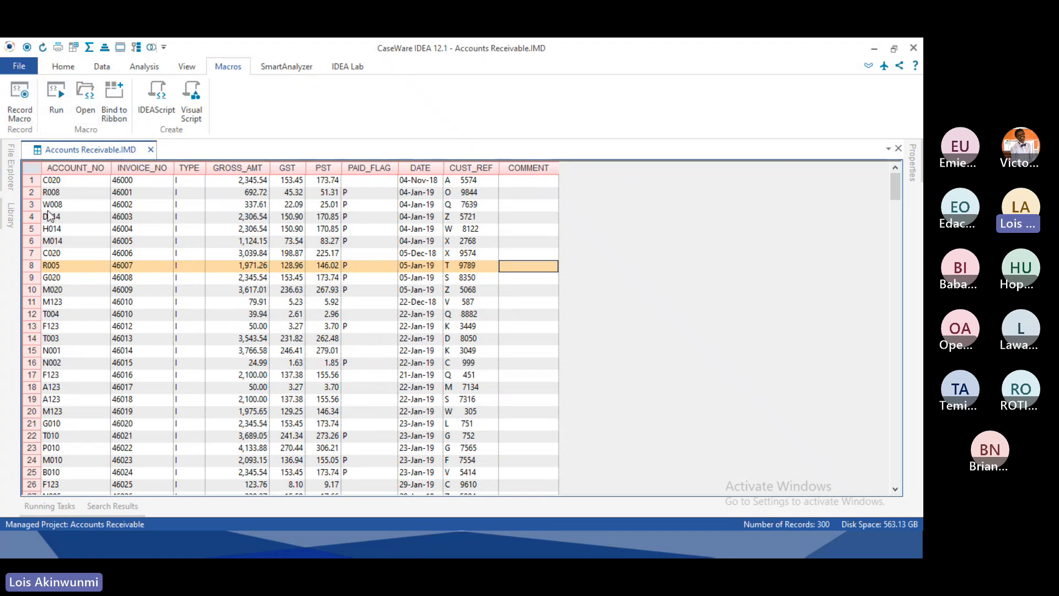
pyautogui.click(150, 150)
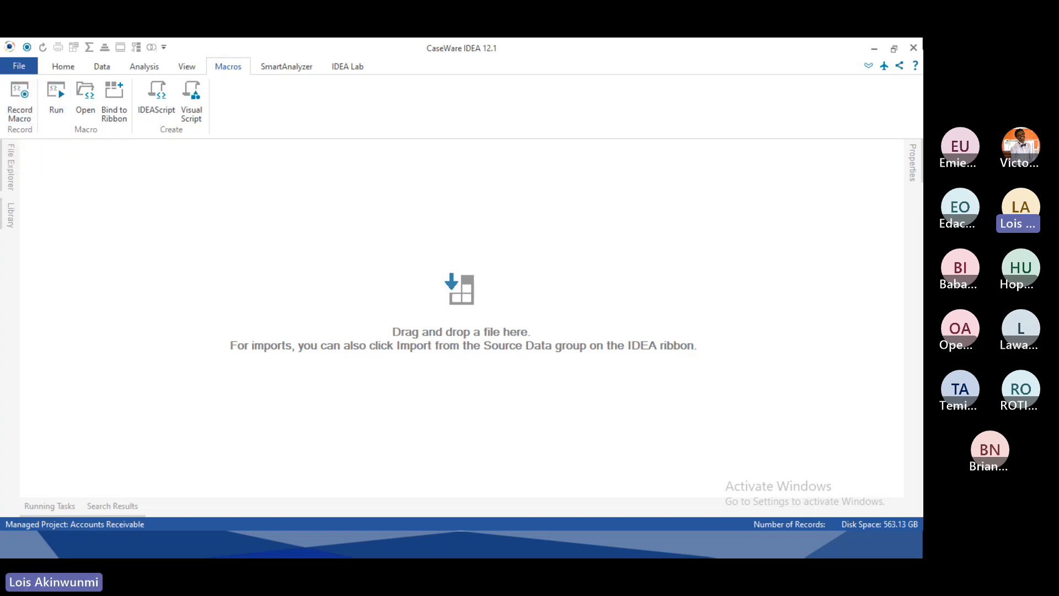
# Switch to the PowerPoint presentation and end the slide show on the Field Statistics slide
pyautogui.click(873, 49)
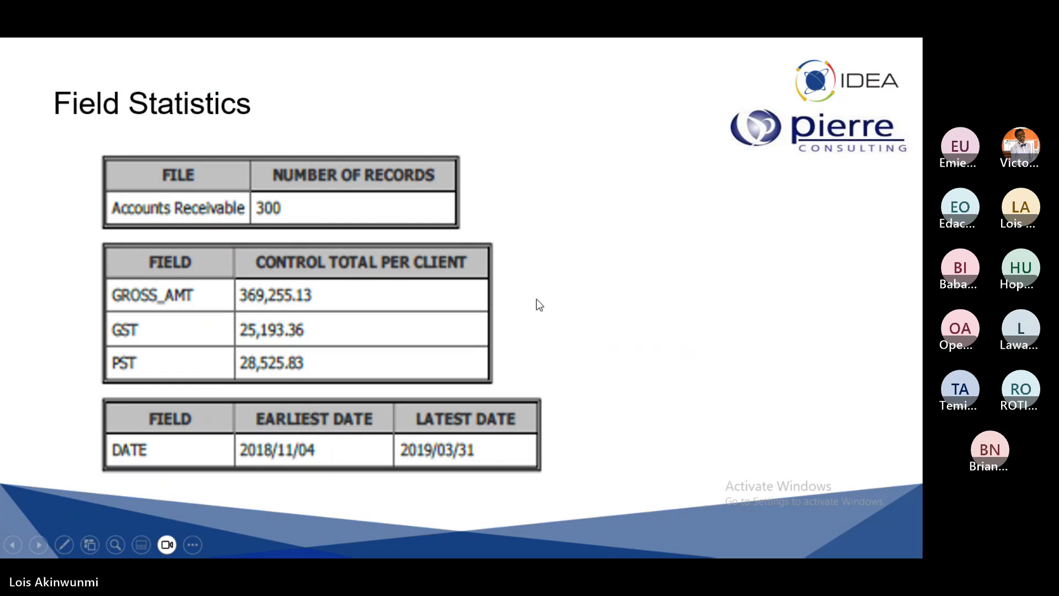
pyautogui.click(566, 309)
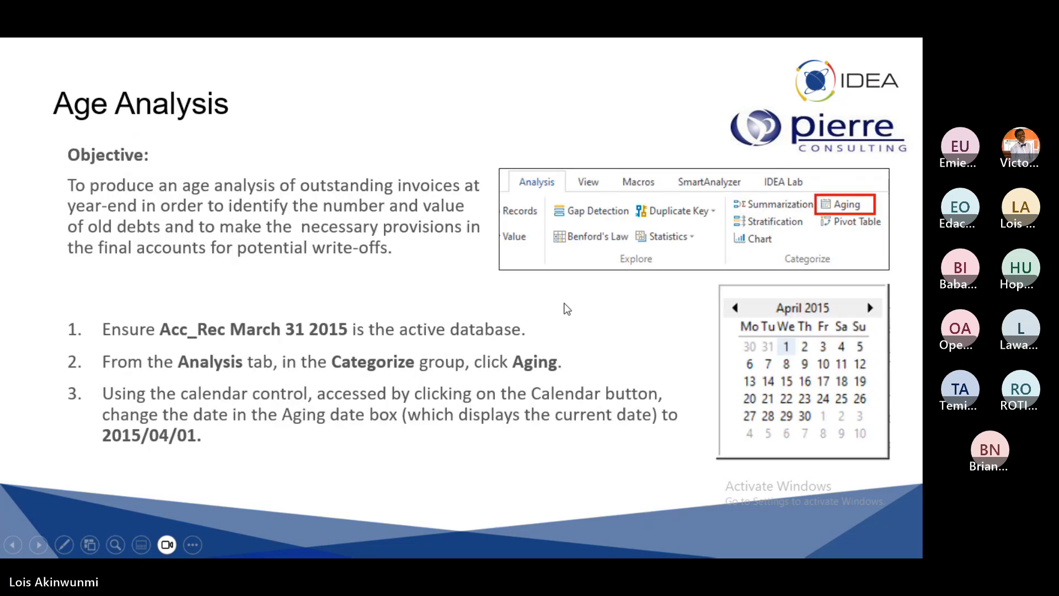
pyautogui.press('Left')
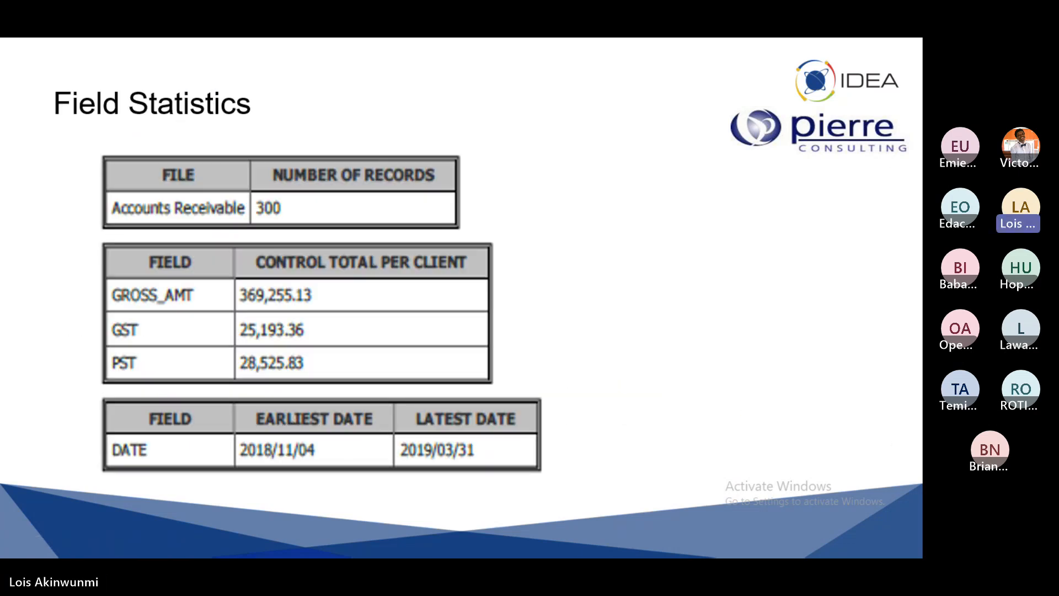
pyautogui.press('Escape')
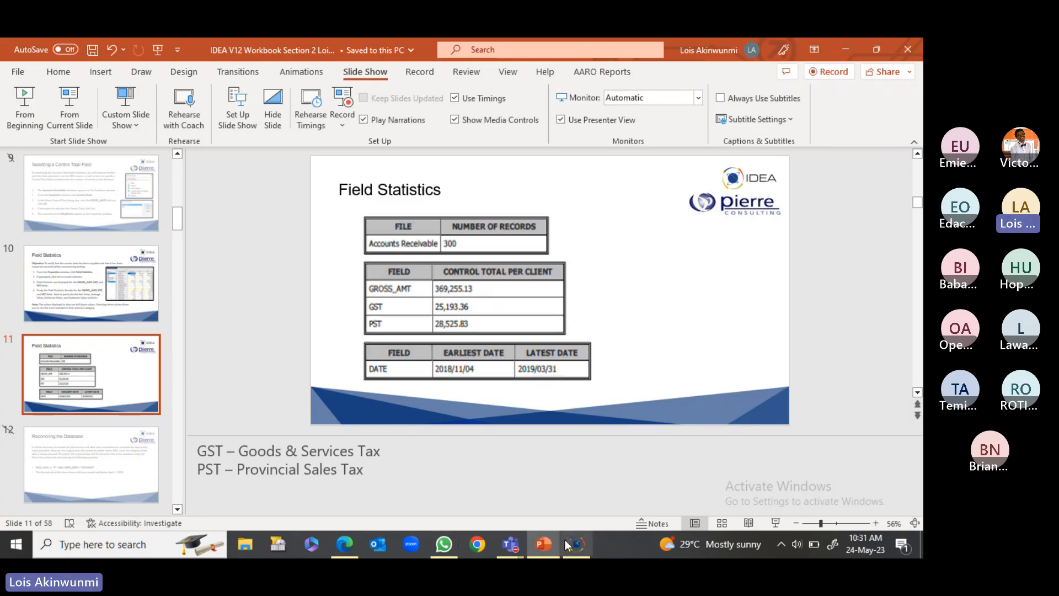
# Switch to CaseWare IDEA, start recording a macro and open the extracted Acc Rec March 31 2019 database
pyautogui.click(574, 545)
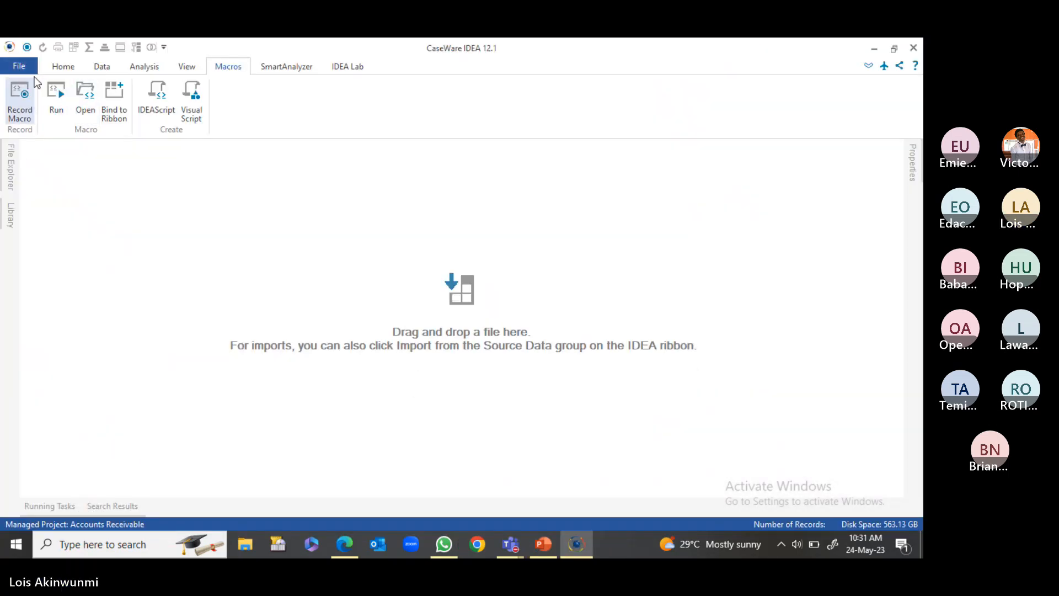
pyautogui.click(23, 110)
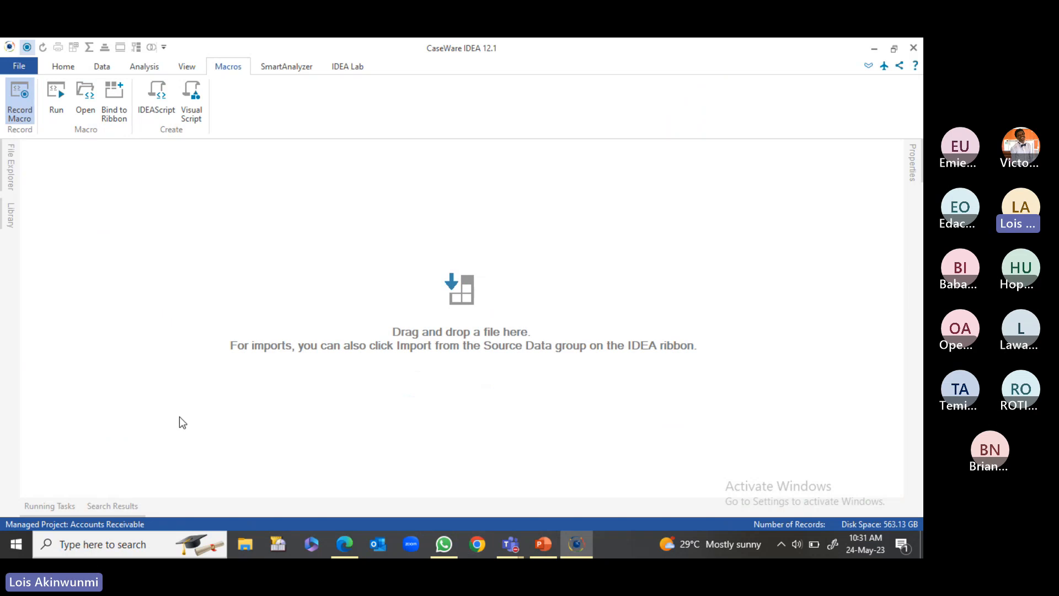
pyautogui.click(11, 165)
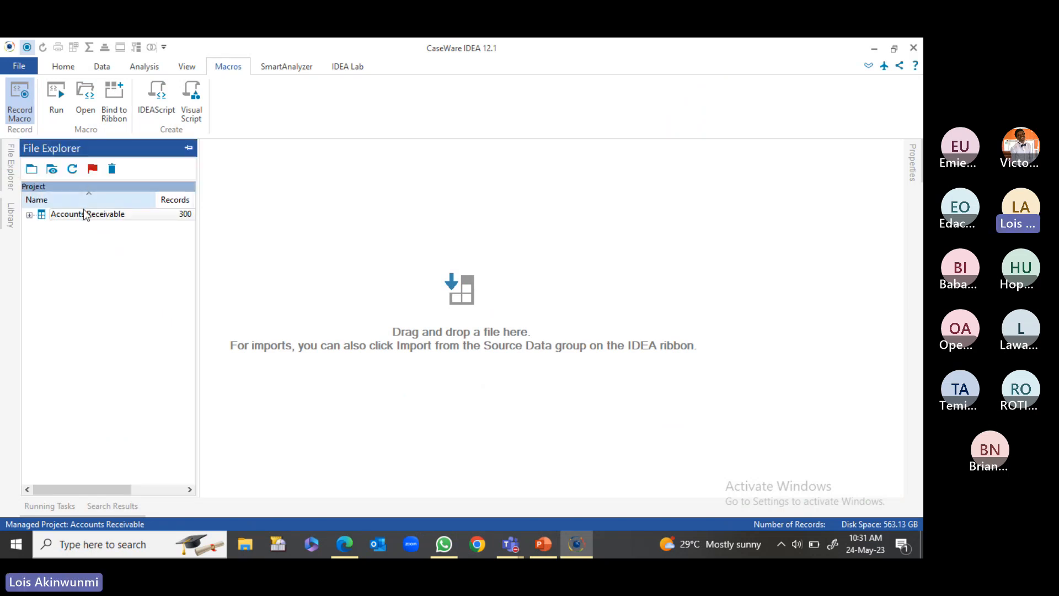
pyautogui.click(30, 215)
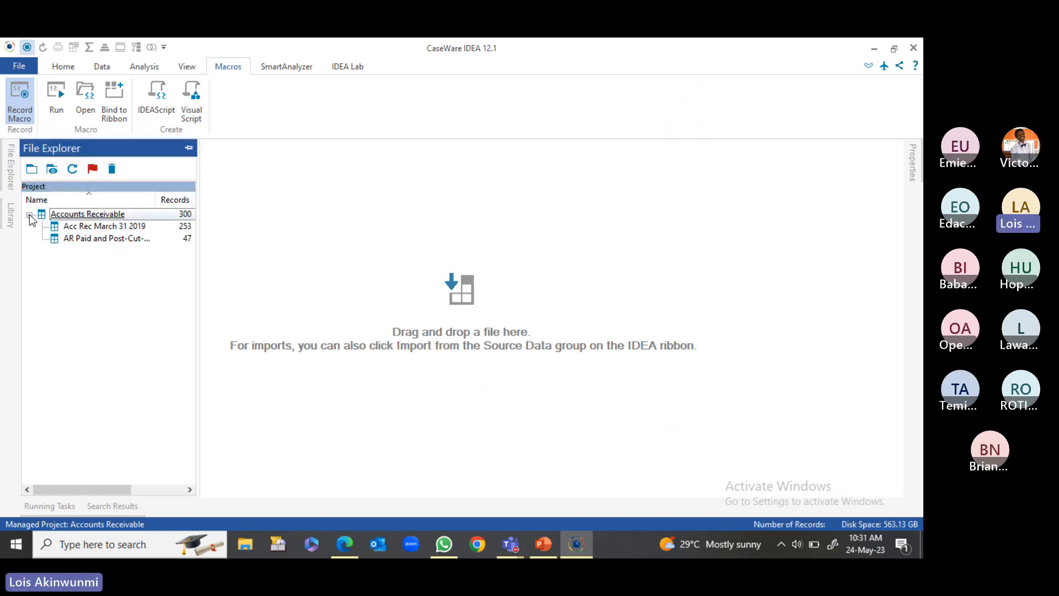
pyautogui.click(92, 228)
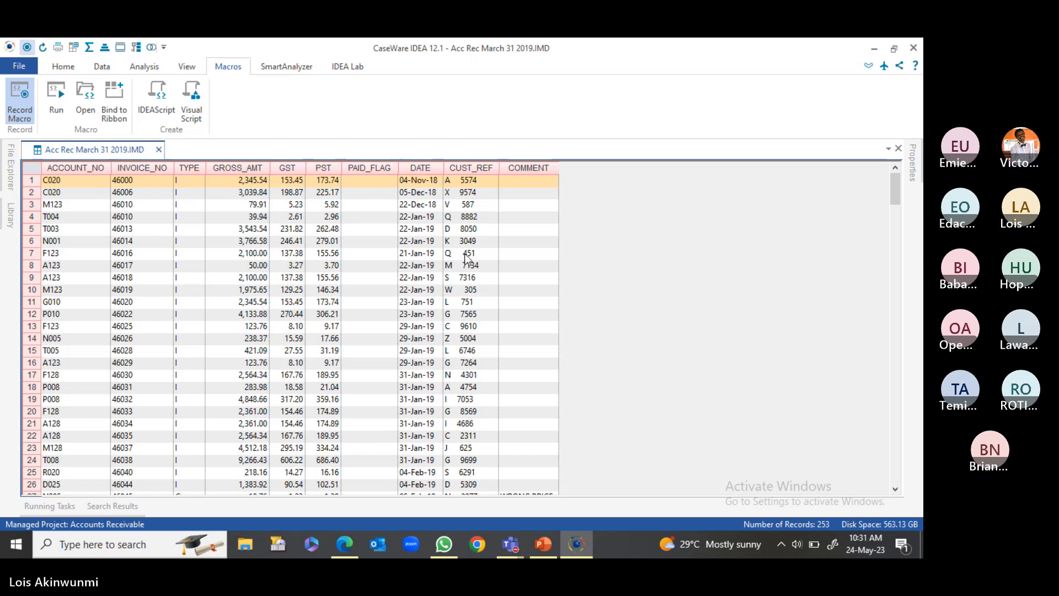
# Draw a random sample of 20 records from Acc Rec March 31 2019 with seed 7521, naming the output file Sample of Acc Rec
pyautogui.click(162, 66)
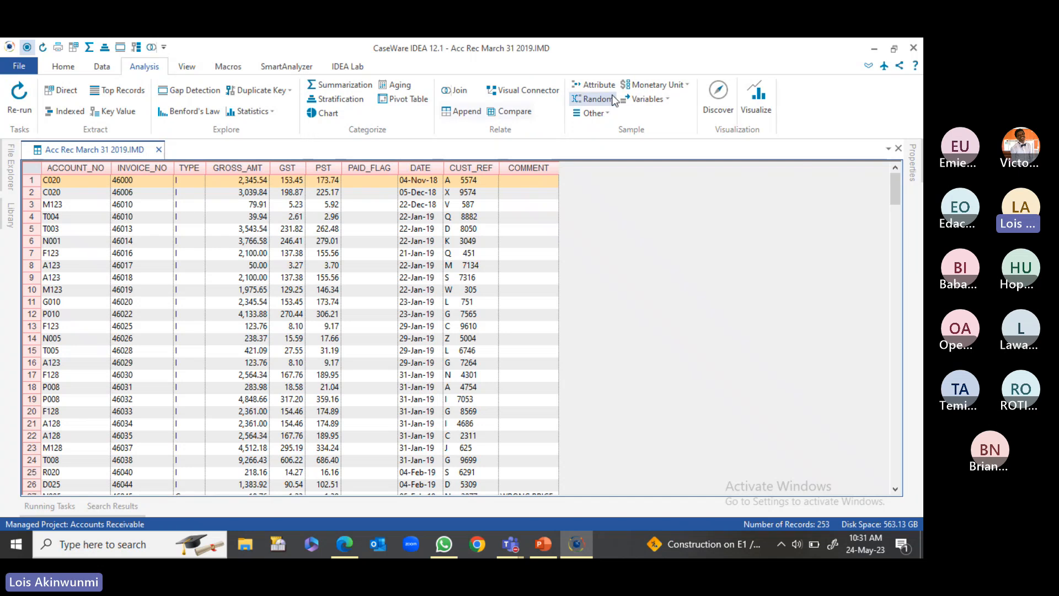
pyautogui.click(608, 113)
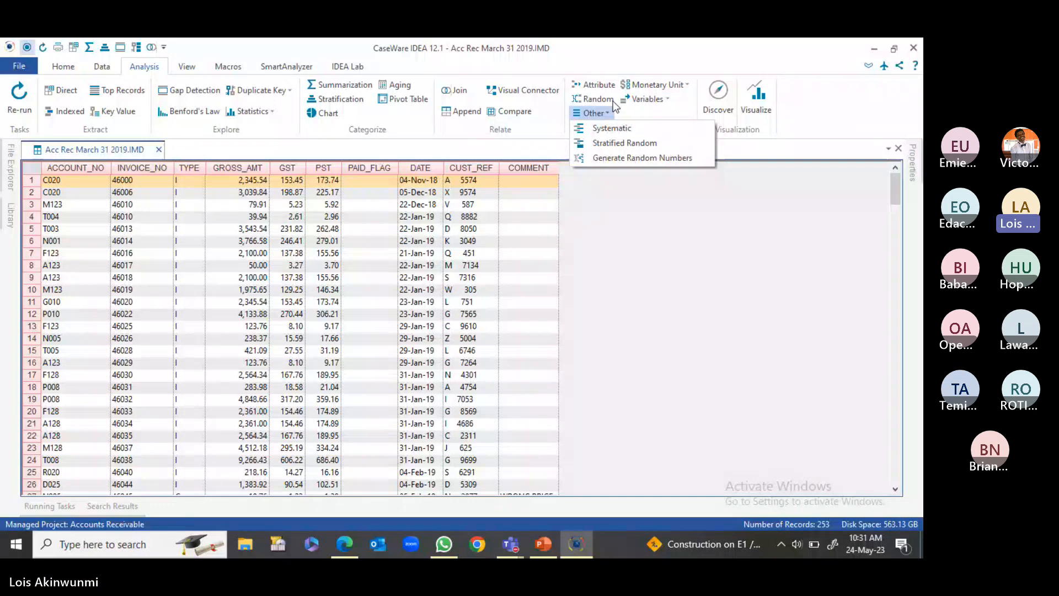
pyautogui.click(607, 99)
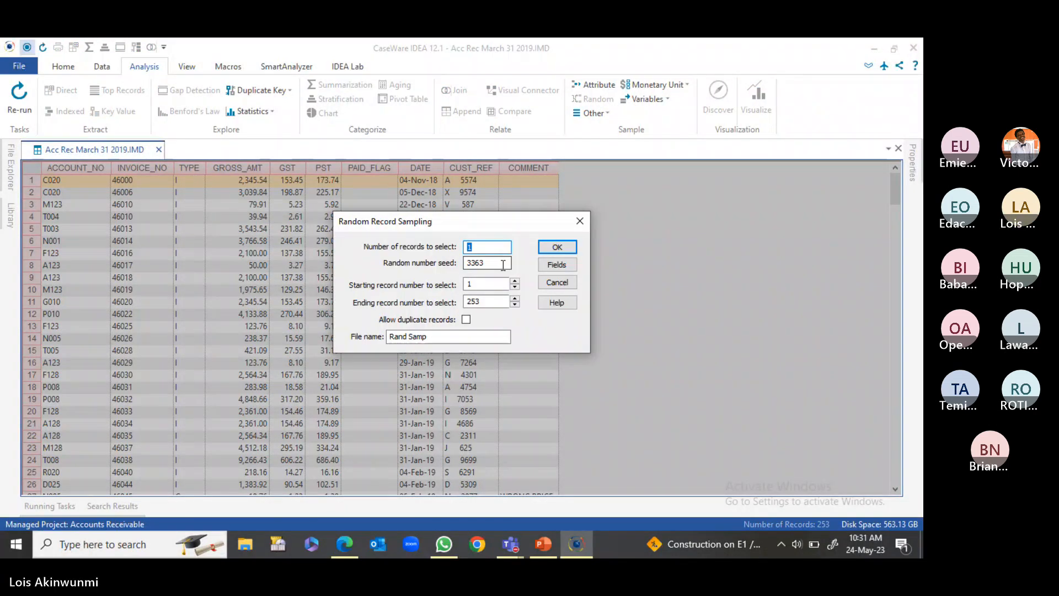
pyautogui.write('20')
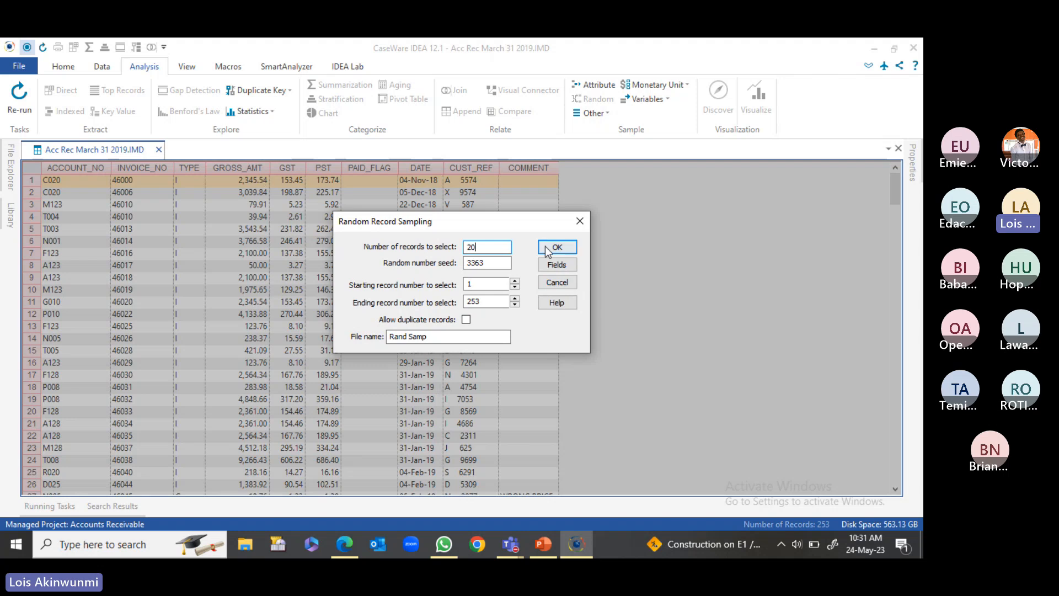
pyautogui.press('Tab')
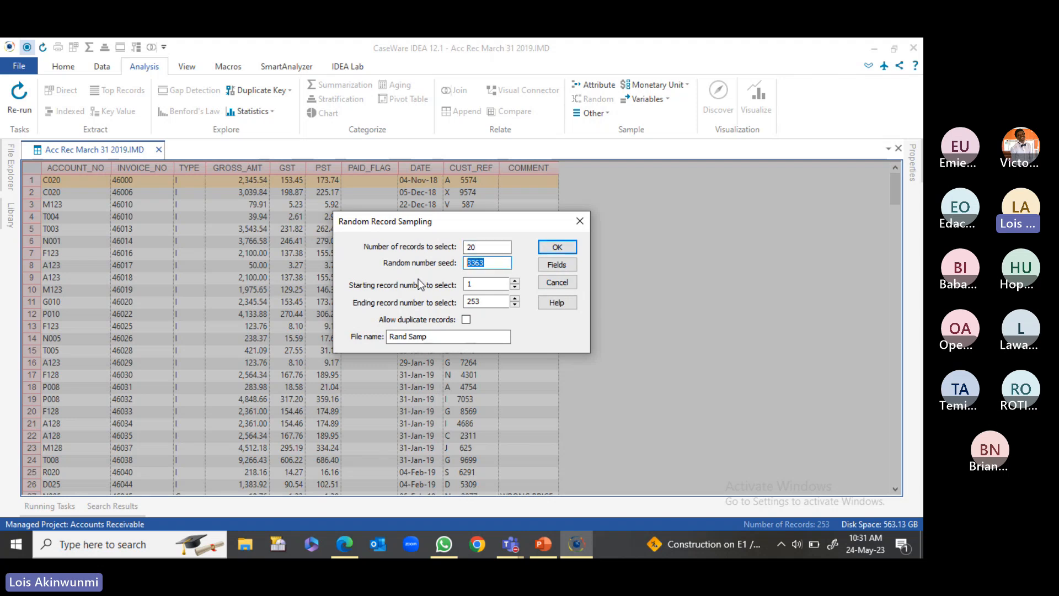
pyautogui.write('7521')
pyautogui.moveTo(459, 339); pyautogui.dragTo(359, 344)
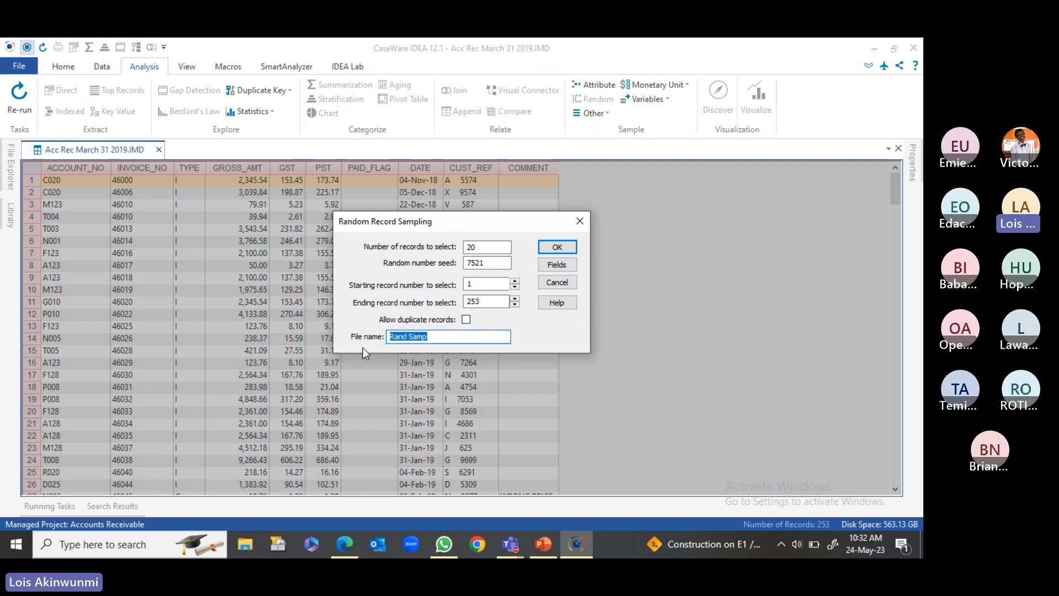
pyautogui.write('Sample of Acc Rec')
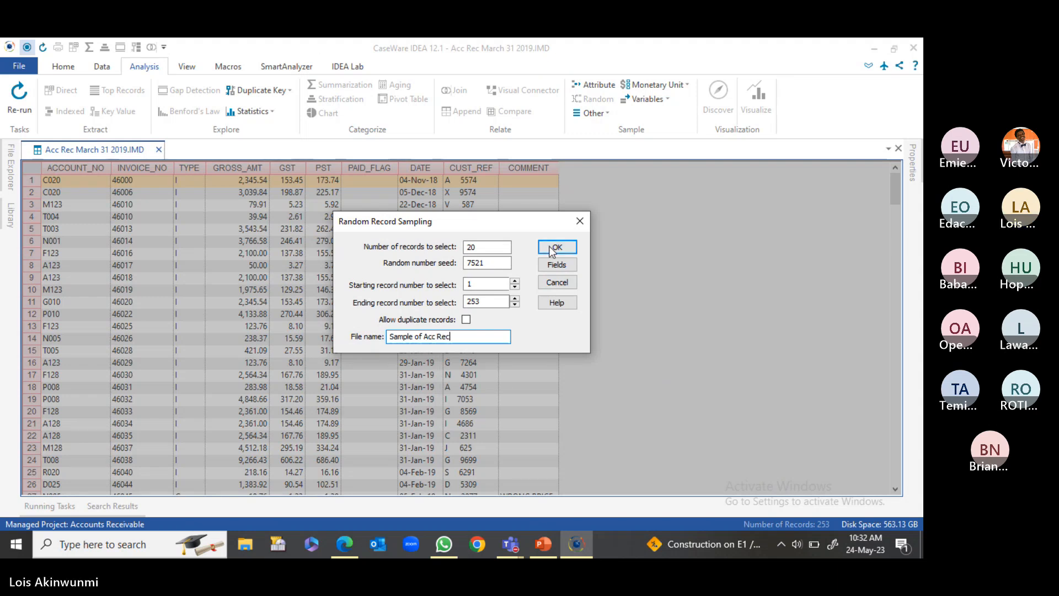
pyautogui.click(558, 246)
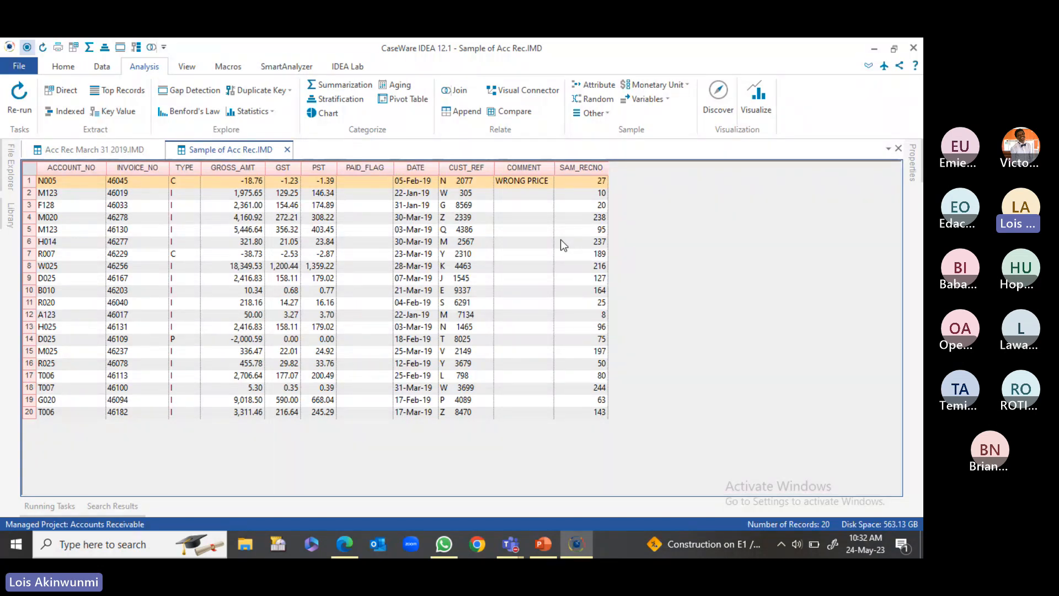
# Stop the macro recording and create the macro as an IDEAScript
pyautogui.click(228, 67)
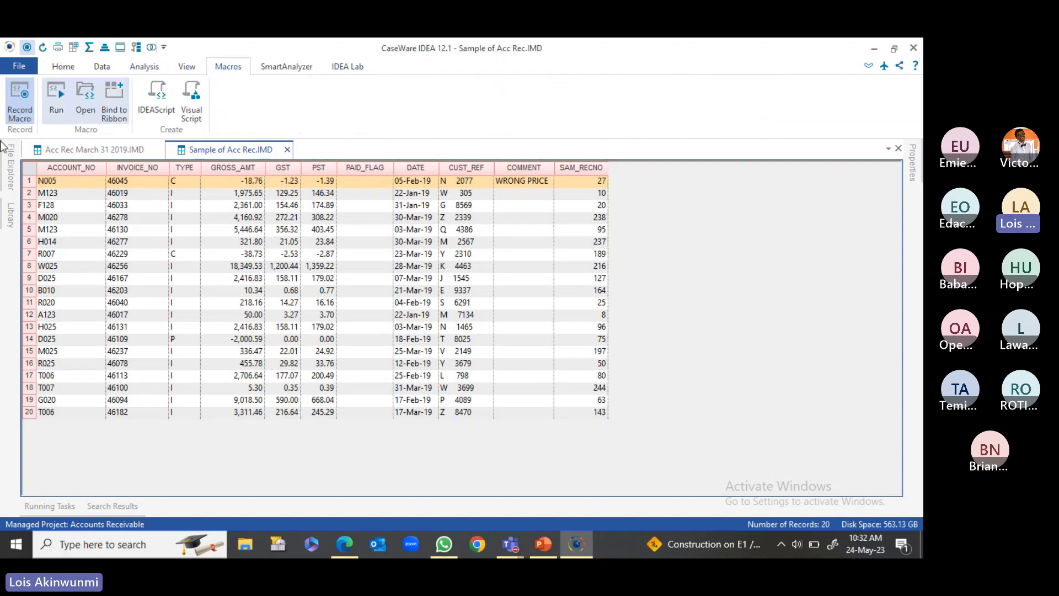
pyautogui.click(15, 119)
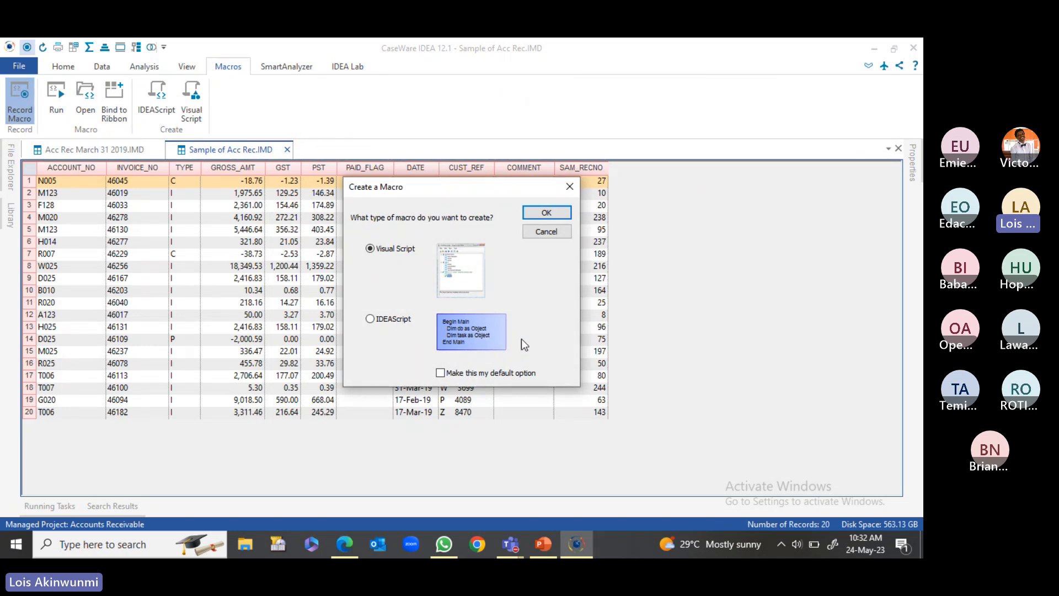
pyautogui.click(392, 323)
pyautogui.click(546, 231)
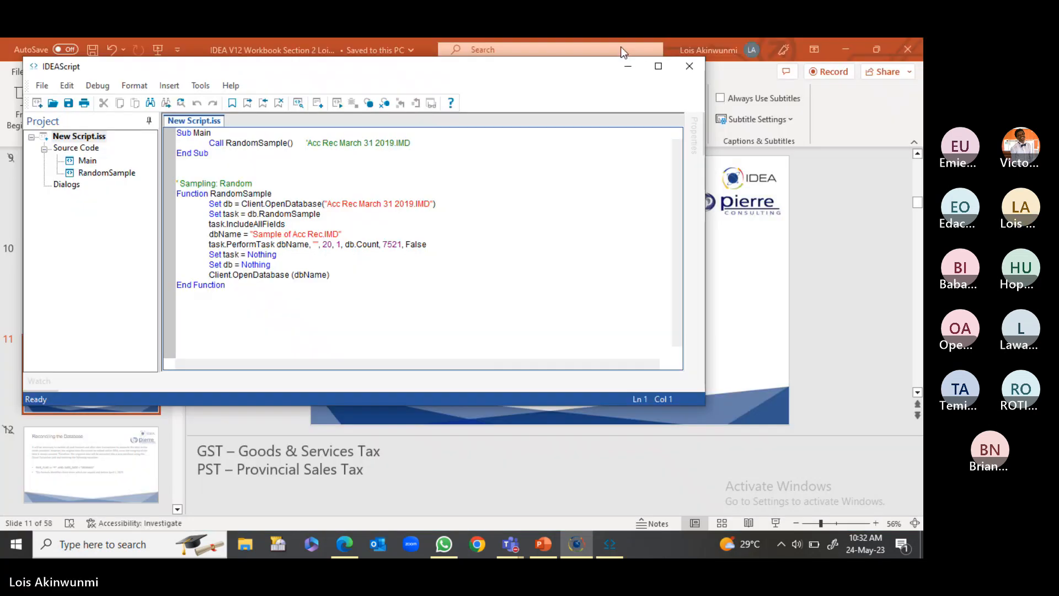
# Maximize the IDEAScript window and save the recorded script as Record Macro in the project's Macros.ILB folder
pyautogui.click(661, 69)
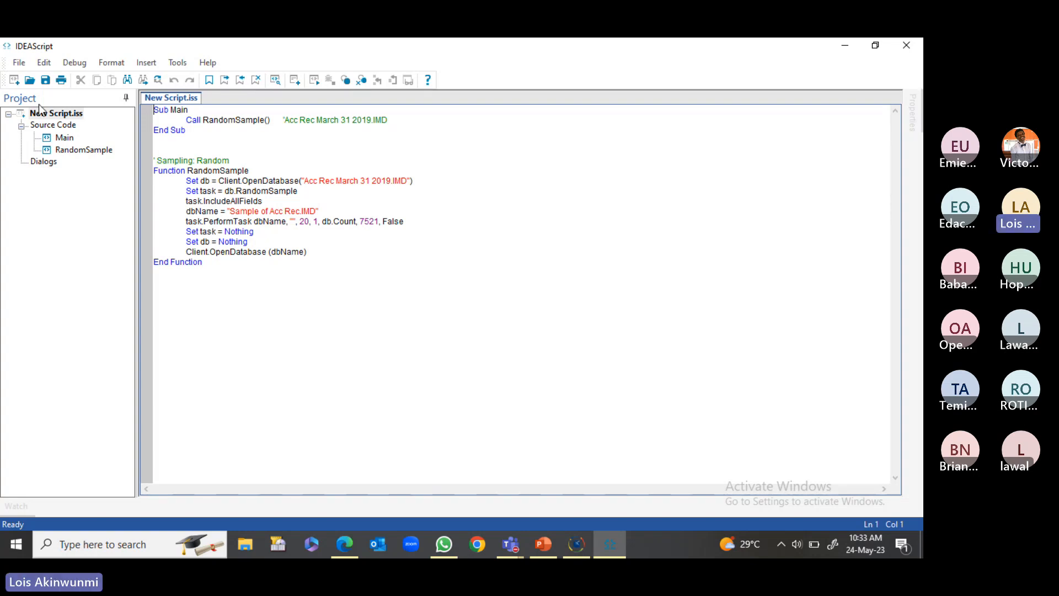
pyautogui.click(48, 85)
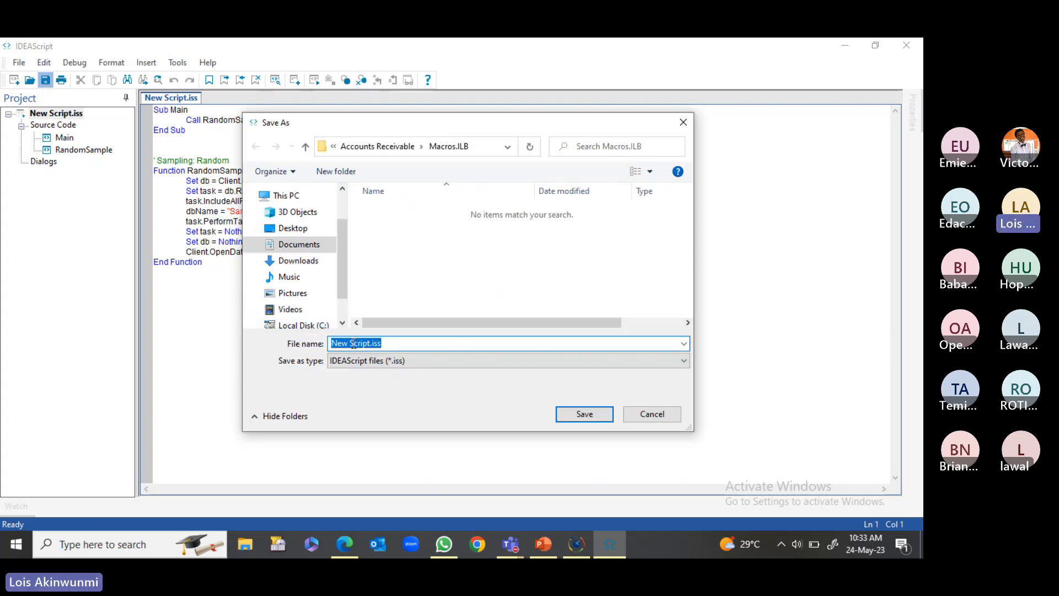
pyautogui.write('Record Macro')
pyautogui.click(582, 418)
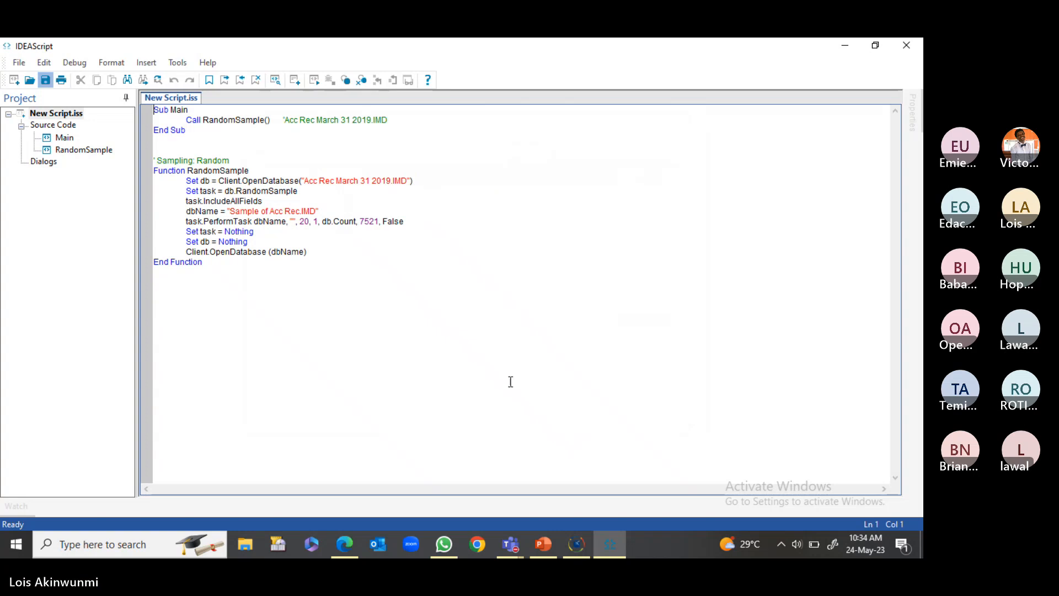
# Close the saved script and the IDEAScript editor, and close all open databases in CaseWare IDEA
pyautogui.rightClick(67, 114)
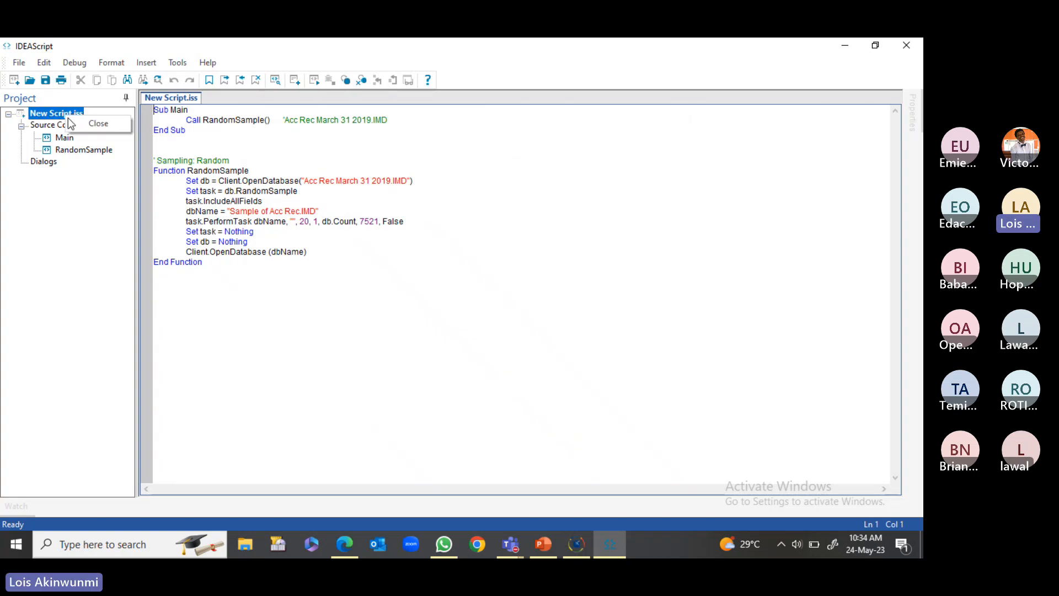
pyautogui.click(94, 124)
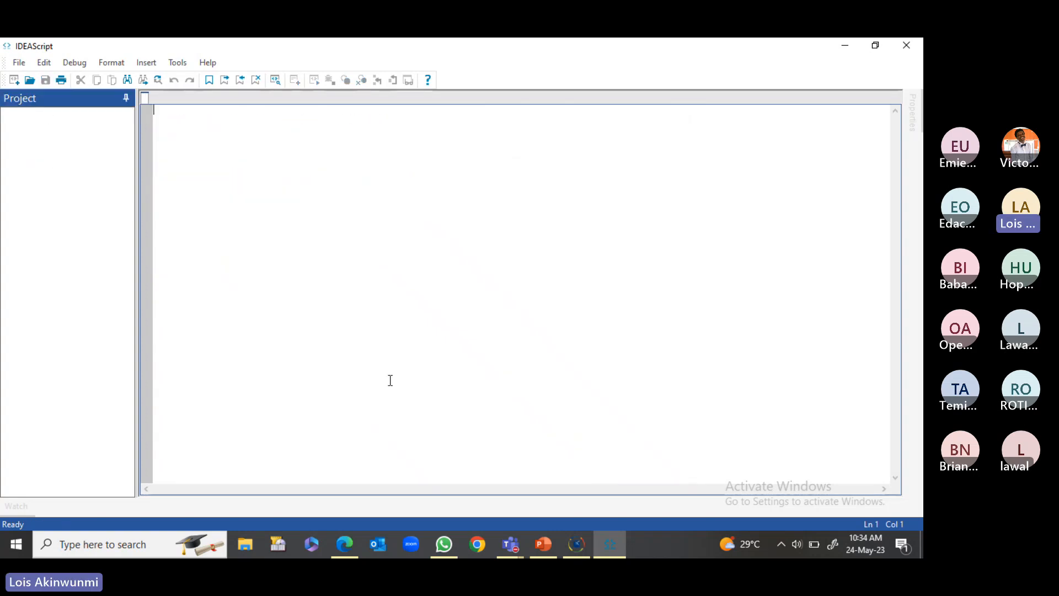
pyautogui.click(906, 47)
pyautogui.click(567, 548)
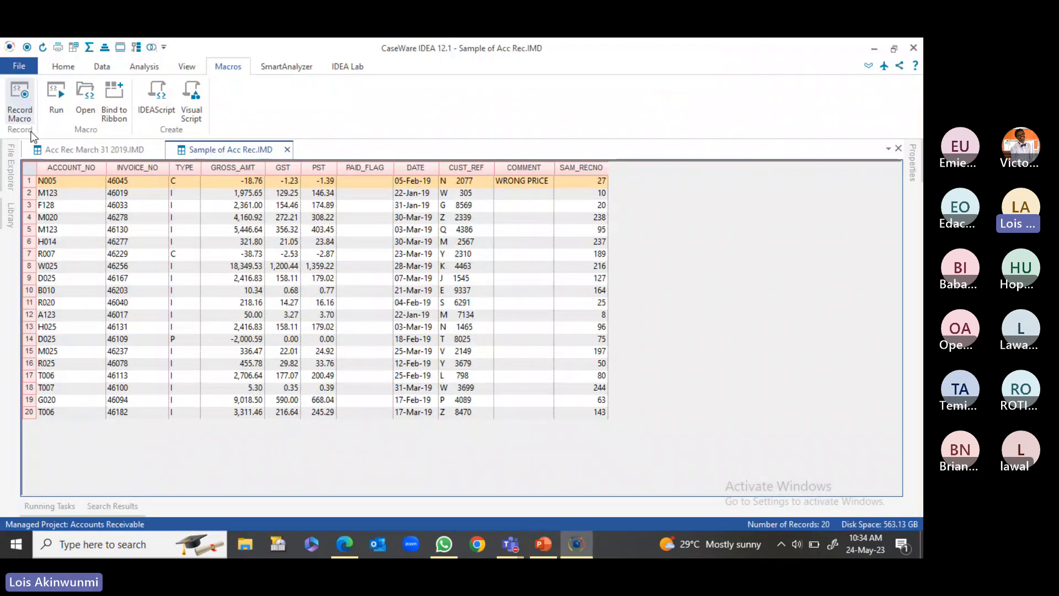
pyautogui.rightClick(241, 156)
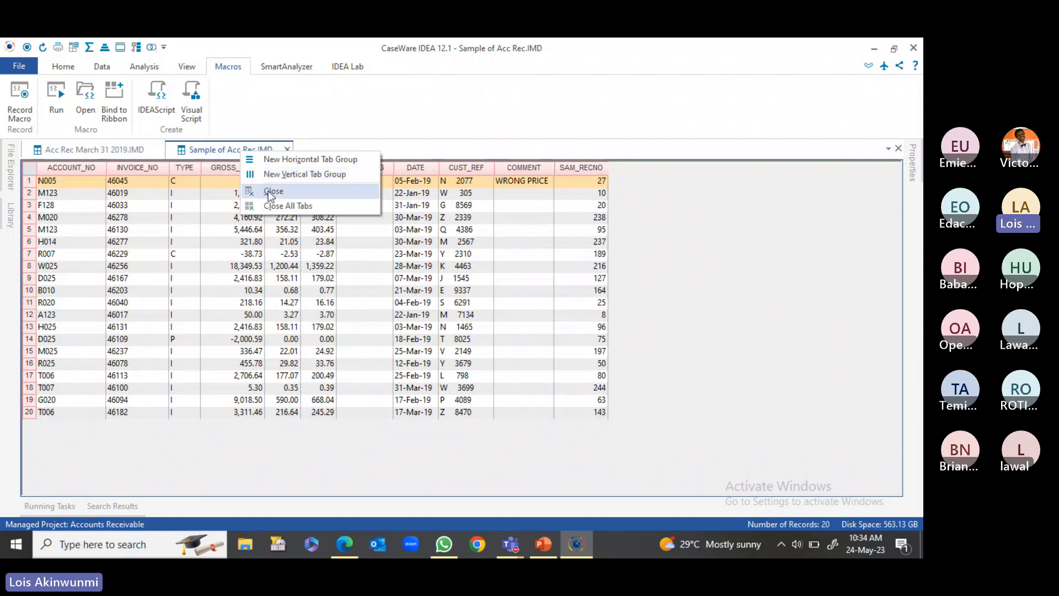
pyautogui.click(251, 205)
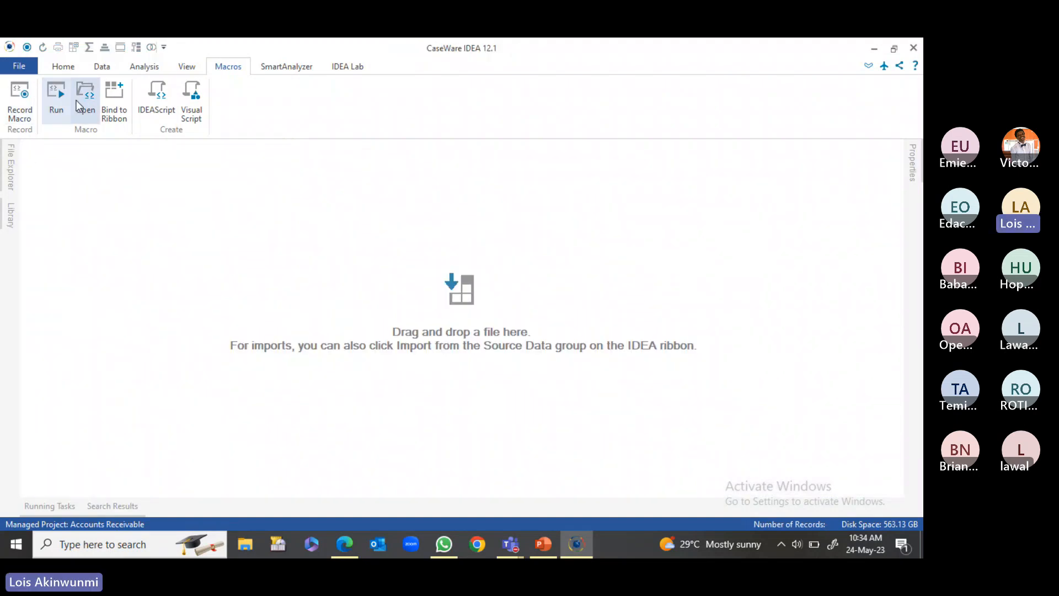
# Open the saved Record Macro.iss to view its script, and close the editor
pyautogui.click(81, 100)
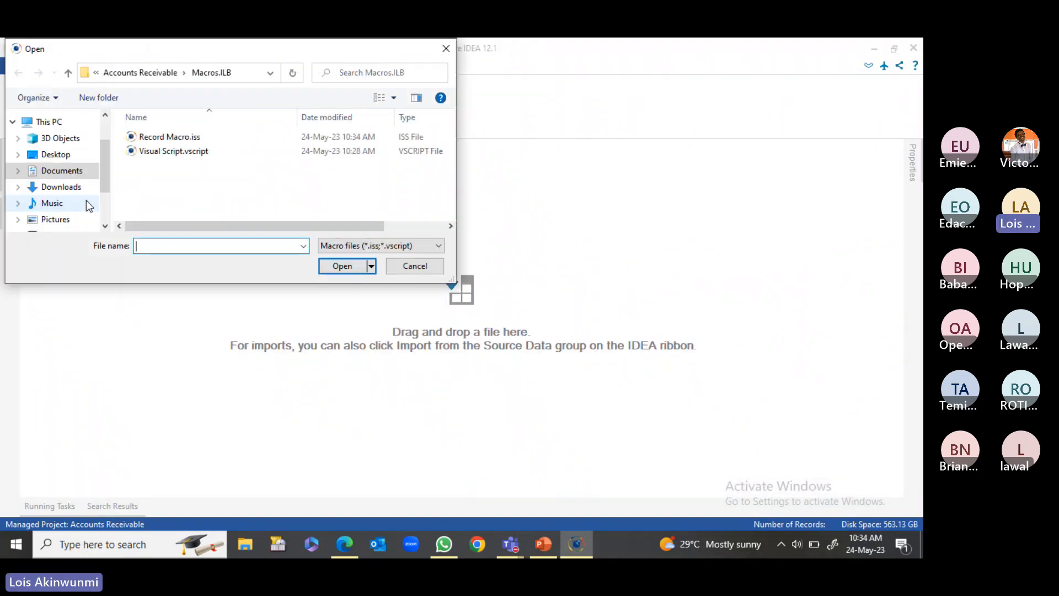
pyautogui.click(166, 138)
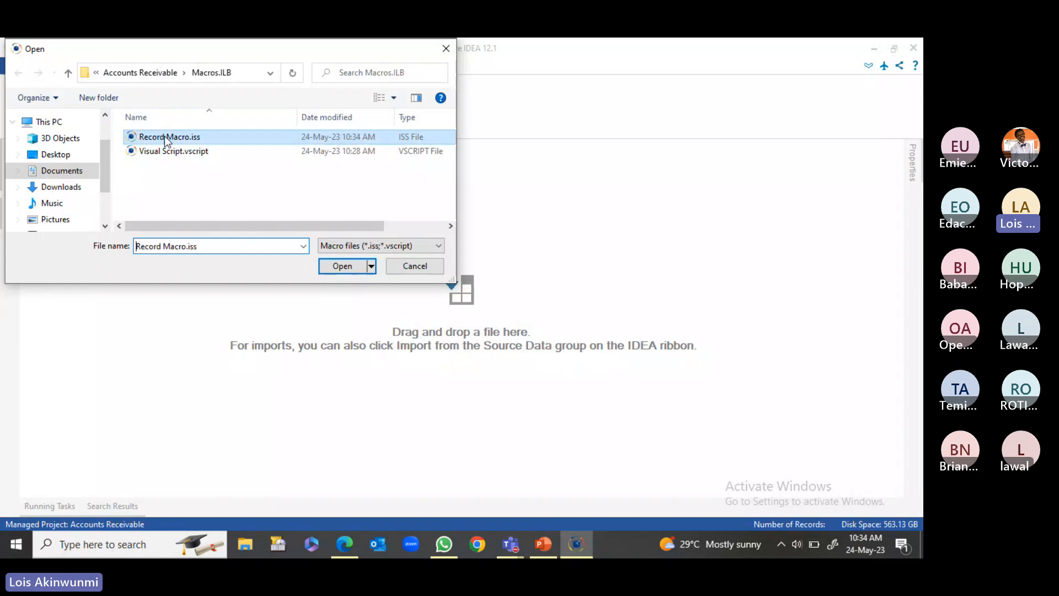
pyautogui.click(343, 267)
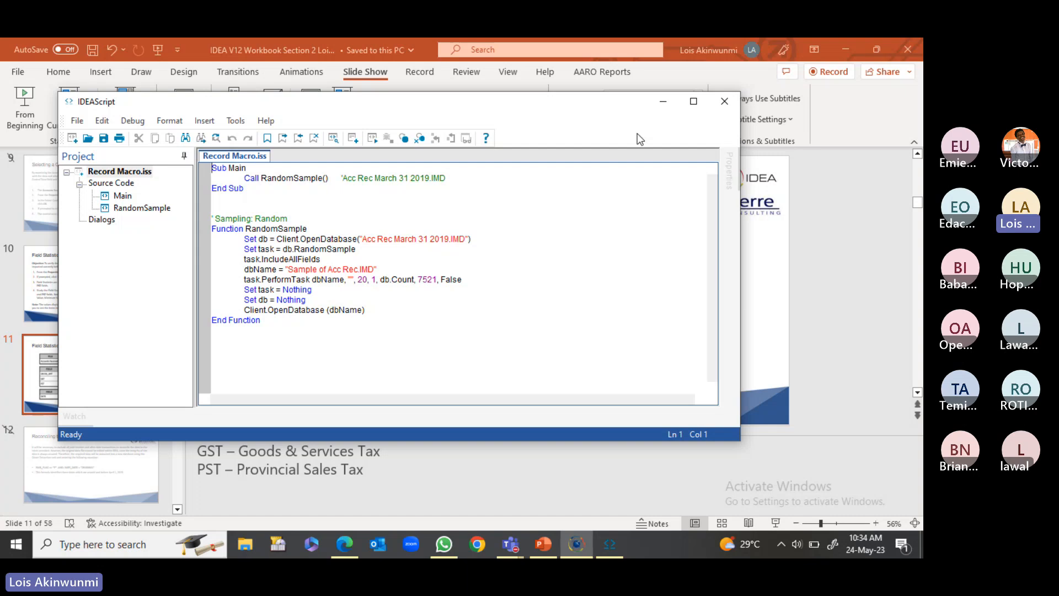
pyautogui.click(724, 101)
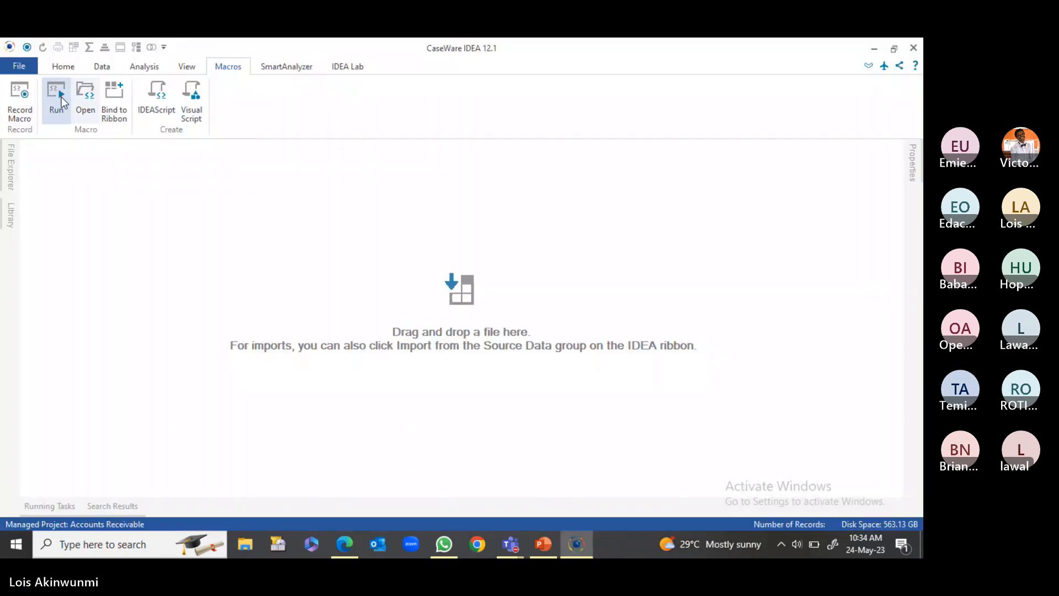
# Run the Record Macro.iss macro, replacing the existing Sample of Acc Rec database
pyautogui.click(61, 97)
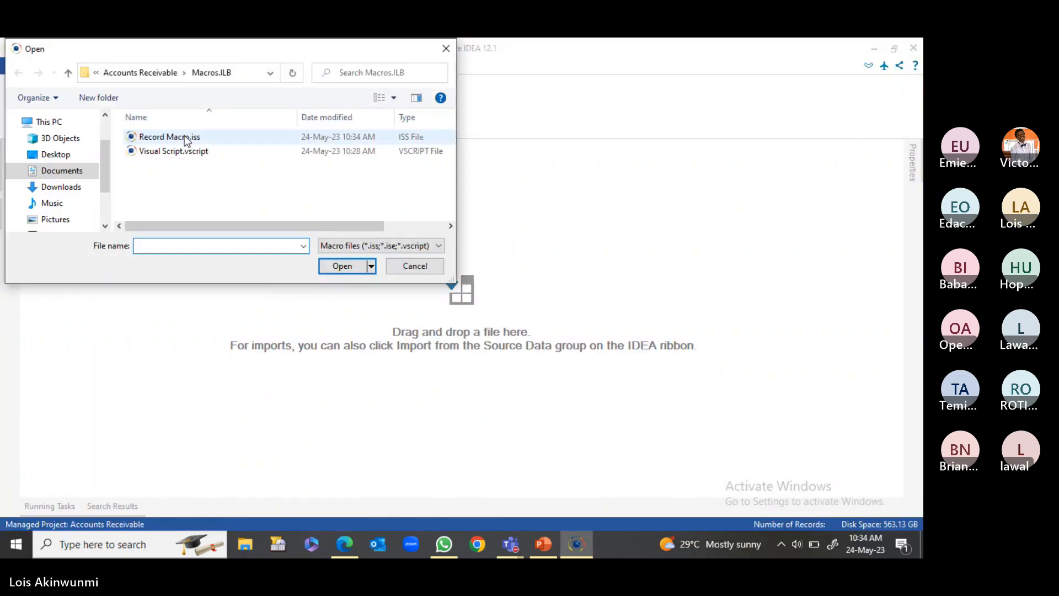
pyautogui.click(165, 137)
pyautogui.click(336, 263)
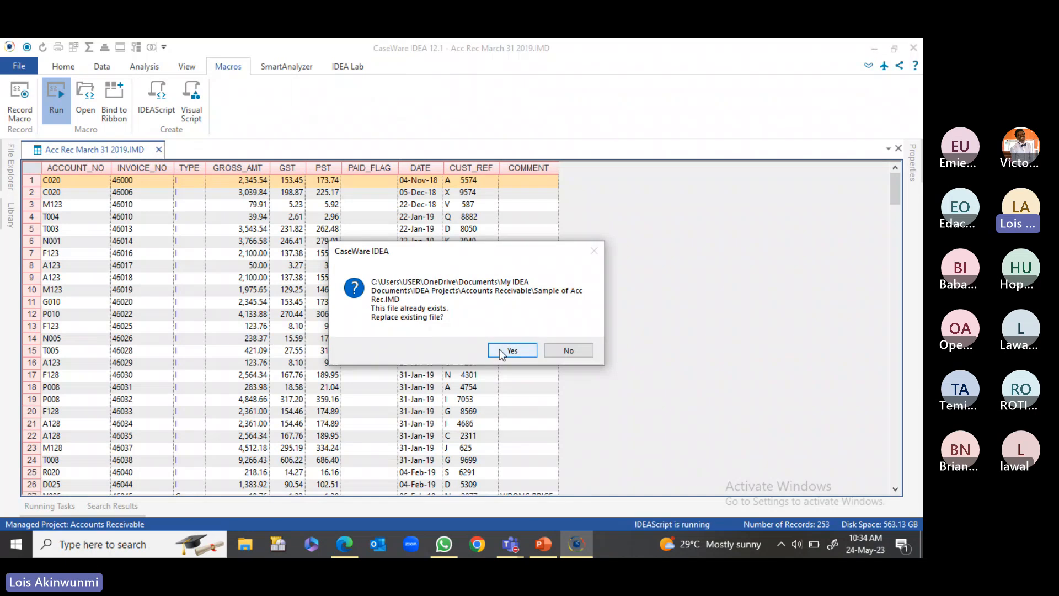
pyautogui.click(511, 350)
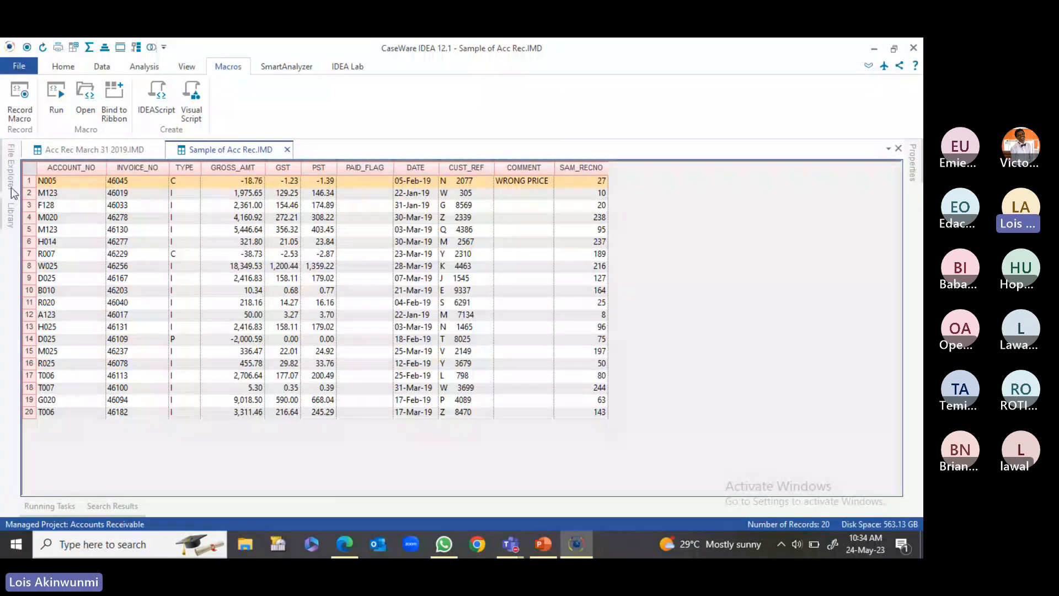
# Examine the Source Files, Macros, Import Definitions and Equations folders in the current project library, collapsing each one
pyautogui.moveTo(11, 220)
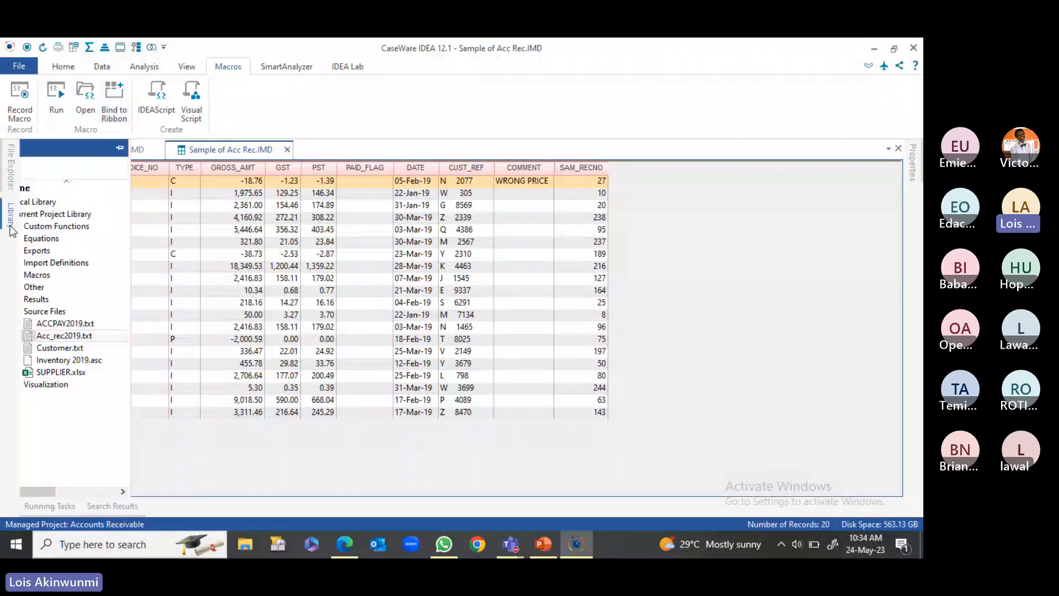
pyautogui.click(41, 311)
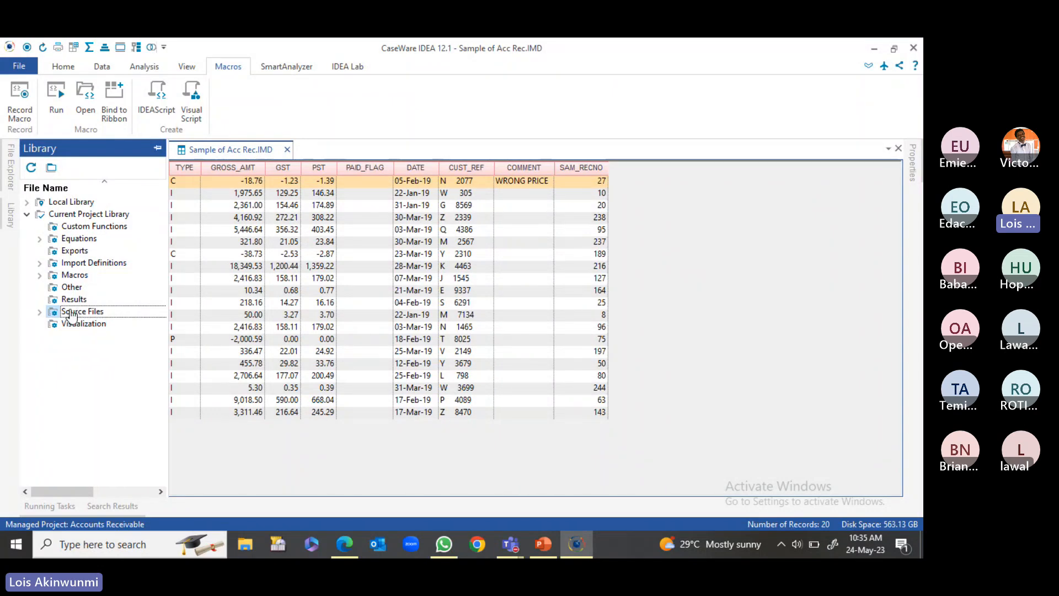
pyautogui.click(39, 275)
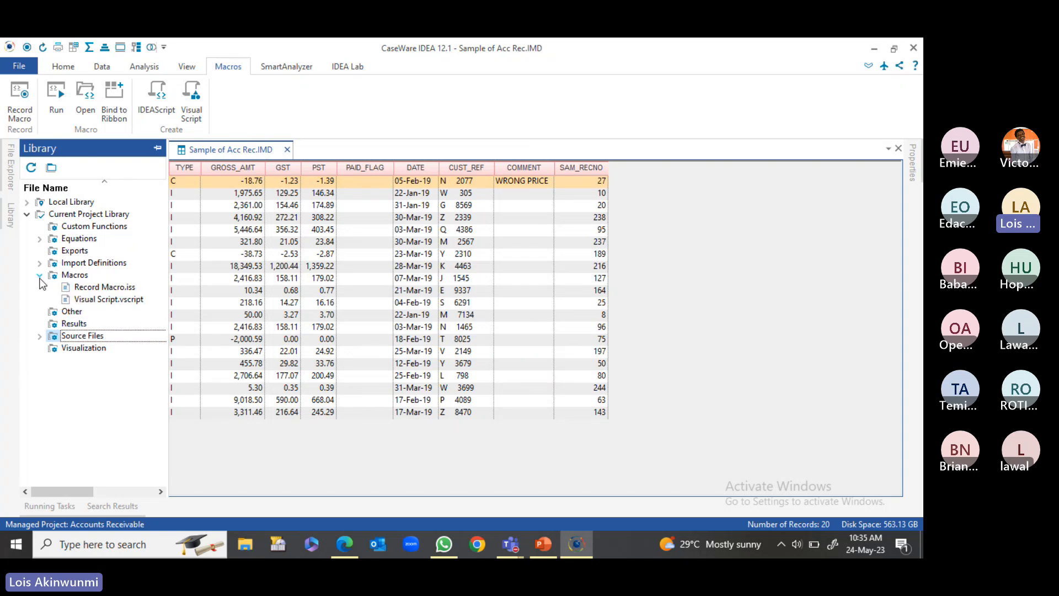
pyautogui.click(39, 275)
pyautogui.click(39, 263)
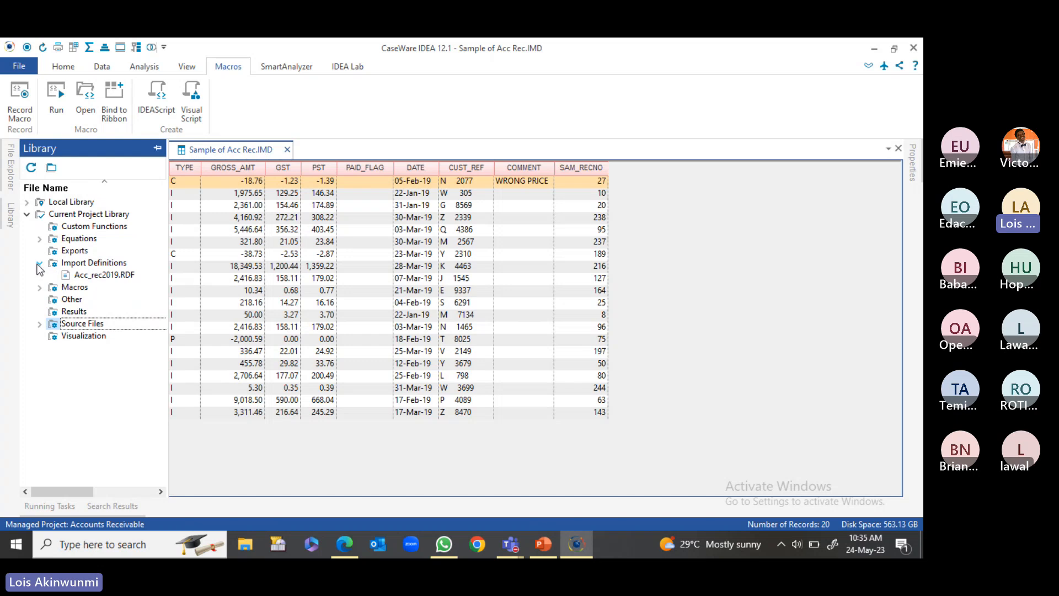
pyautogui.click(40, 265)
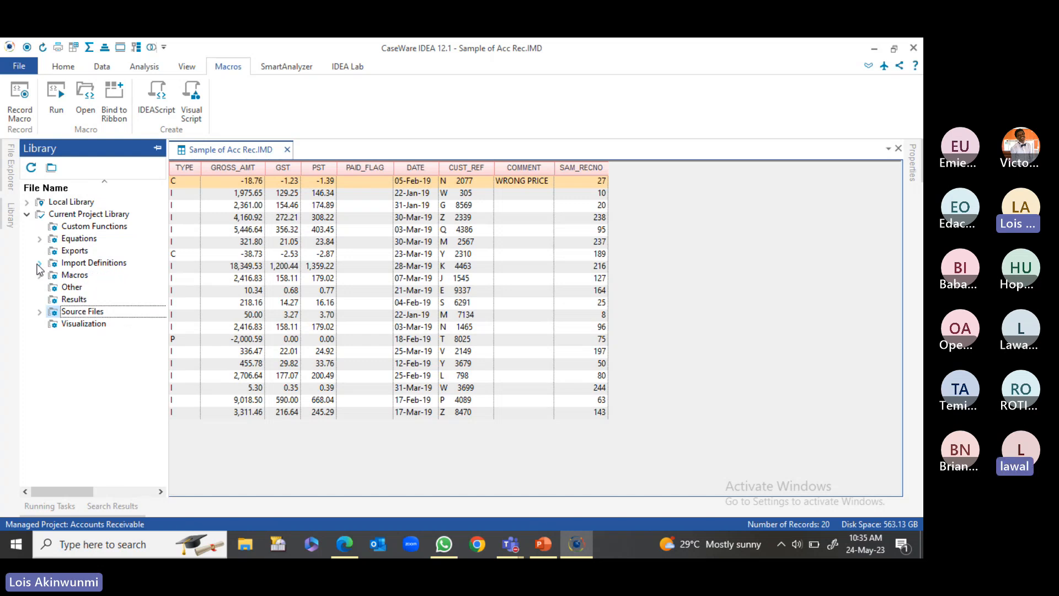
pyautogui.click(39, 239)
pyautogui.click(40, 239)
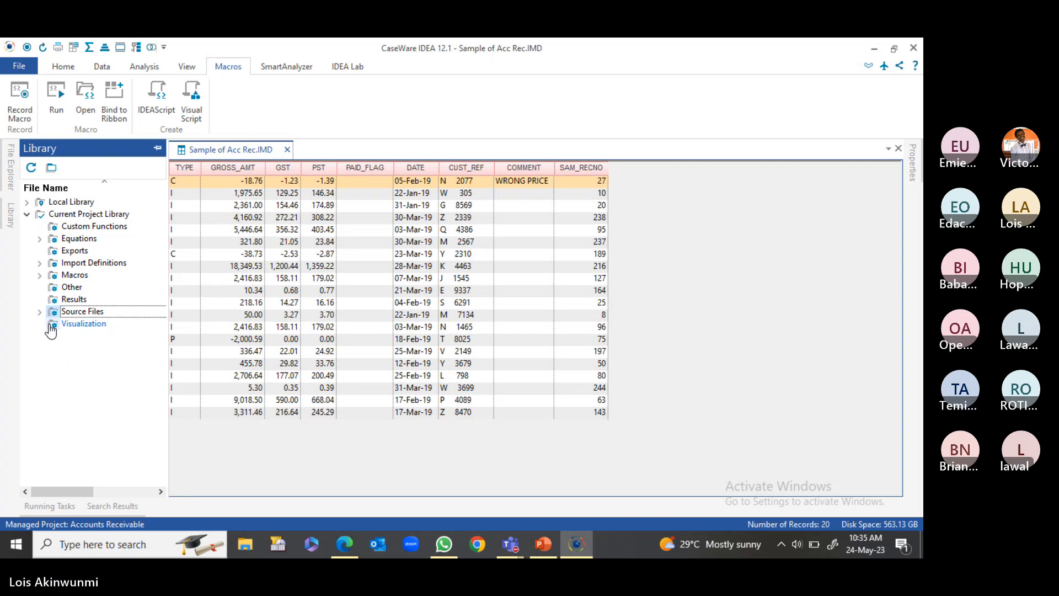
# Review the available actions for Visual Script.vscript and Record Macro.iss in the library's Macros folder
pyautogui.click(40, 274)
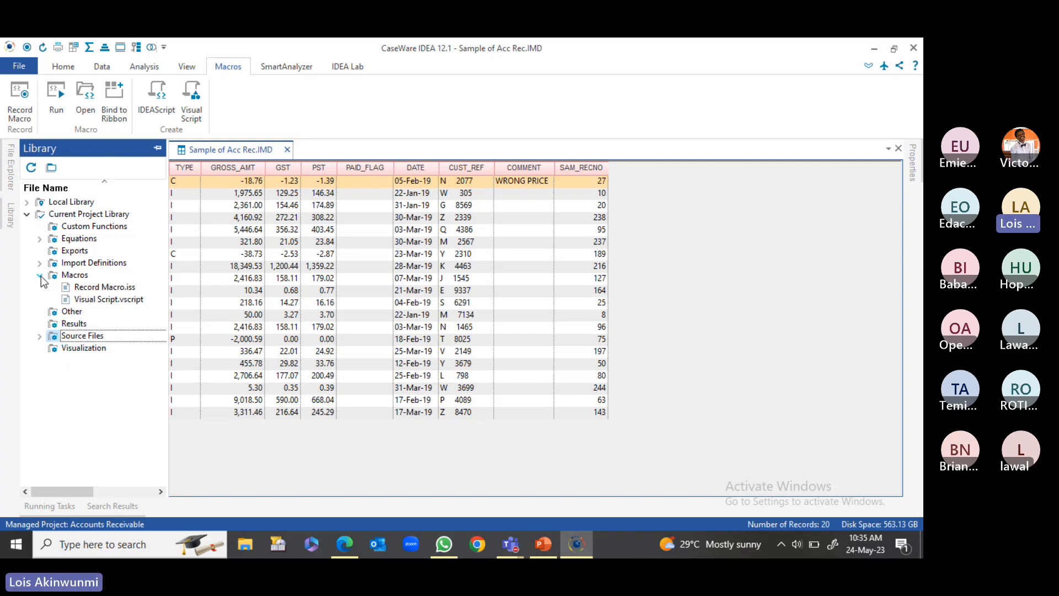
pyautogui.rightClick(105, 299)
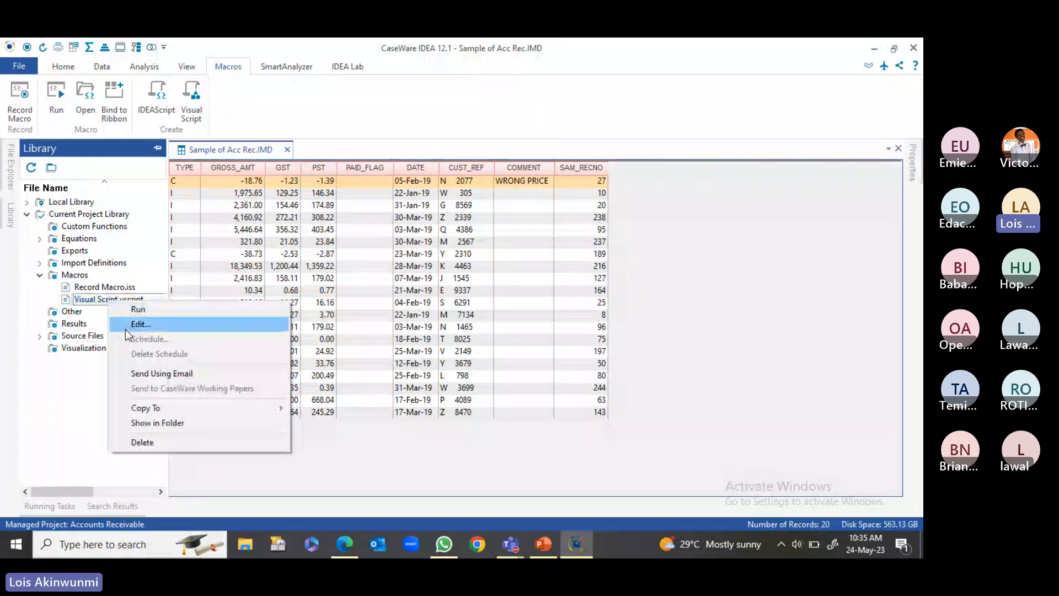
pyautogui.rightClick(91, 288)
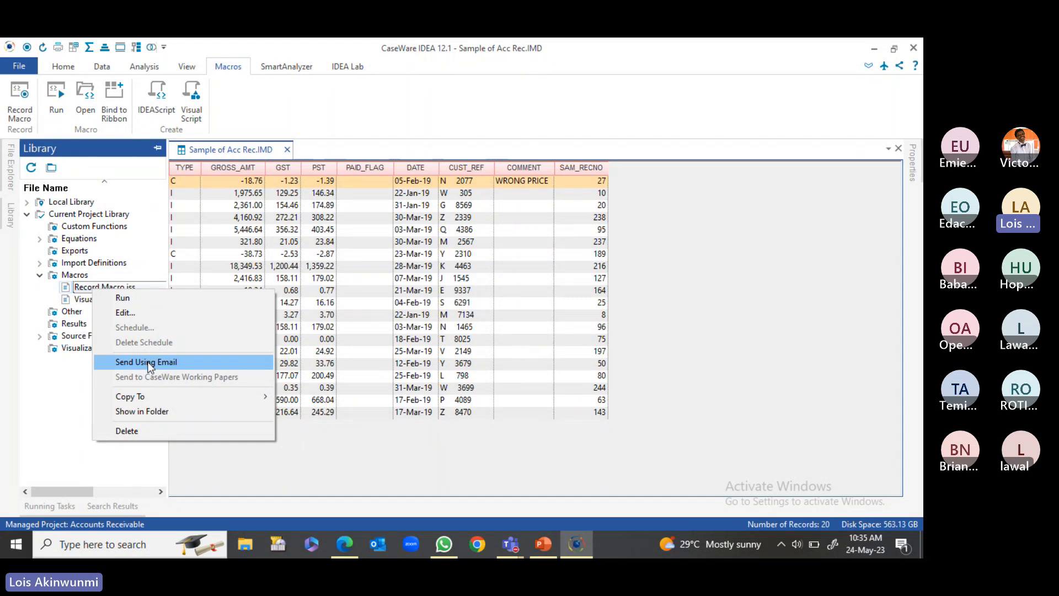
pyautogui.click(415, 443)
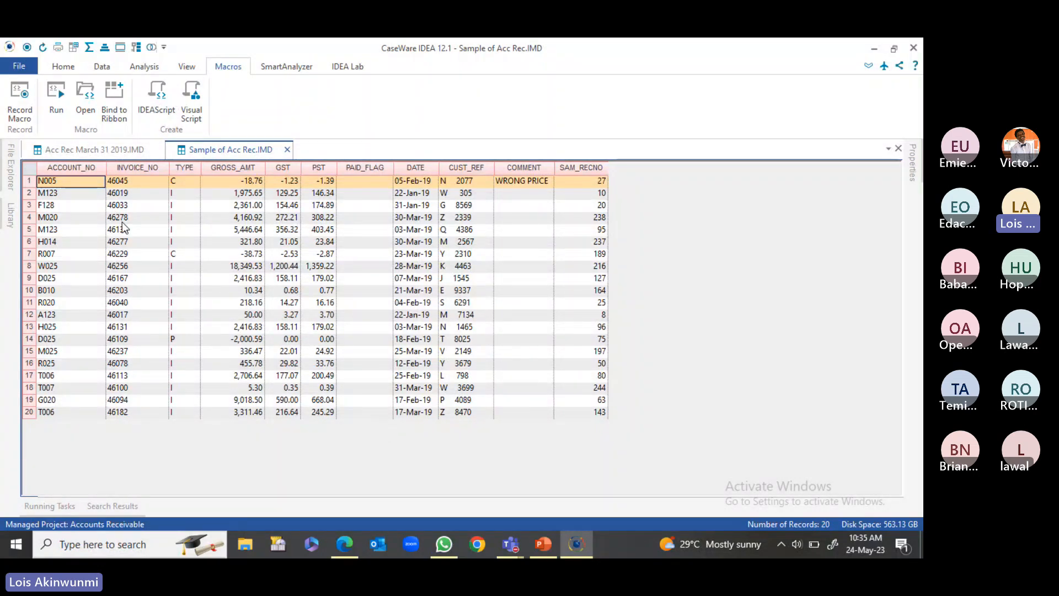
# Close both the Acc Rec March 31 2019 and Sample of Acc Rec databases
pyautogui.click(257, 149)
pyautogui.rightClick(257, 154)
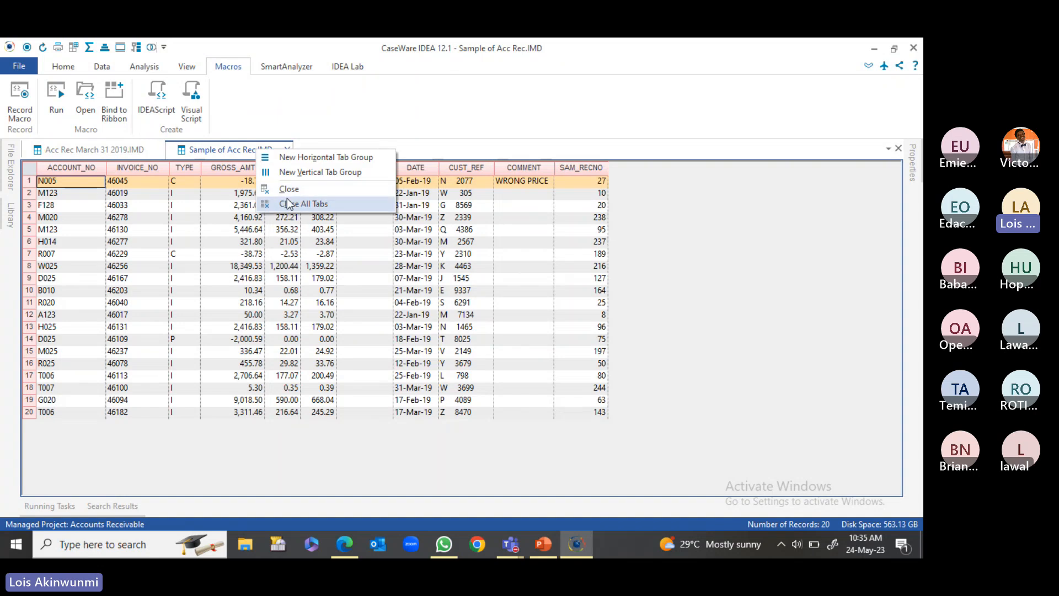
pyautogui.click(286, 197)
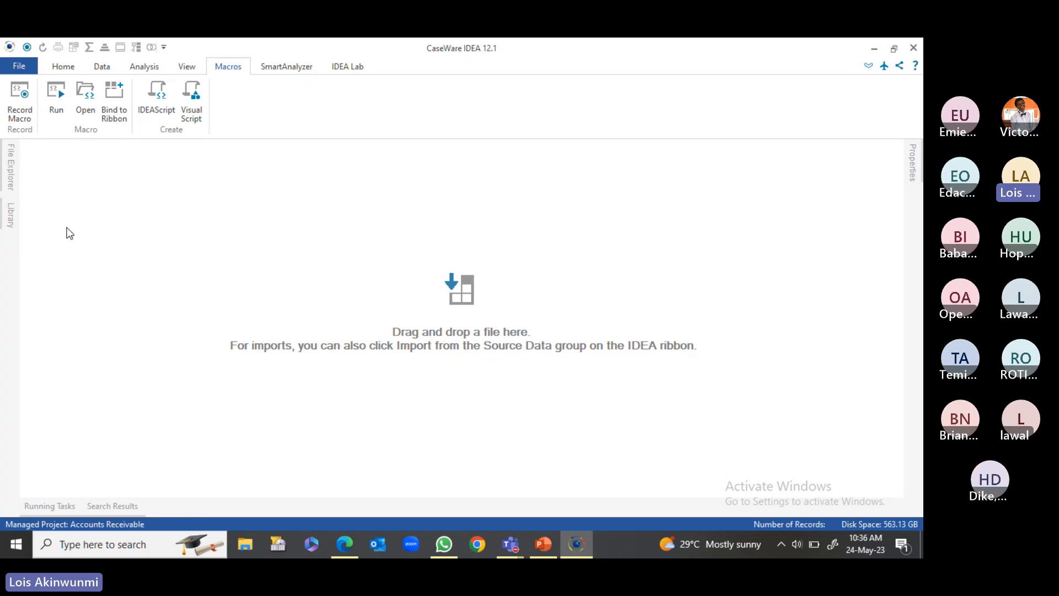
# Reopen the Sample of Acc Rec database, dismiss the HubSpot for Windows pop-up, and examine the first record's account, invoice and gross amount fields
pyautogui.moveTo(7, 174)
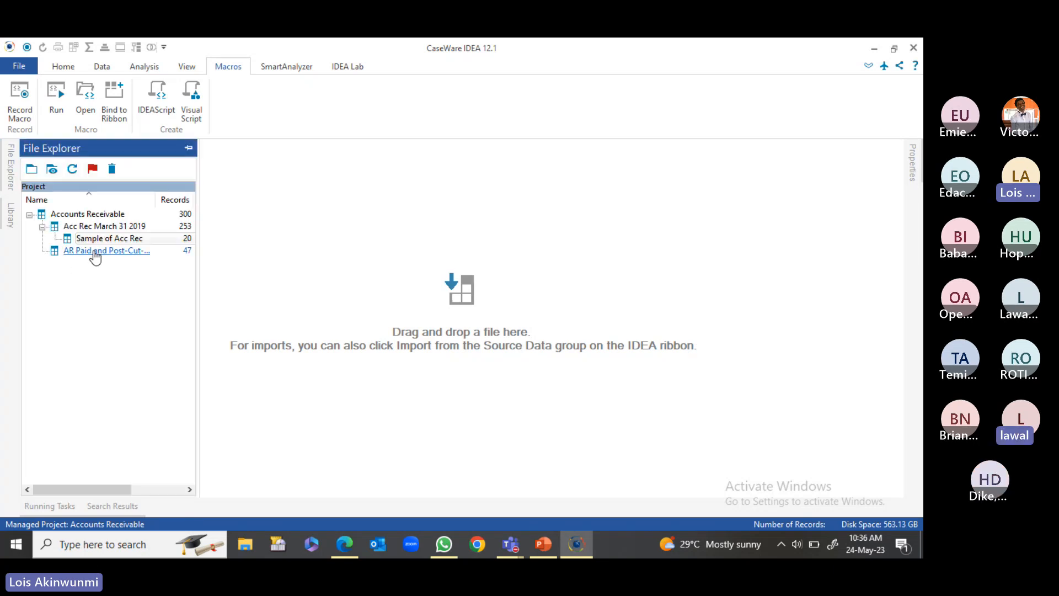
pyautogui.doubleClick(133, 243)
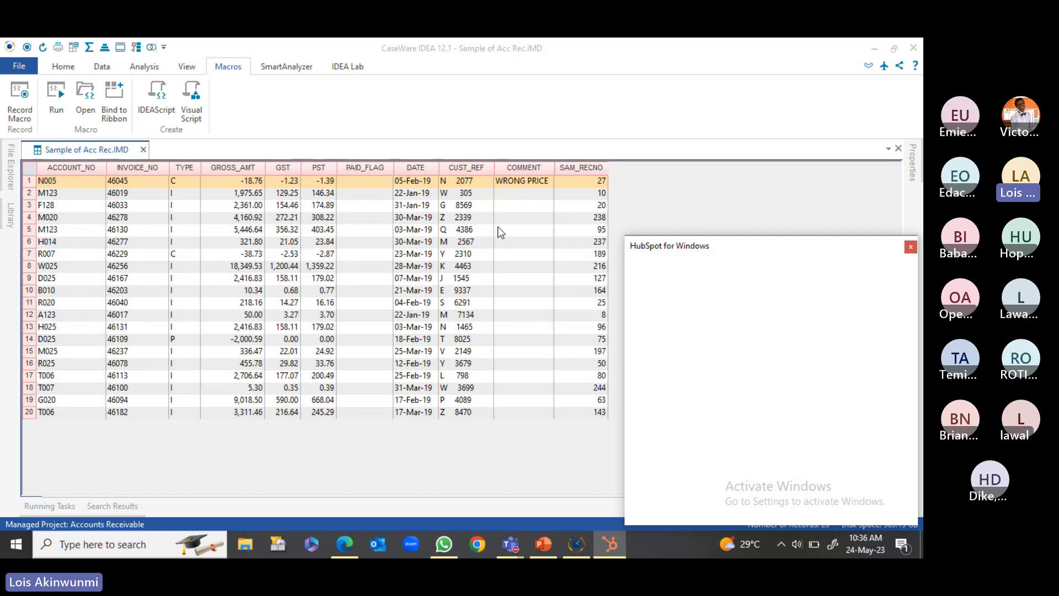
pyautogui.click(910, 248)
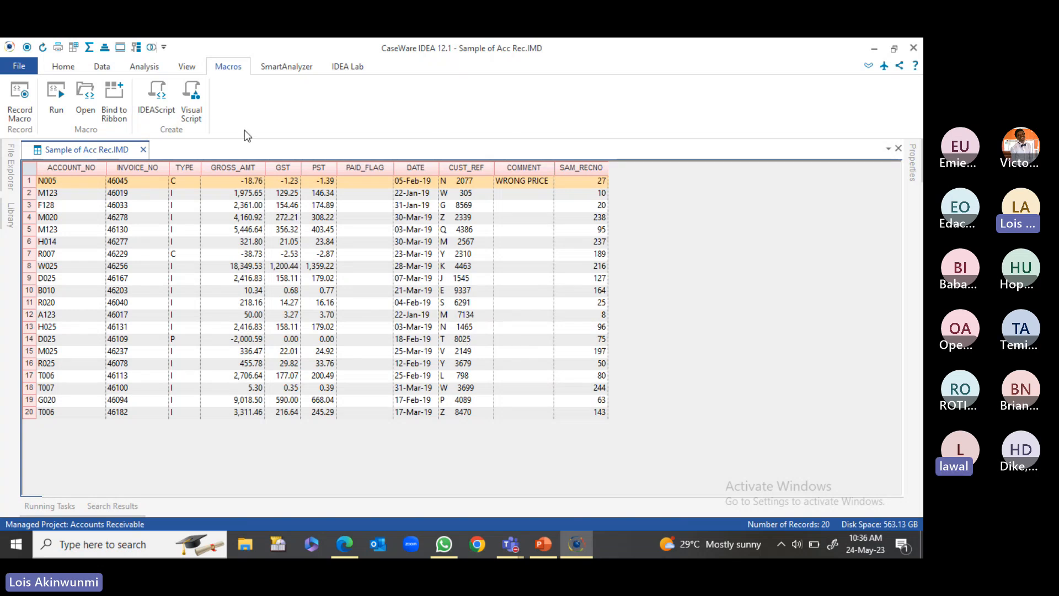
pyautogui.click(54, 182)
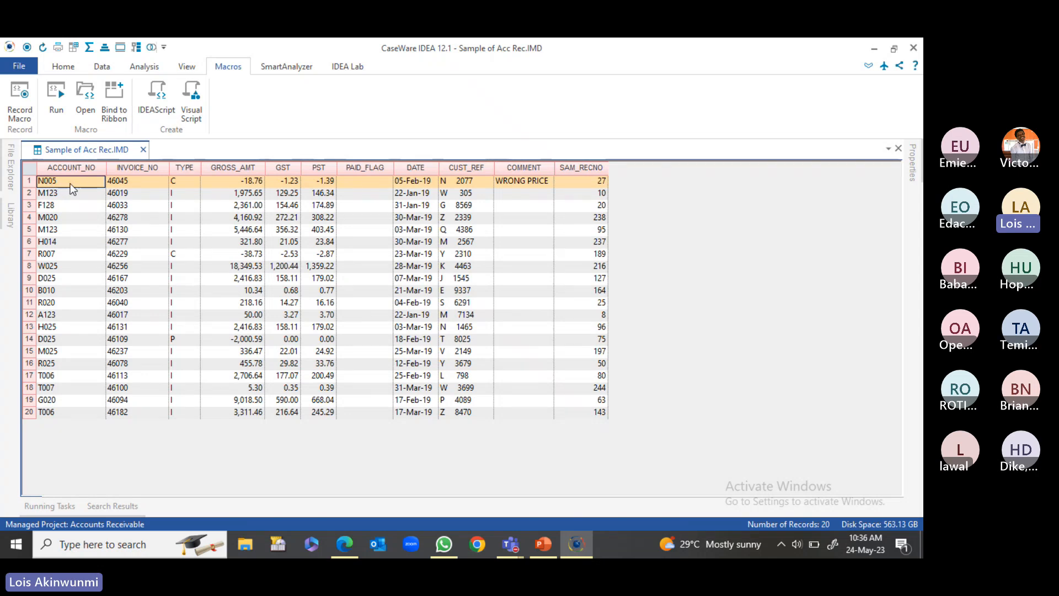
pyautogui.click(134, 184)
pyautogui.click(243, 183)
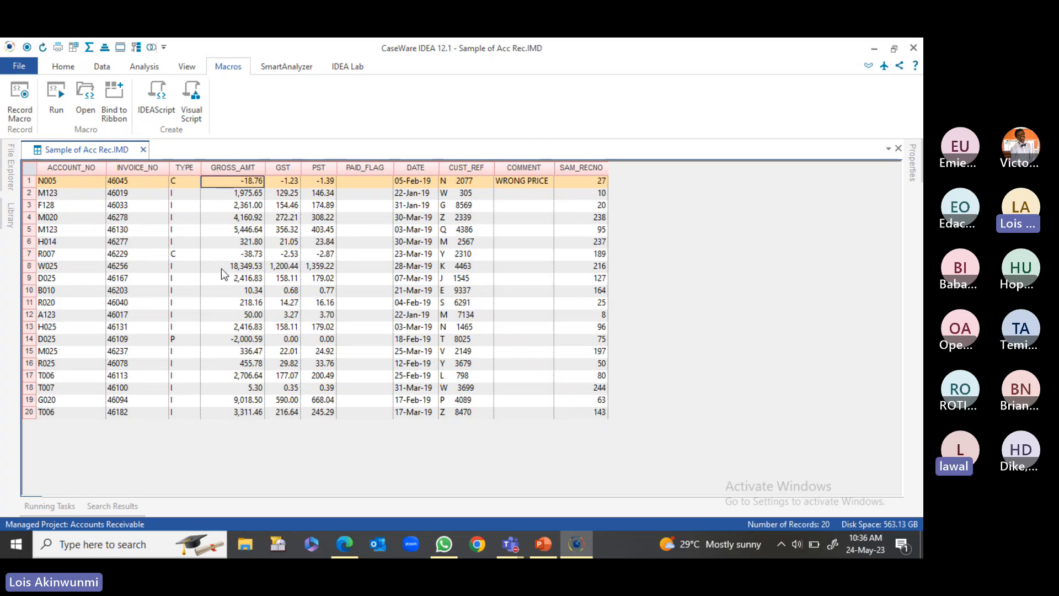
# Examine the eighth sampled record's account, invoice and gross amount fields, and select the whole ACCOUNT_NO column
pyautogui.click(68, 270)
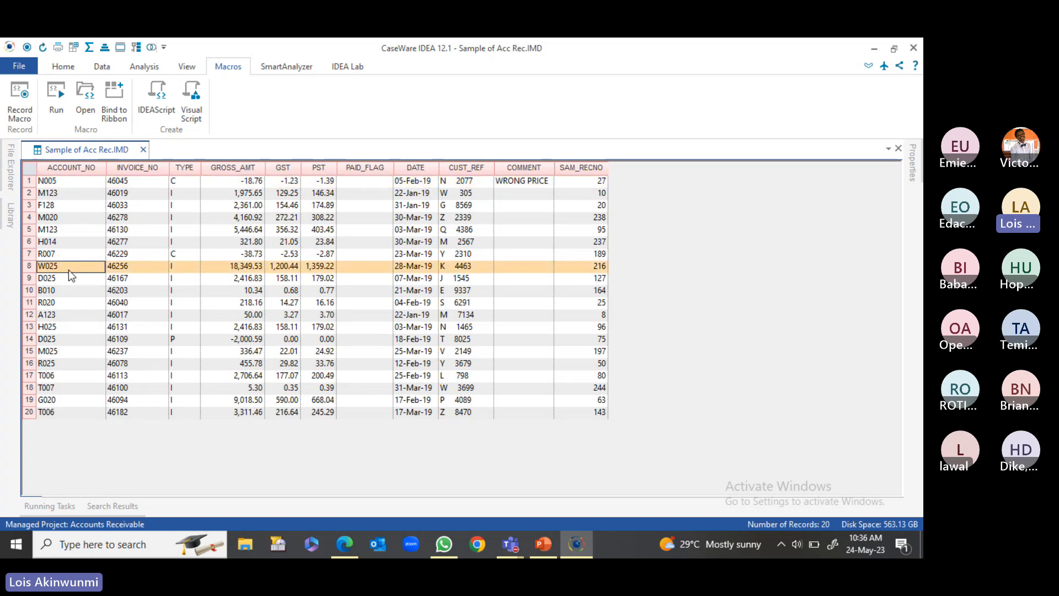
pyautogui.click(140, 266)
pyautogui.click(207, 269)
pyautogui.click(77, 167)
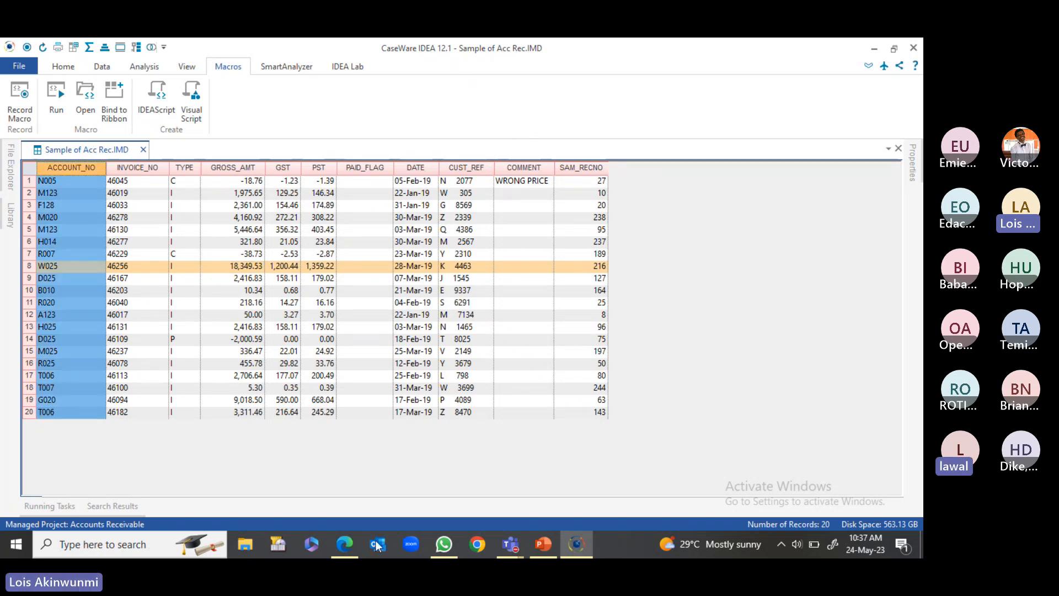
# Switch to the Microsoft Teams webinar window to check the meeting, and return to the Sample of Acc Rec database in CaseWare IDEA
pyautogui.click(510, 544)
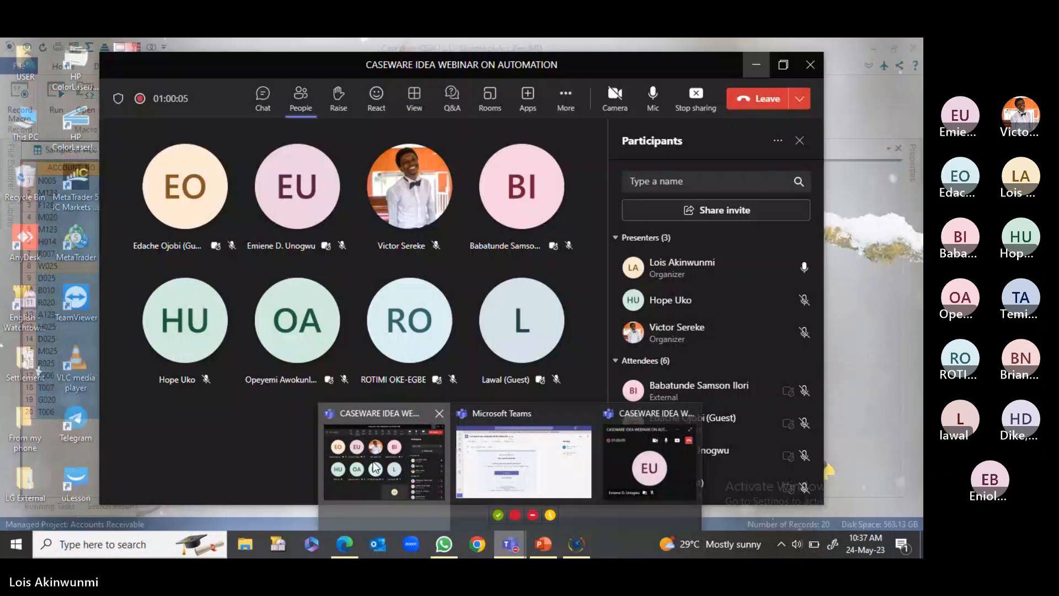
pyautogui.click(385, 462)
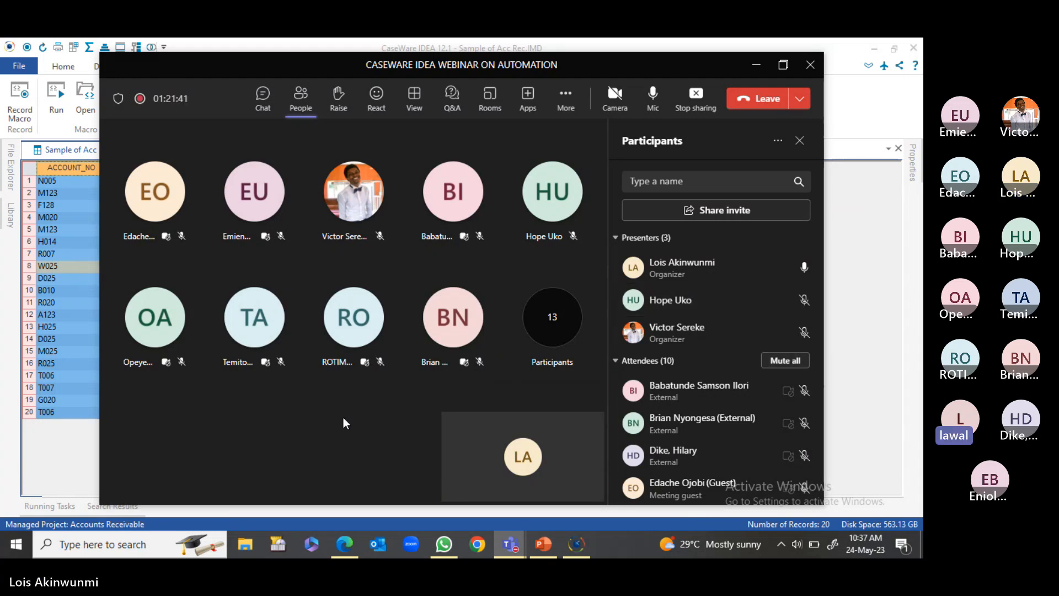
pyautogui.click(865, 316)
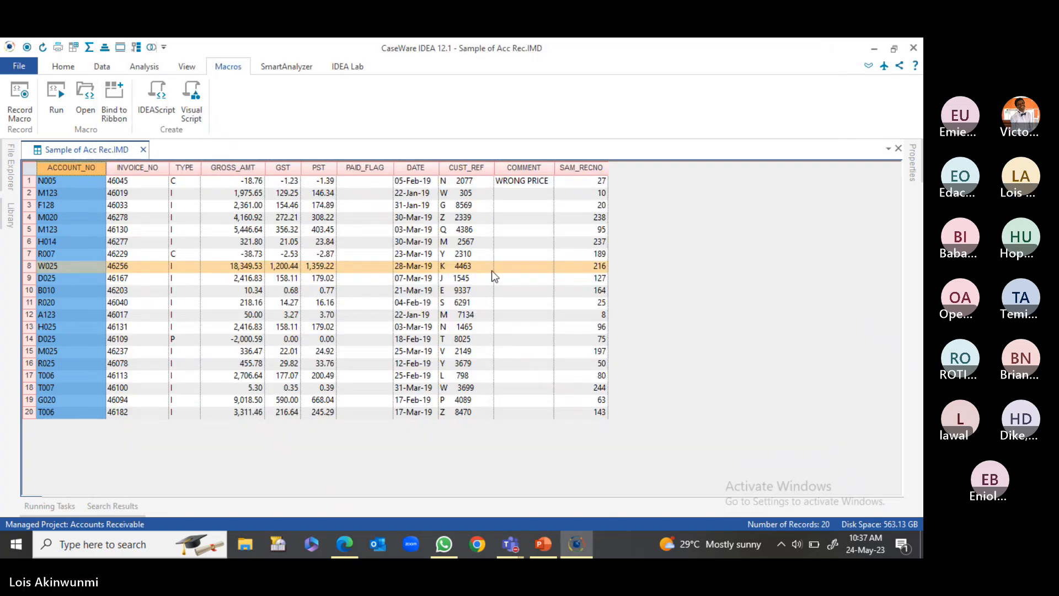
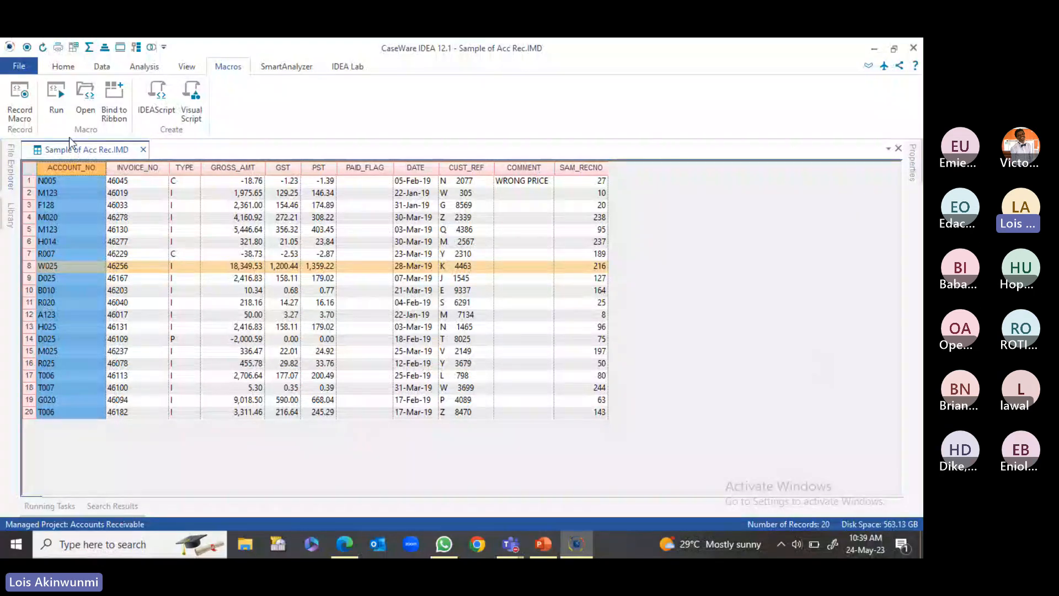
# Close the Sample of Acc Rec database and open the Acc Rec March 31 2019 database
pyautogui.click(143, 149)
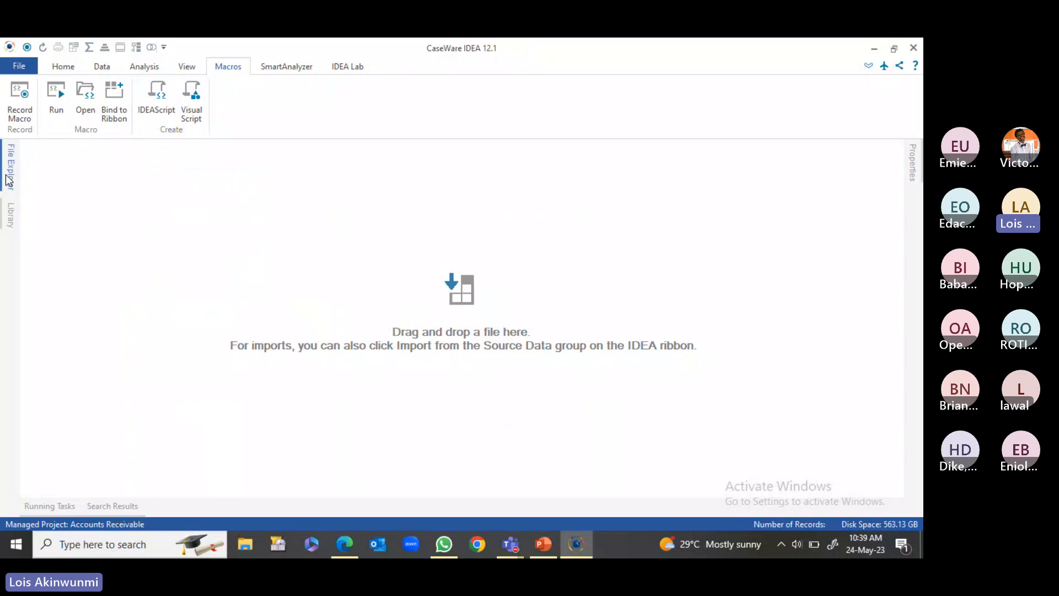
pyautogui.click(8, 180)
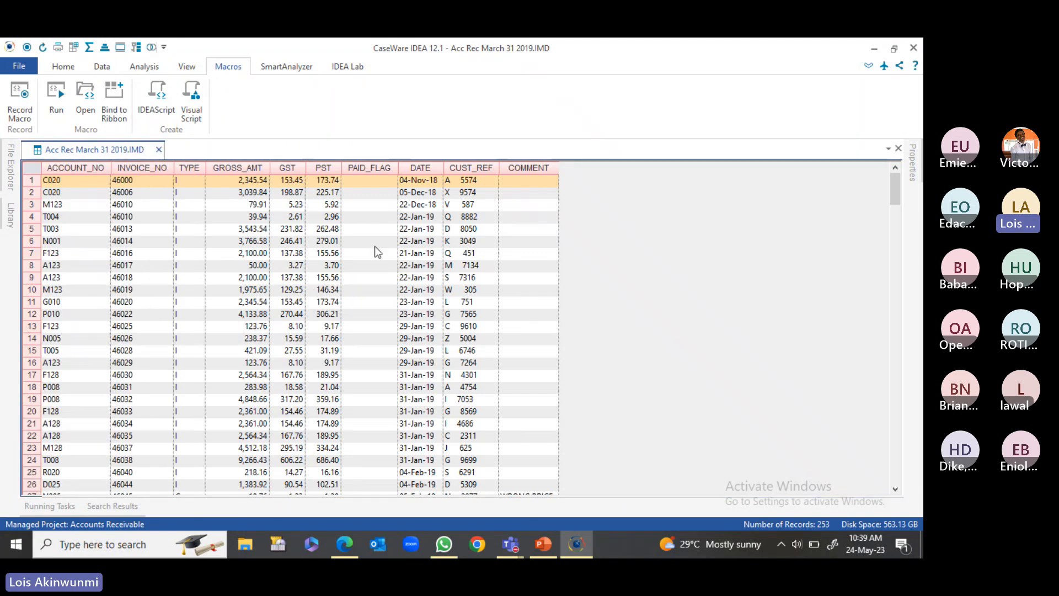
pyautogui.rightClick(136, 149)
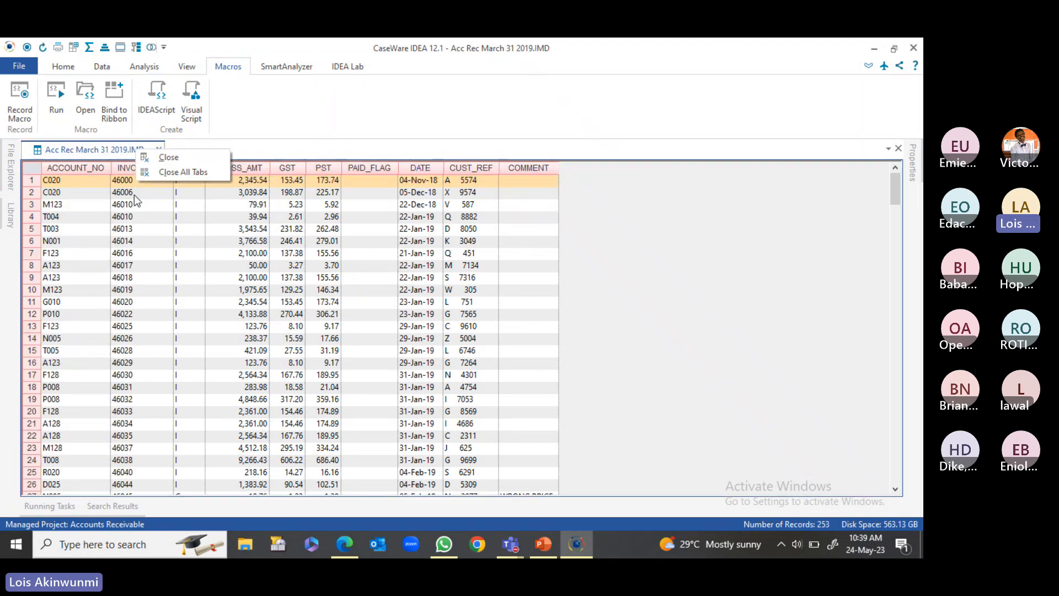
pyautogui.click(141, 201)
pyautogui.click(140, 203)
# Start a database join from Acc Rec March 31 2019 and choose Sample of Acc Rec as the secondary database
pyautogui.click(144, 66)
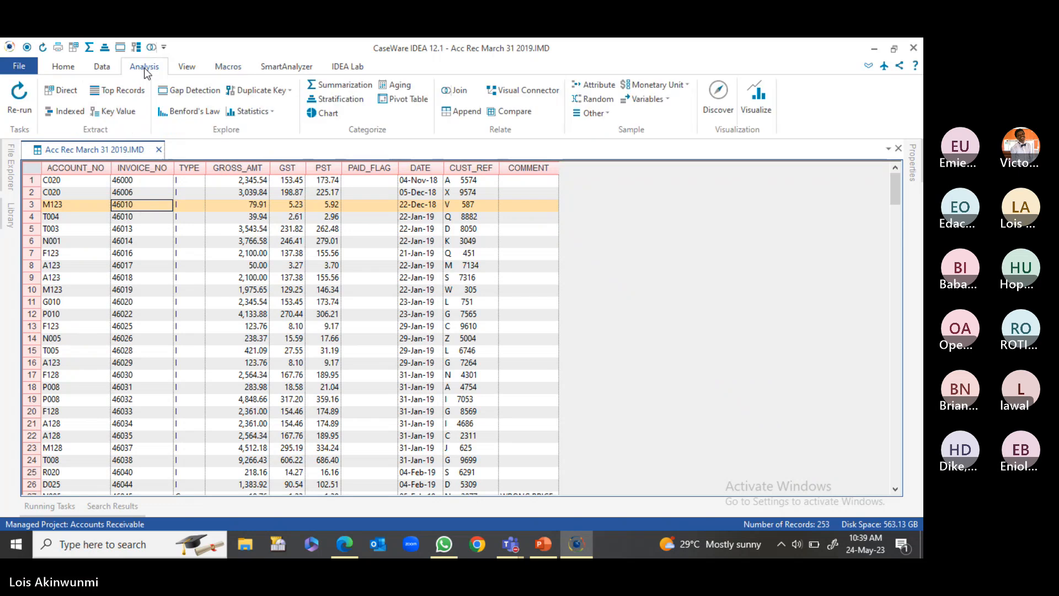
pyautogui.click(448, 93)
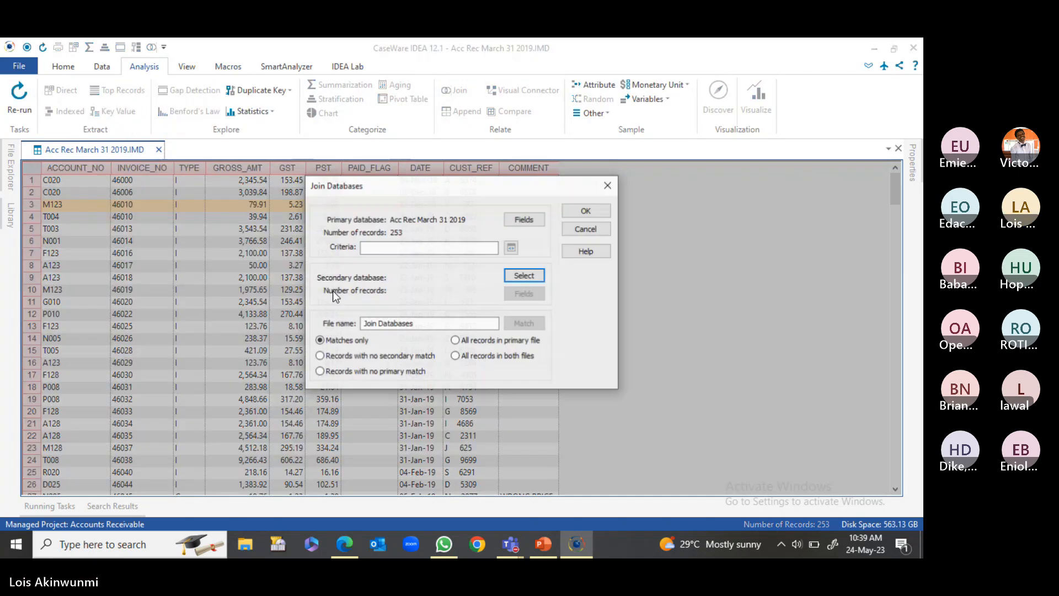
pyautogui.click(512, 277)
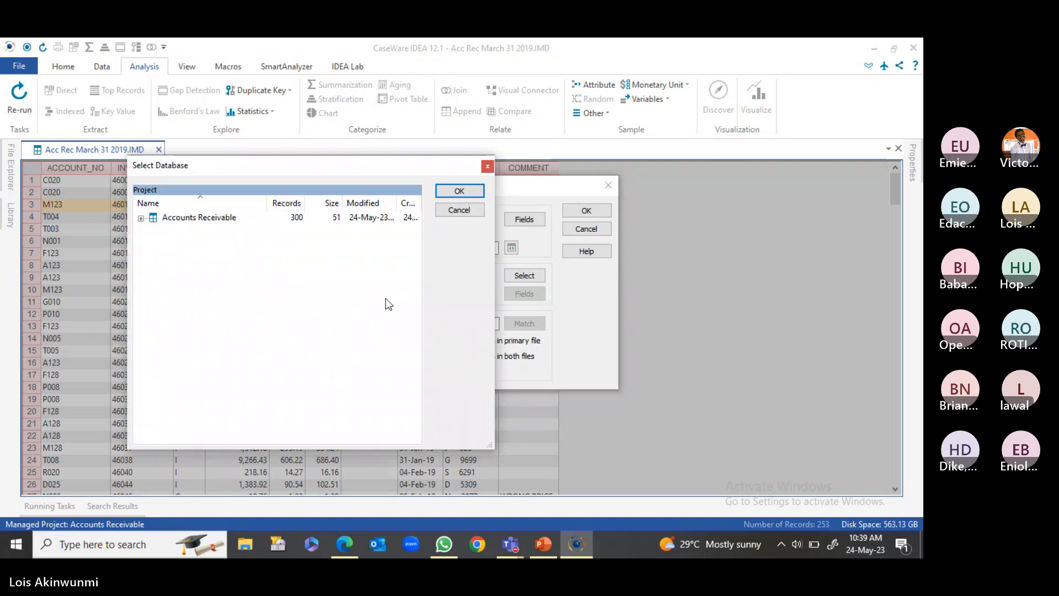
pyautogui.click(141, 218)
pyautogui.click(155, 230)
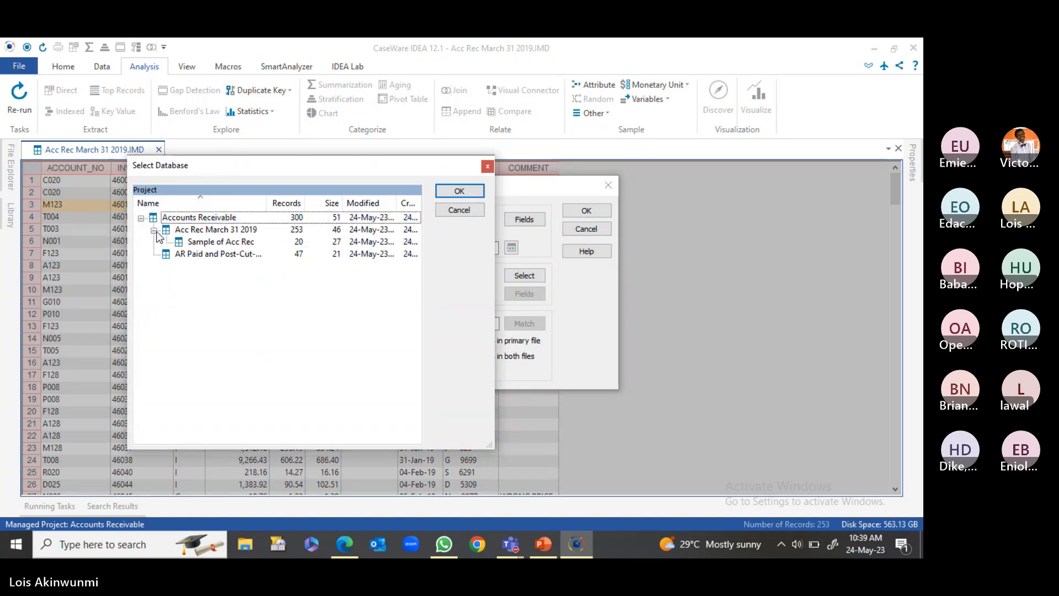
pyautogui.click(216, 247)
pyautogui.doubleClick(216, 247)
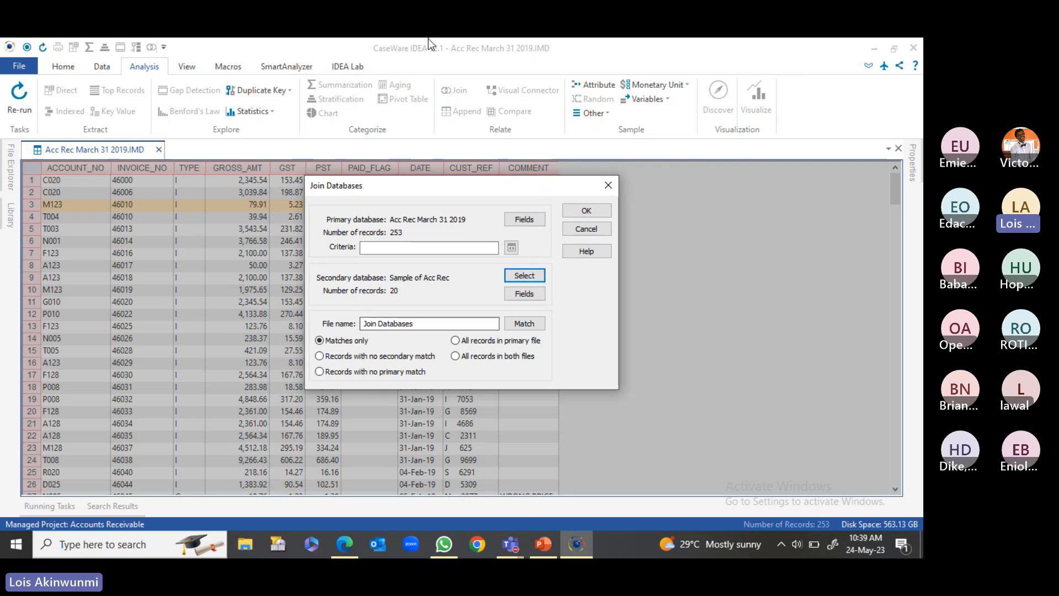
# Define the join's match key with ACCOUNT_NO as the primary field in ascending order
pyautogui.click(524, 324)
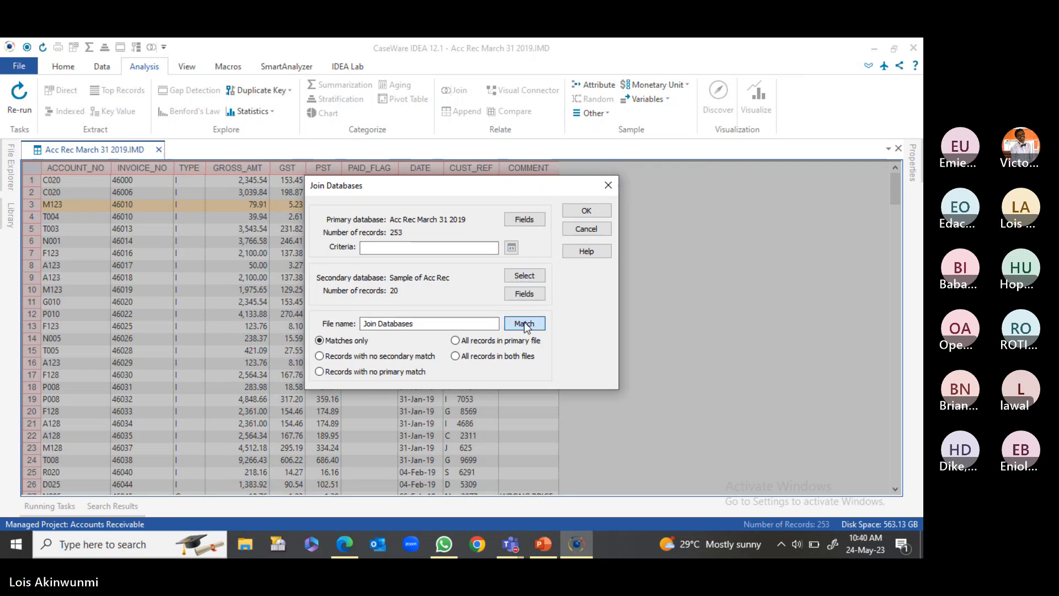
pyautogui.click(333, 231)
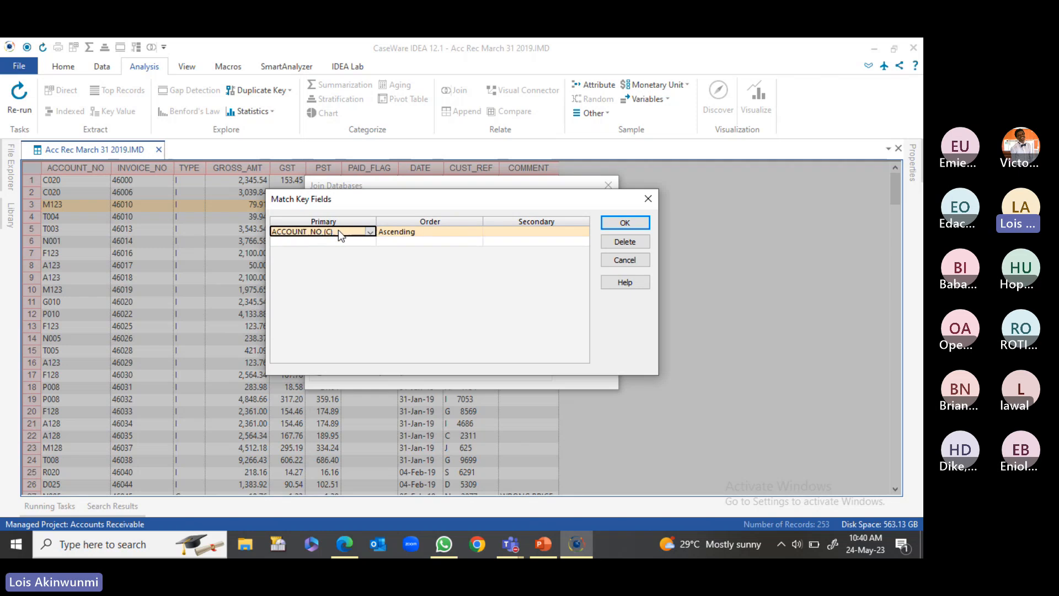
pyautogui.click(532, 232)
pyautogui.click(625, 222)
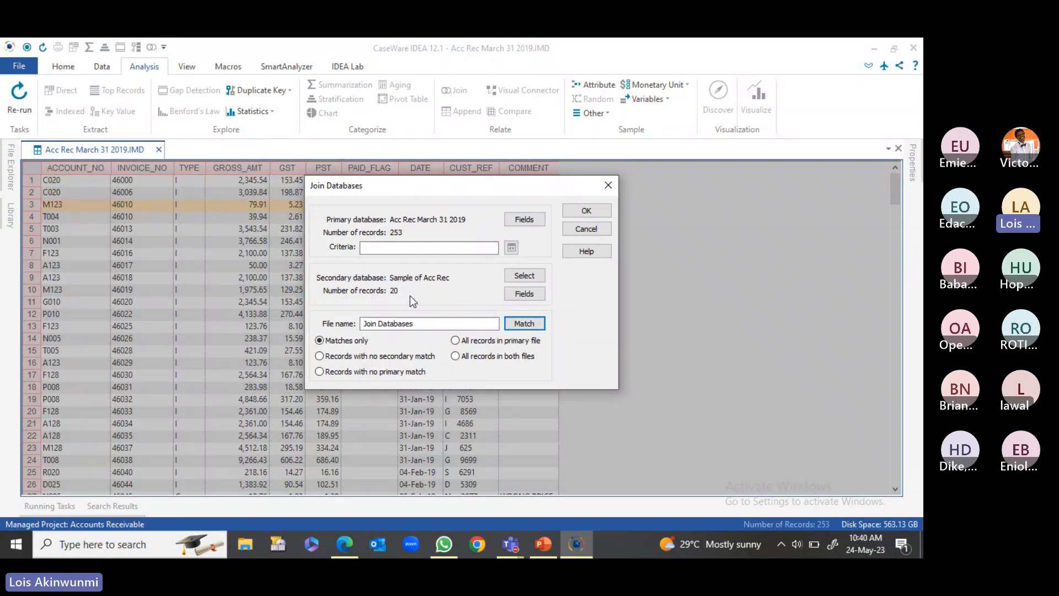
# Clear all fields to include from the secondary database Sample of Acc Rec
pyautogui.click(538, 296)
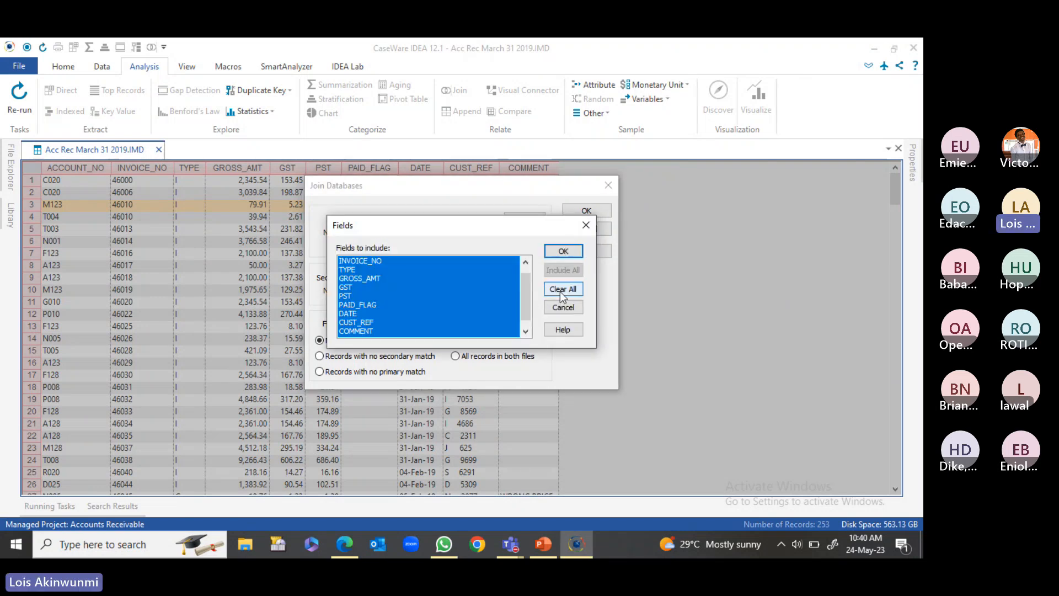
pyautogui.click(561, 291)
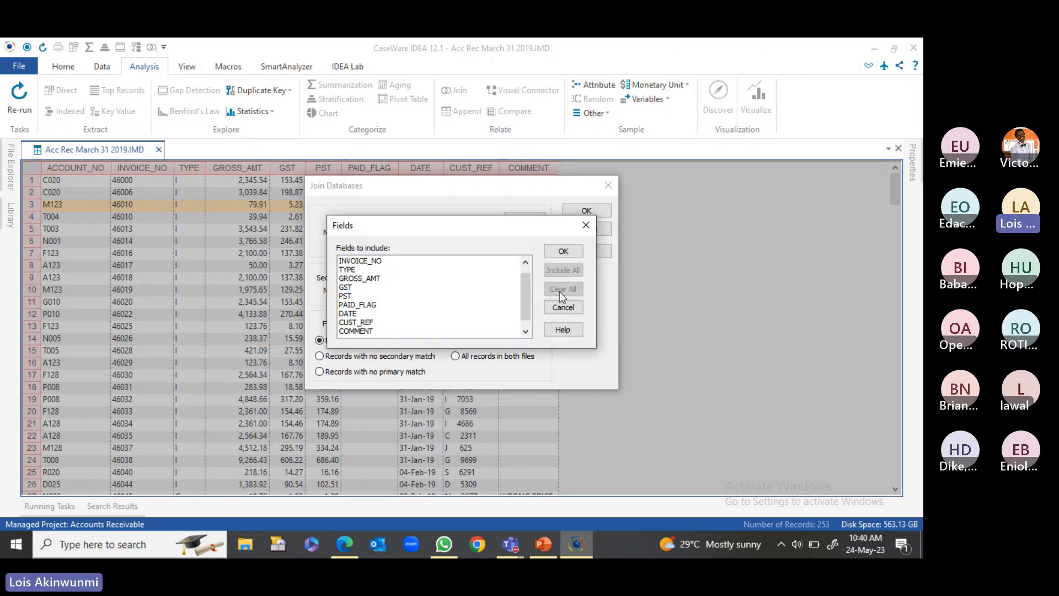
# Limit the fields taken from the secondary database Sample of Acc Rec to ACCOUNT_NO only
pyautogui.click(556, 254)
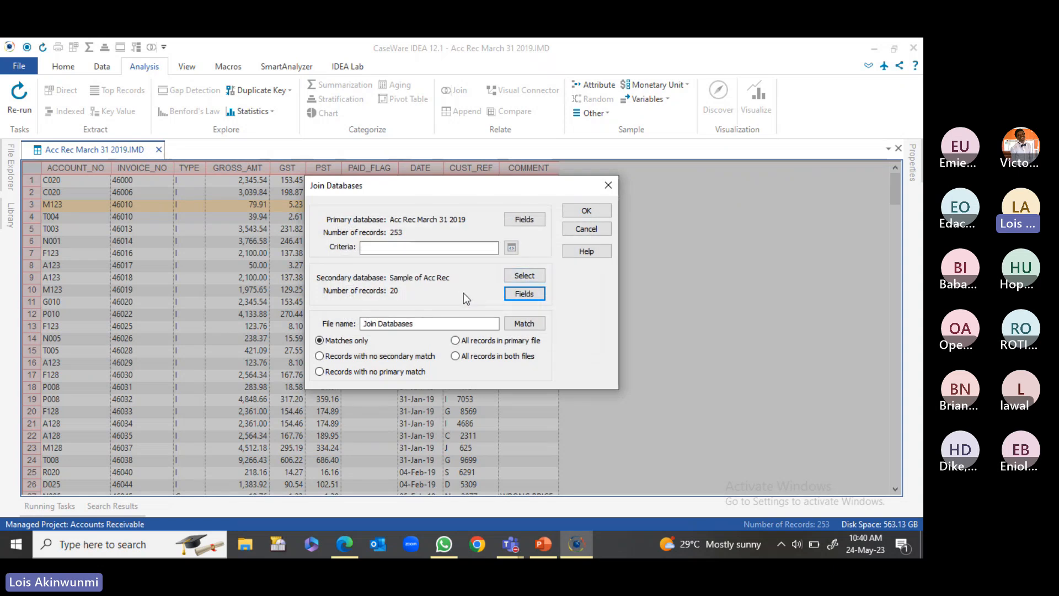
pyautogui.click(517, 296)
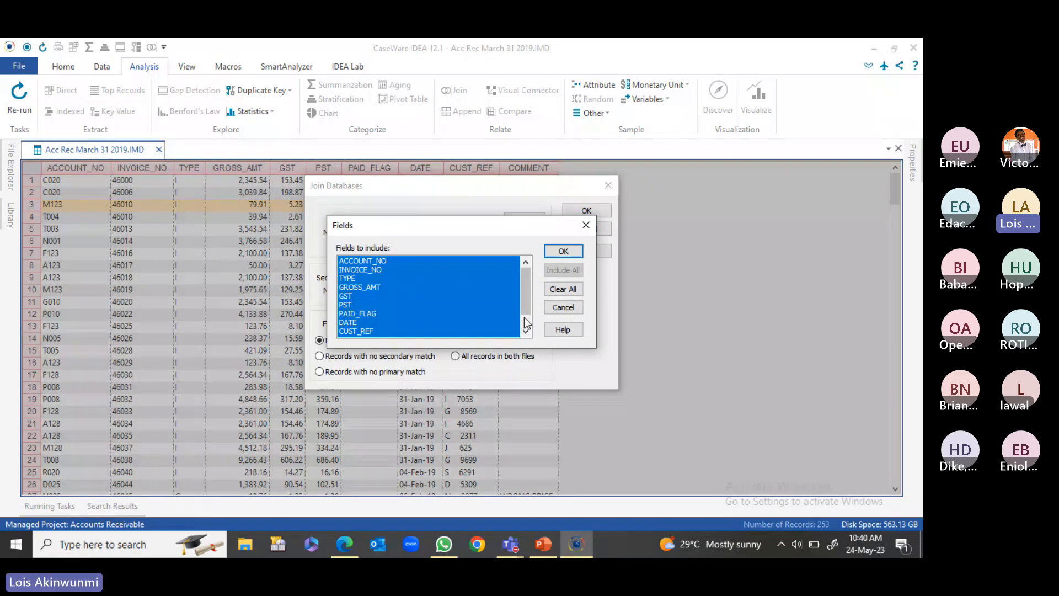
pyautogui.click(568, 289)
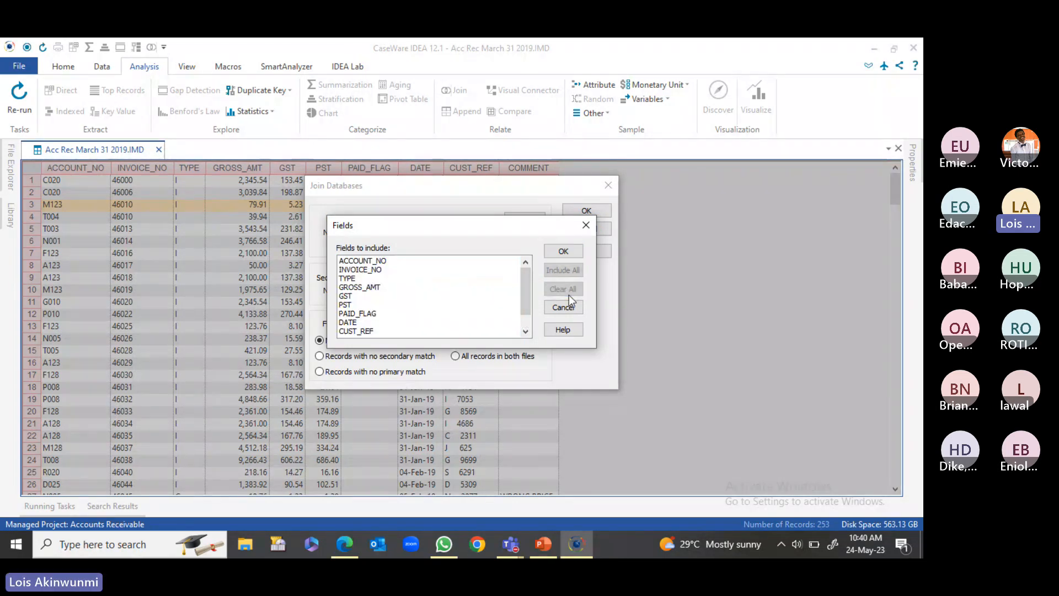
pyautogui.click(421, 261)
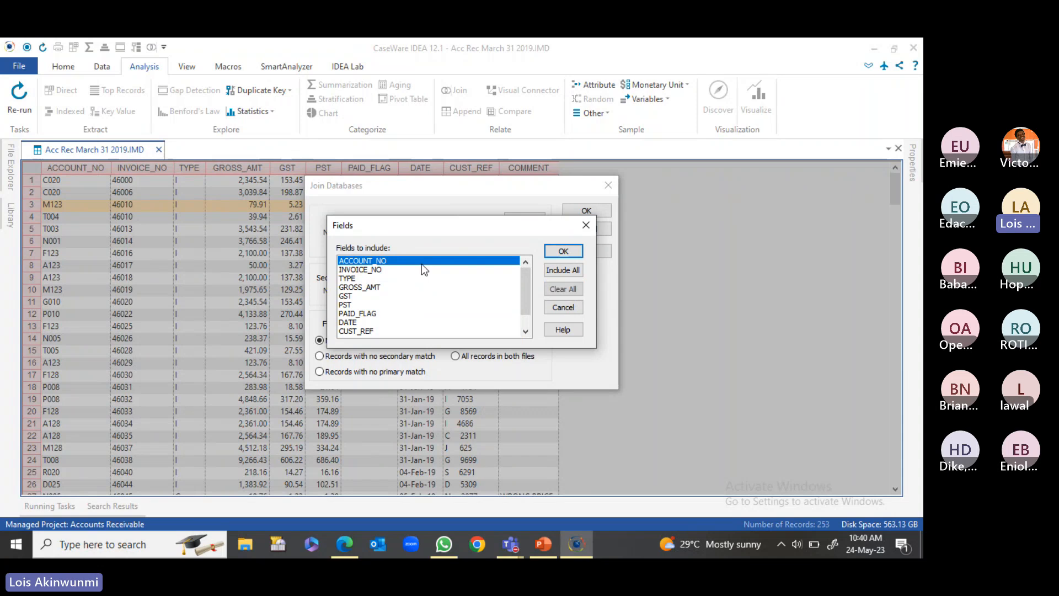
pyautogui.click(561, 250)
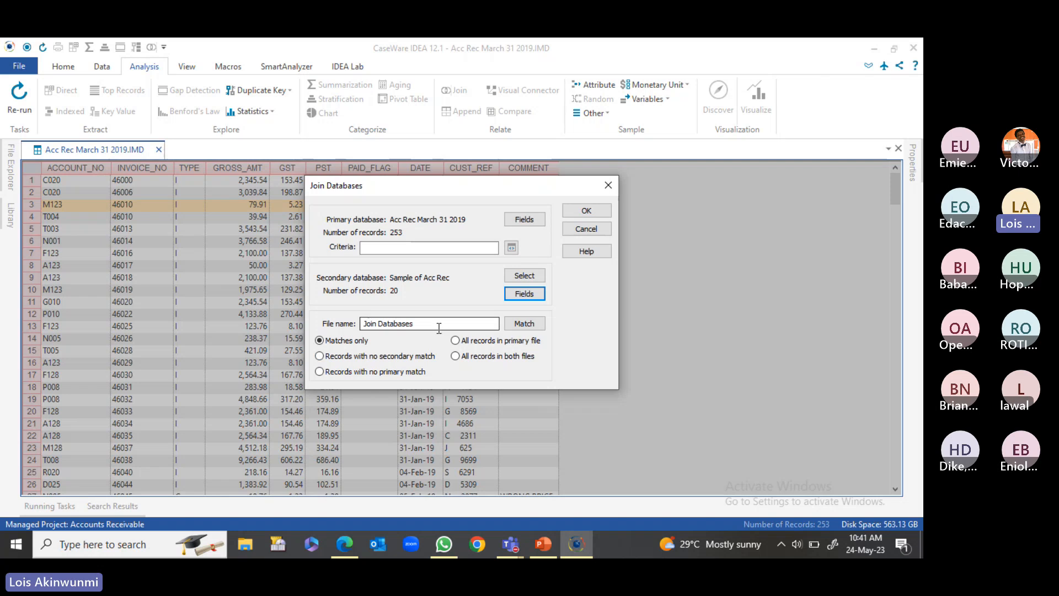
# Name the joined file Sampled Accounts and run the join with matches only
pyautogui.moveTo(441, 324); pyautogui.dragTo(332, 334)
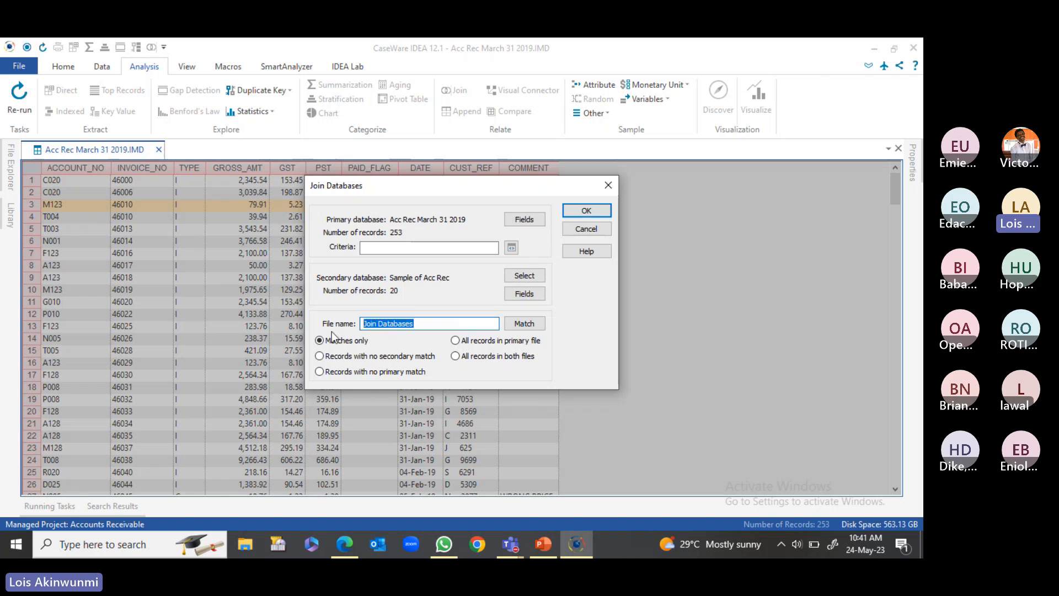
pyautogui.write('Sam')
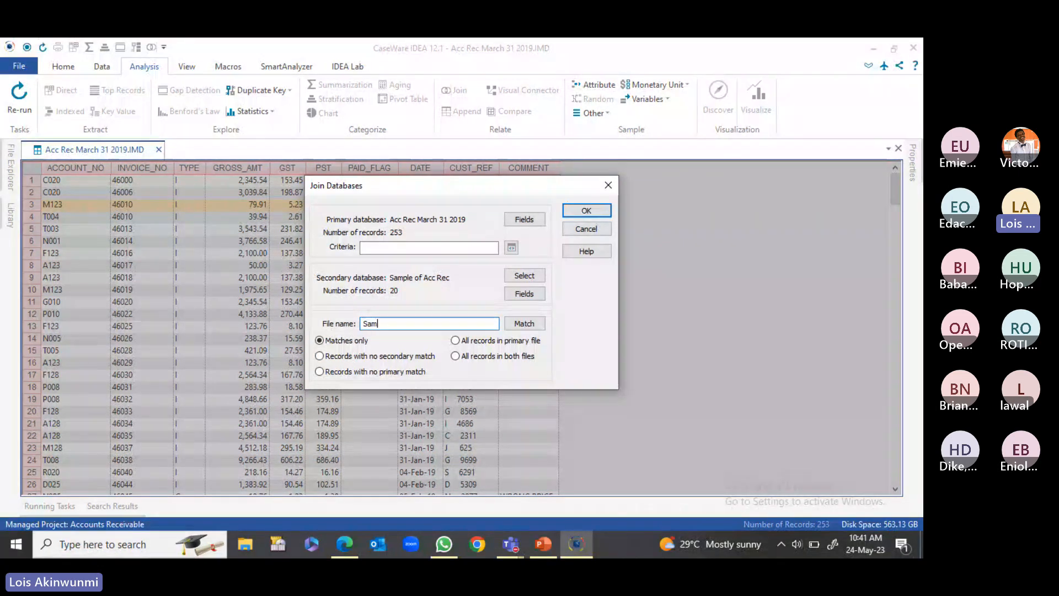
pyautogui.write('pled Ac')
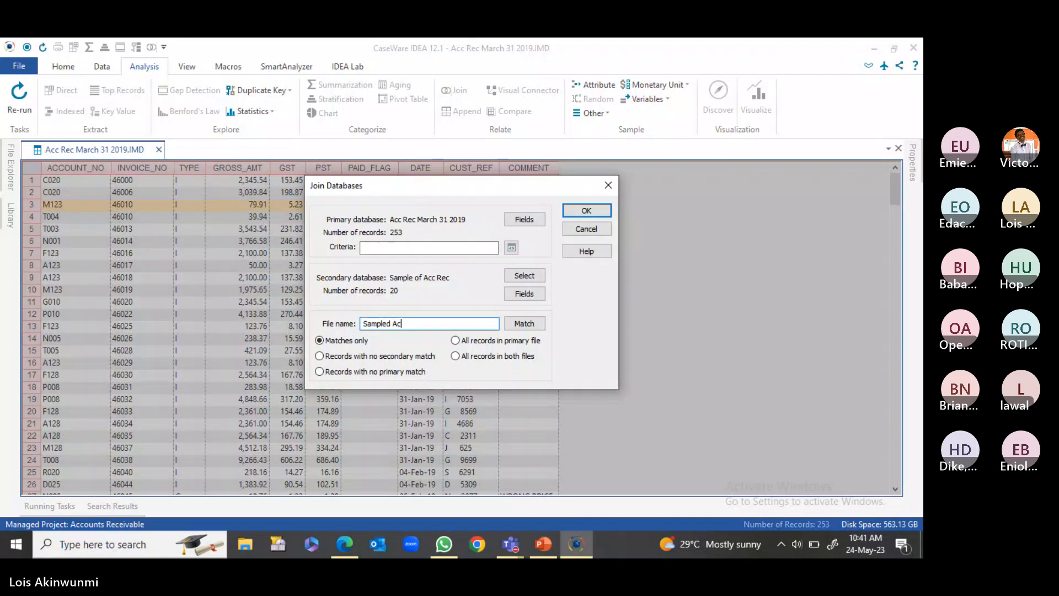
pyautogui.write('counts')
pyautogui.click(583, 210)
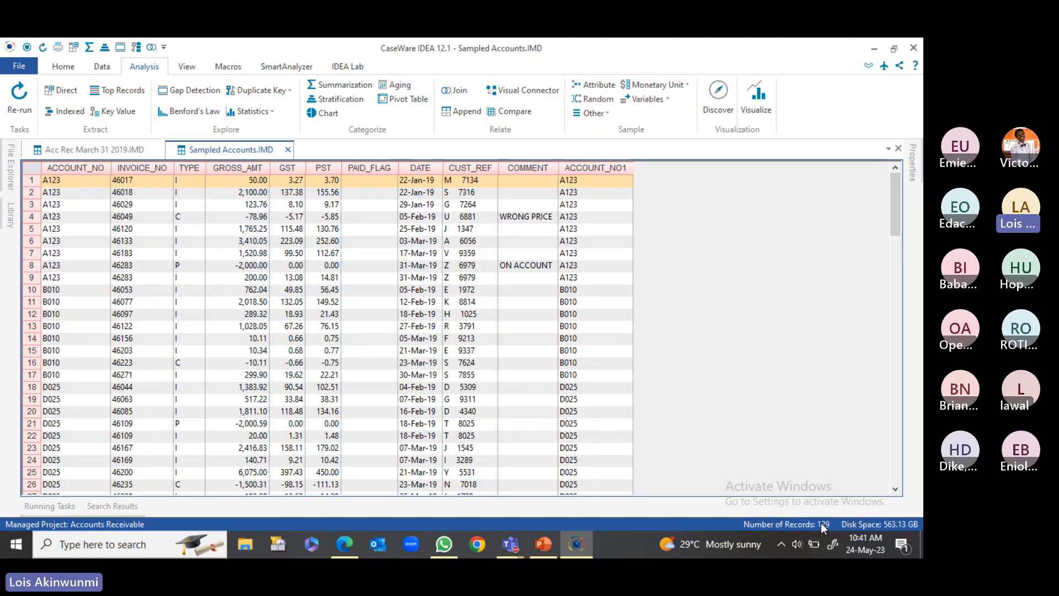
# Check the record count of Sampled Accounts in the project files and place it in a new vertical group beside Acc Rec March 31 2019
pyautogui.click(10, 166)
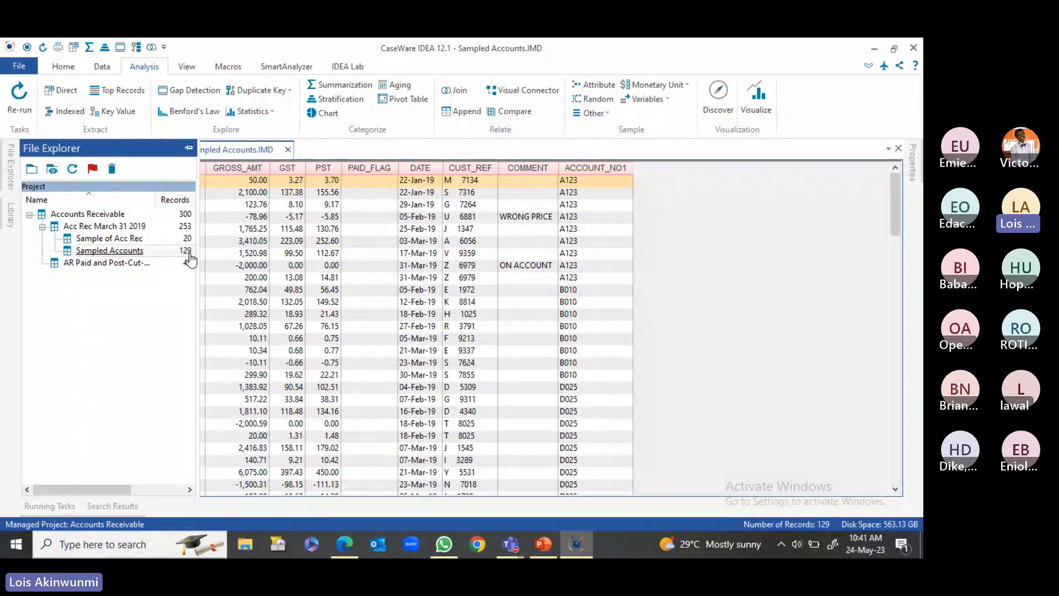
pyautogui.click(266, 244)
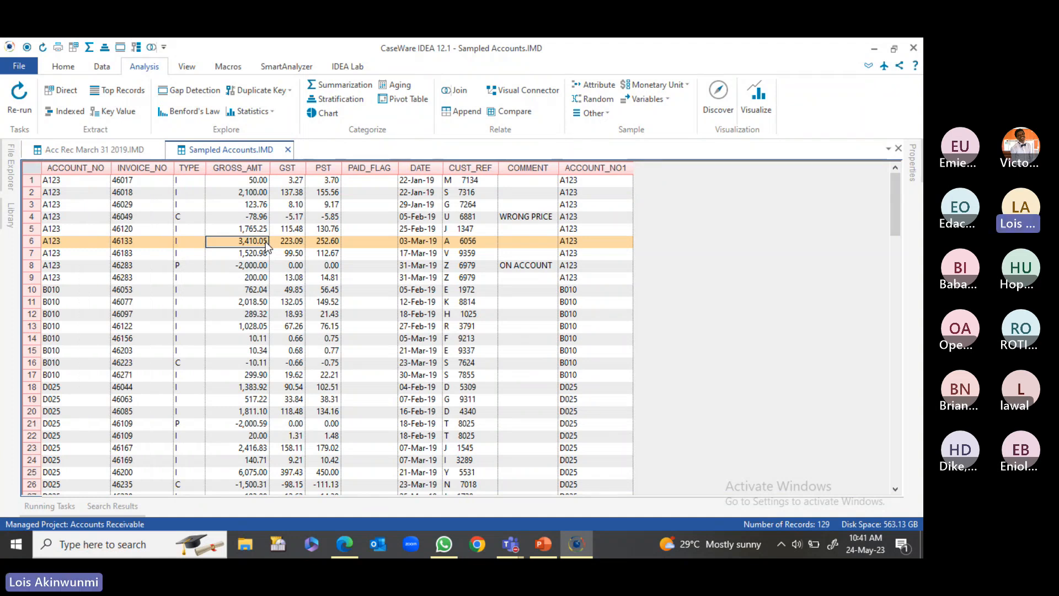
pyautogui.rightClick(200, 157)
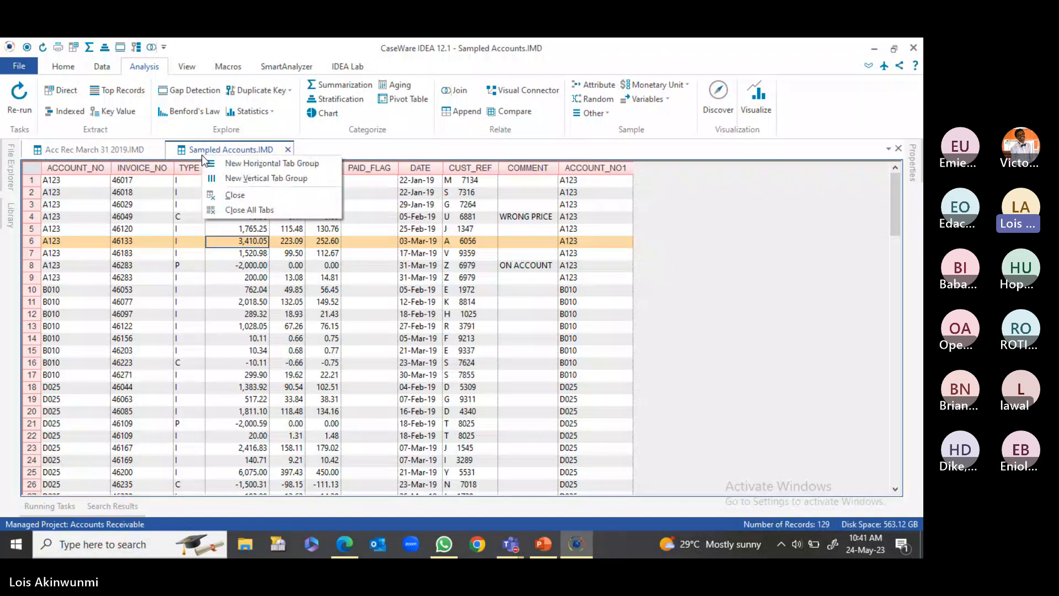
pyautogui.click(234, 179)
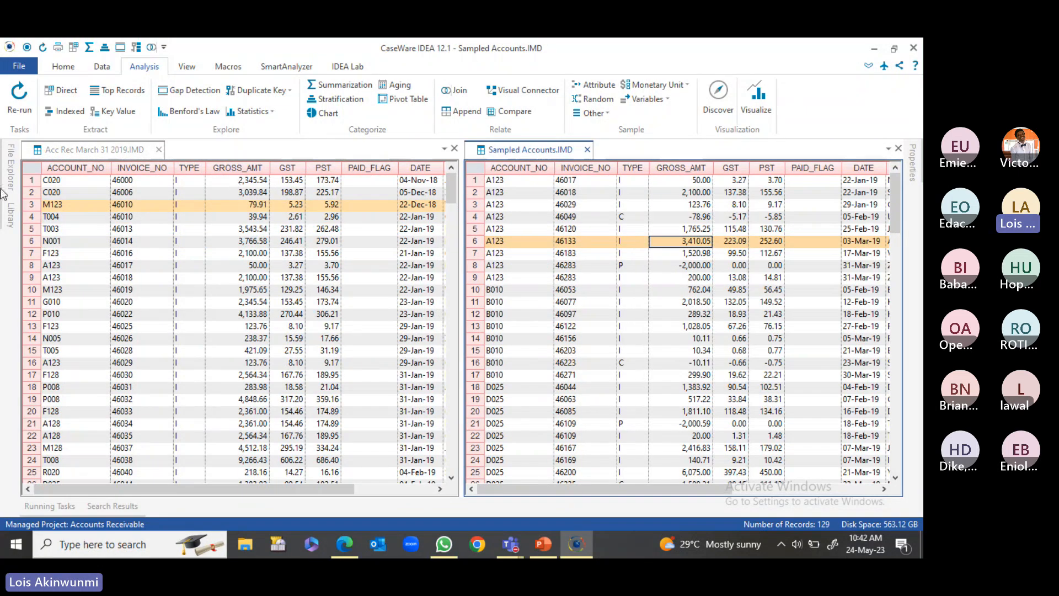
# Open Sample of Acc Rec in its own vertical group and resize the three database panes to fit side by side
pyautogui.moveTo(5, 166)
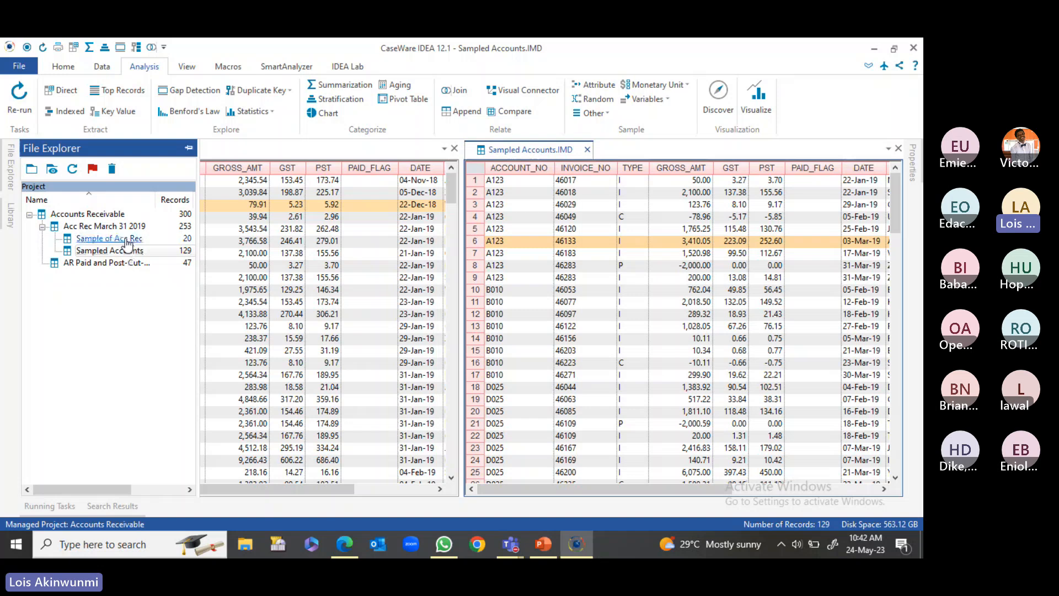
pyautogui.doubleClick(131, 238)
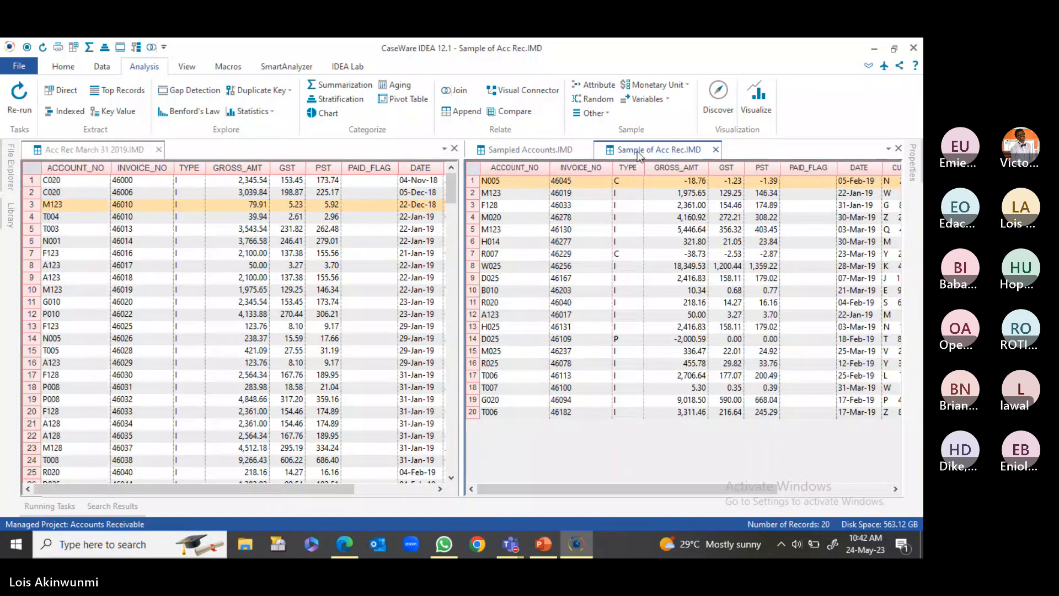
pyautogui.rightClick(637, 150)
pyautogui.click(689, 159)
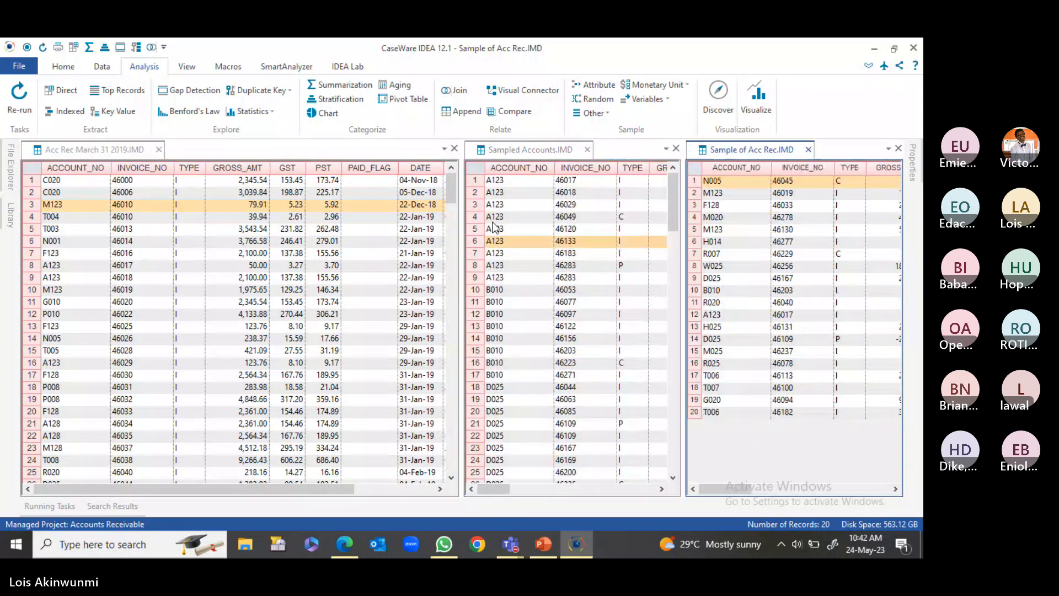
pyautogui.moveTo(463, 209); pyautogui.dragTo(269, 212)
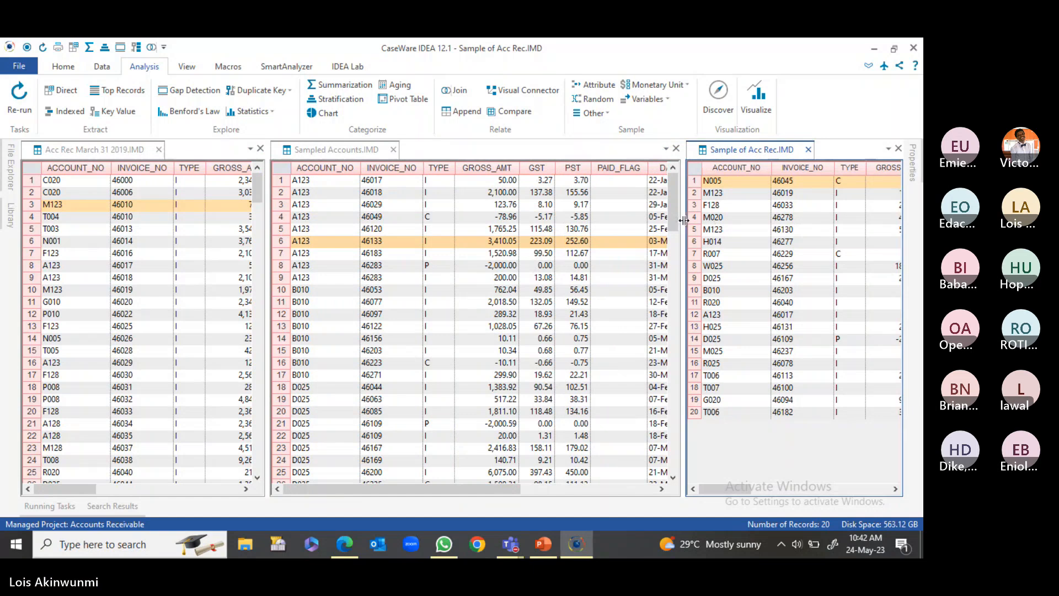
pyautogui.moveTo(684, 223); pyautogui.dragTo(512, 216)
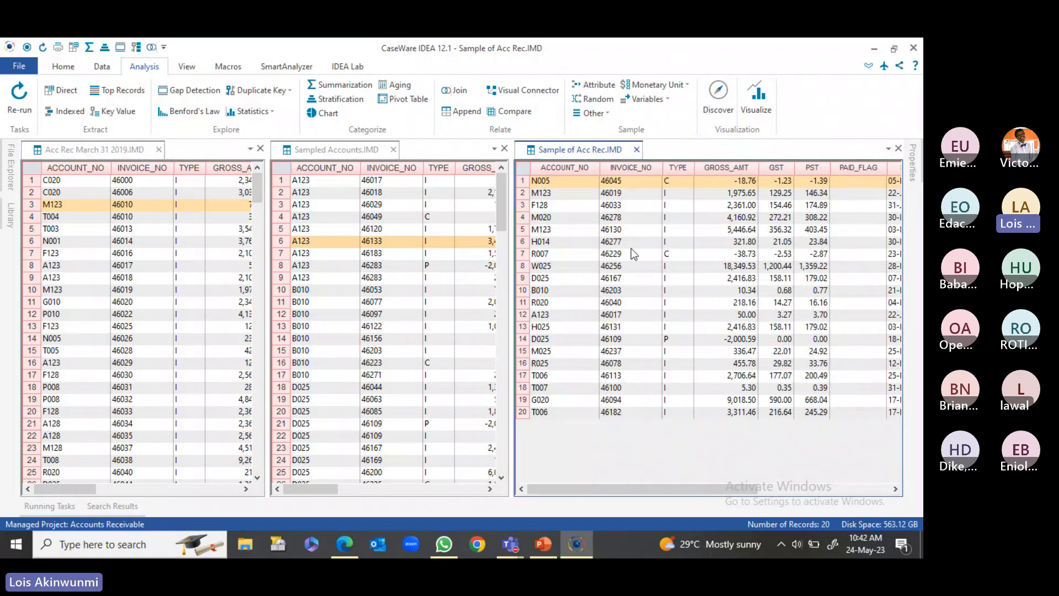
# Filter Sample of Acc Rec to records whose ACCOUNT_NO equals the value in row 8
pyautogui.click(550, 267)
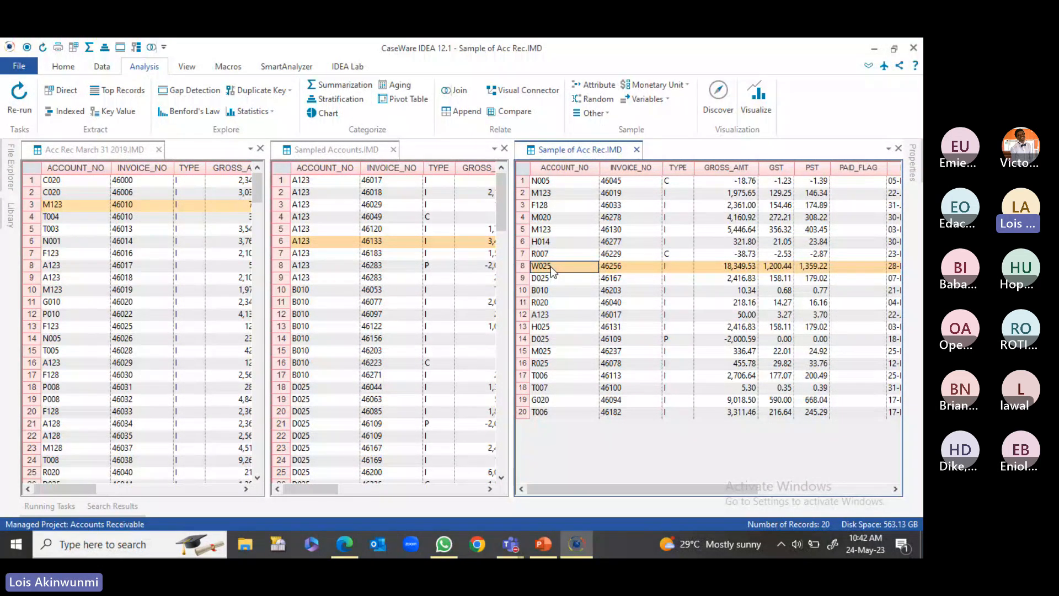
pyautogui.rightClick(551, 266)
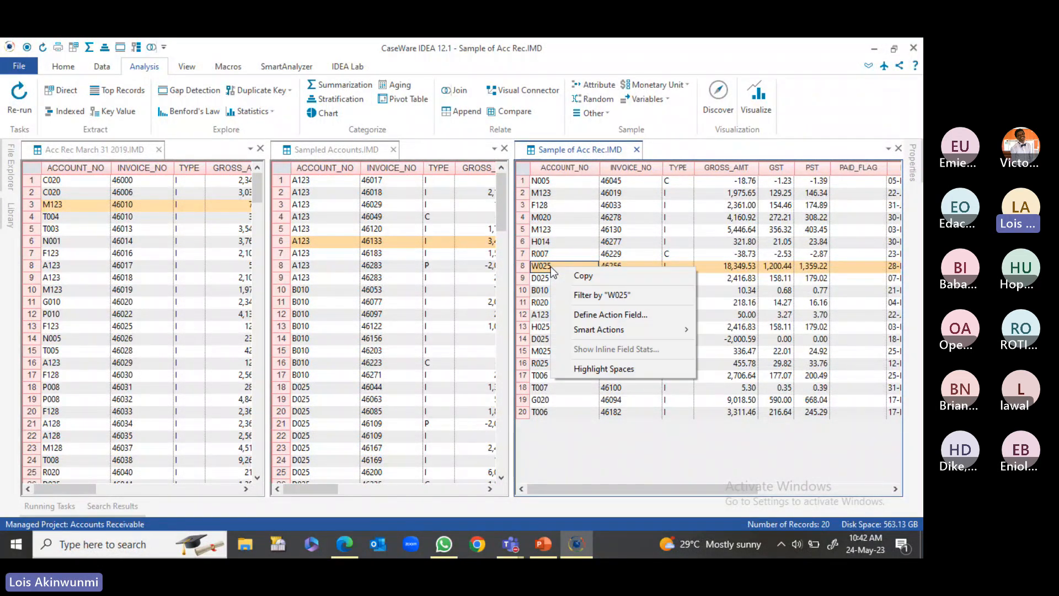
pyautogui.click(590, 295)
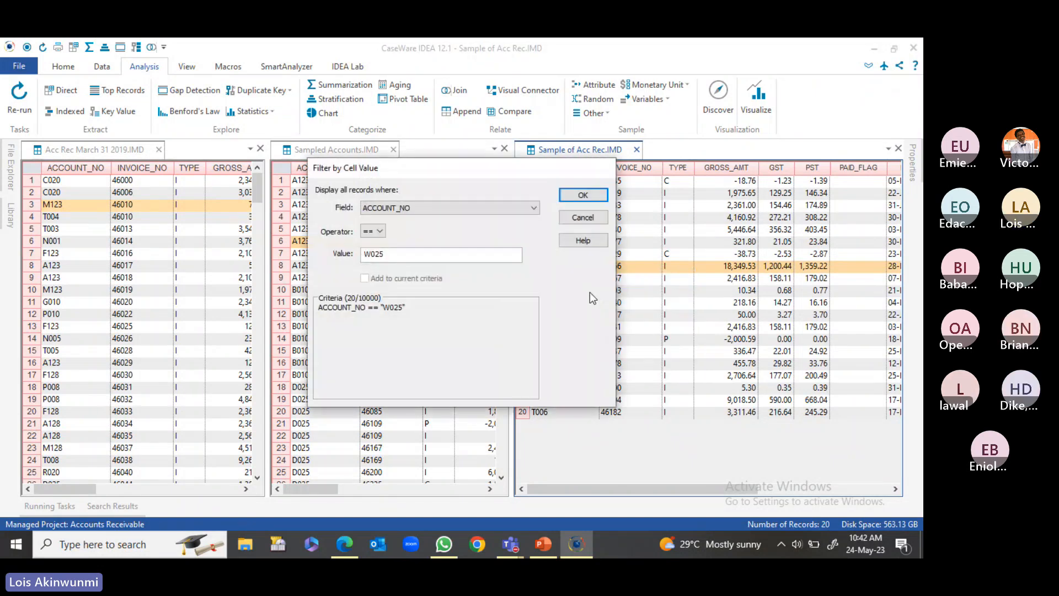
pyautogui.click(583, 195)
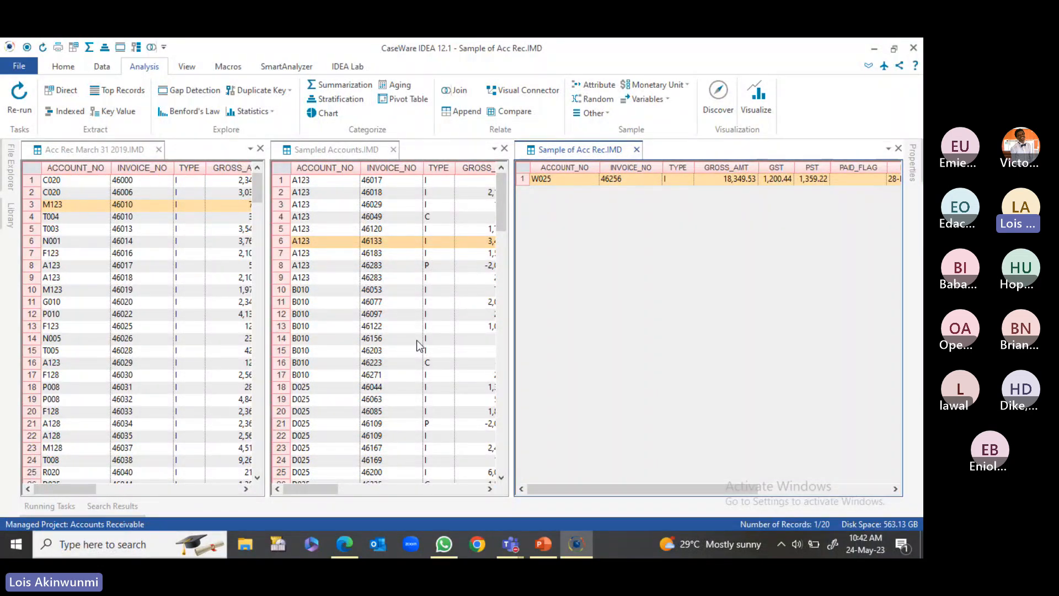
# Filter Sampled Accounts by ACCOUNT_NO to the same account as the filtered Sample of Acc Rec record
pyautogui.scroll(-6, 374, 313)
pyautogui.scroll(-20, 373, 313)
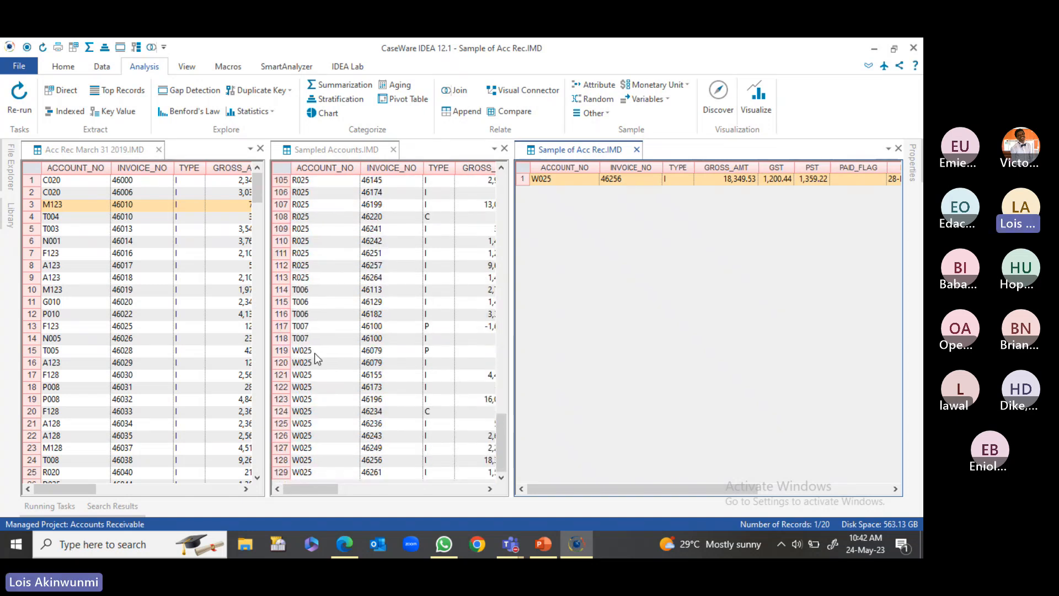
pyautogui.click(314, 353)
pyautogui.rightClick(312, 355)
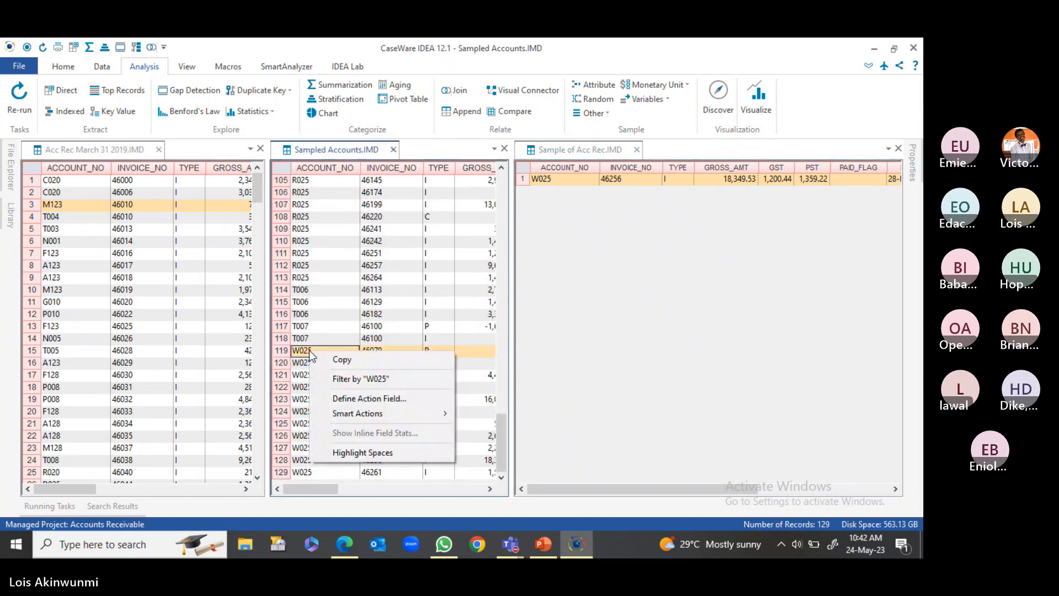
pyautogui.click(346, 380)
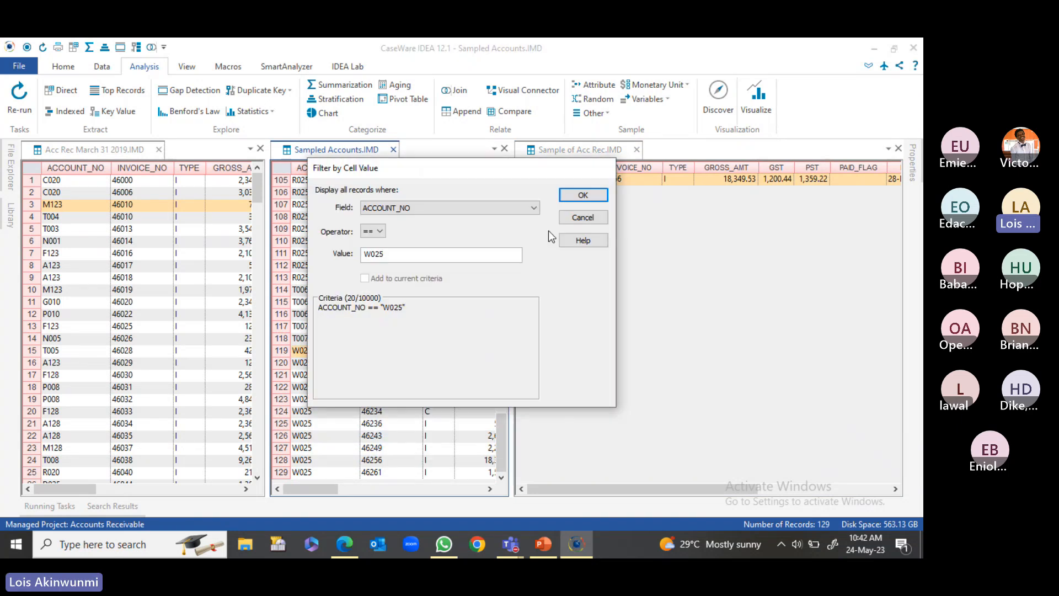
pyautogui.click(583, 194)
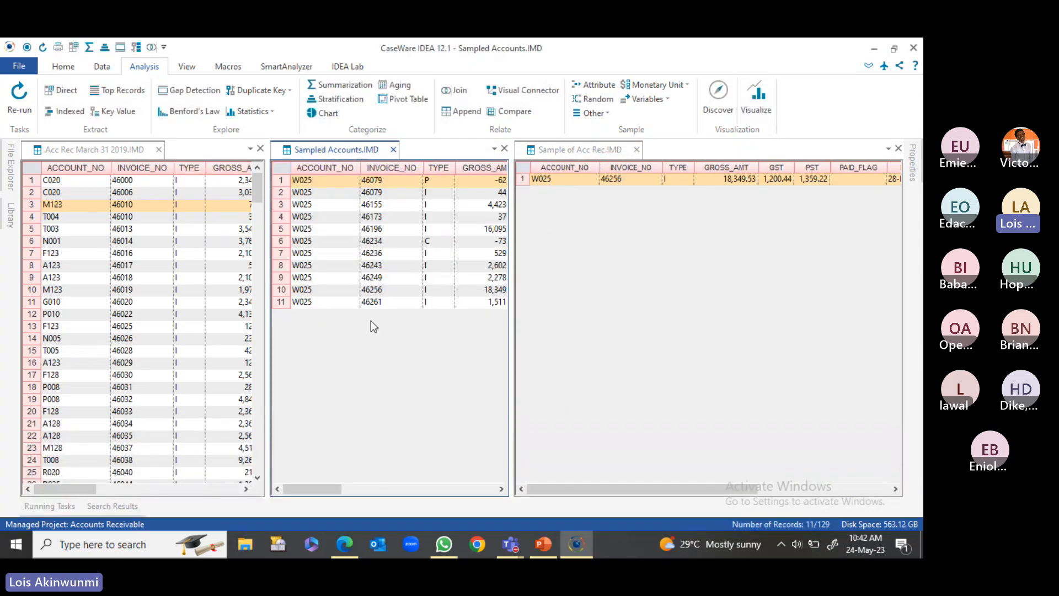
pyautogui.click(500, 489)
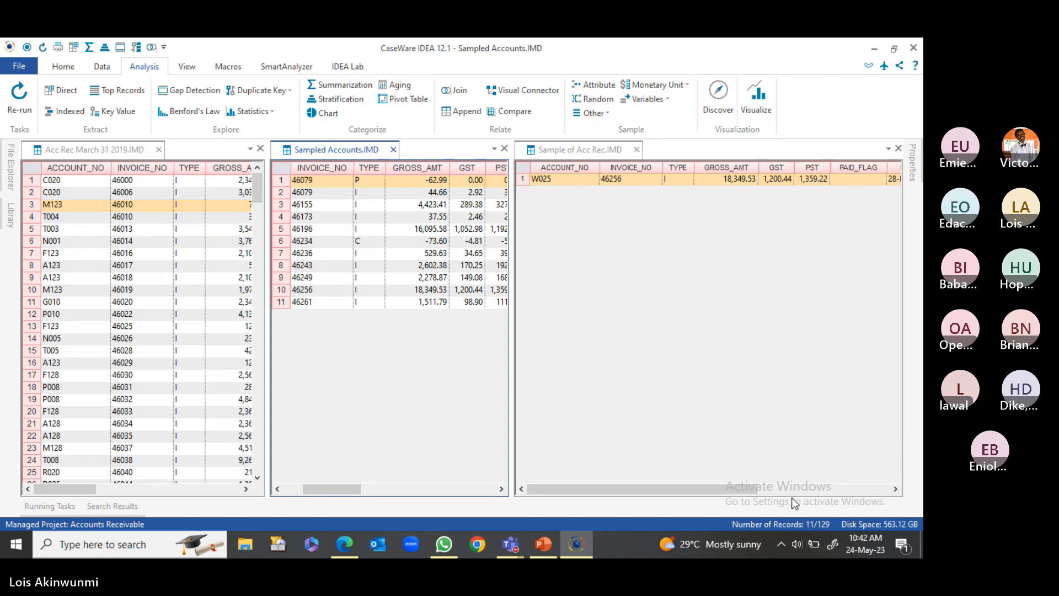
# Filter Acc Rec March 31 2019 by ACCOUNT_NO to the same account as the other two databases
pyautogui.scroll(-20, 116, 325)
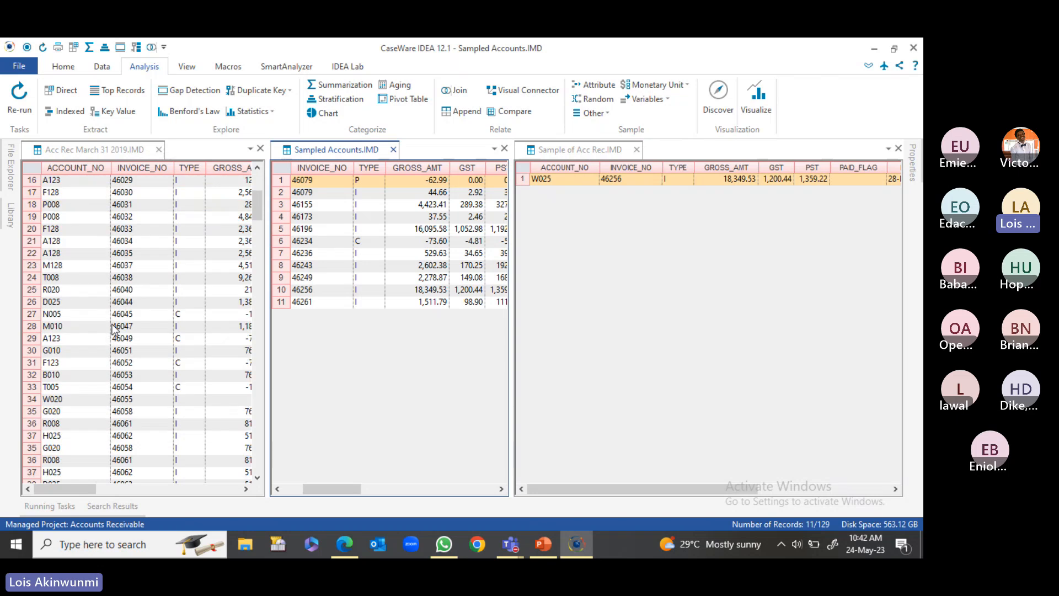
pyautogui.scroll(-20, 113, 327)
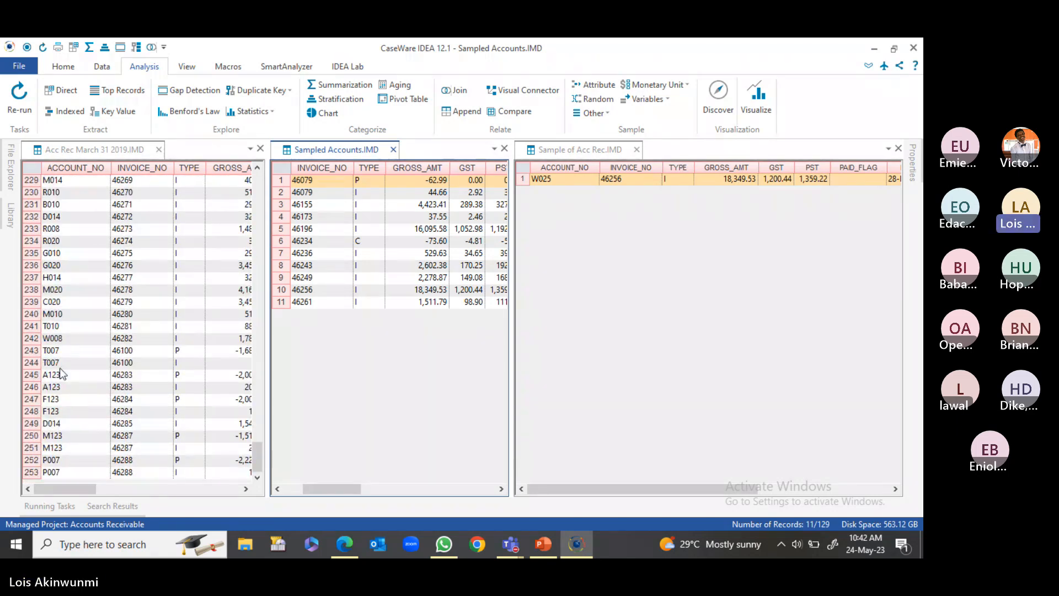
pyautogui.scroll(4, 72, 228)
pyautogui.scroll(3, 73, 223)
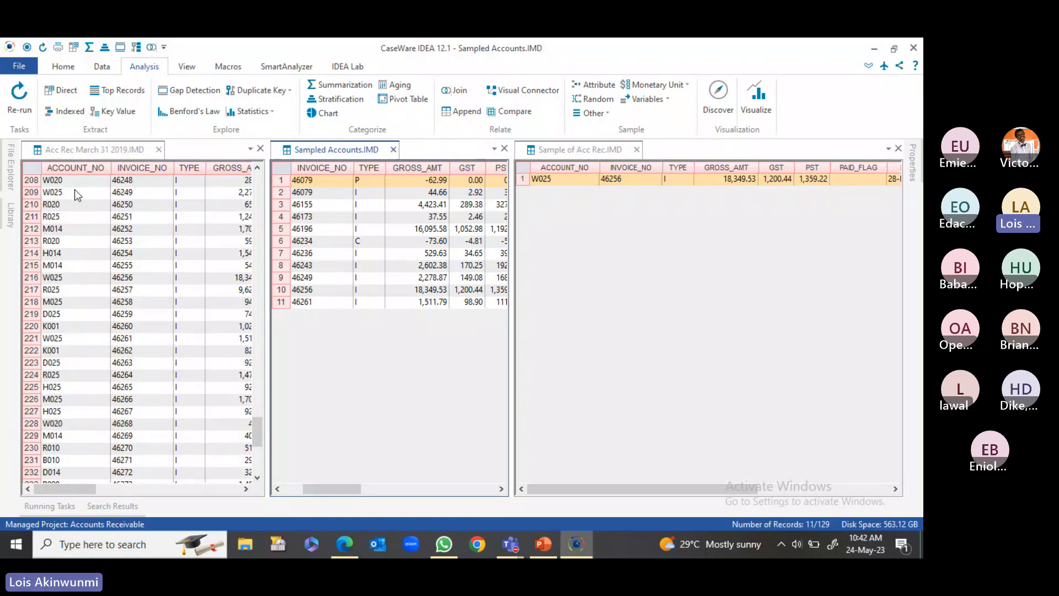
pyautogui.rightClick(74, 190)
pyautogui.click(115, 218)
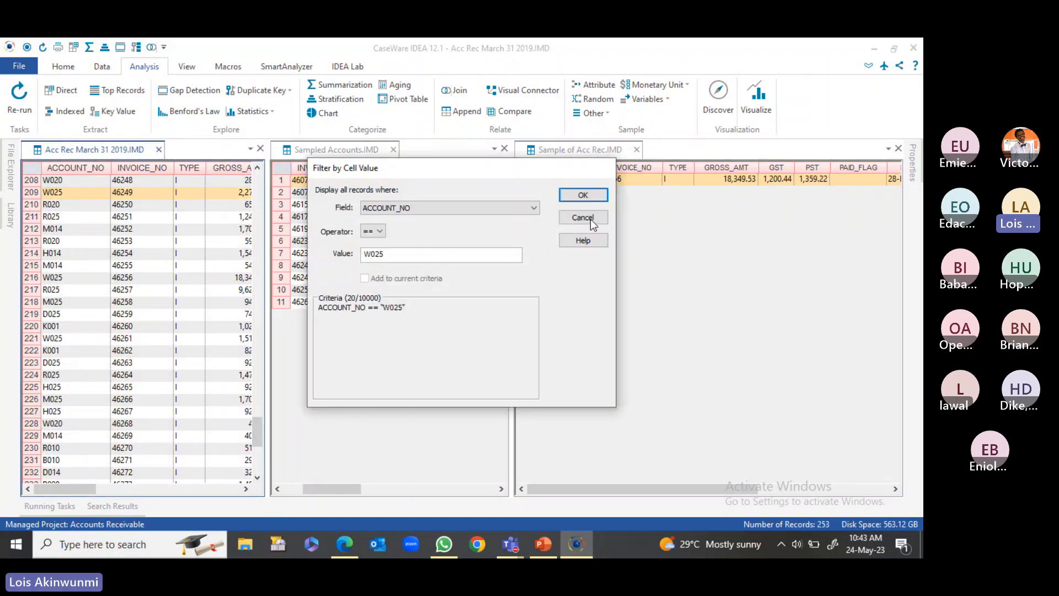
pyautogui.click(588, 197)
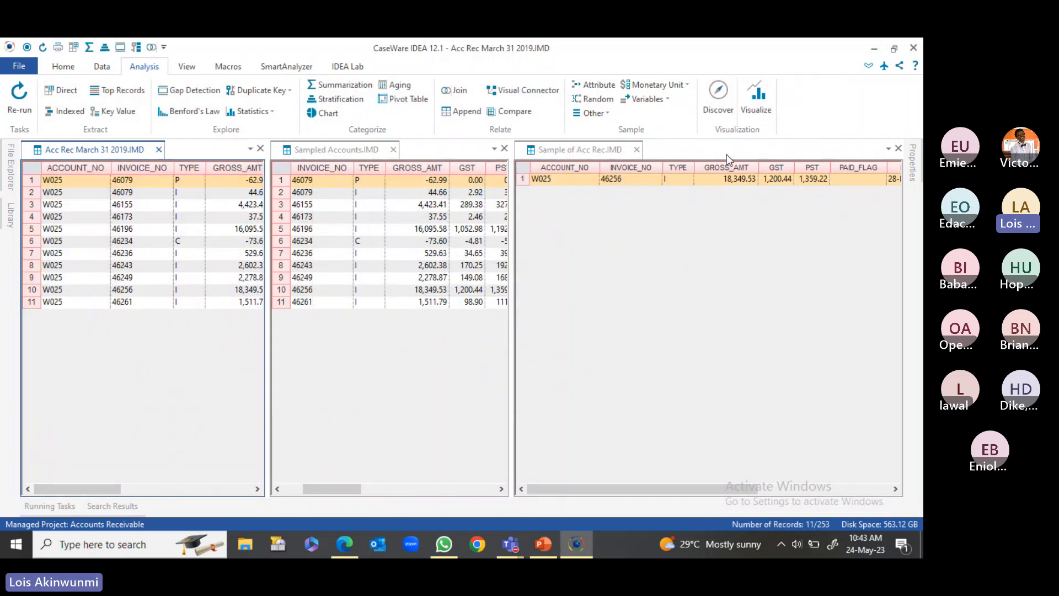
# Clear the ACCOUNT_NO criteria from the Sampled Accounts database
pyautogui.click(620, 180)
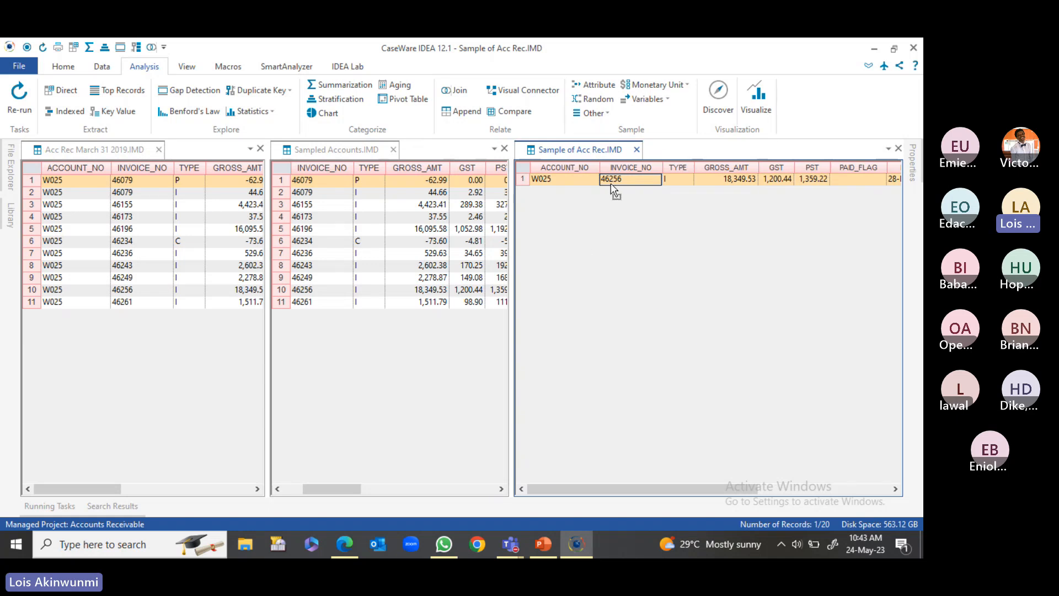
pyautogui.click(350, 241)
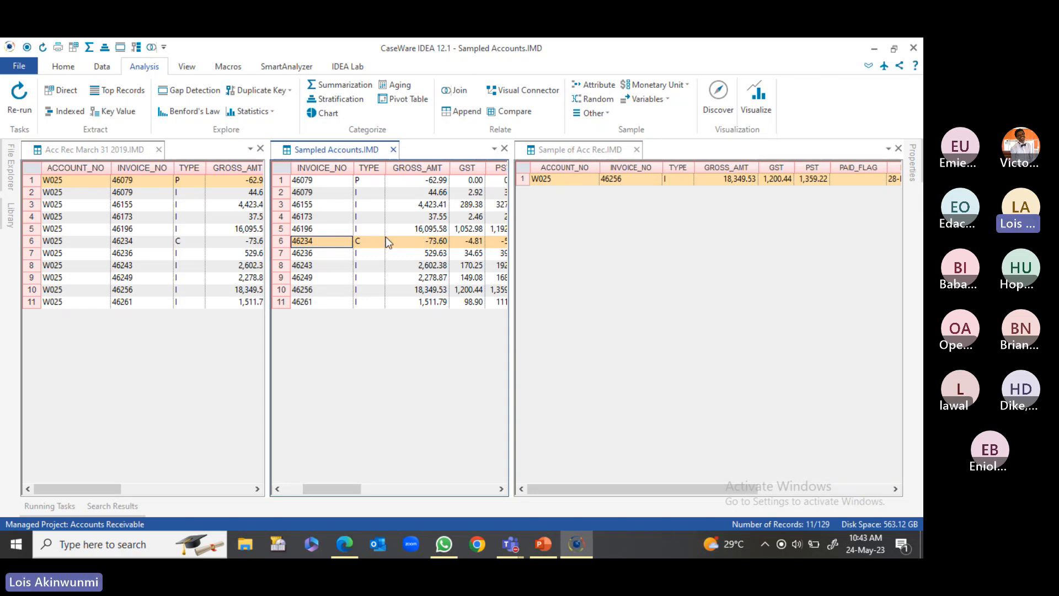
pyautogui.click(913, 163)
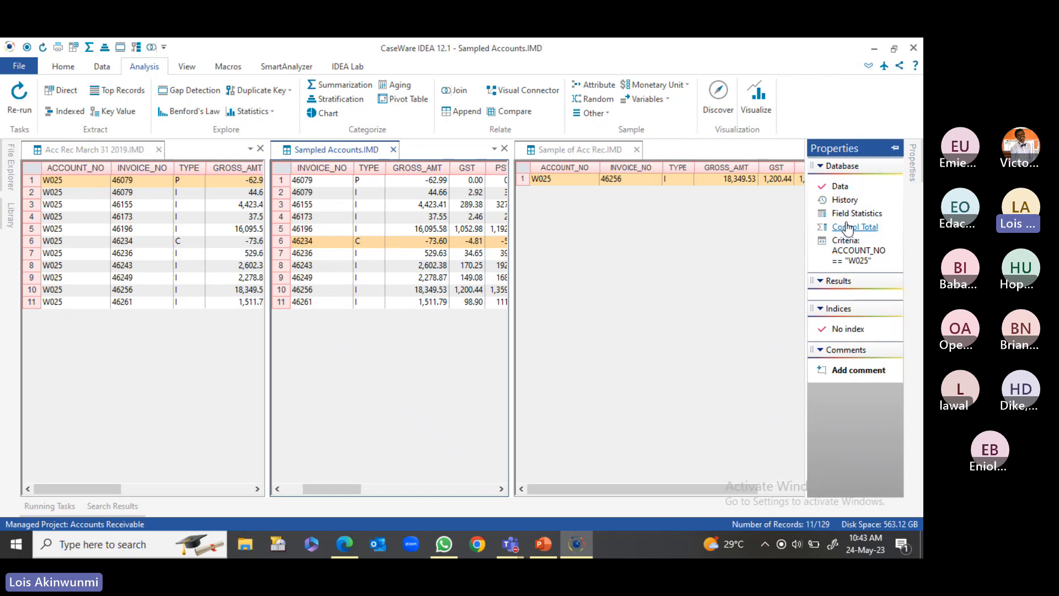
pyautogui.rightClick(855, 255)
pyautogui.click(855, 270)
# Clear the ACCOUNT_NO criteria from the Acc Rec March 31 2019 database
pyautogui.click(225, 230)
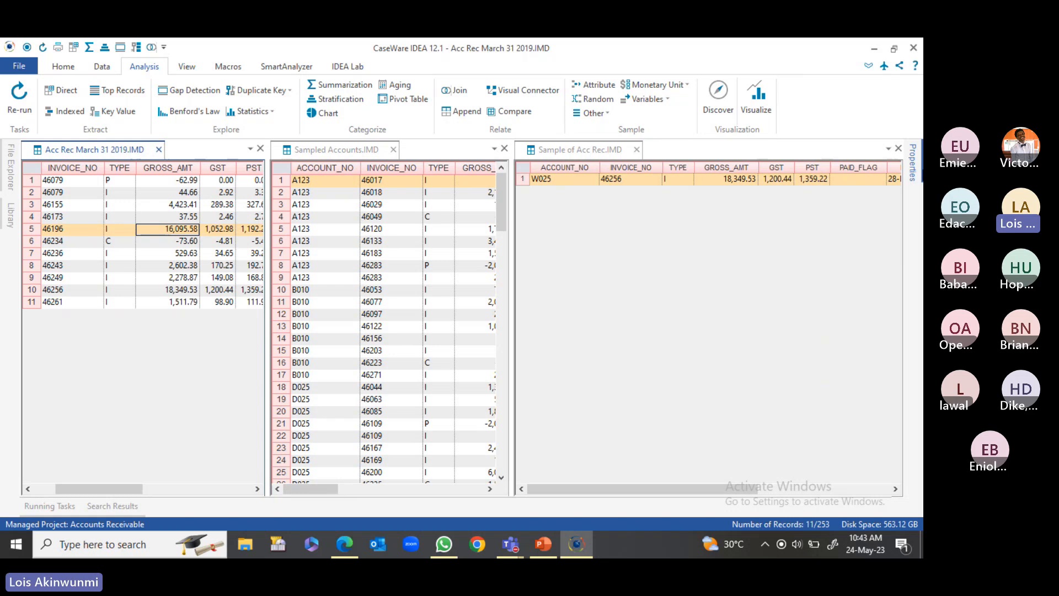
pyautogui.click(912, 163)
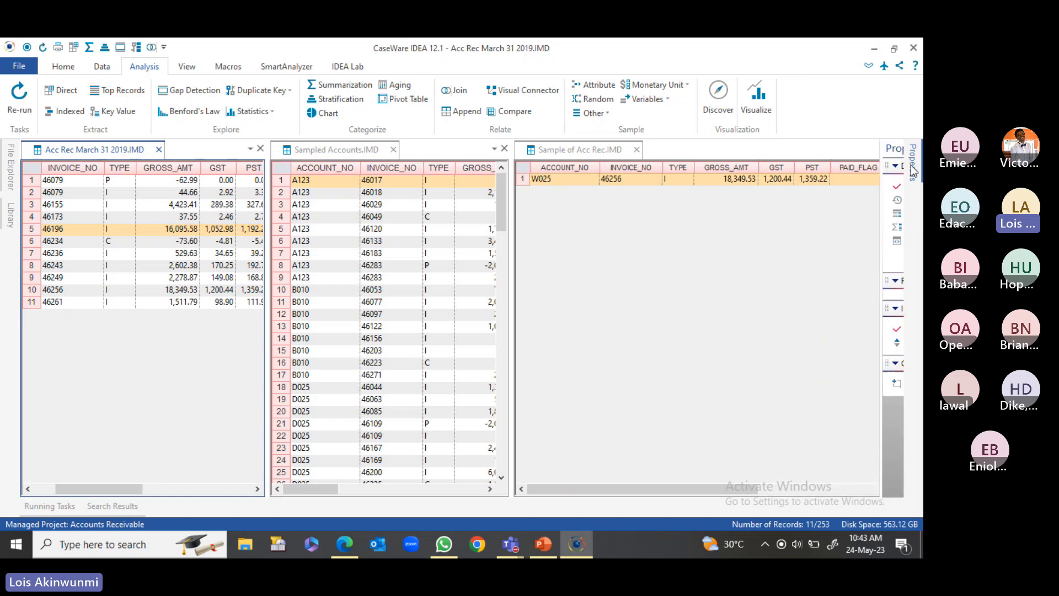
pyautogui.rightClick(868, 265)
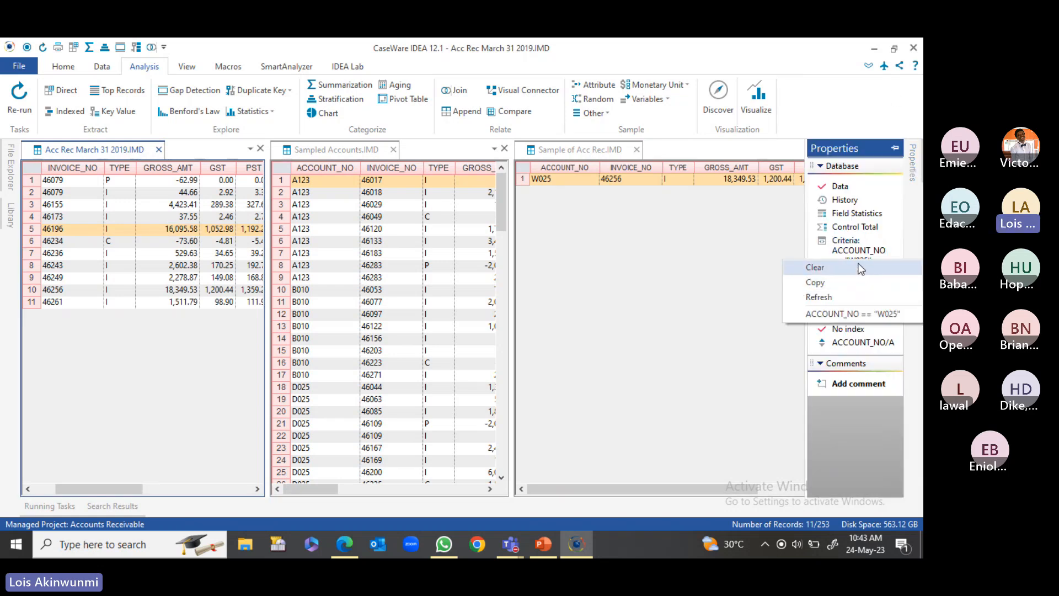
pyautogui.click(862, 268)
# Clear the ACCOUNT_NO criteria from Sample of Acc Rec and close all open databases
pyautogui.click(621, 181)
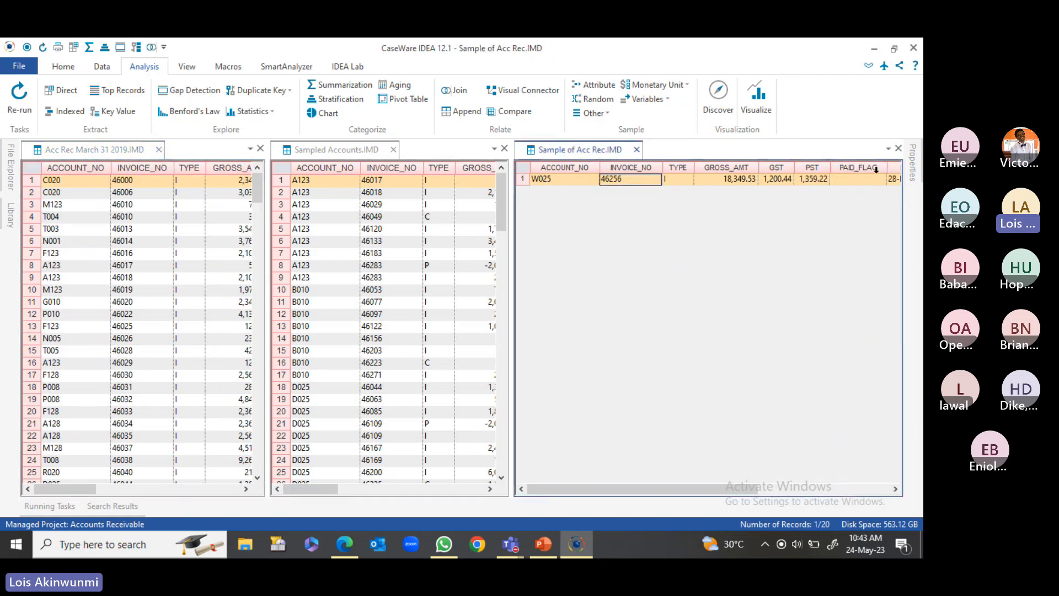
pyautogui.click(913, 165)
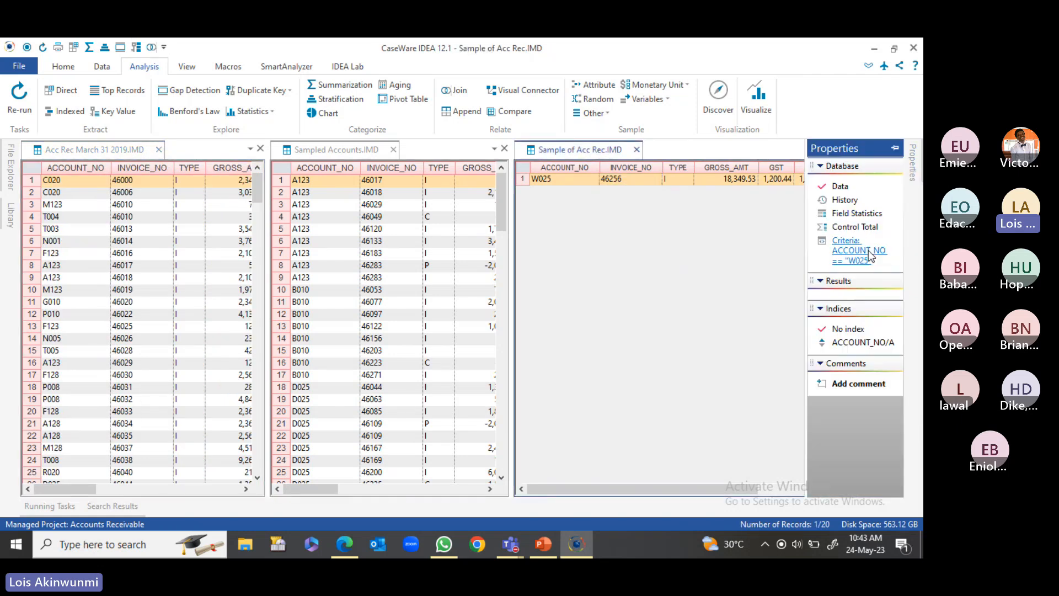
pyautogui.rightClick(870, 256)
pyautogui.click(863, 267)
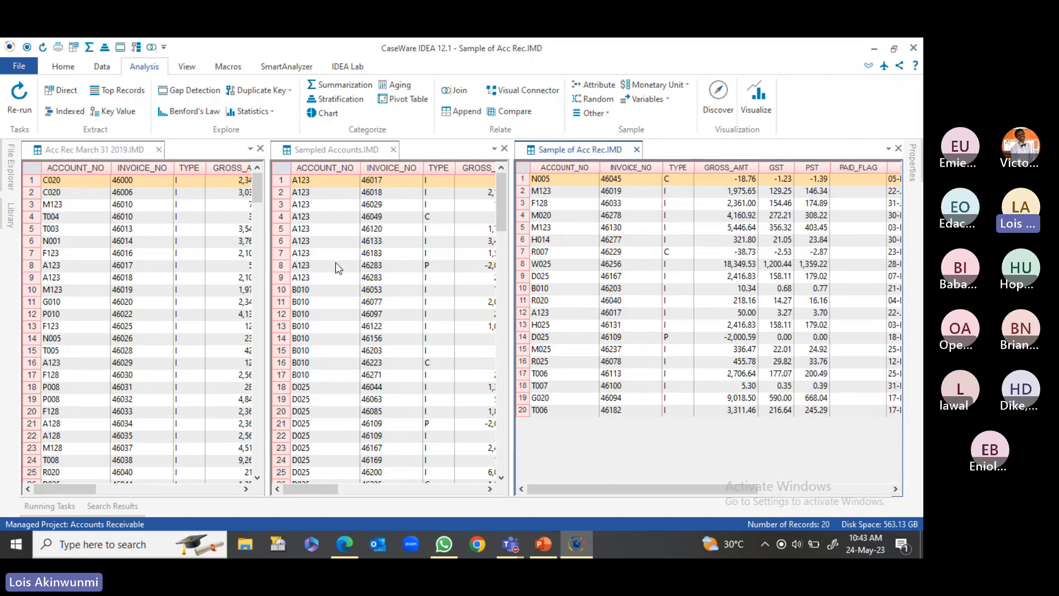
pyautogui.rightClick(617, 152)
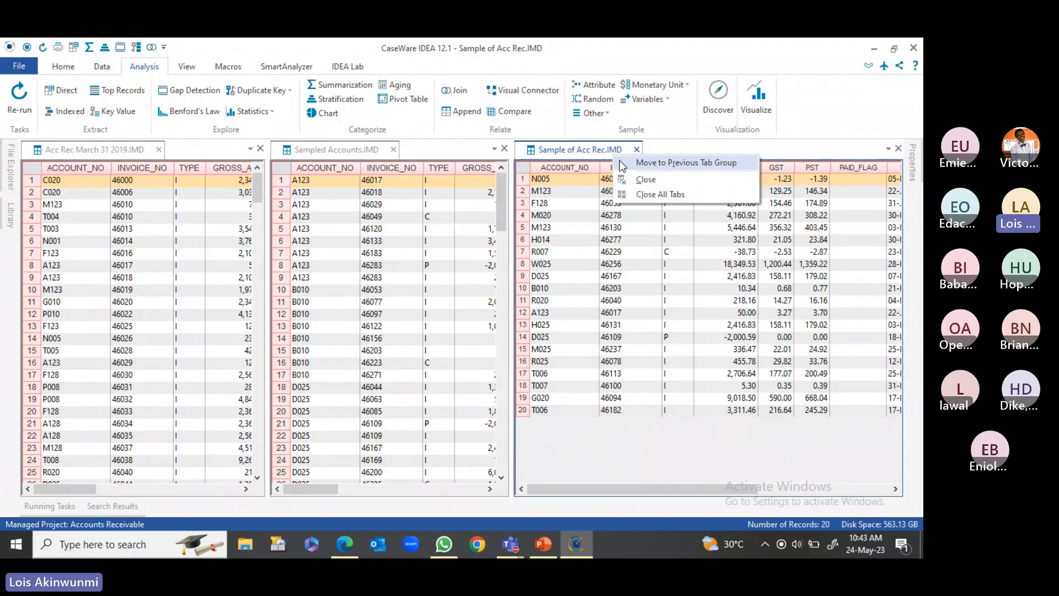
pyautogui.click(646, 193)
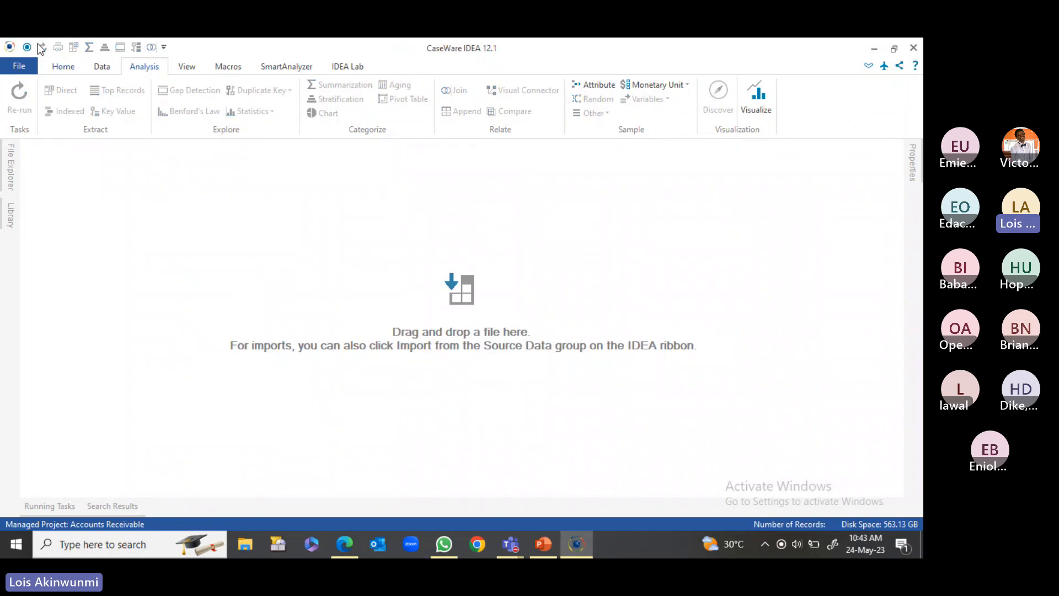
# Open the Project Overview and follow the graphic task flow through to the Sampled Accounts join
pyautogui.click(62, 67)
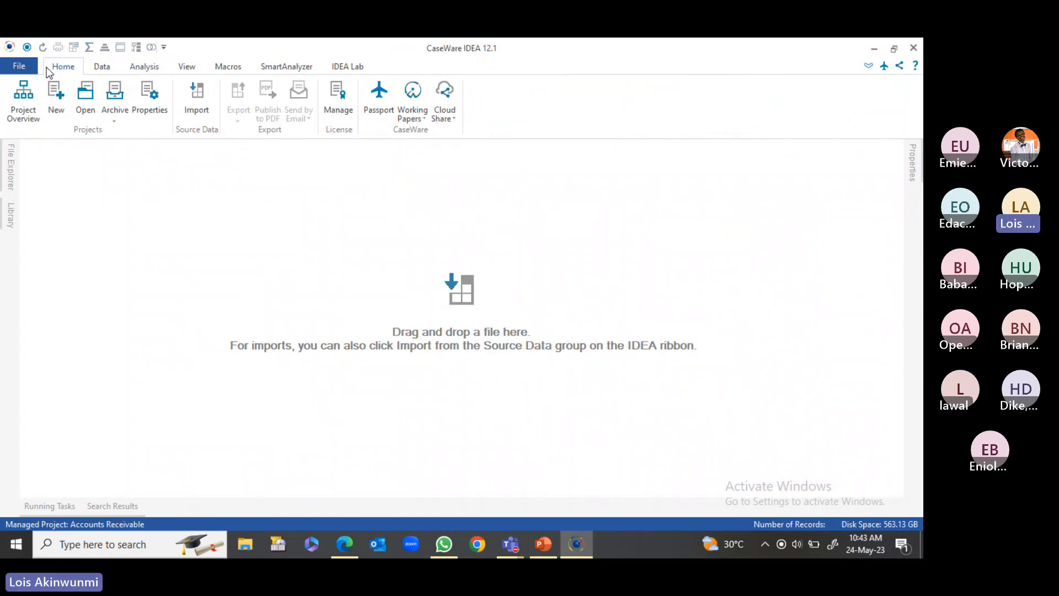
pyautogui.click(23, 102)
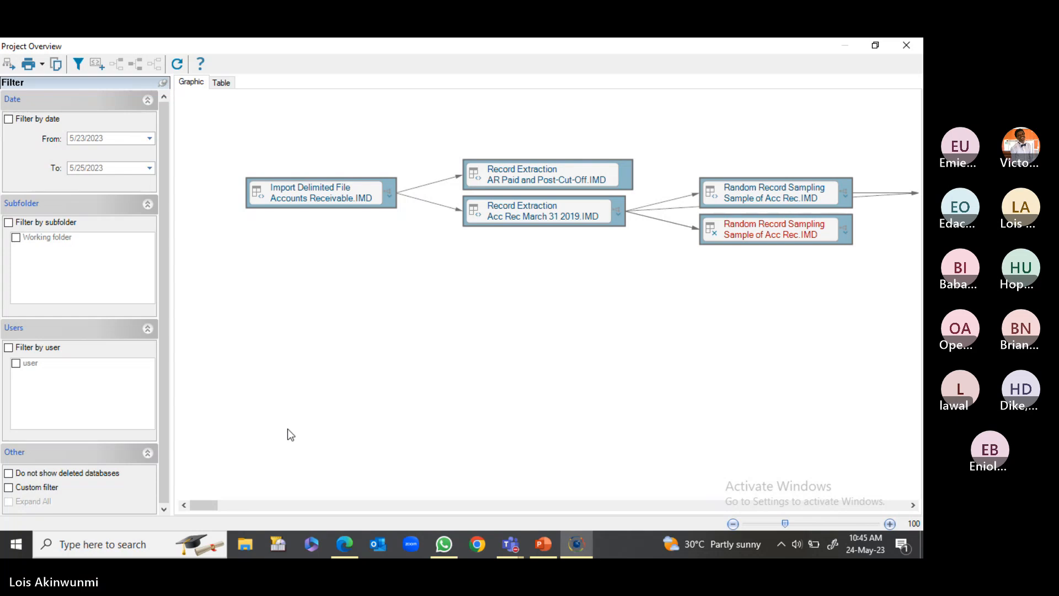
pyautogui.hscroll(3, 810, 508)
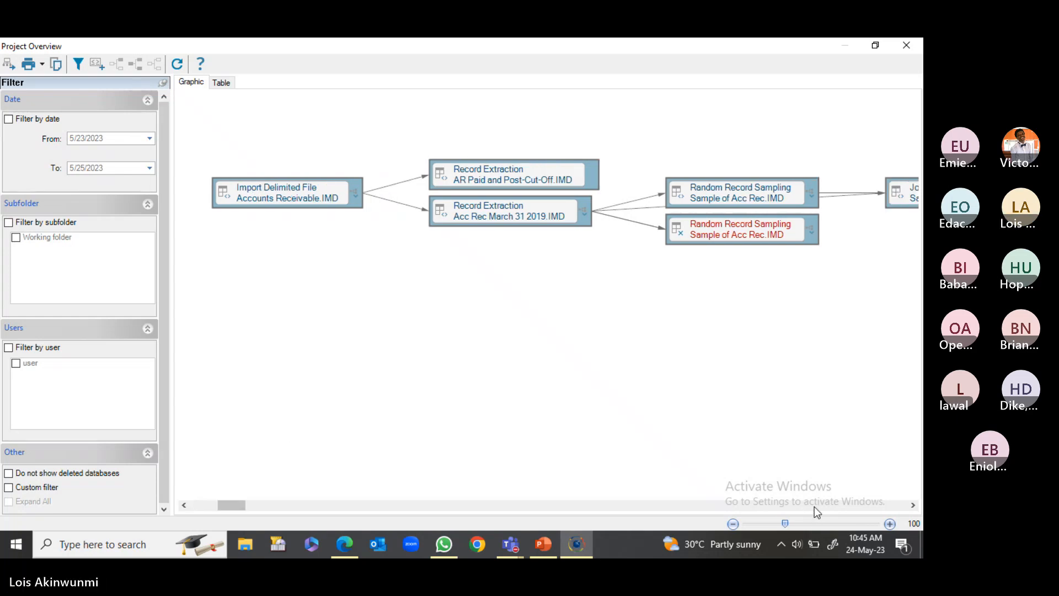
pyautogui.hscroll(10, 815, 506)
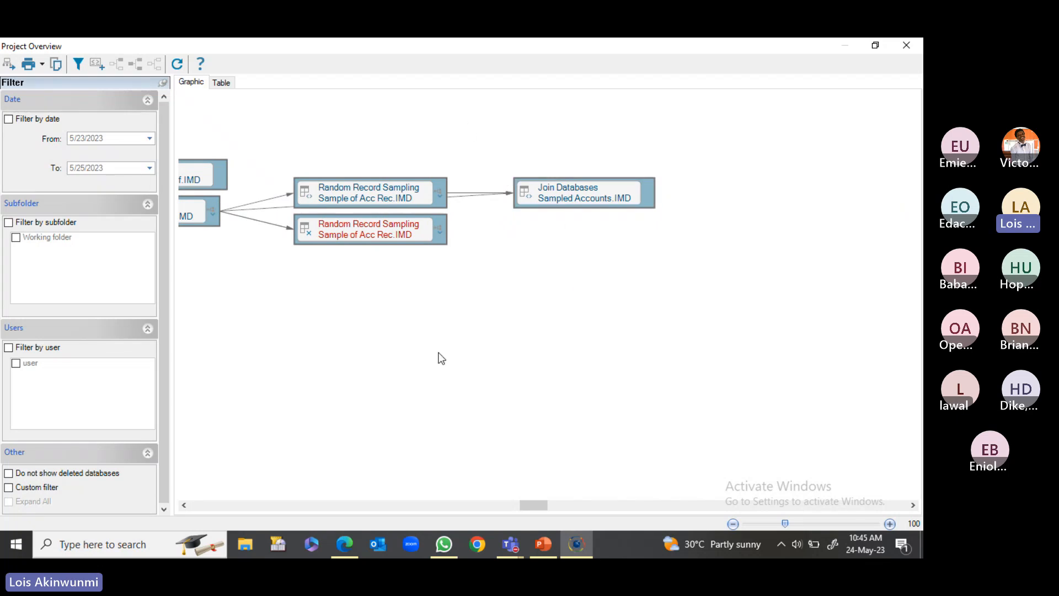
# Start creating an IDEAScript macro from the Project Overview, selecting the Sampled Accounts join with all its inherited tasks
pyautogui.click(97, 64)
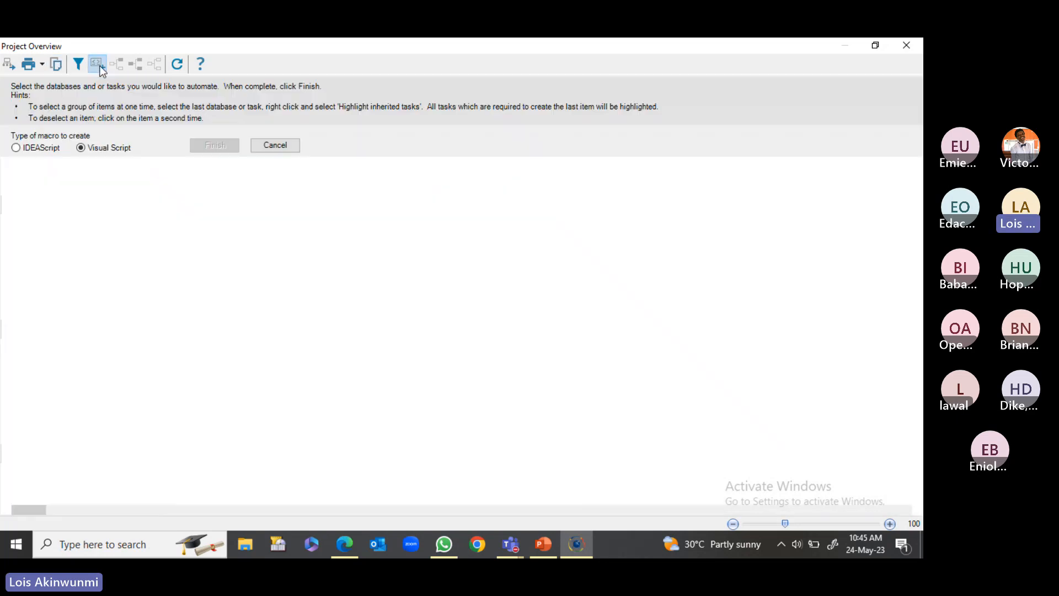
pyautogui.click(25, 150)
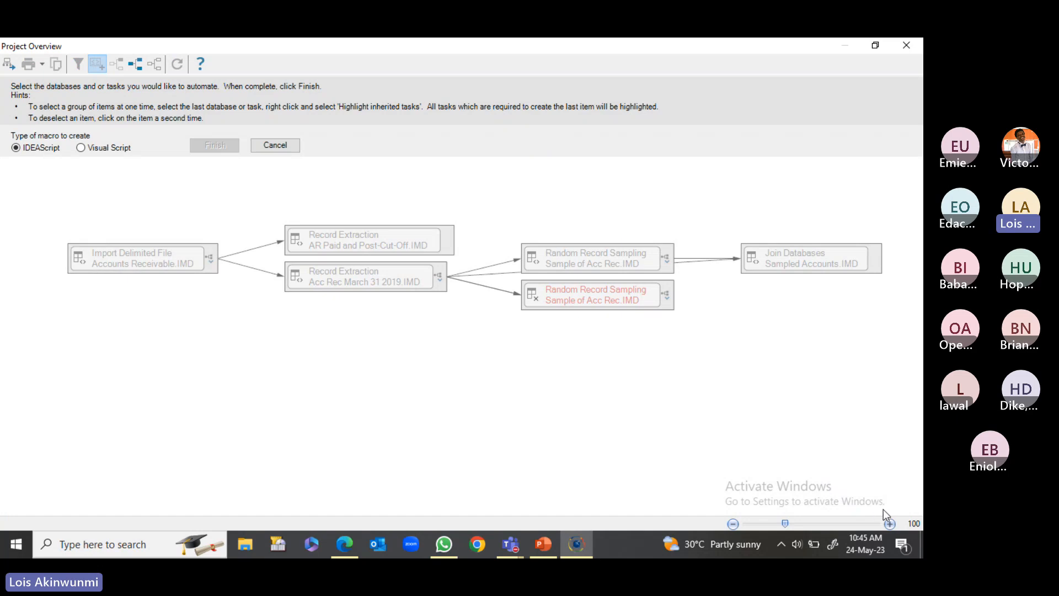
pyautogui.click(823, 258)
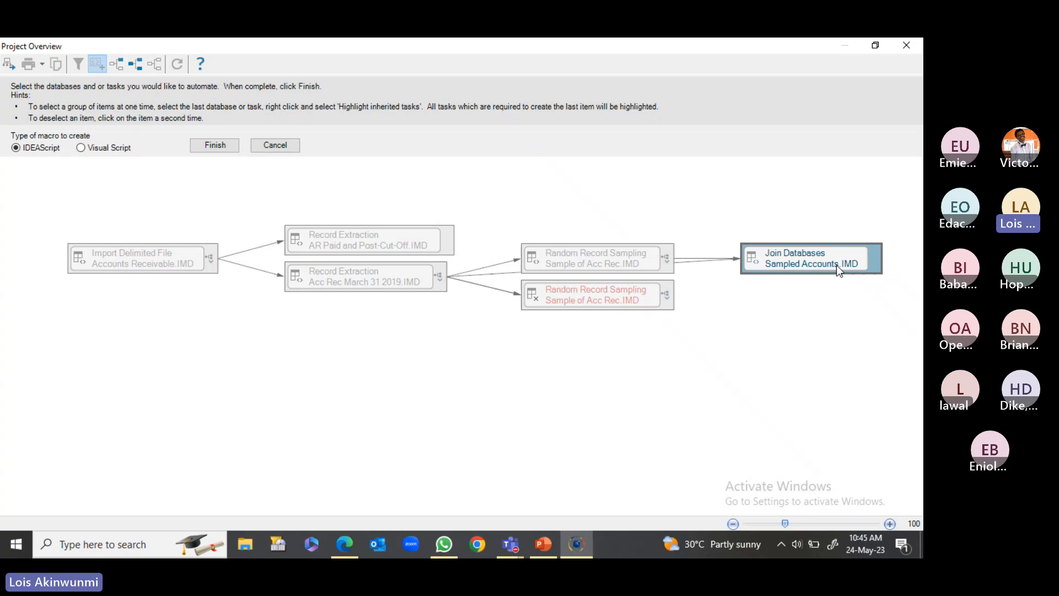
pyautogui.rightClick(779, 256)
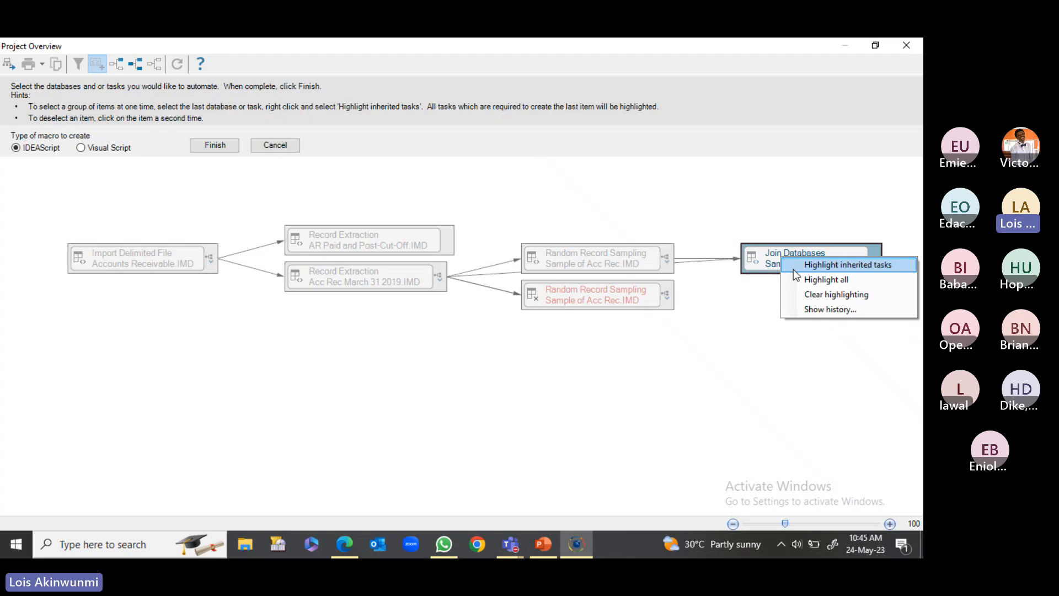
pyautogui.click(796, 265)
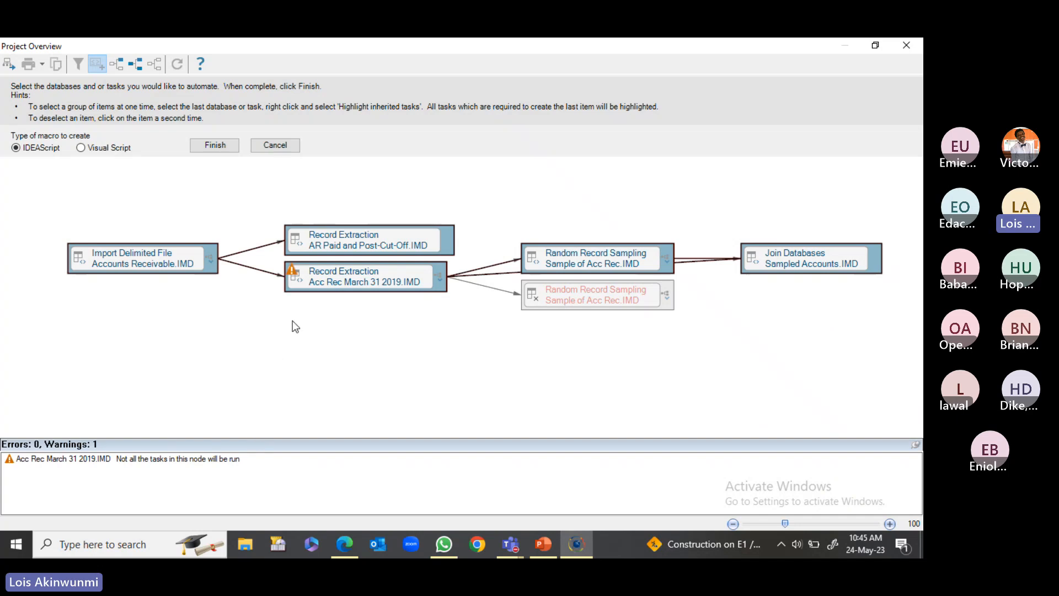
pyautogui.click(302, 276)
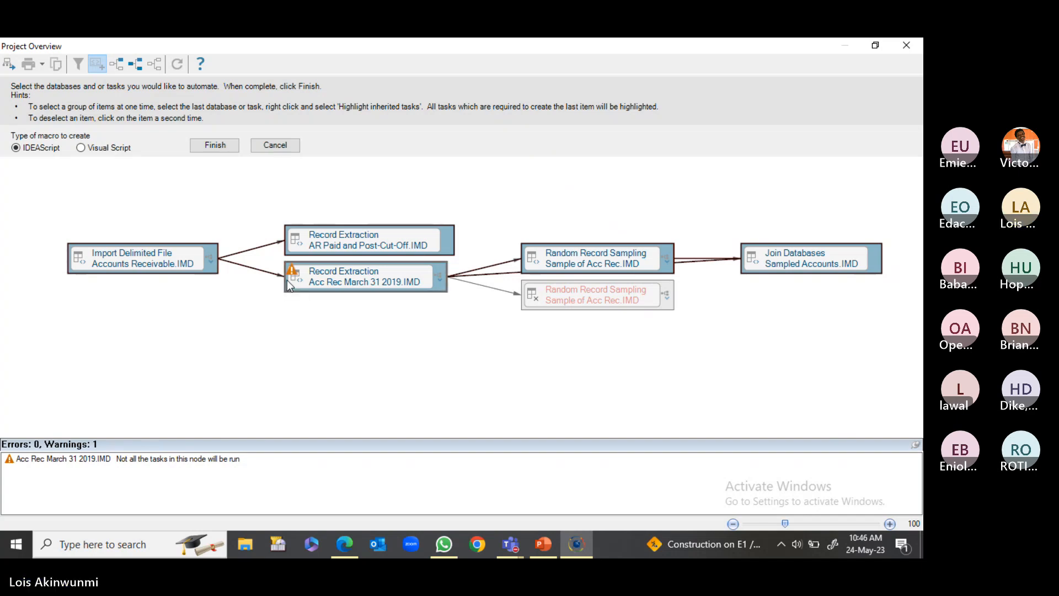
# Finish the macro selection, close the Project Overview to generate the IDEAScript, and maximize the script editor
pyautogui.click(221, 145)
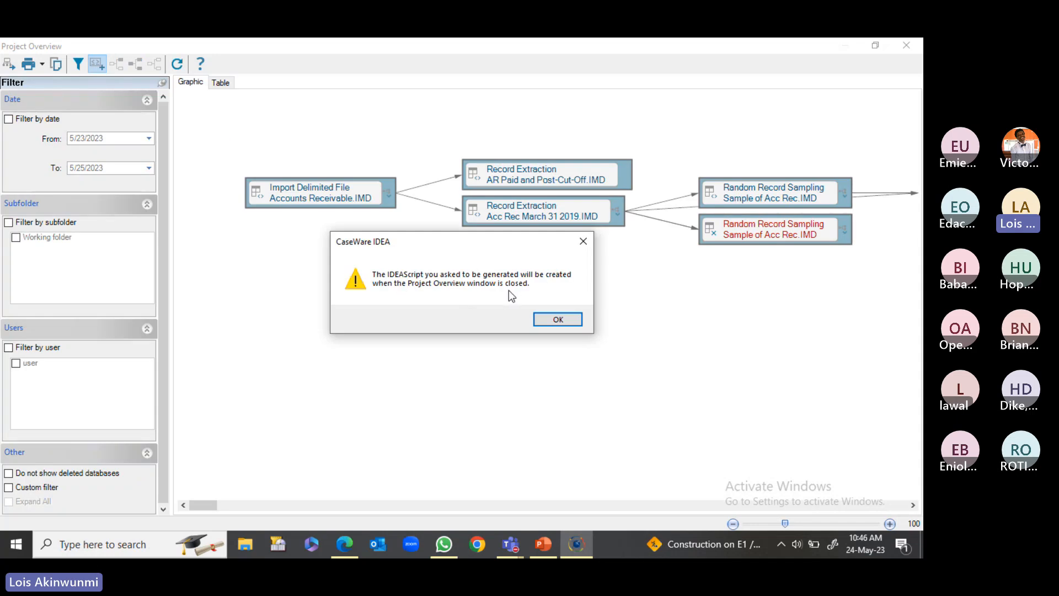
pyautogui.click(554, 320)
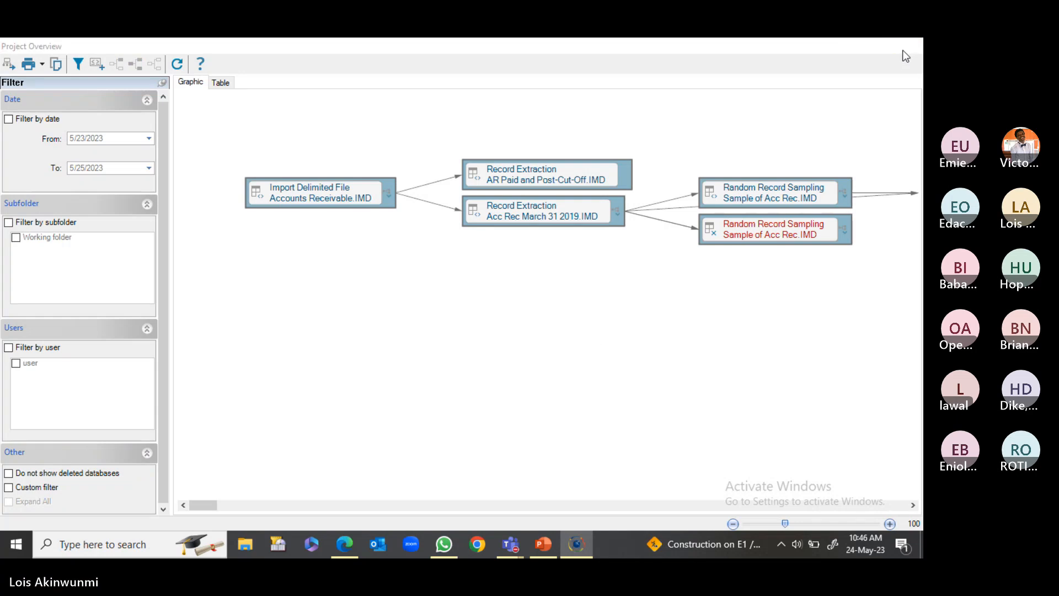
pyautogui.click(905, 56)
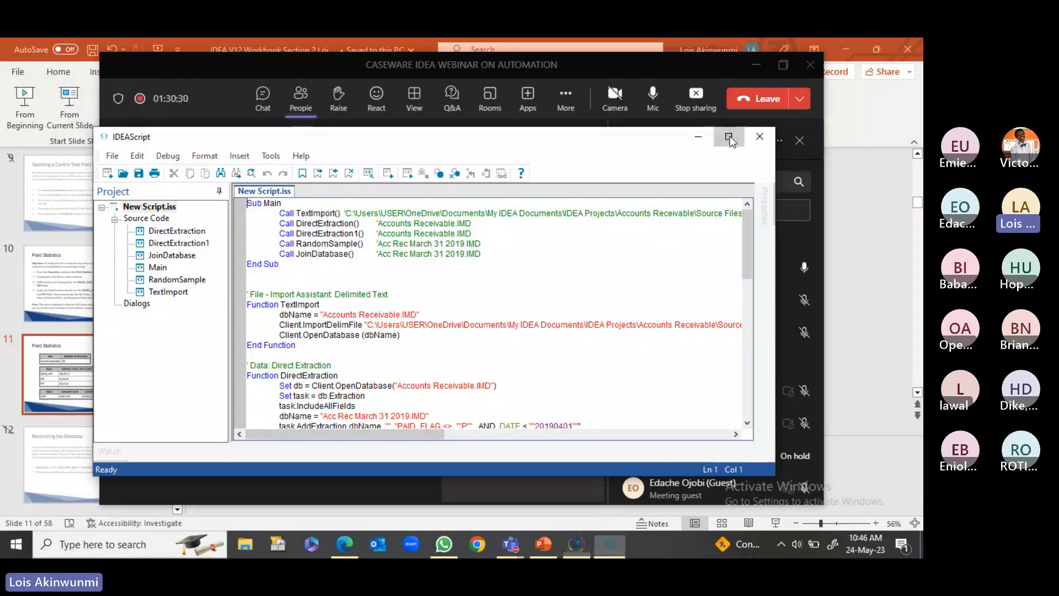
pyautogui.click(728, 136)
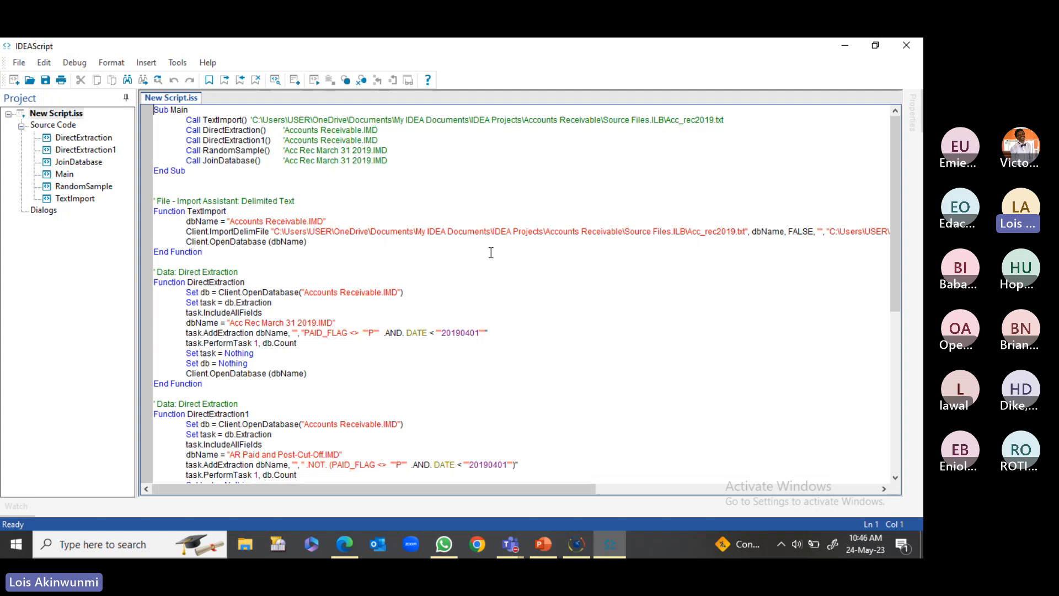
# Examine the generated script's main calls and its TextImport, DirectExtraction and DirectExtraction1 functions
pyautogui.click(197, 131)
pyautogui.scroll(-2, 215, 182)
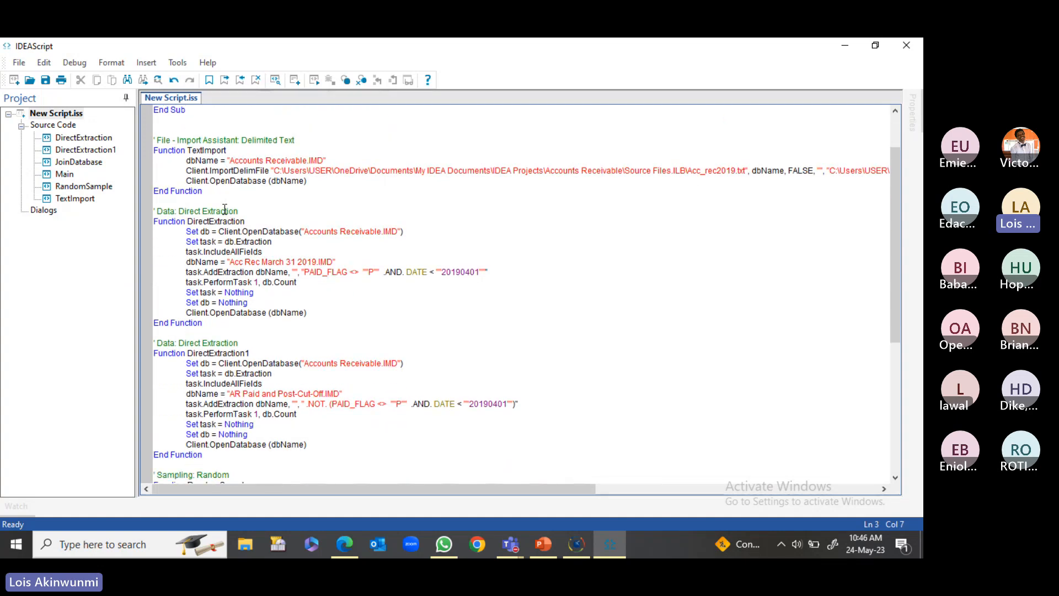
pyautogui.click(195, 151)
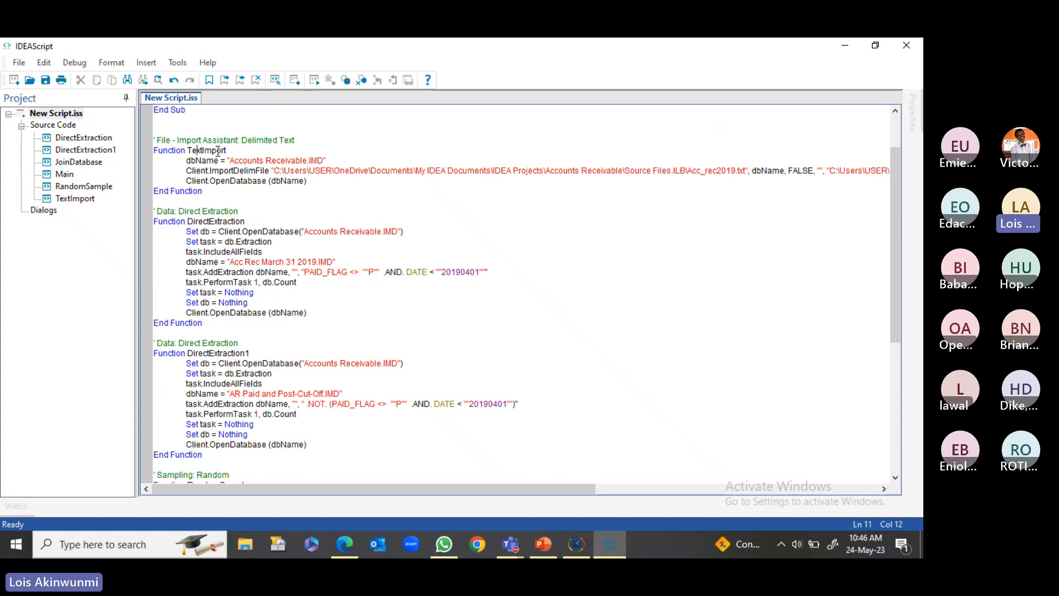
pyautogui.scroll(-3, 218, 160)
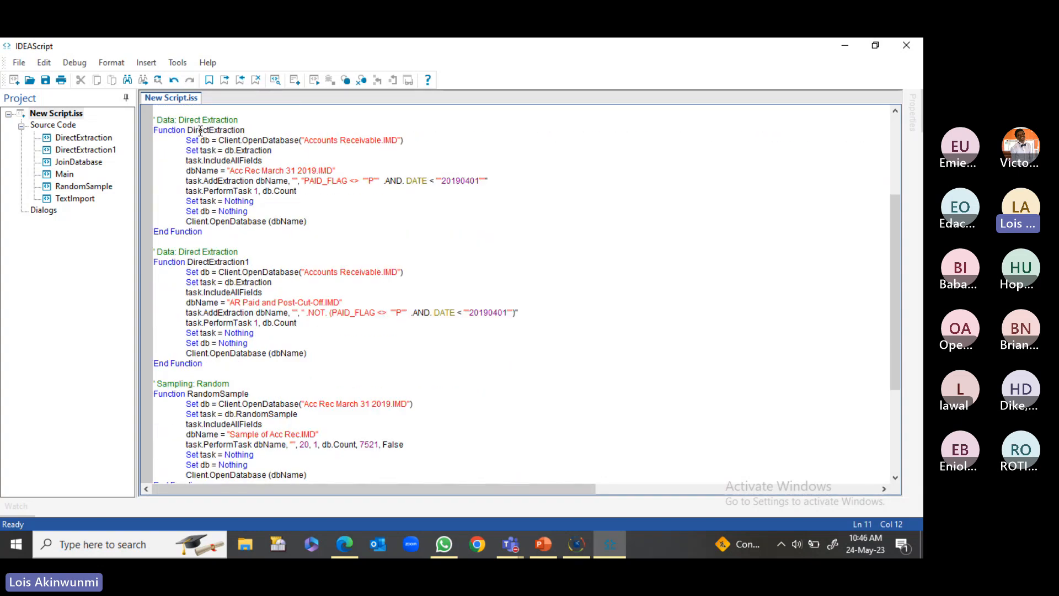
pyautogui.click(226, 171)
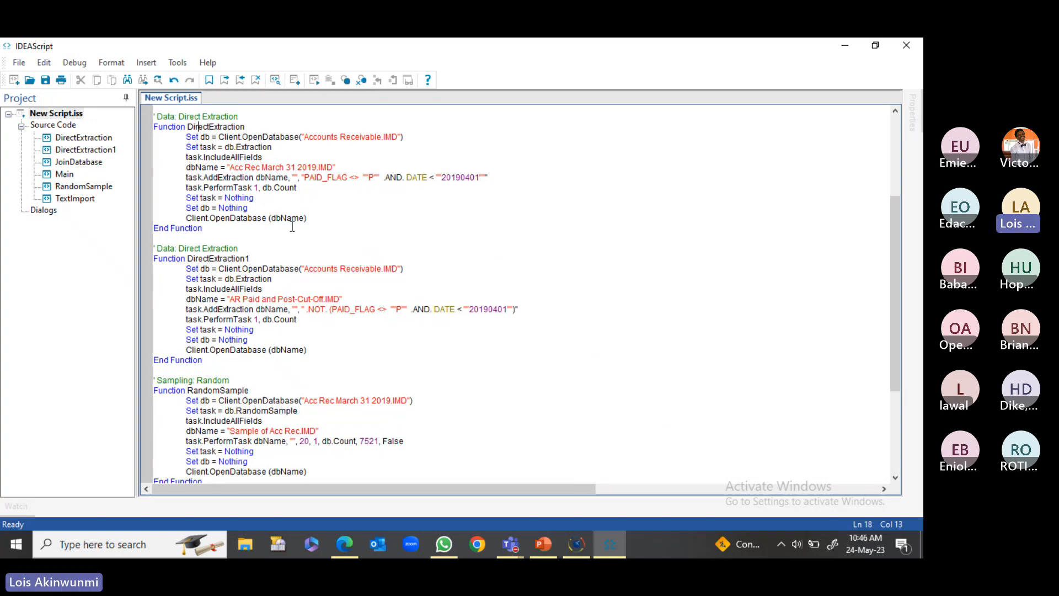
pyautogui.scroll(-2, 276, 215)
pyautogui.click(263, 211)
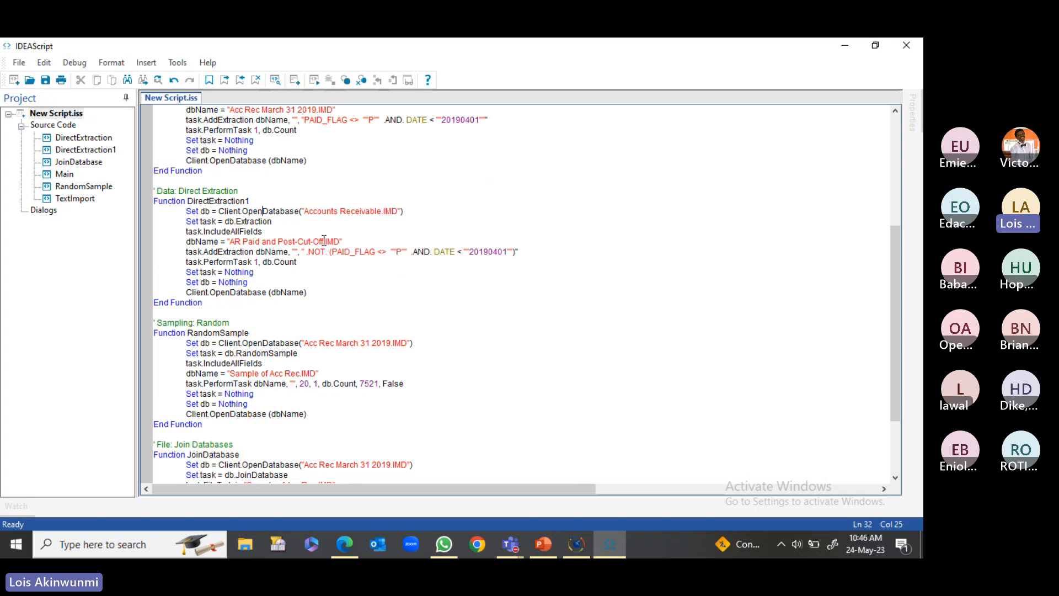
pyautogui.scroll(-3, 257, 292)
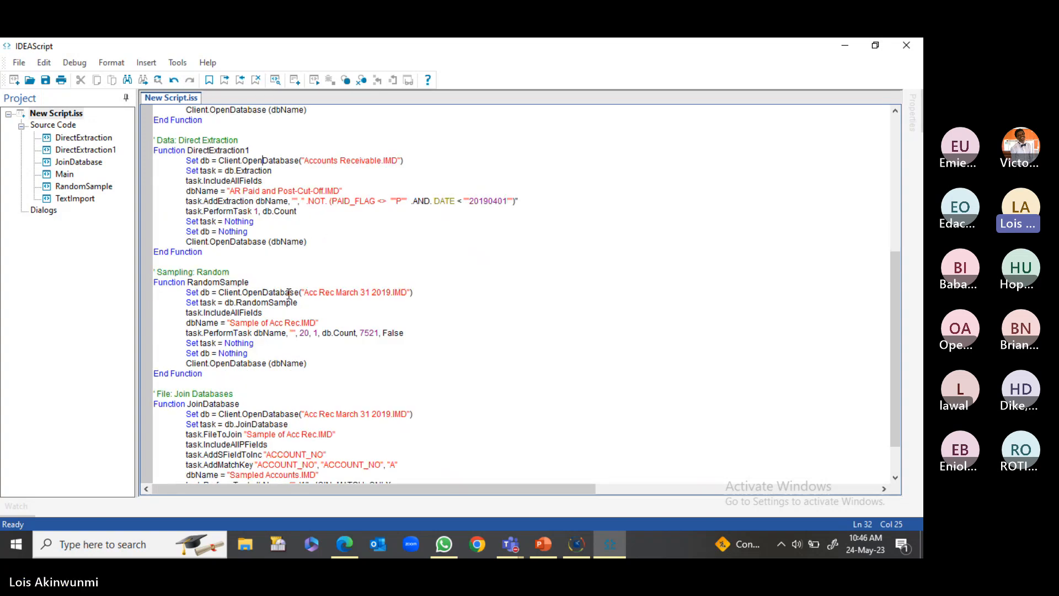
# Examine the RandomSample and JoinDatabase functions, including the primary database that the join opens
pyautogui.click(236, 263)
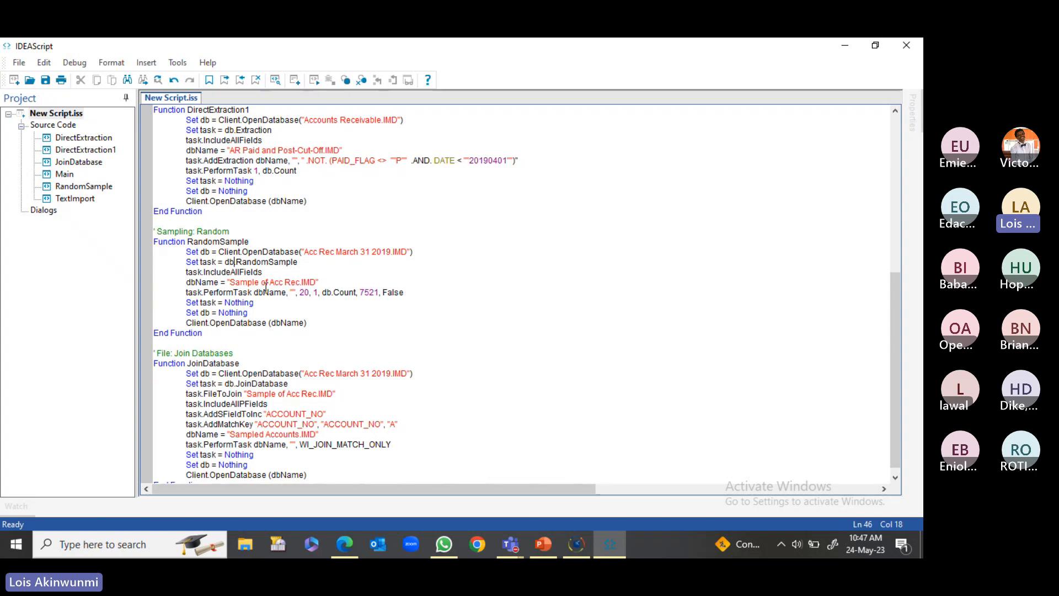
pyautogui.click(302, 393)
pyautogui.scroll(-1, 197, 368)
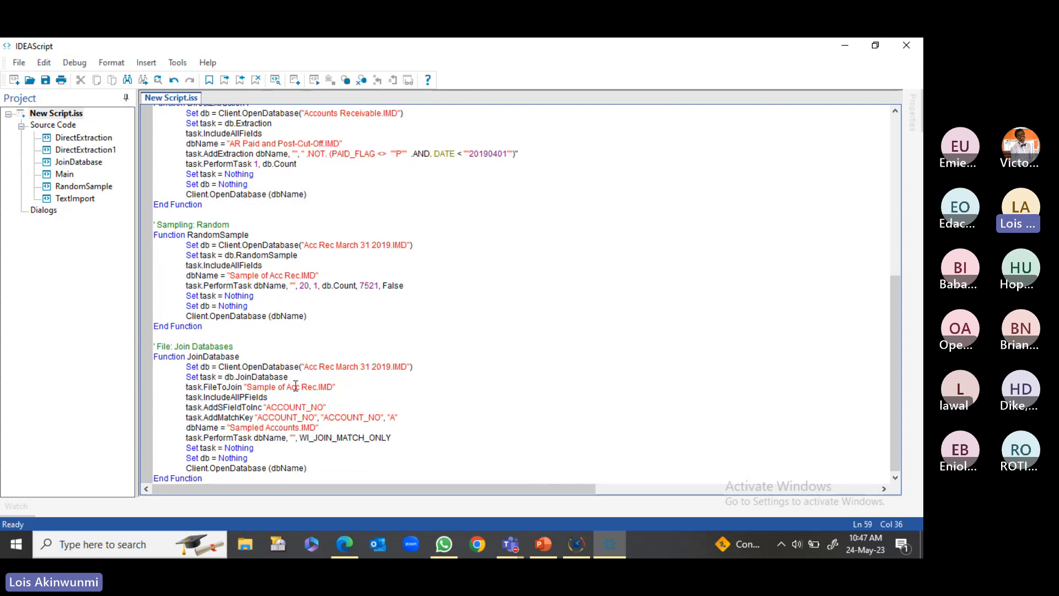
pyautogui.doubleClick(337, 366)
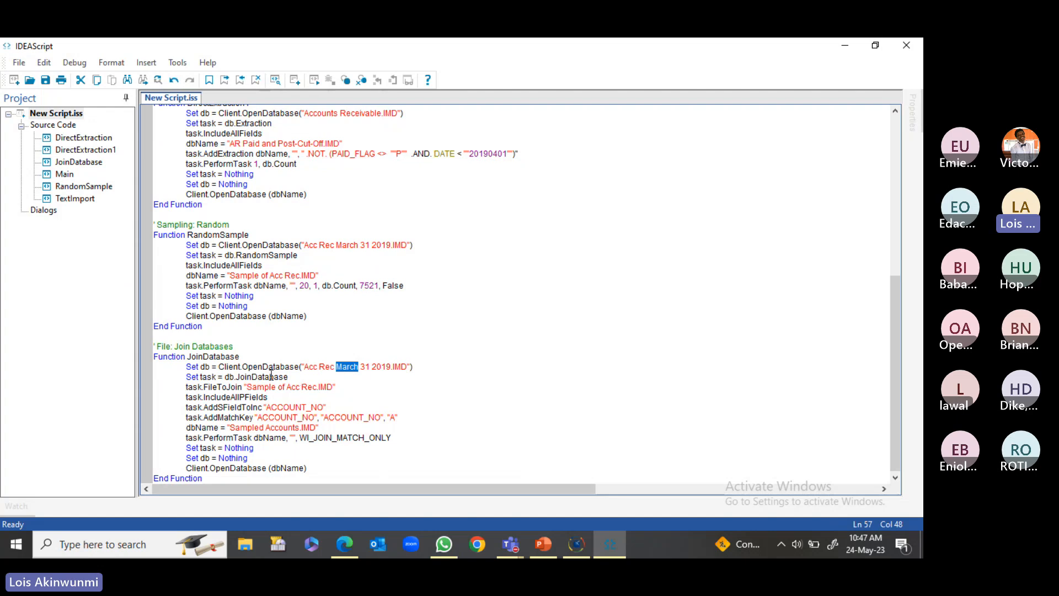
pyautogui.click(309, 366)
pyautogui.doubleClick(309, 366)
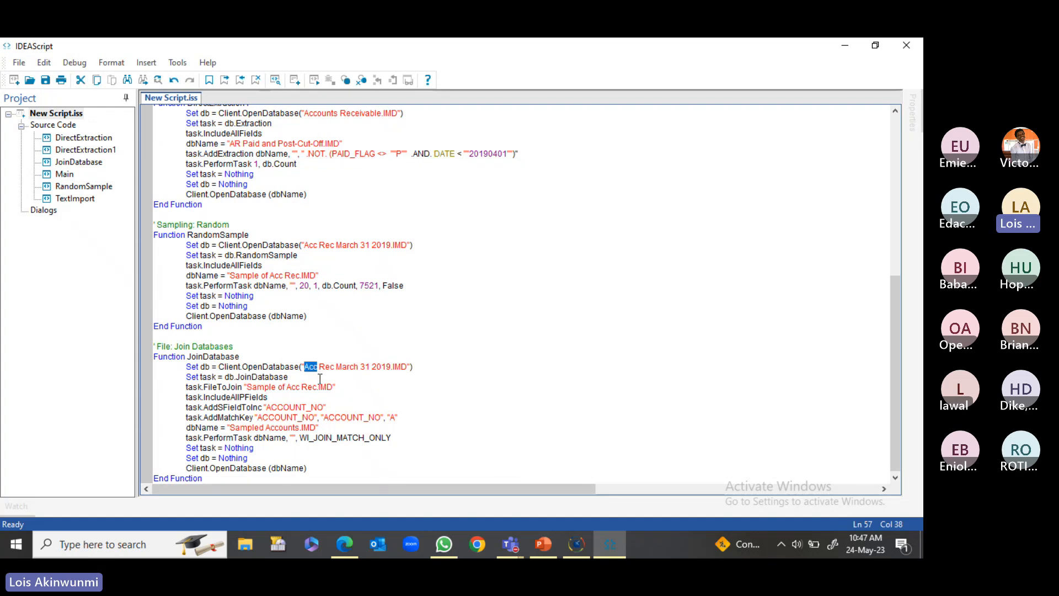
# Examine how the sample database created in RandomSample is used as the secondary file in JoinDatabase, including the ACCOUNT_NO field
pyautogui.doubleClick(270, 387)
pyautogui.moveTo(155, 224); pyautogui.dragTo(150, 342)
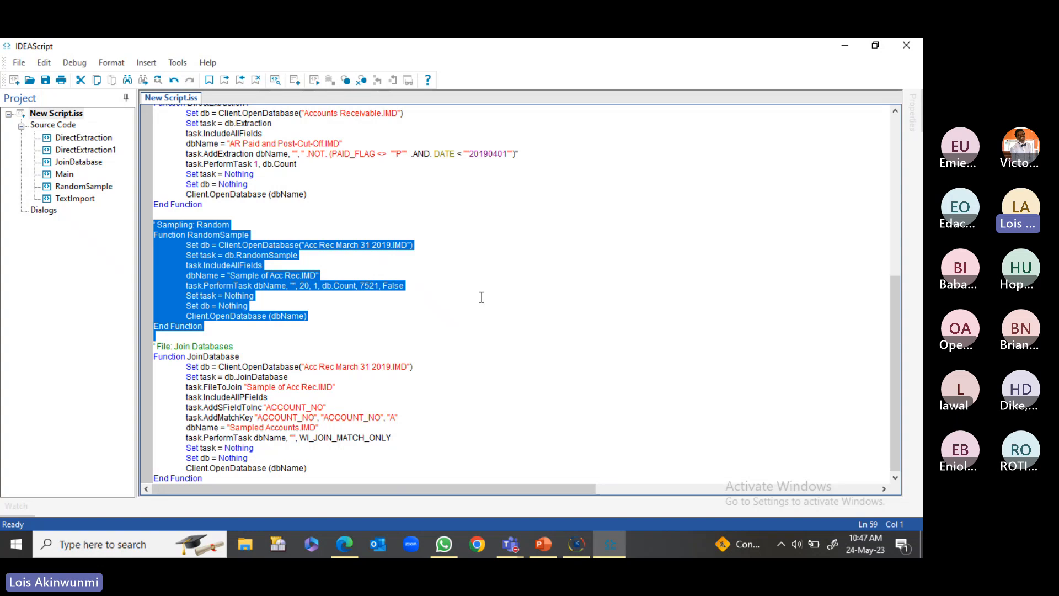
pyautogui.click(266, 289)
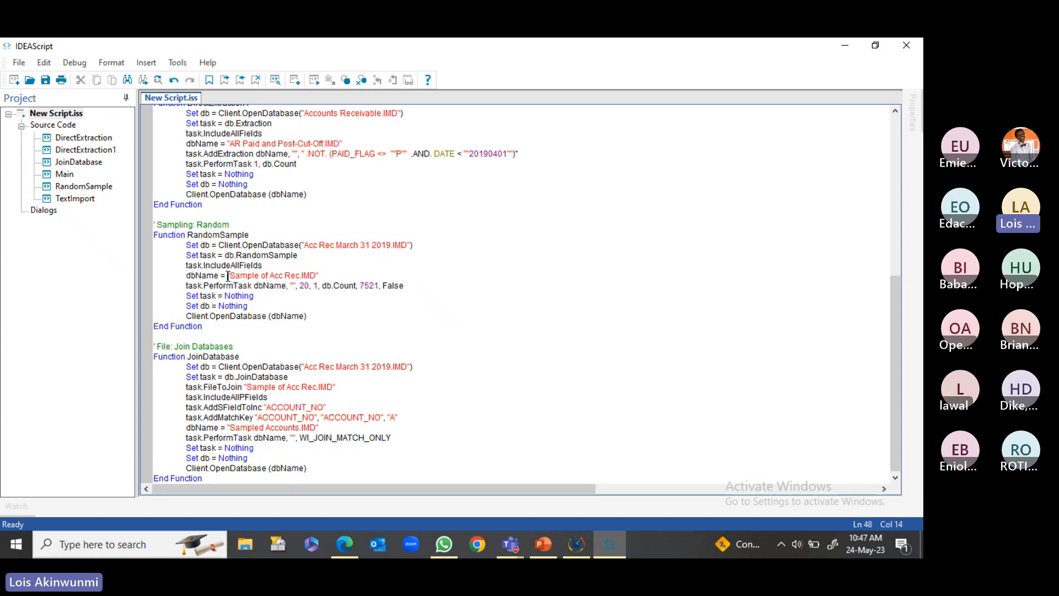
pyautogui.moveTo(228, 275); pyautogui.dragTo(299, 275)
pyautogui.doubleClick(291, 408)
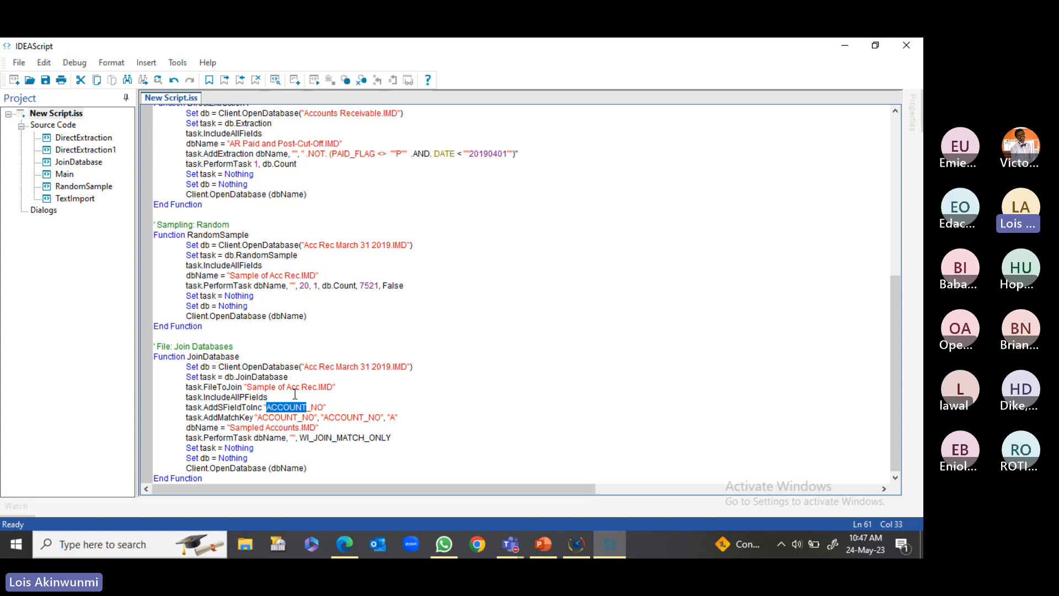
pyautogui.click(274, 407)
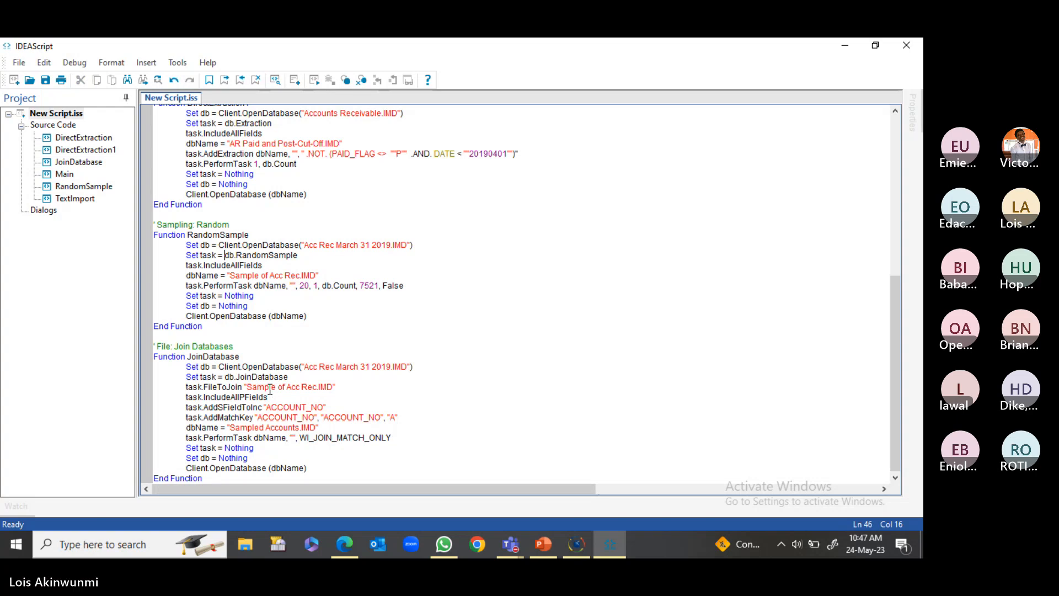
# Copy the "AR Paid and Post-Cut-Off.IMD" dbName line from DirectExtraction1 below the dbName line in DirectExtraction, renaming its variable dbName1
pyautogui.scroll(7, 269, 390)
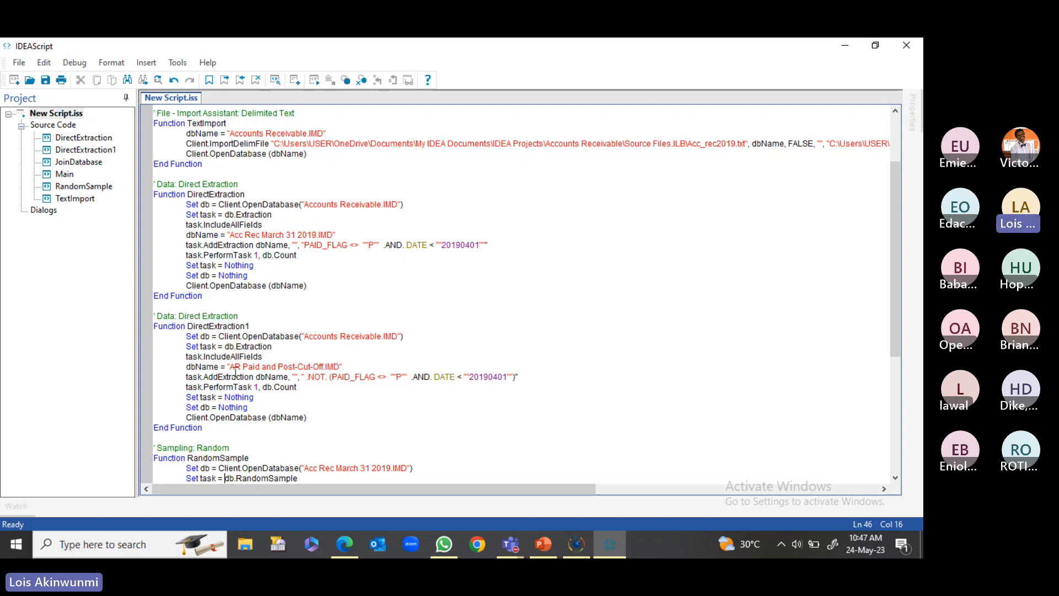
pyautogui.click(147, 245)
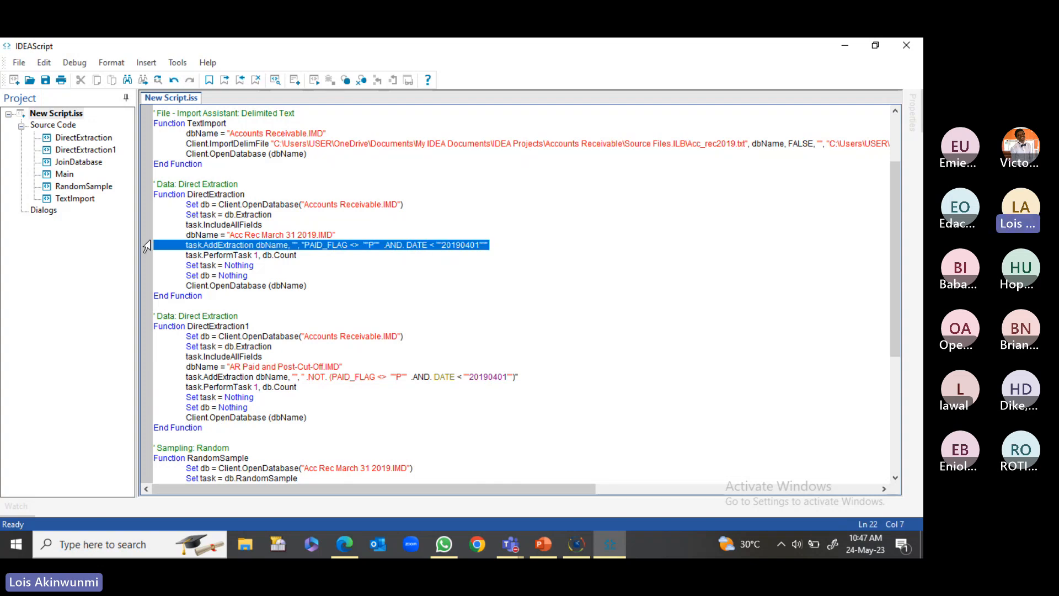
pyautogui.click(148, 234)
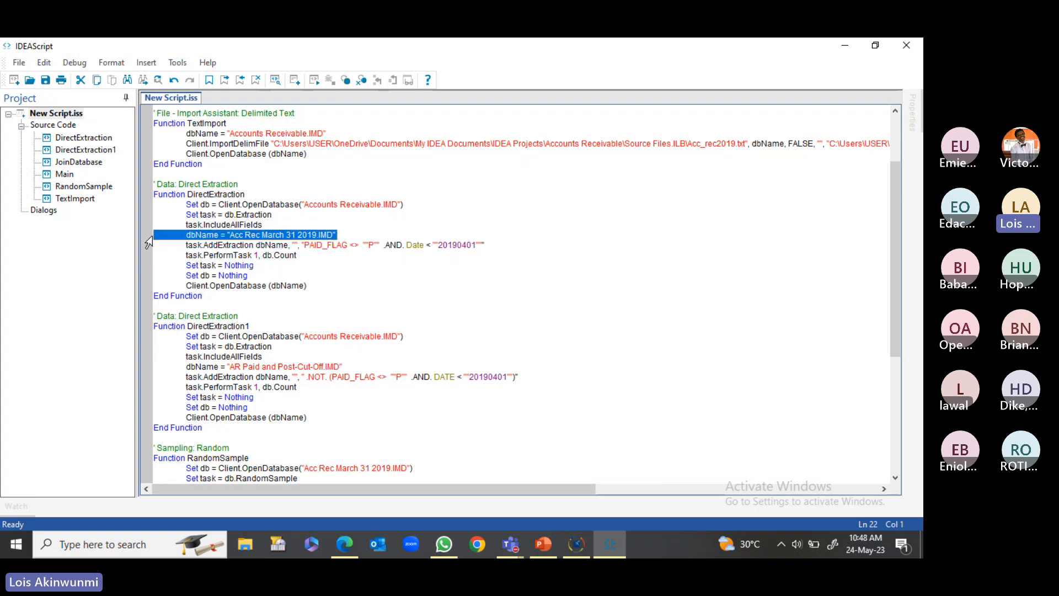
pyautogui.click(147, 366)
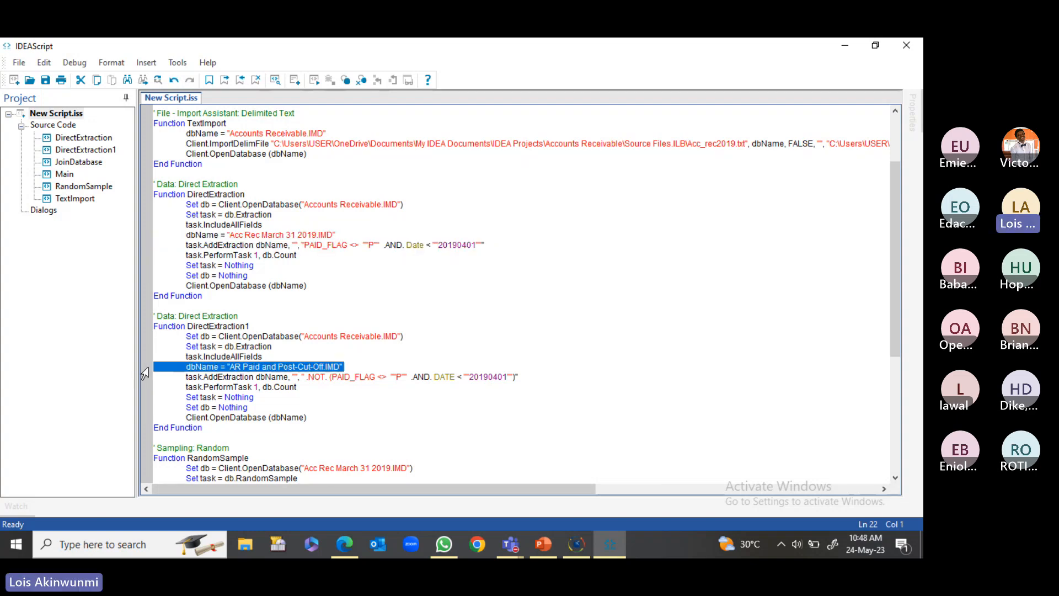
pyautogui.rightClick(165, 367)
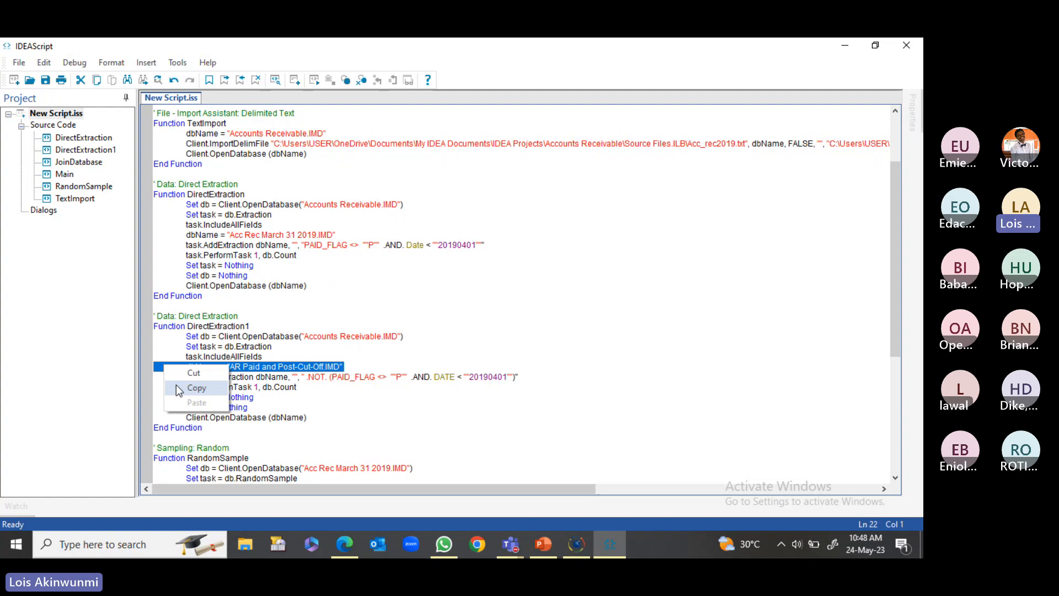
pyautogui.click(177, 387)
pyautogui.press('Down')
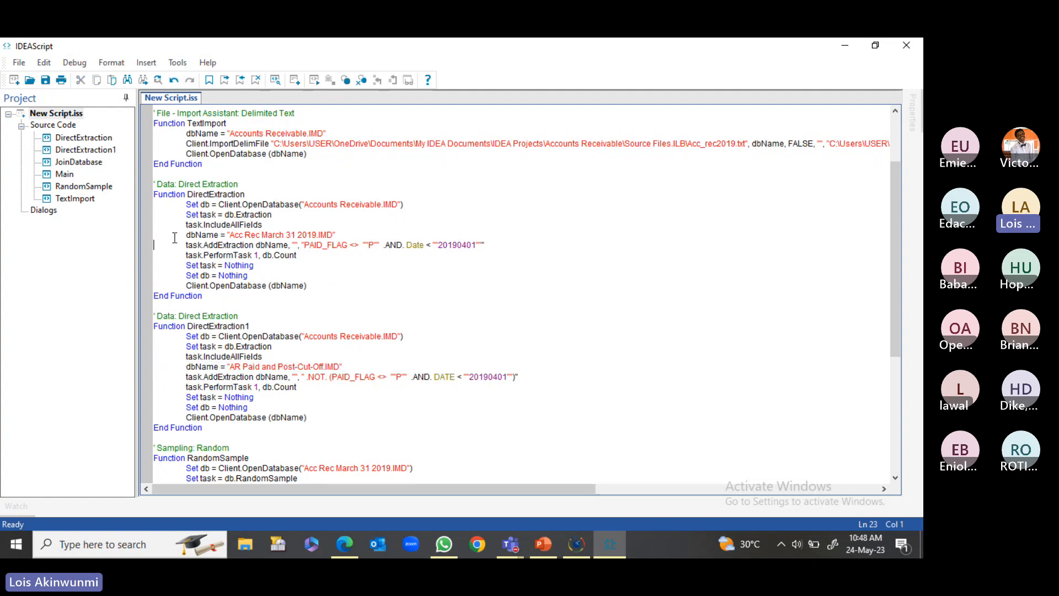
pyautogui.hotkey('ctrl', 'v')
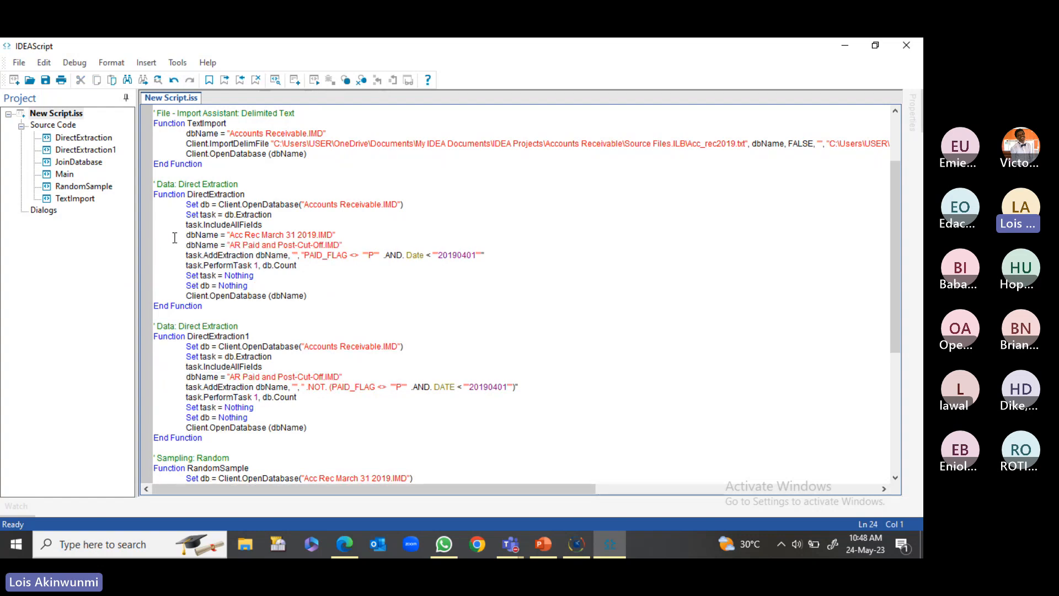
pyautogui.click(223, 245)
pyautogui.write('1')
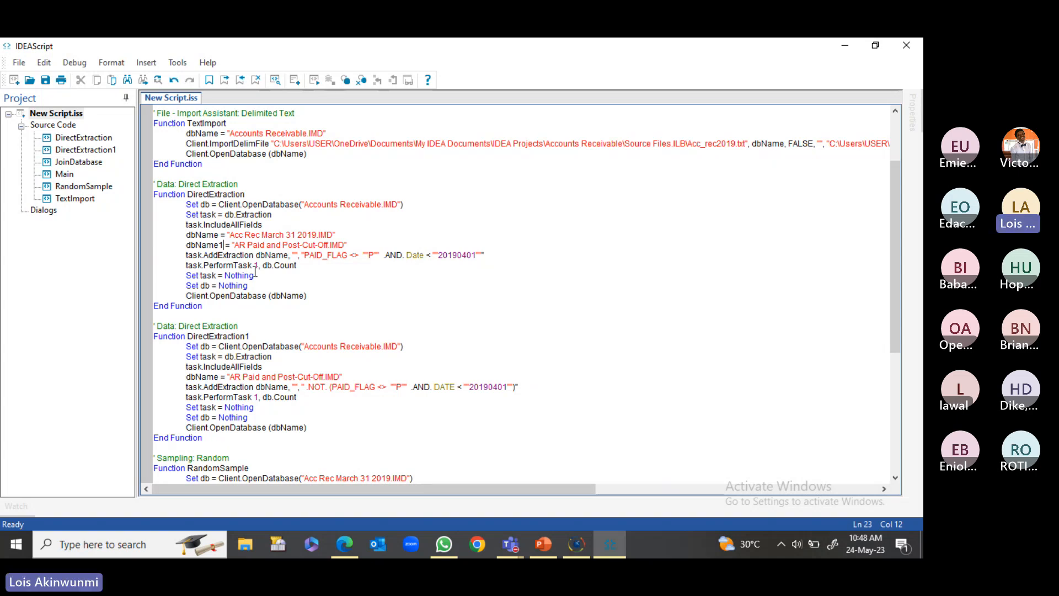
# Copy the .NOT. AddExtraction line from DirectExtraction1 below the AddExtraction line in DirectExtraction, changing its database variable to dbName1
pyautogui.click(146, 389)
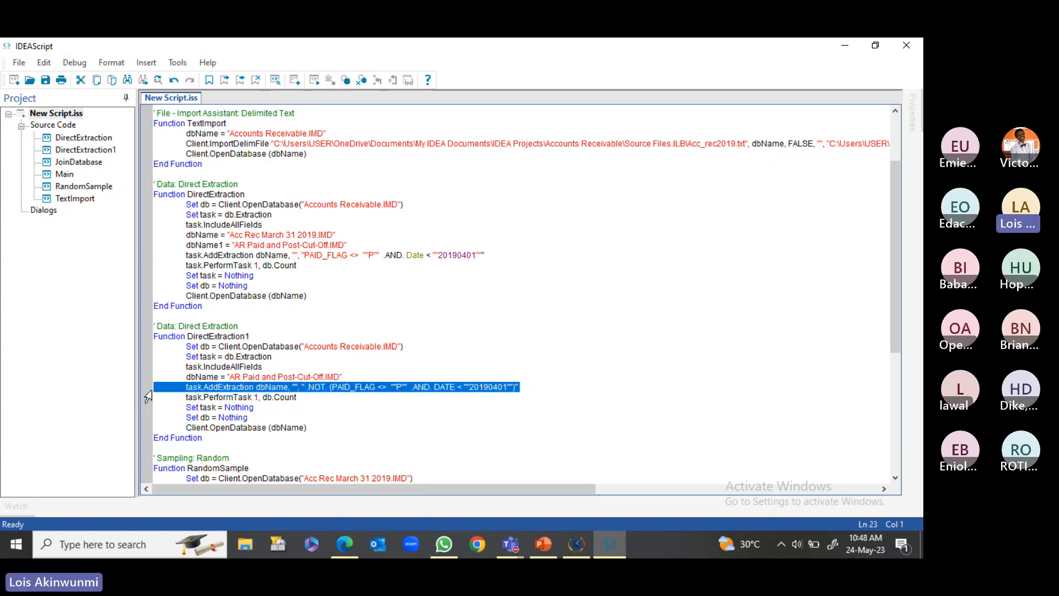
pyautogui.rightClick(162, 391)
pyautogui.click(194, 412)
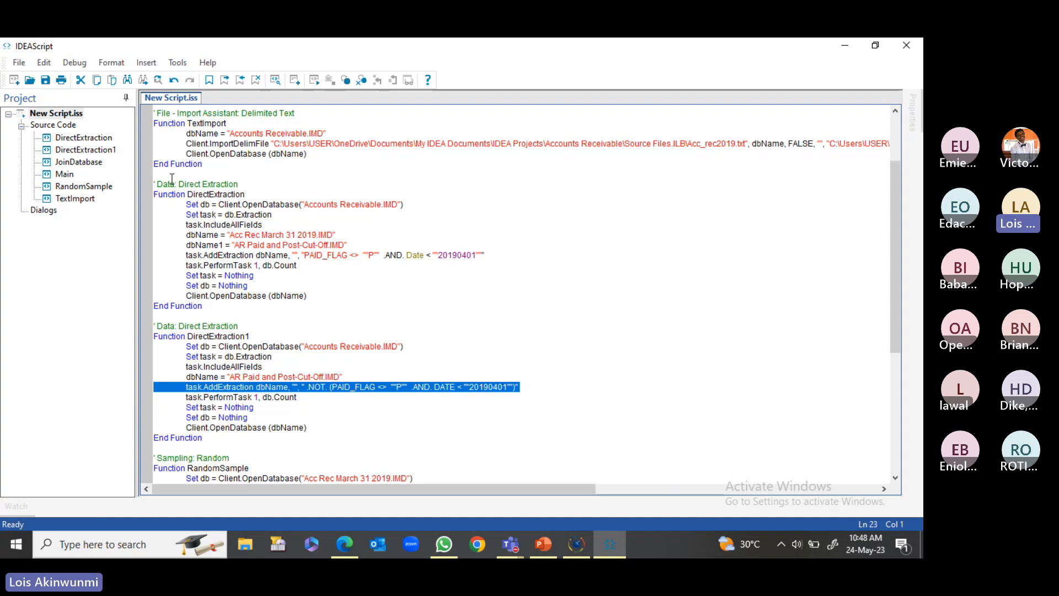
pyautogui.click(165, 265)
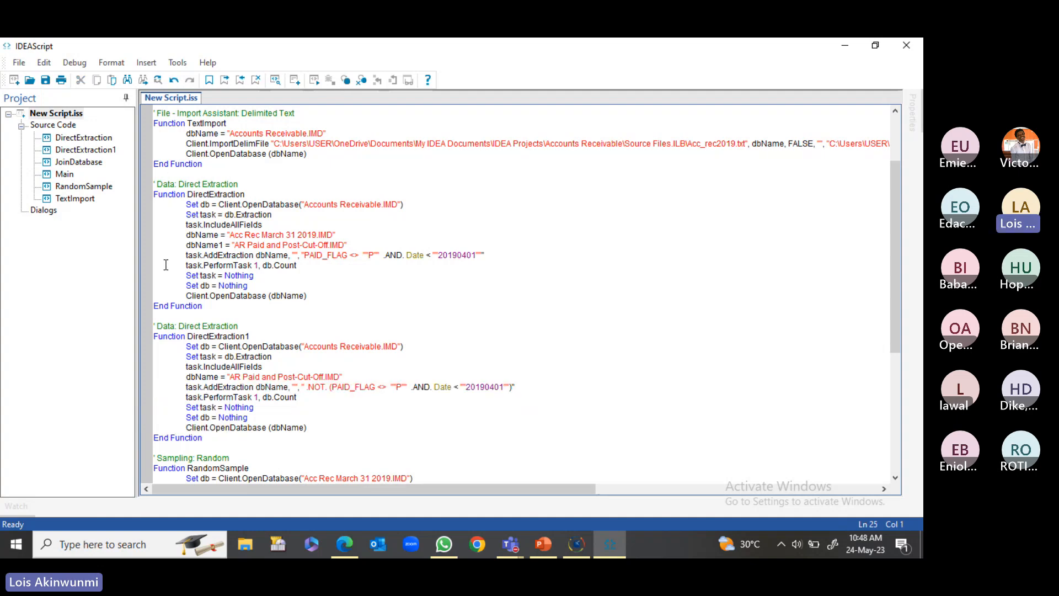
pyautogui.hotkey('ctrl', 'v')
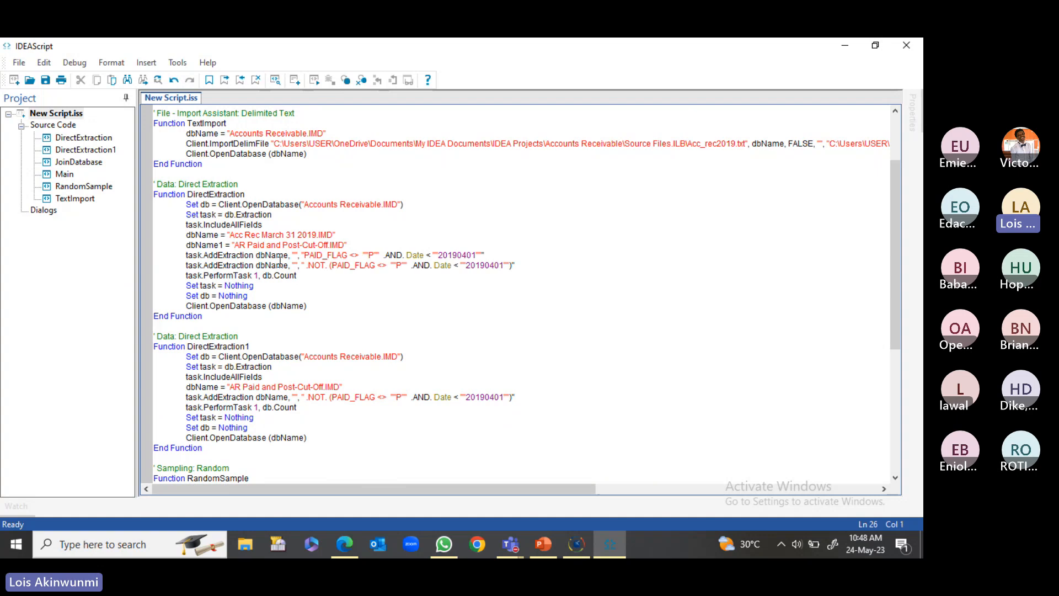
pyautogui.click(287, 264)
pyautogui.write('1')
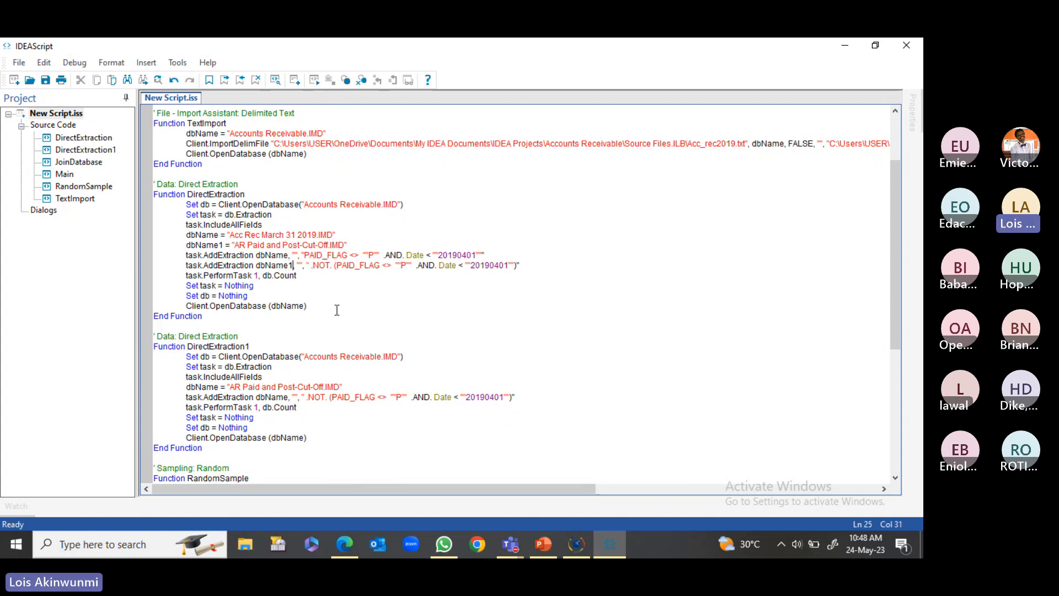
# Comment out the DirectExtraction1 call in Sub Main with an apostrophe
pyautogui.scroll(-2, 336, 311)
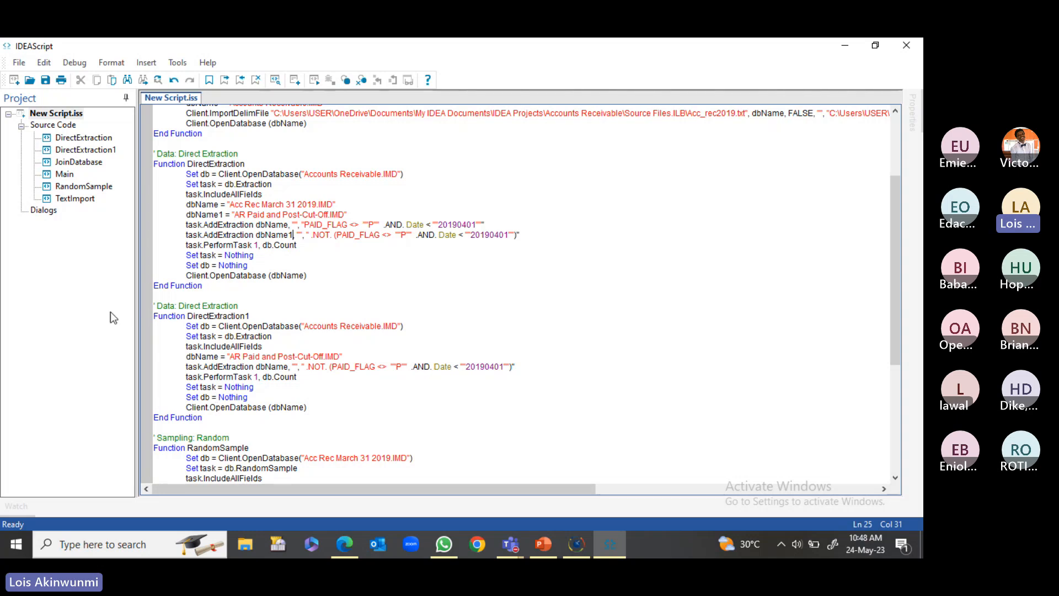
pyautogui.moveTo(147, 307); pyautogui.dragTo(150, 436)
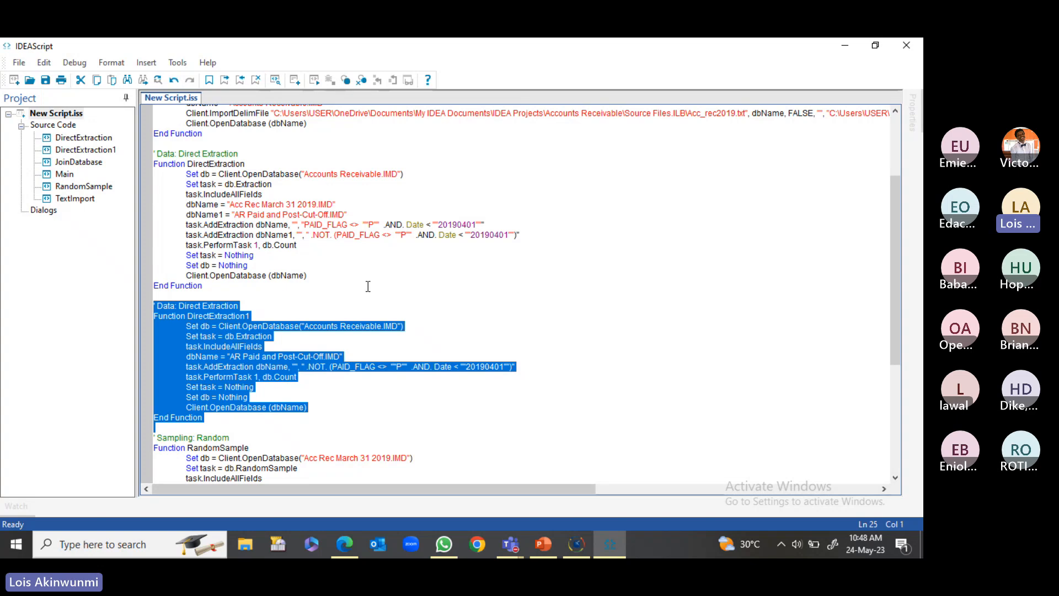
pyautogui.scroll(4, 382, 273)
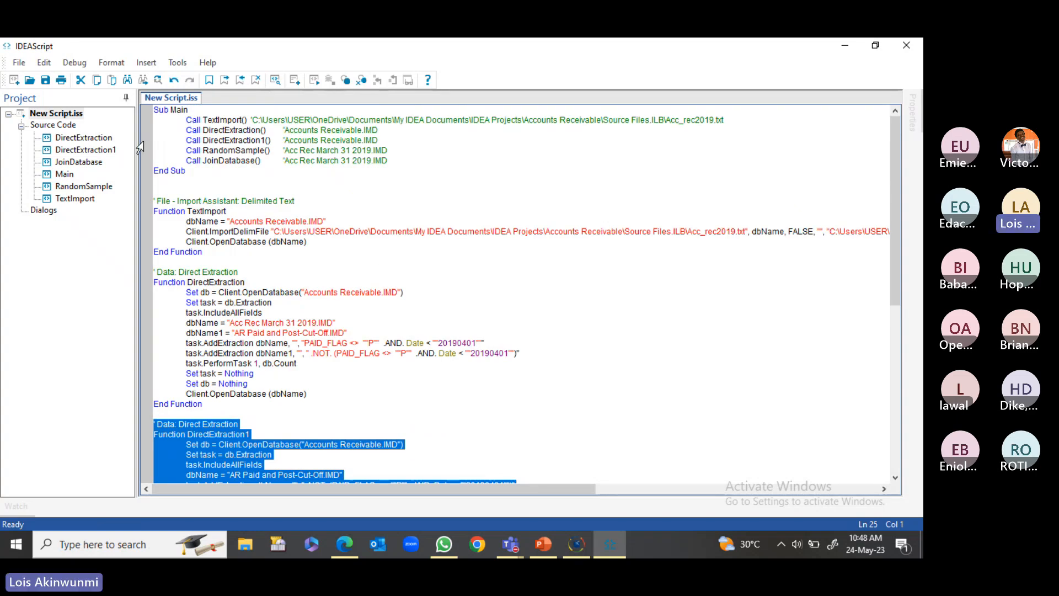
pyautogui.click(174, 144)
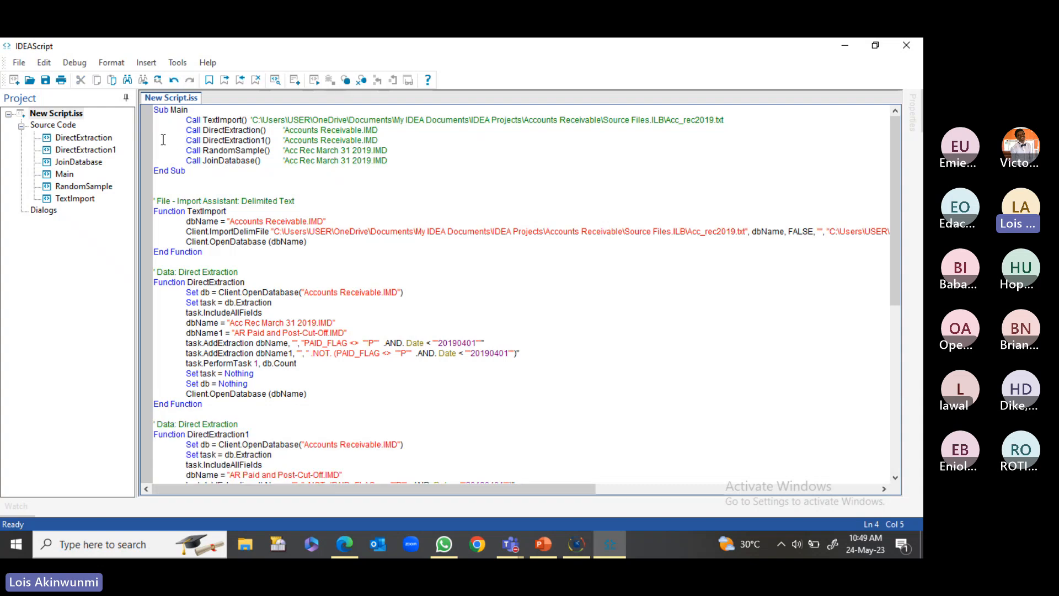
pyautogui.write("'")
# Delete the whole DirectExtraction1 function with its heading comment, and remove the DirectExtraction1 call line from Sub Main
pyautogui.scroll(-6, 157, 248)
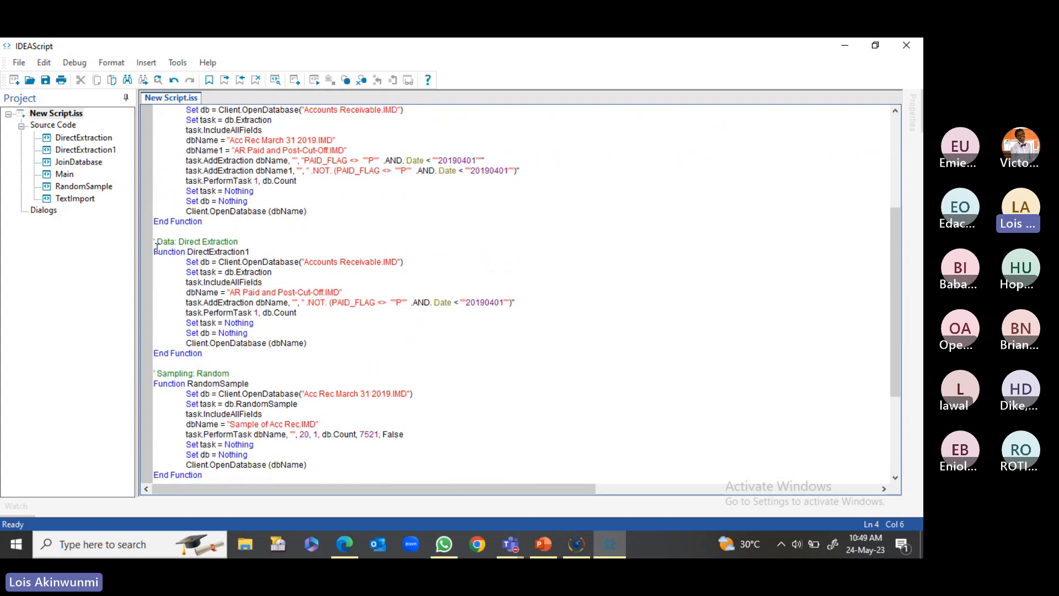
pyautogui.moveTo(141, 241); pyautogui.dragTo(178, 358)
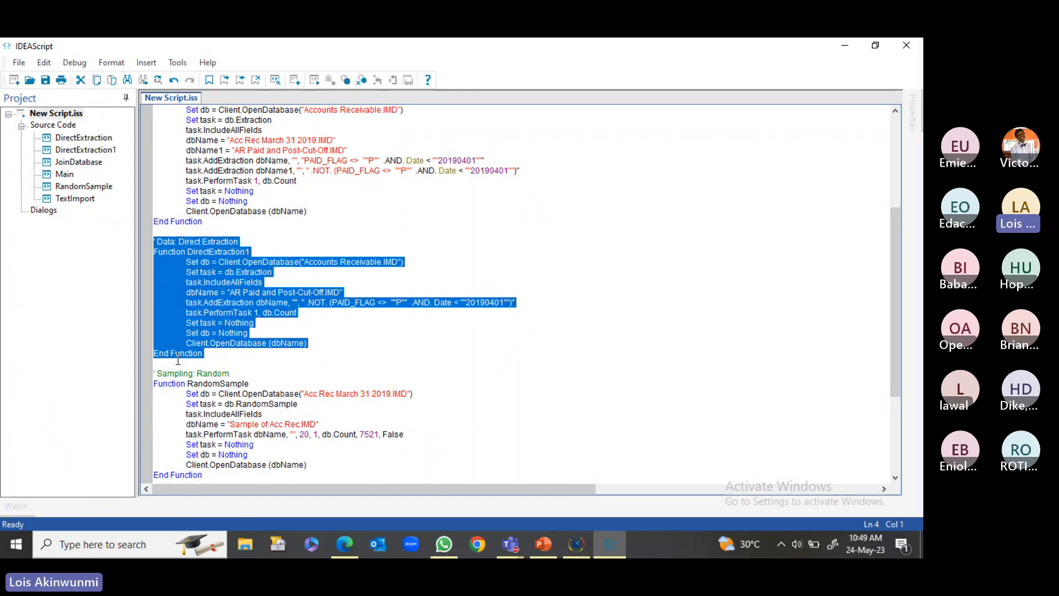
pyautogui.press('Delete')
pyautogui.press('Delete')
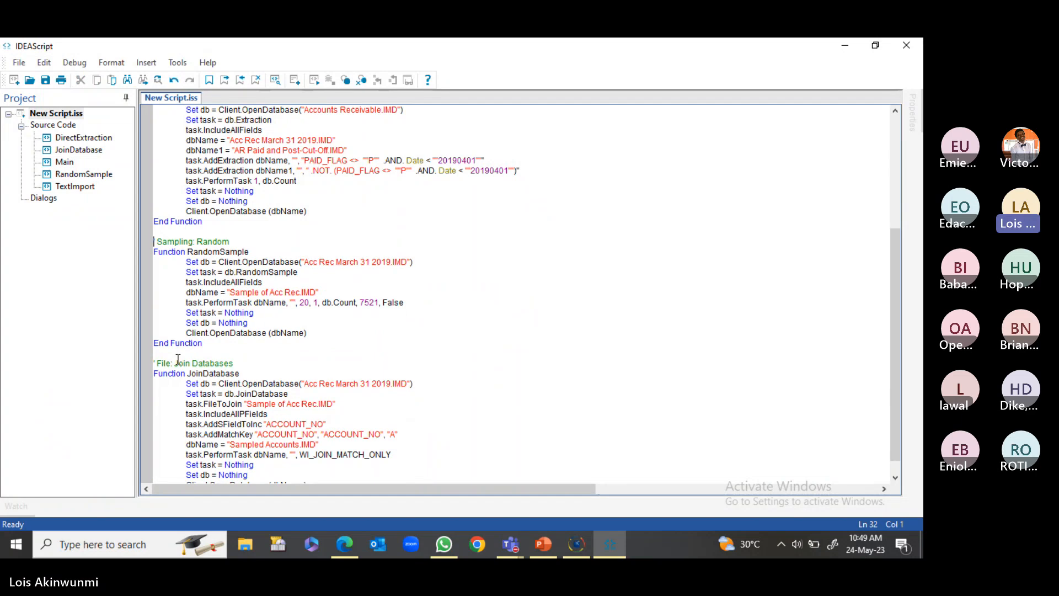
pyautogui.scroll(6, 179, 359)
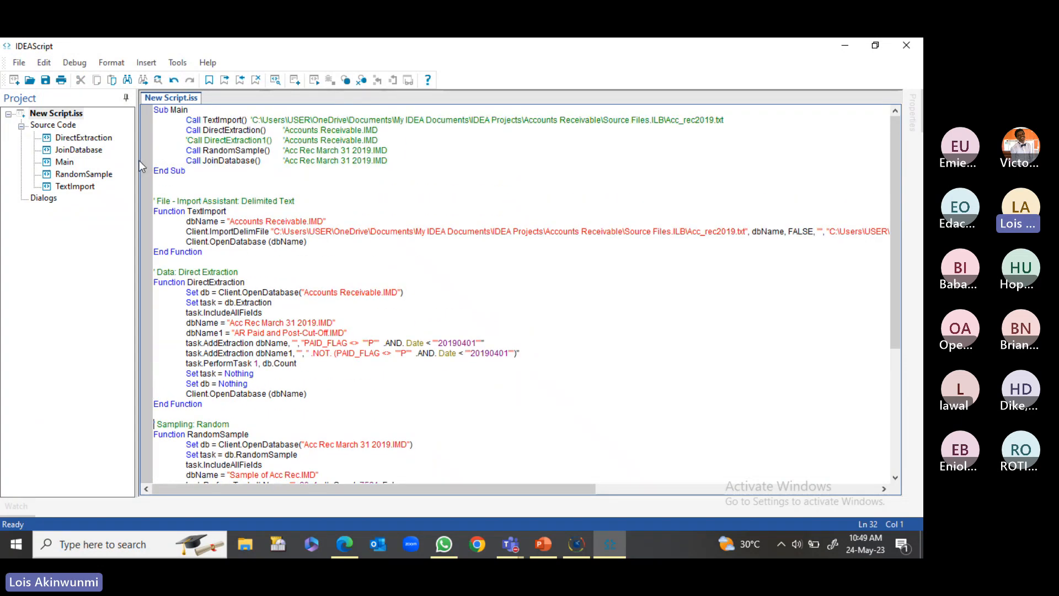
pyautogui.click(141, 141)
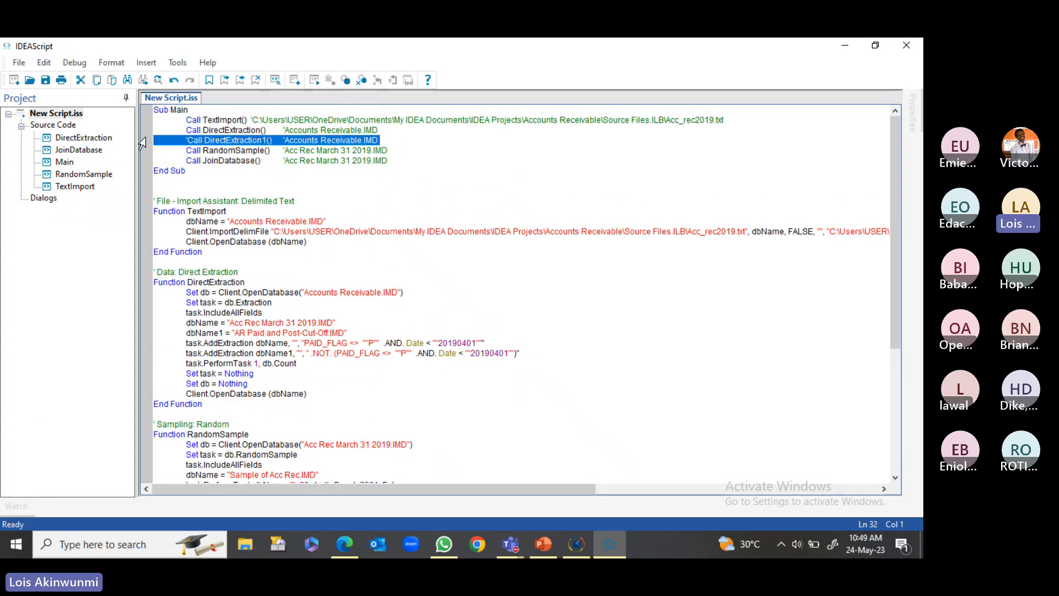
pyautogui.press('Delete')
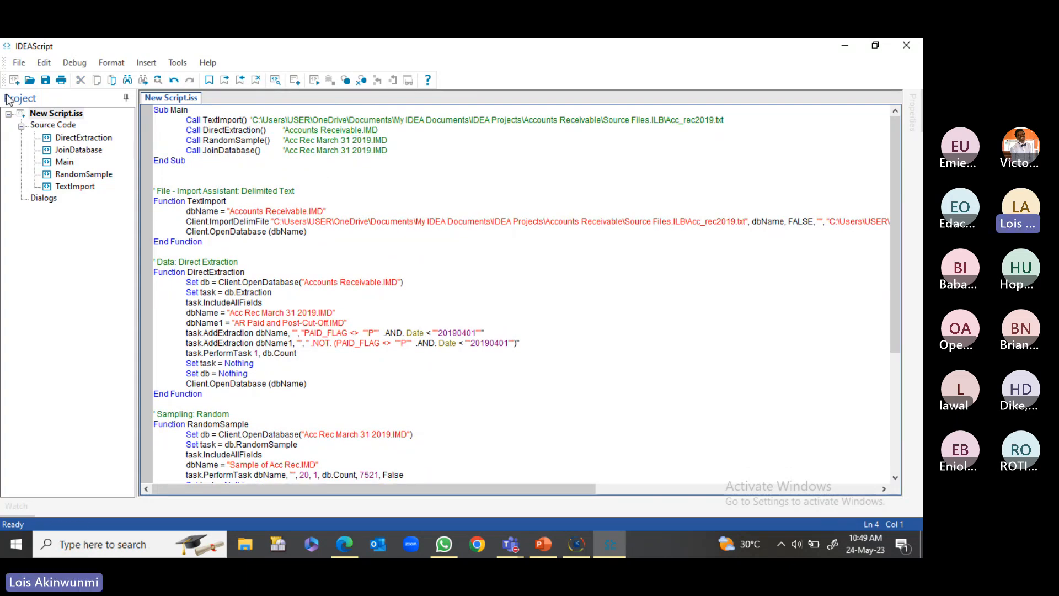
# Save the script as "Project Overview" in the project's Macros.ILB folder
pyautogui.click(21, 63)
pyautogui.click(48, 122)
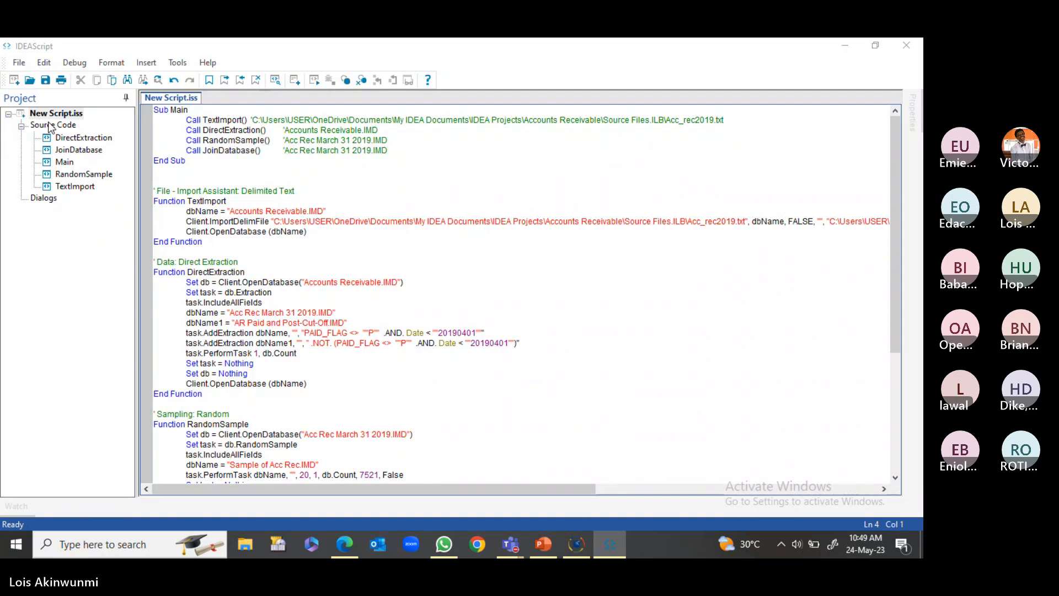
pyautogui.write('P')
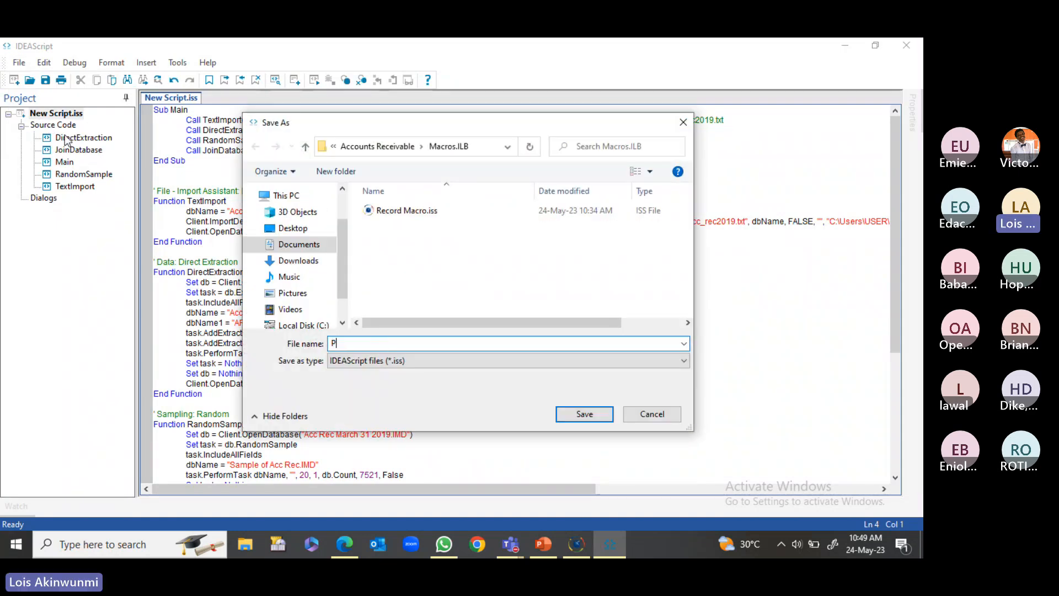
pyautogui.write('roject Overview')
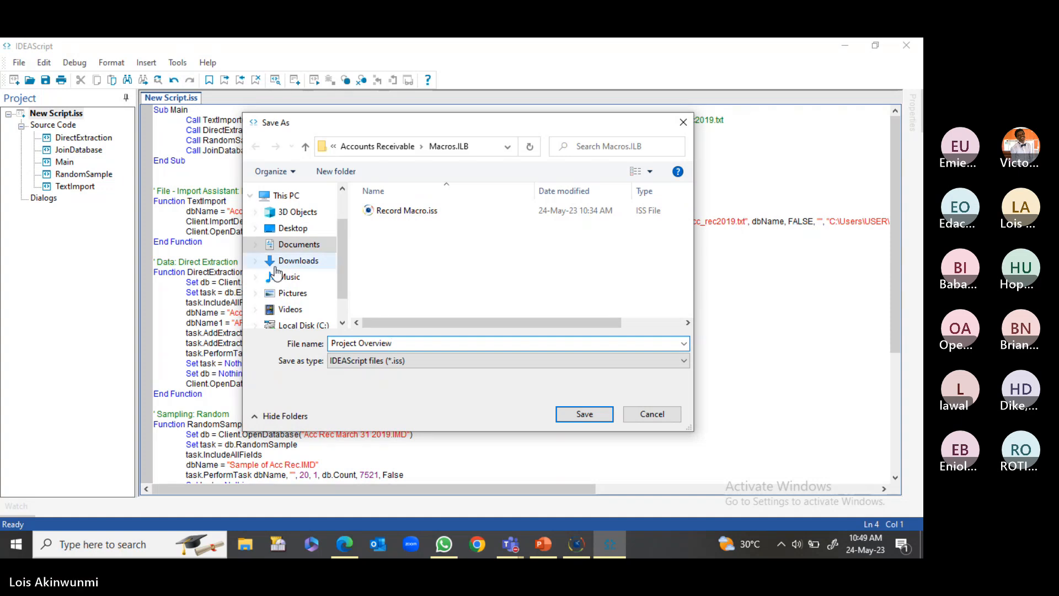
pyautogui.click(583, 414)
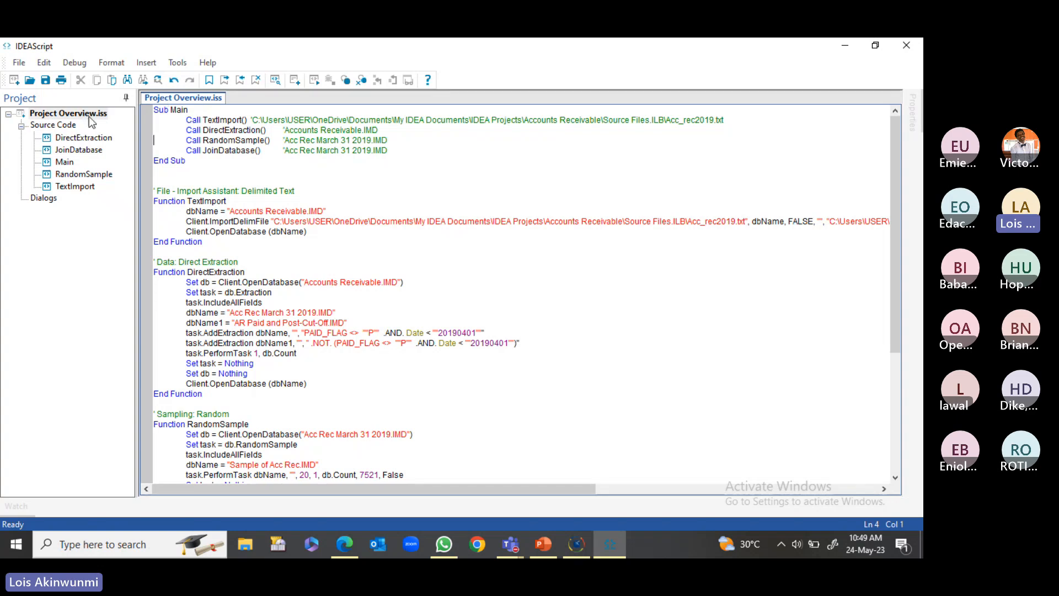
# Run the Project Overview script, replacing the existing Accounts Receivable, Acc Rec March 31 2019, Sample of Acc Rec and remaining output databases
pyautogui.click(315, 81)
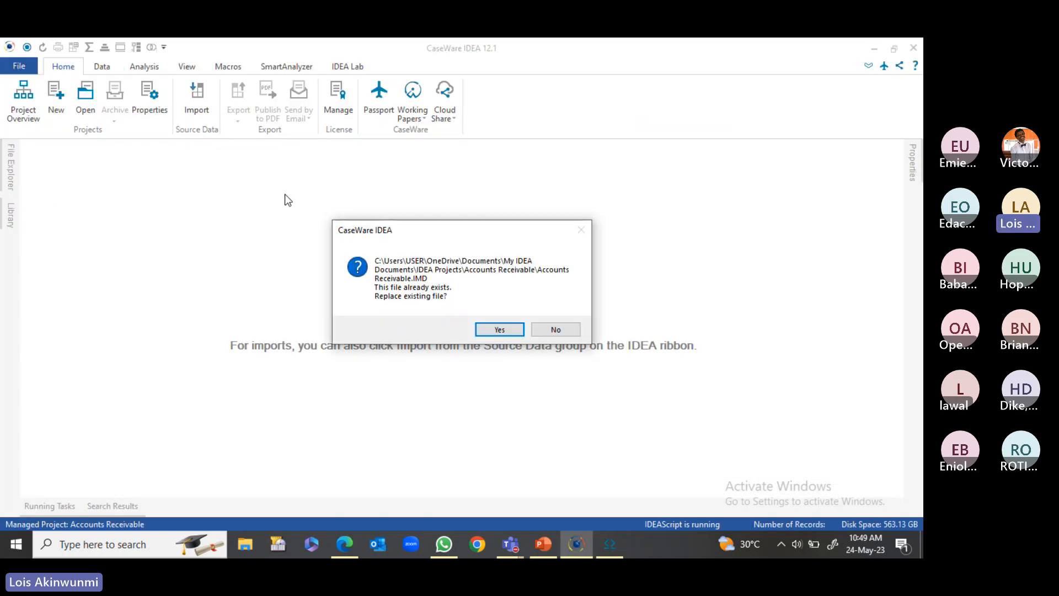
pyautogui.click(498, 328)
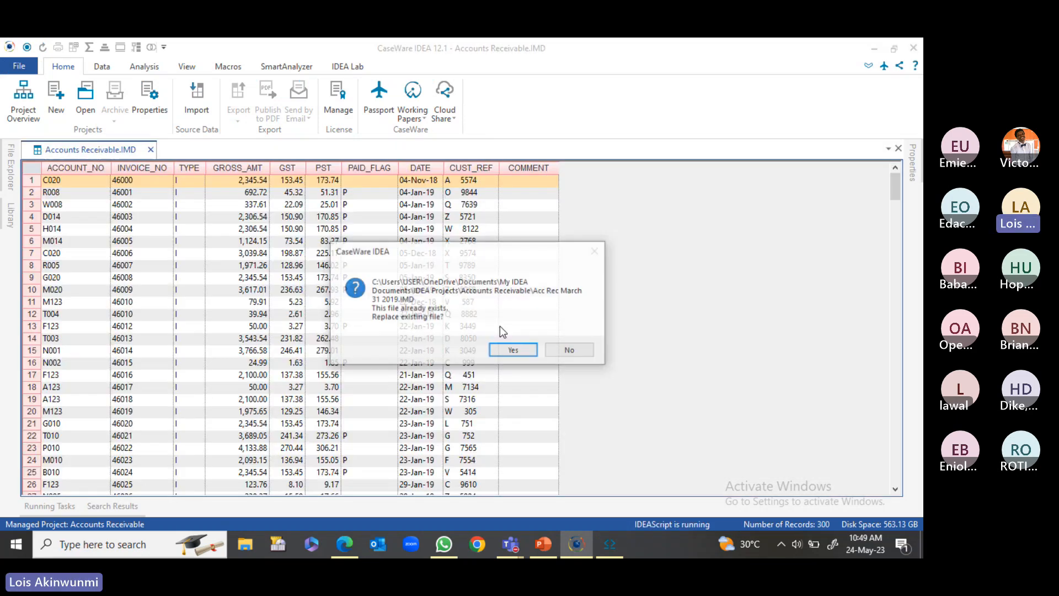
pyautogui.click(509, 351)
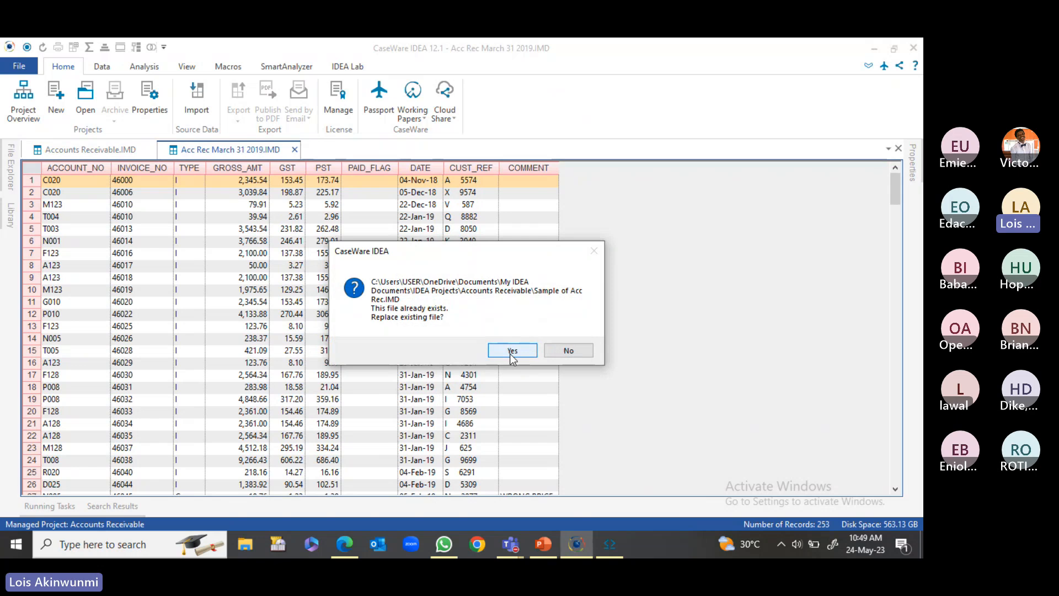
pyautogui.click(512, 353)
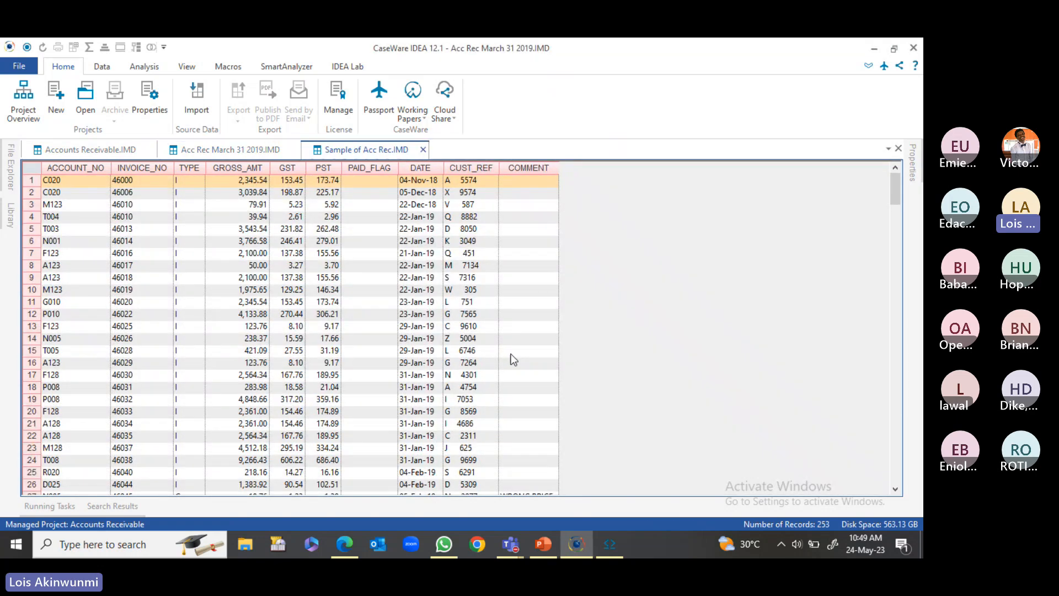
pyautogui.click(510, 354)
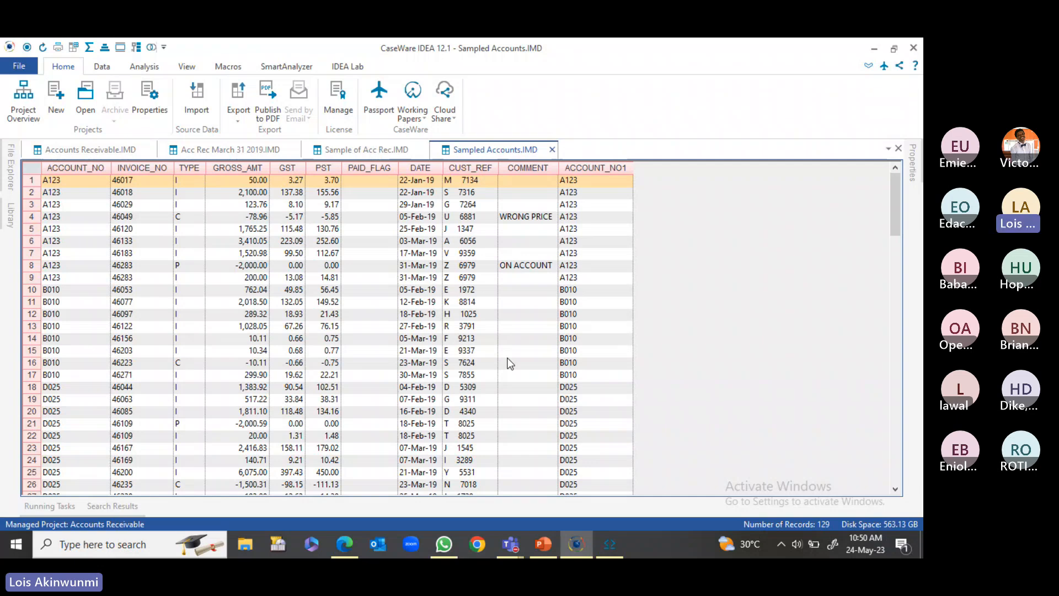
# Review the Sampled Accounts and Sample of Acc Rec databases, and close all open databases
pyautogui.click(568, 253)
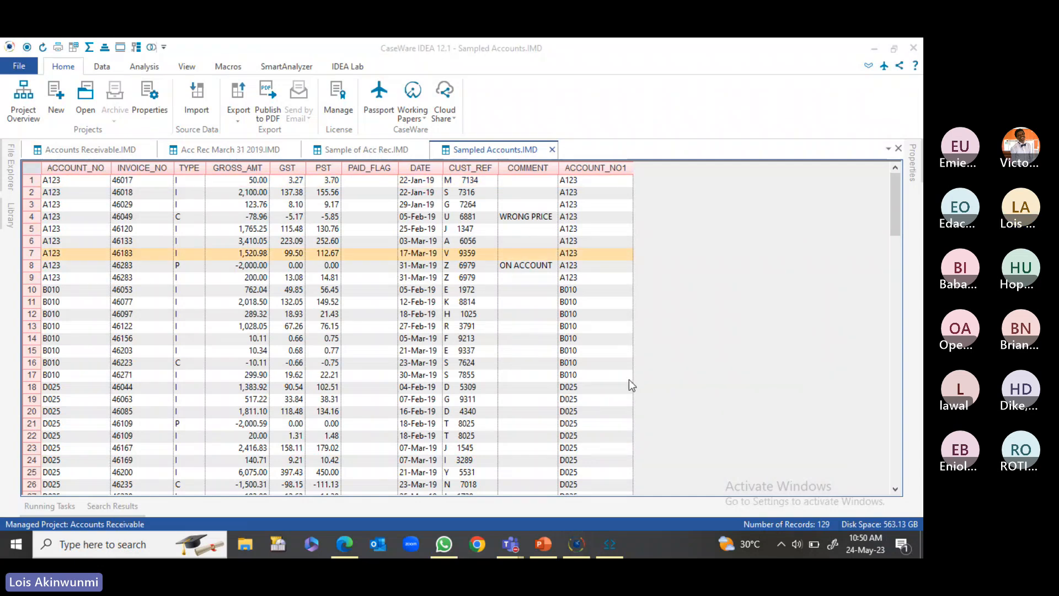
pyautogui.click(629, 380)
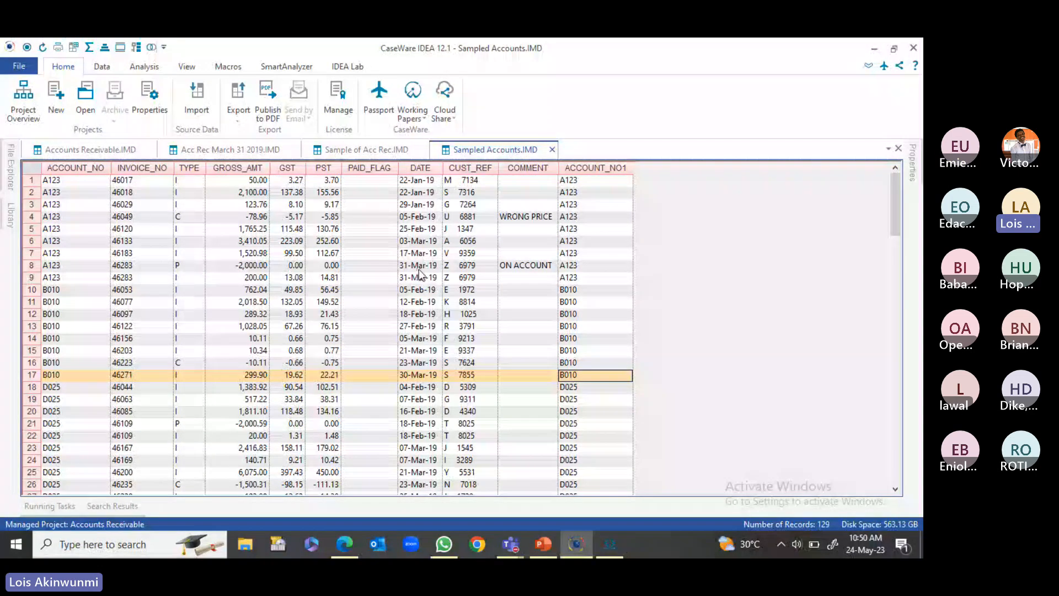
pyautogui.click(384, 151)
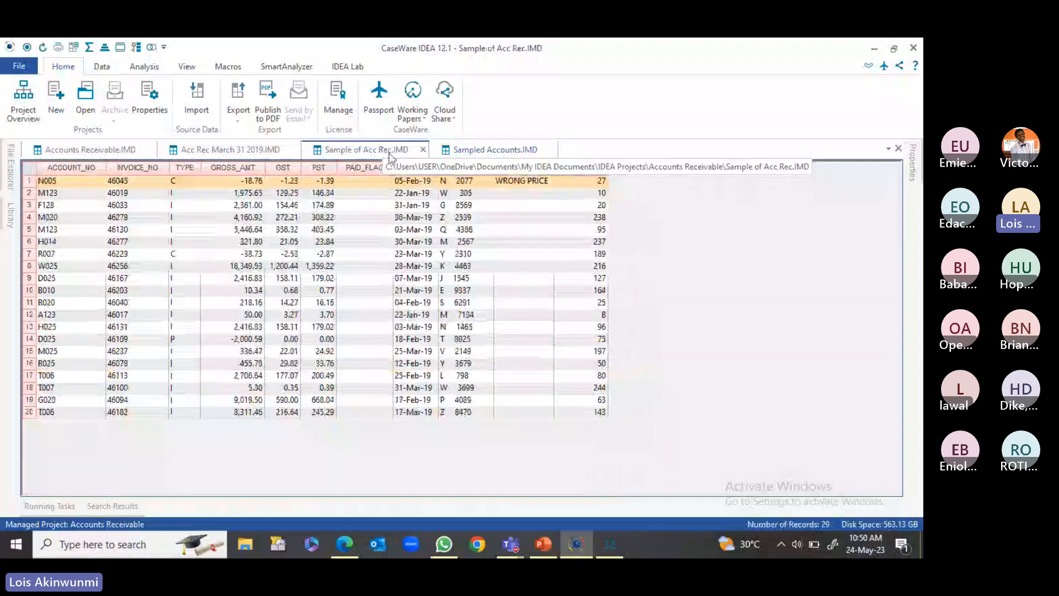
pyautogui.rightClick(385, 151)
pyautogui.click(433, 201)
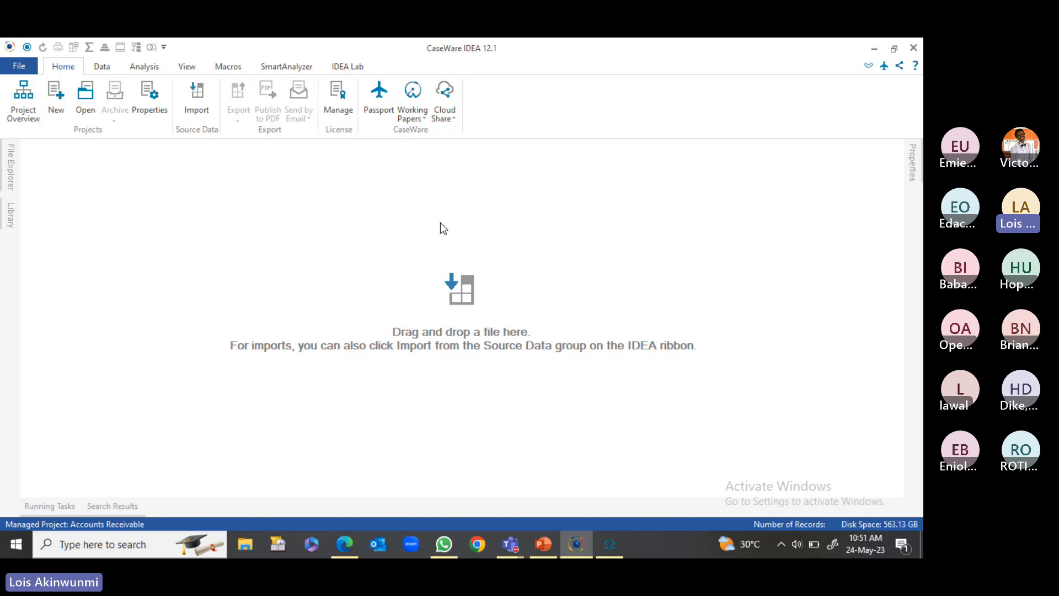
# Open the Sampled Accounts database and examine the Join Databases and Record Extraction entries in its history, including the extraction's criteria and IDEAScript code
pyautogui.moveTo(10, 168)
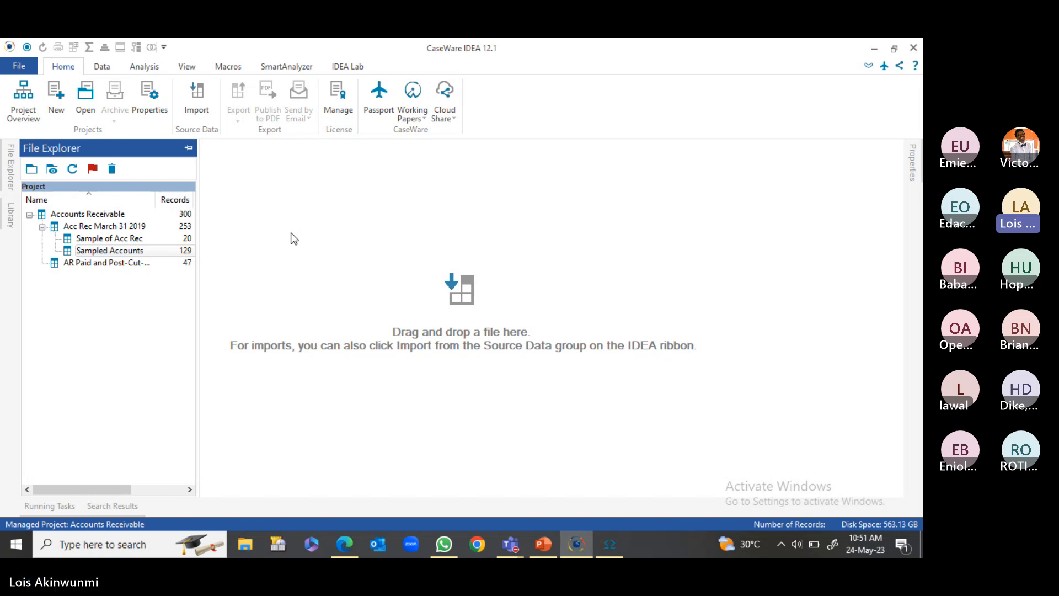
pyautogui.doubleClick(126, 251)
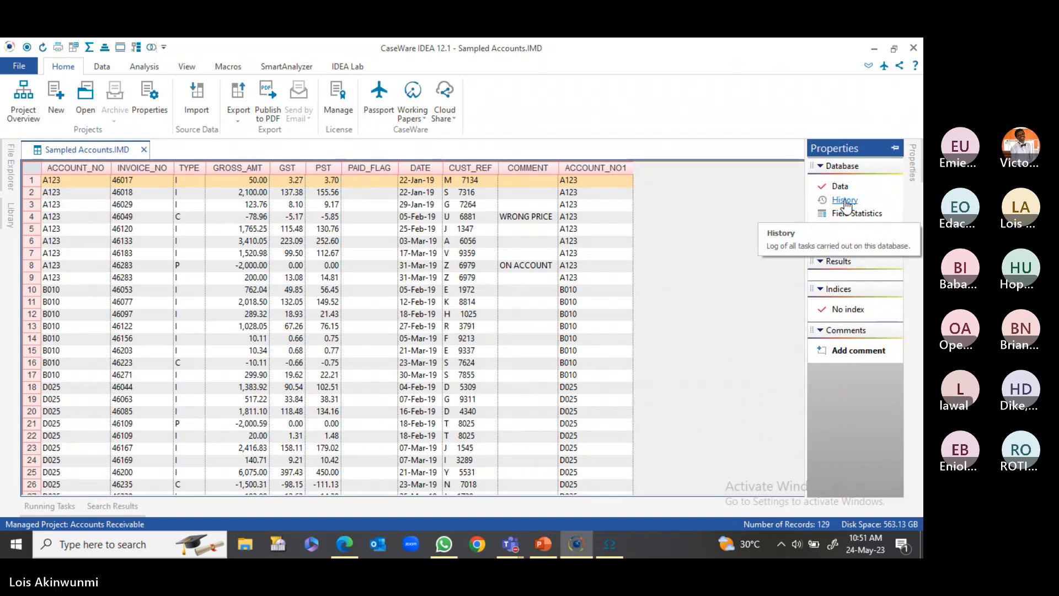
pyautogui.click(844, 201)
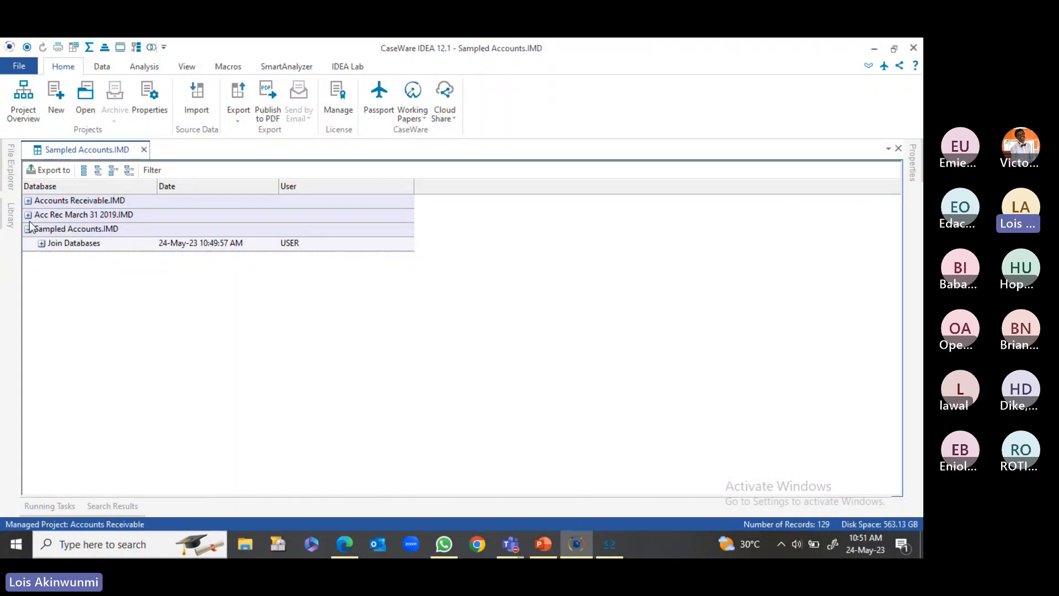
pyautogui.click(44, 243)
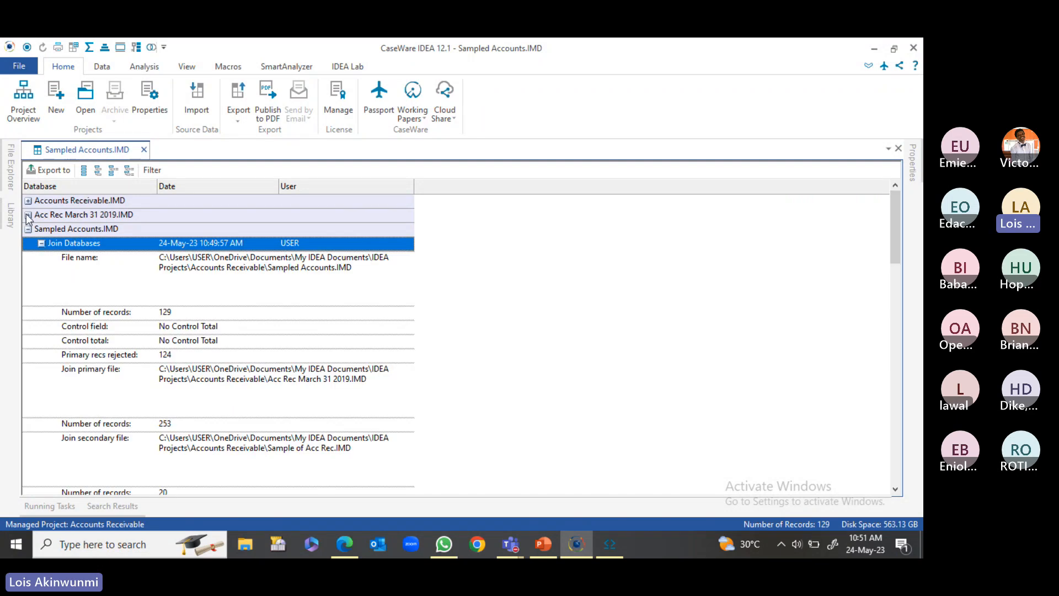
pyautogui.click(26, 214)
pyautogui.click(47, 228)
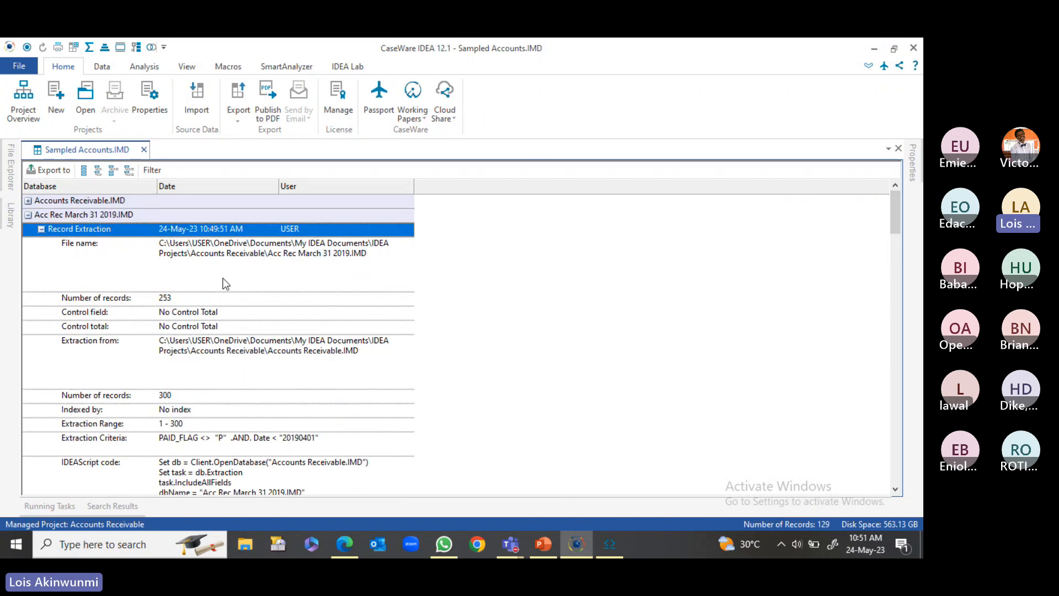
pyautogui.scroll(-3, 194, 386)
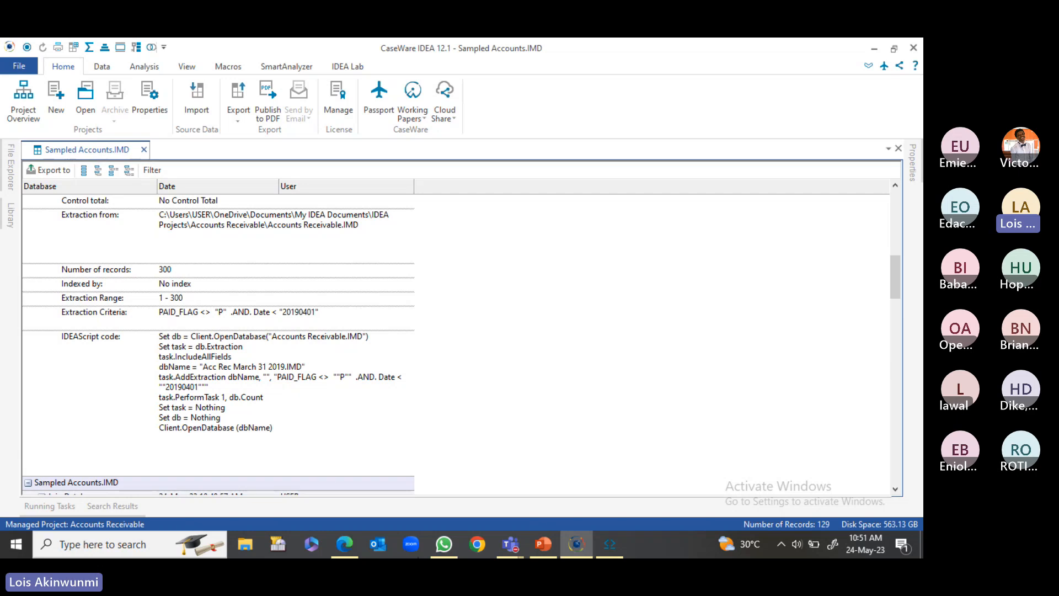
# Switch to PowerPoint and present the workbook's Age Analysis slide to read its objective and instructions, then end the slide show
pyautogui.click(548, 544)
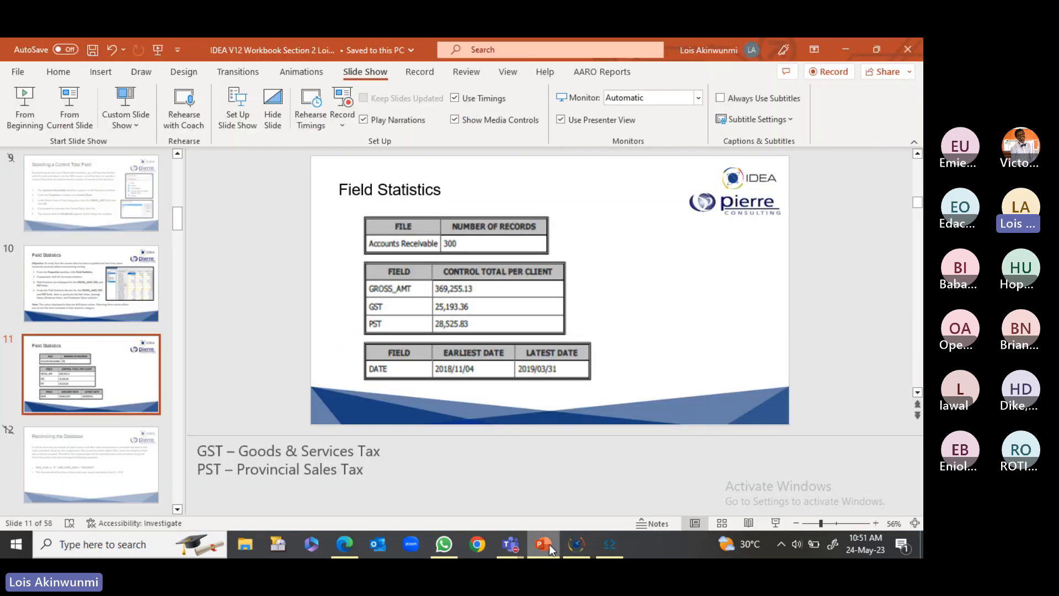
pyautogui.click(69, 105)
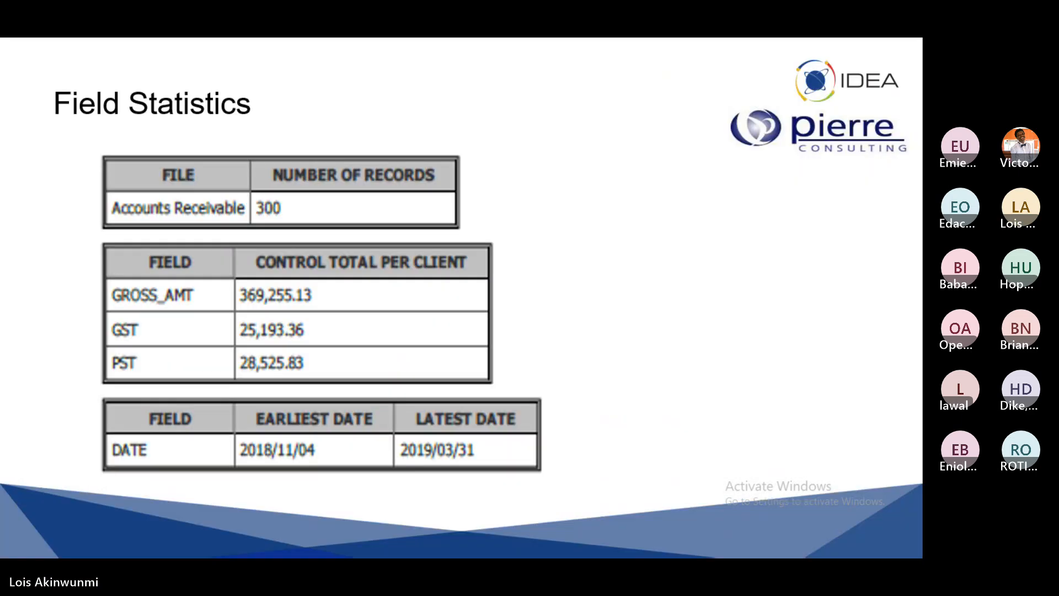
pyautogui.press('Right')
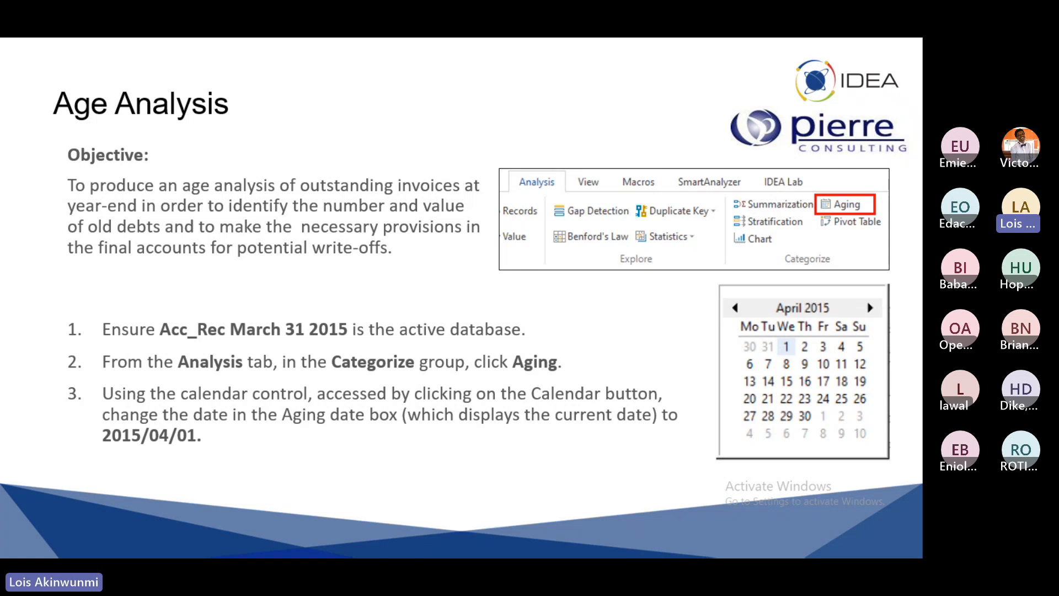
pyautogui.press('Escape')
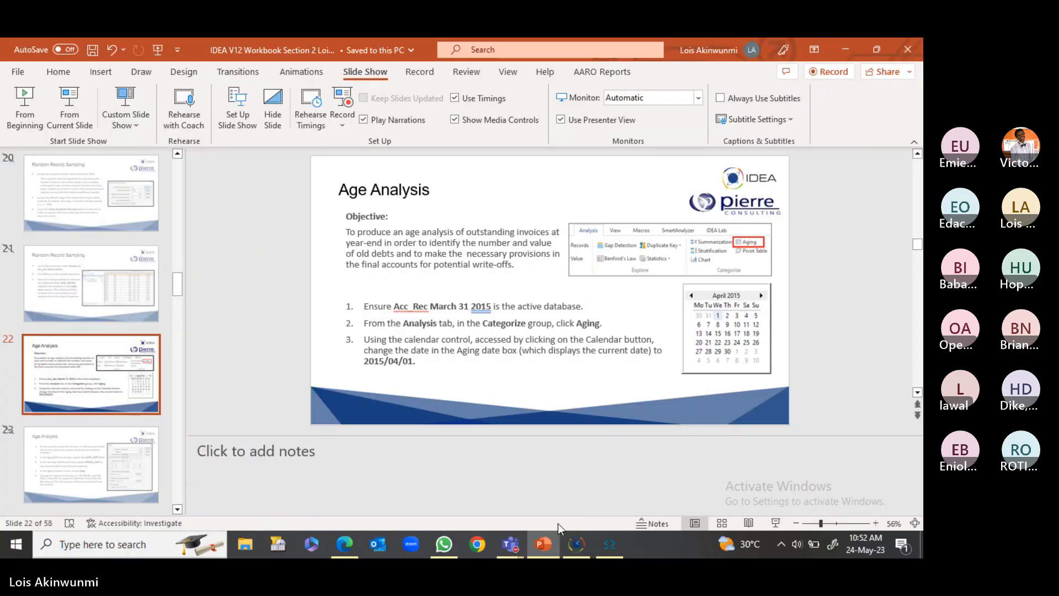
# Switch to the IDEAScript editor and close it, returning to CaseWare IDEA
pyautogui.click(583, 545)
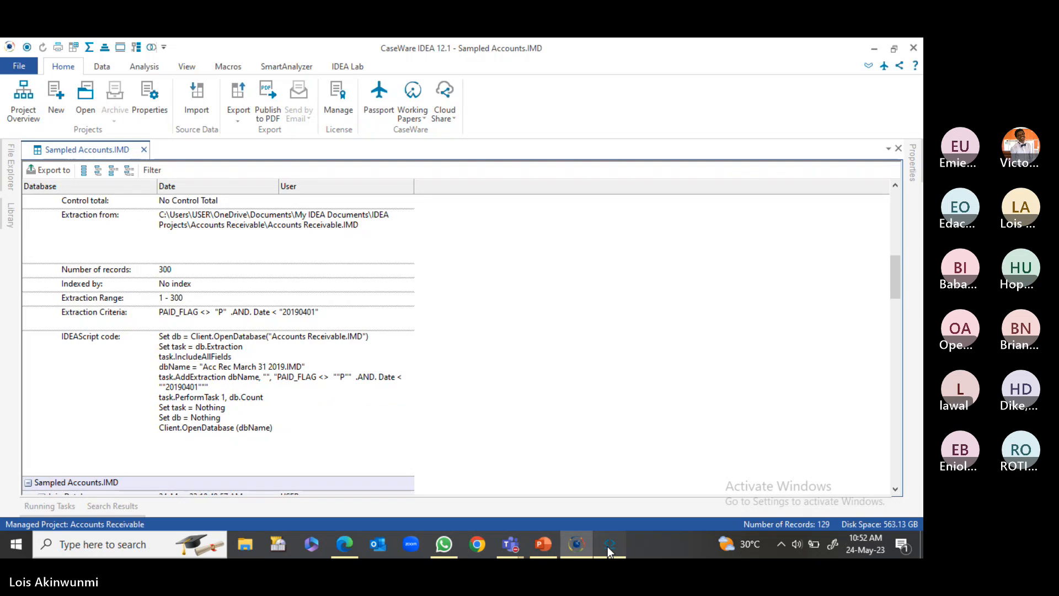
pyautogui.click(607, 546)
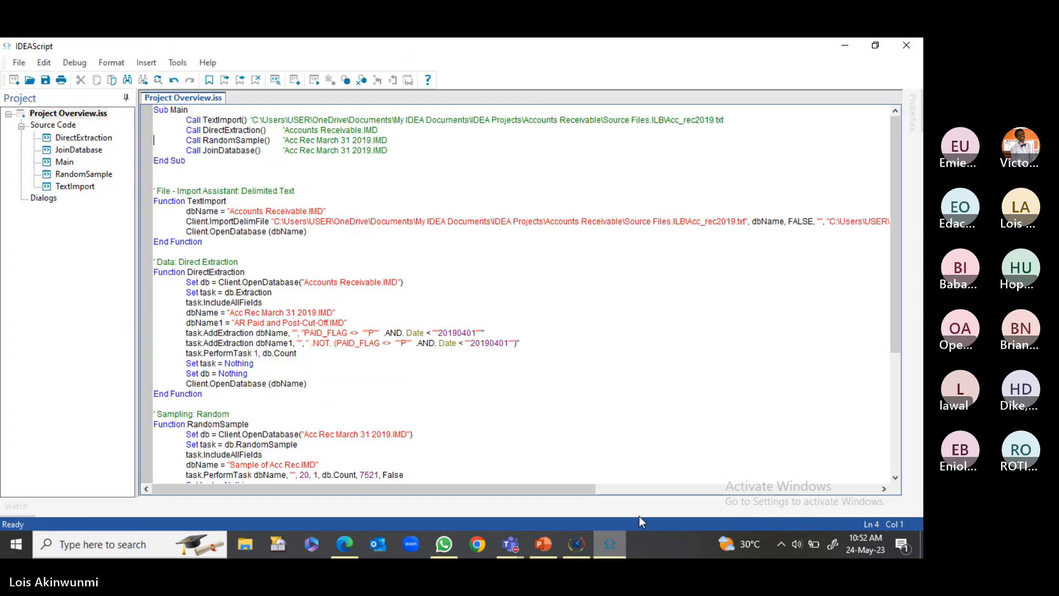
pyautogui.click(906, 45)
# Return Sampled Accounts to its data view and close it, and open the Acc Rec March 31 2019 database
pyautogui.click(912, 163)
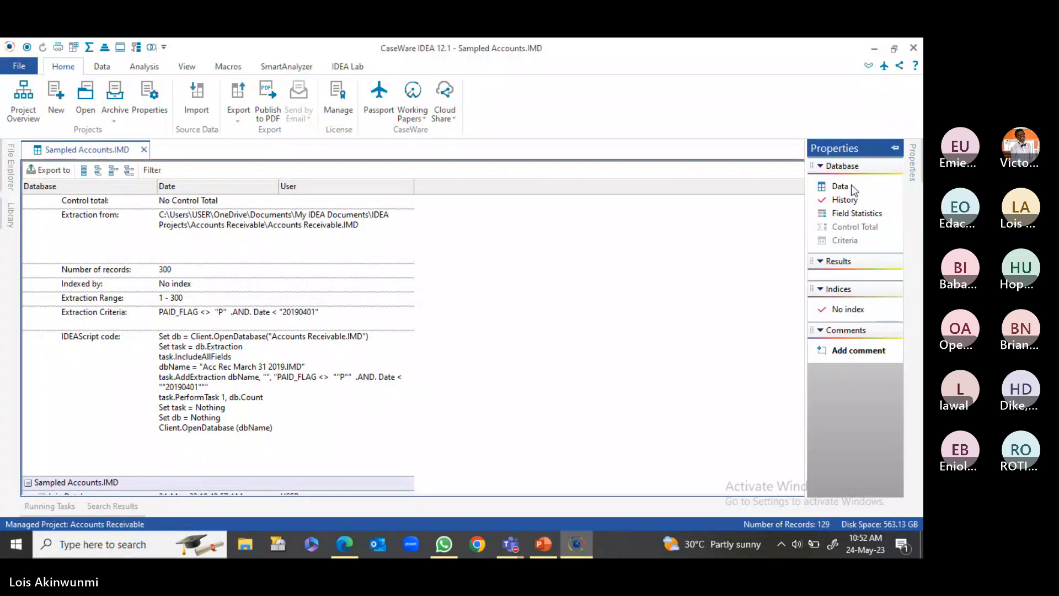
pyautogui.click(840, 186)
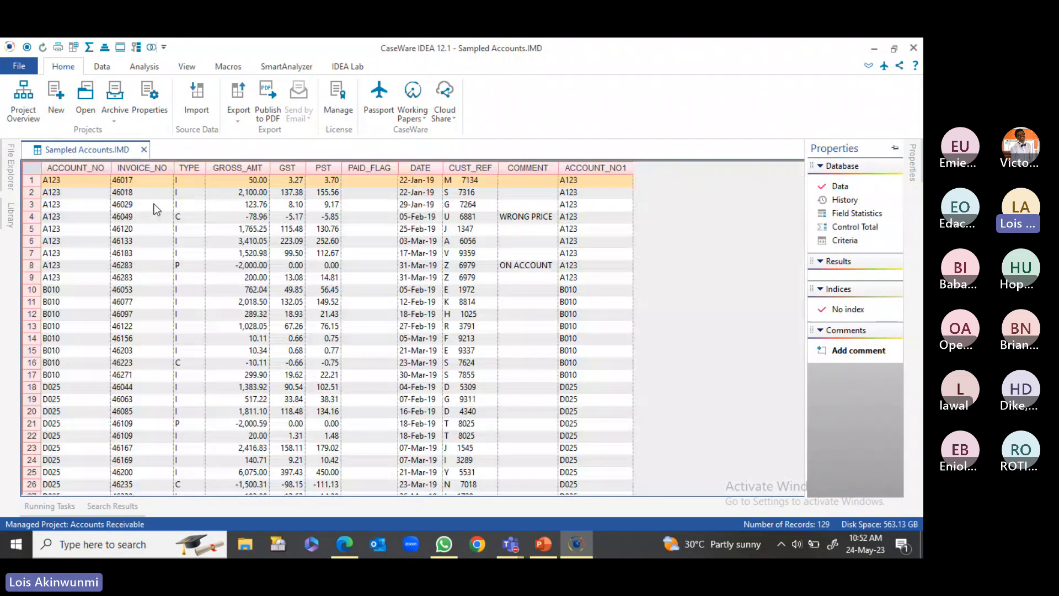
pyautogui.click(143, 149)
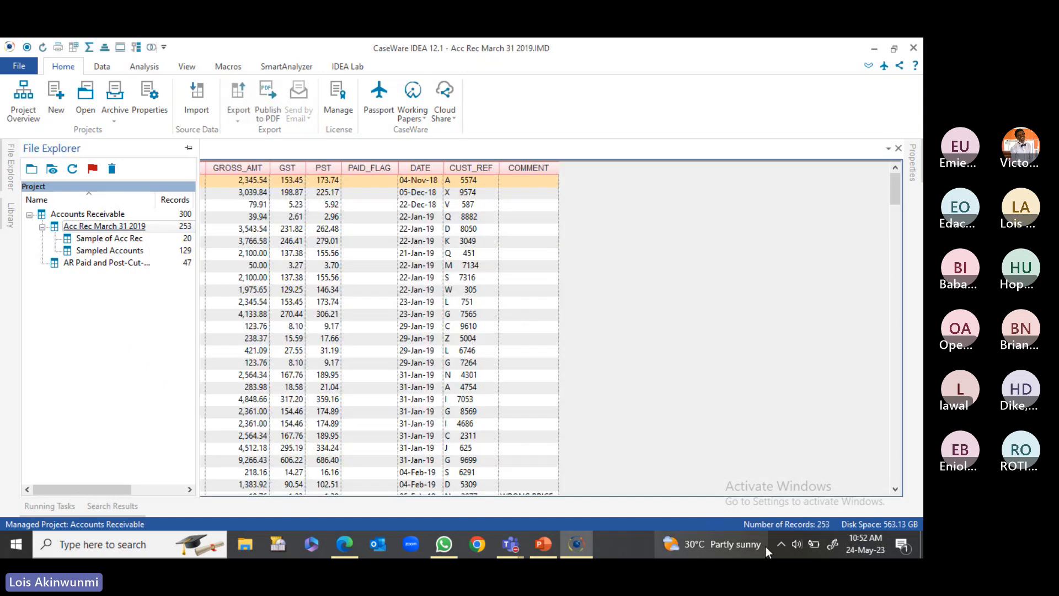
# Check the available Wi-Fi networks and dismiss the network list
pyautogui.click(781, 544)
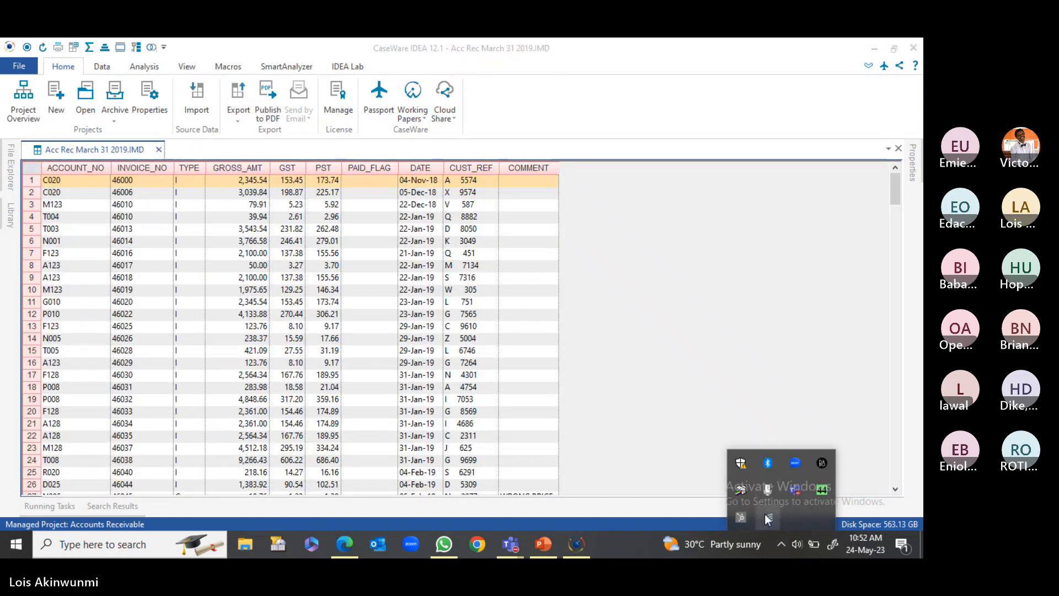
pyautogui.click(767, 516)
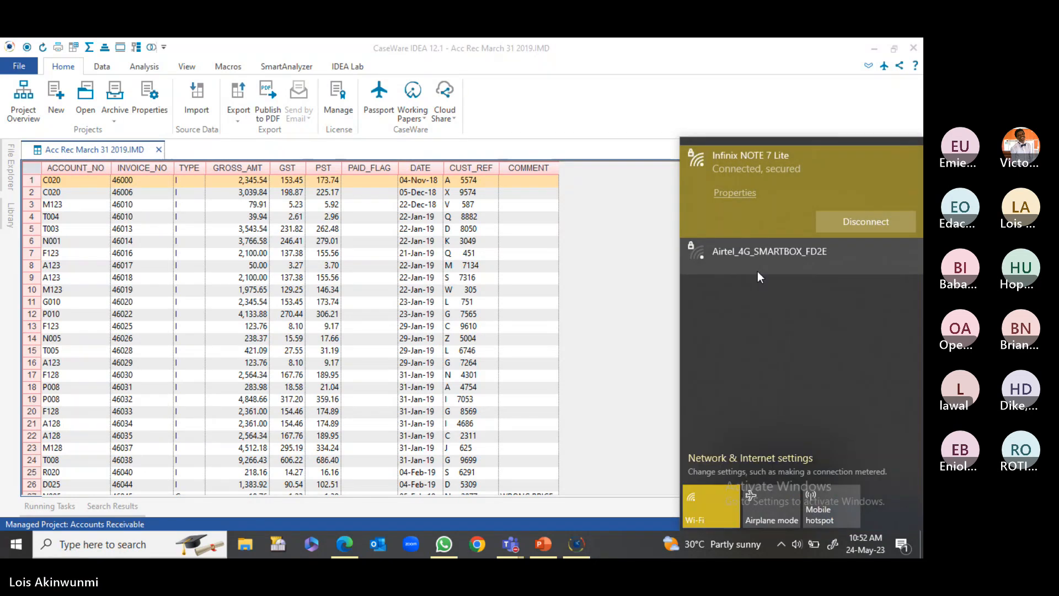
pyautogui.click(568, 331)
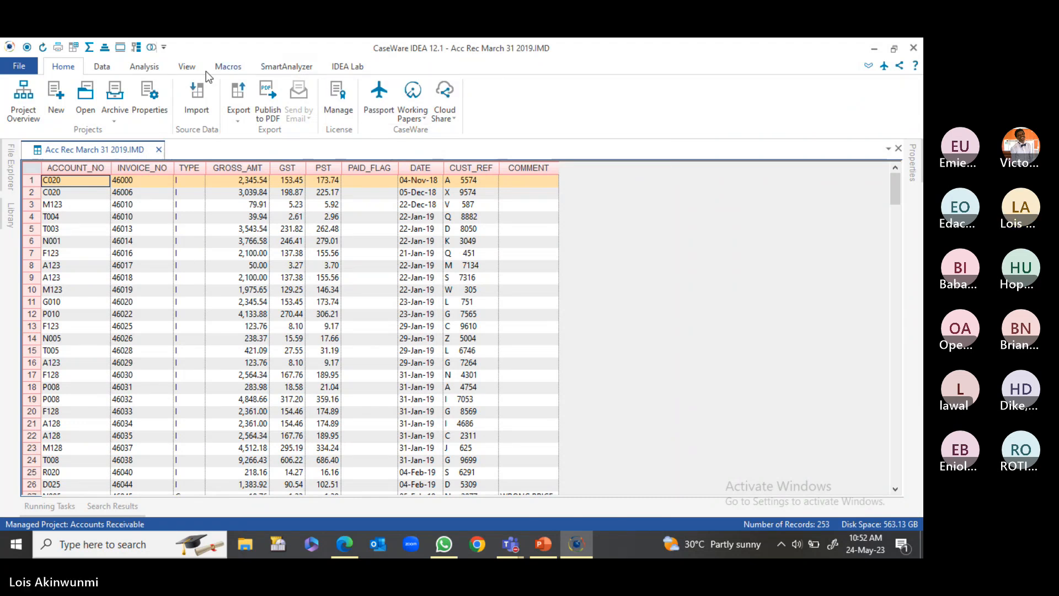
# Start an Aging analysis on Acc Rec March 31 2019 and set the aging date to 2019/04/01
pyautogui.click(142, 70)
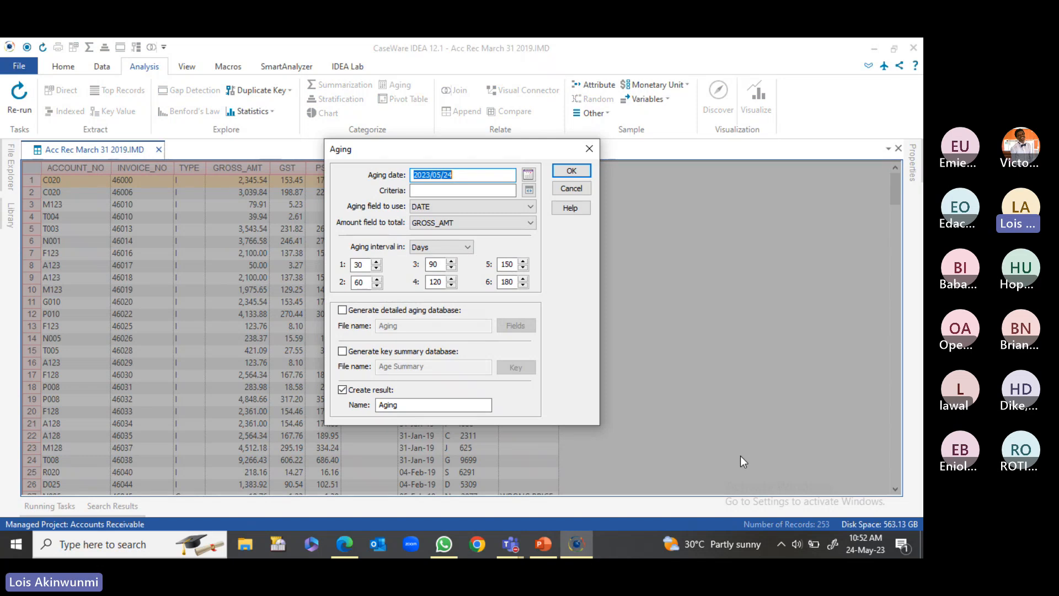
pyautogui.click(430, 180)
pyautogui.press('BackSpace')
pyautogui.press('BackSpace')
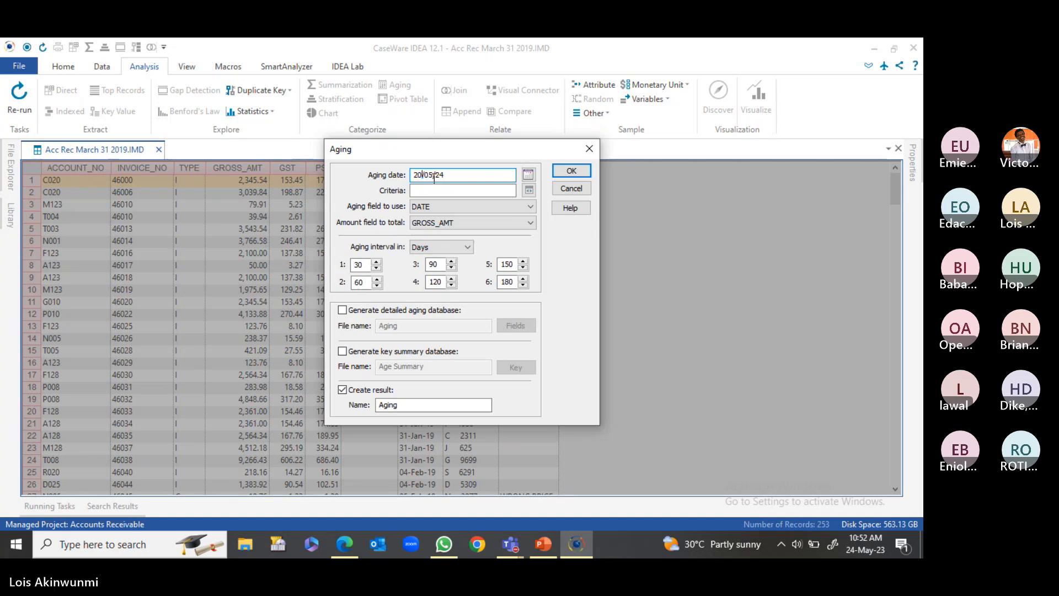
pyautogui.write('19')
pyautogui.press('Right')
pyautogui.press('Right')
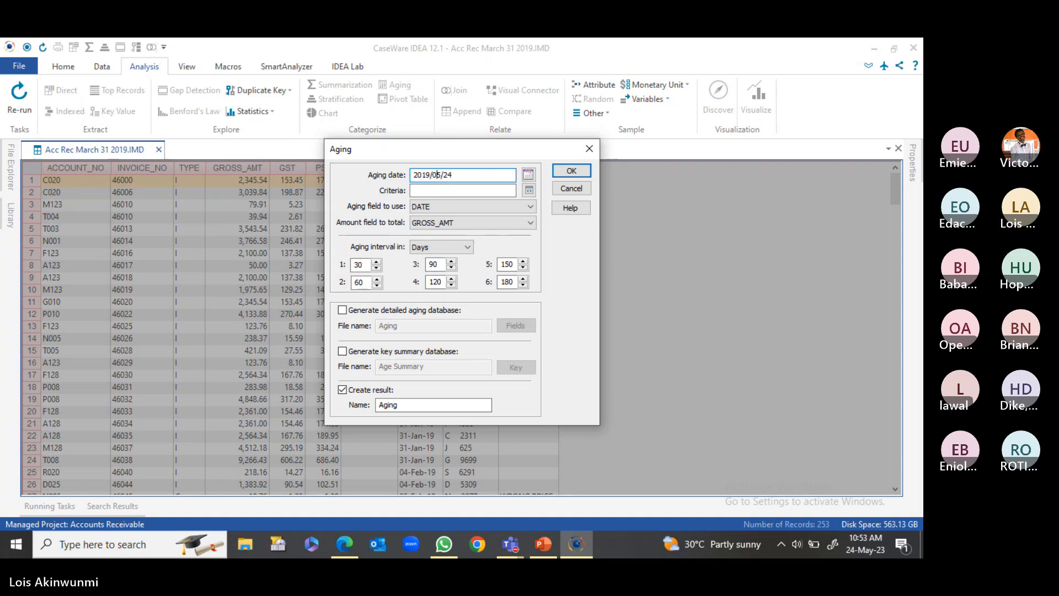
pyautogui.press('Delete')
pyautogui.write('4')
pyautogui.press('Right')
pyautogui.press('Delete')
pyautogui.press('Delete')
pyautogui.write('01')
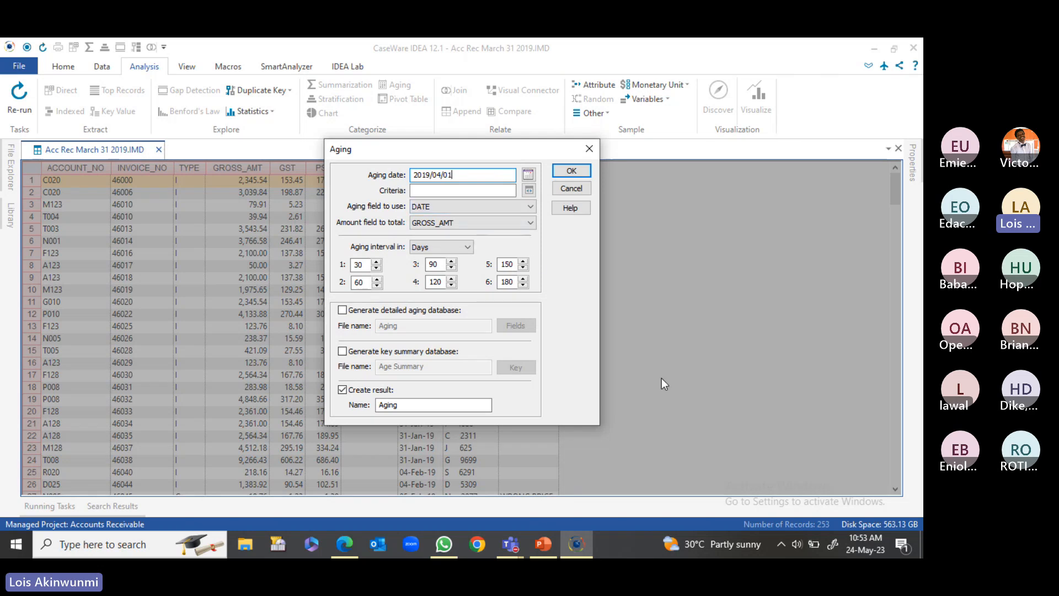
# Set the six aging intervals in days to 31, 61, 91, 121, 0 and 0
pyautogui.click(376, 261)
pyautogui.click(376, 279)
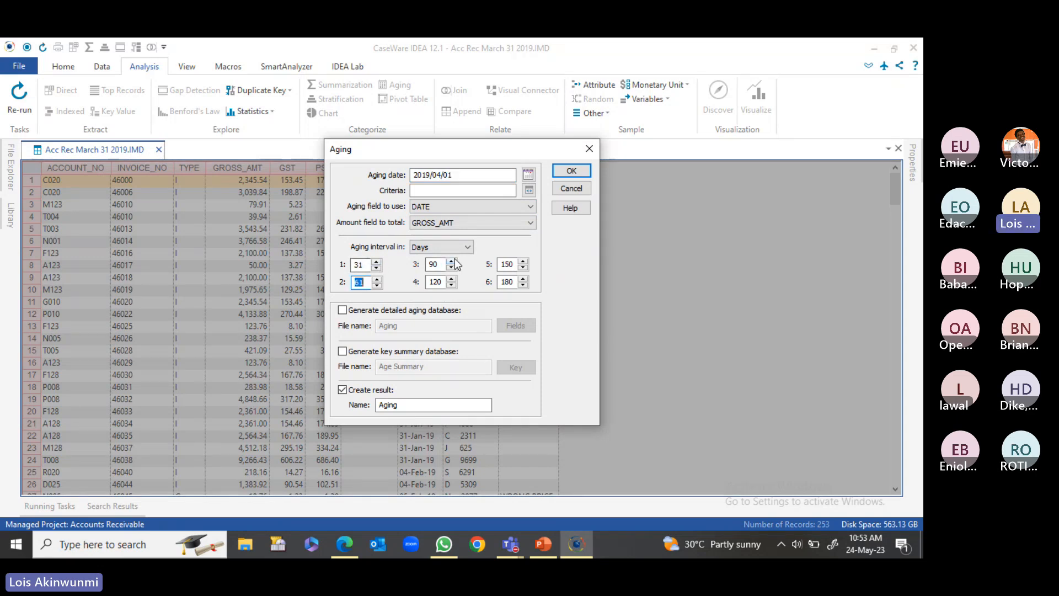
pyautogui.click(452, 261)
pyautogui.click(451, 278)
pyautogui.doubleClick(506, 265)
pyautogui.write('0')
pyautogui.doubleClick(514, 283)
pyautogui.write('0')
# Connect the computer to the secured Wi-Fi network listed between Infinix NOTE 7 Lite and Airtel_4G_SMARTBOX_FD2E, and dismiss the network list
pyautogui.click(781, 544)
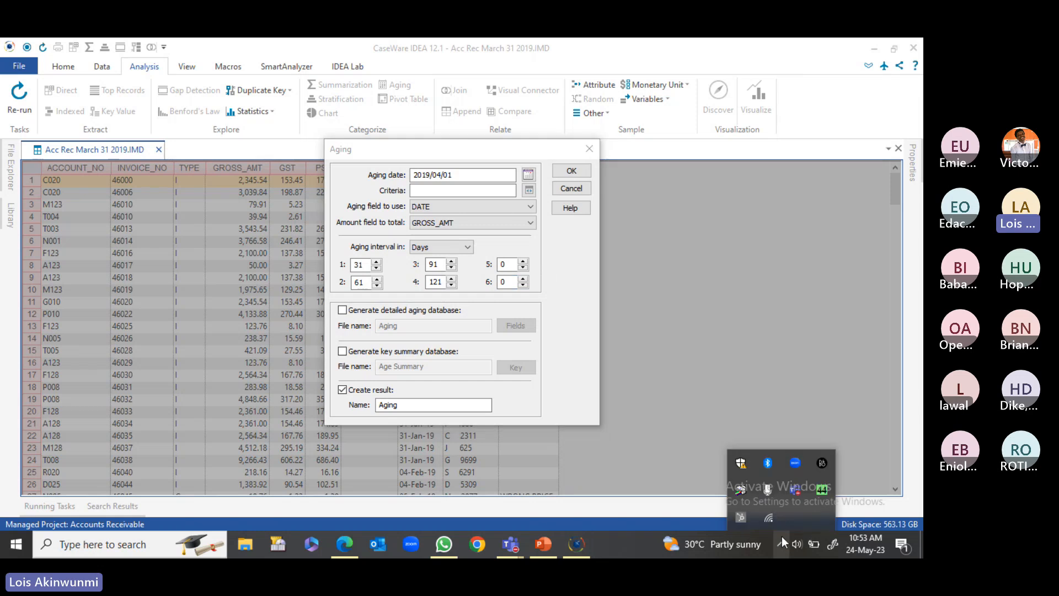
pyautogui.click(773, 518)
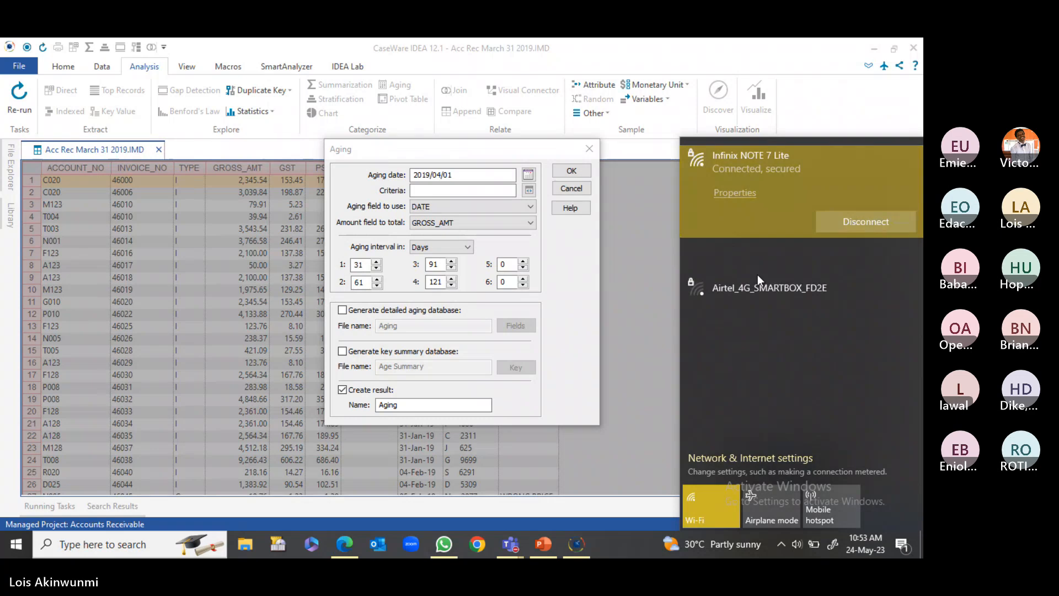
pyautogui.click(794, 254)
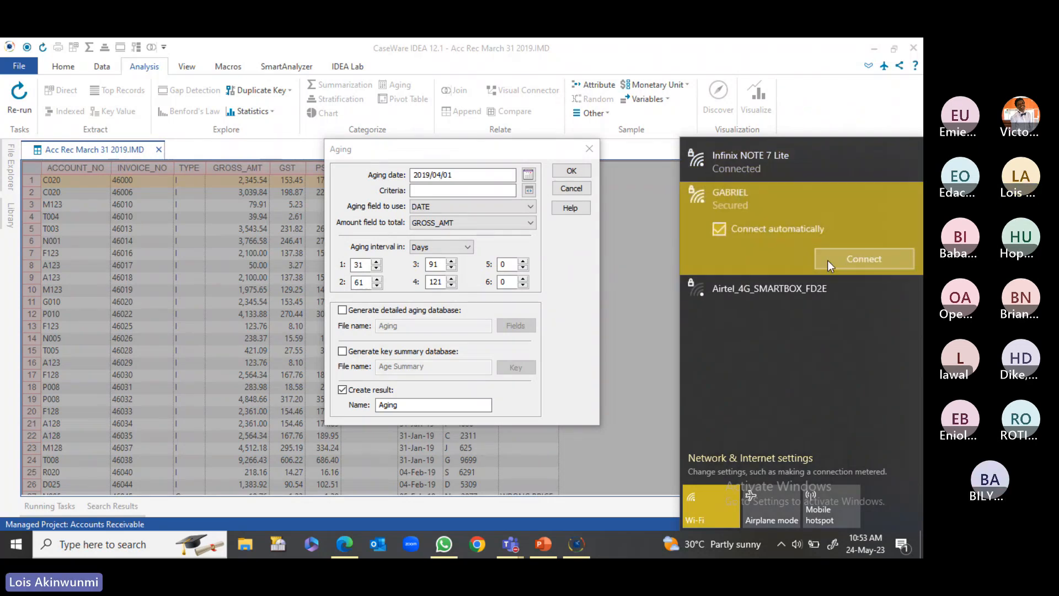
pyautogui.click(827, 260)
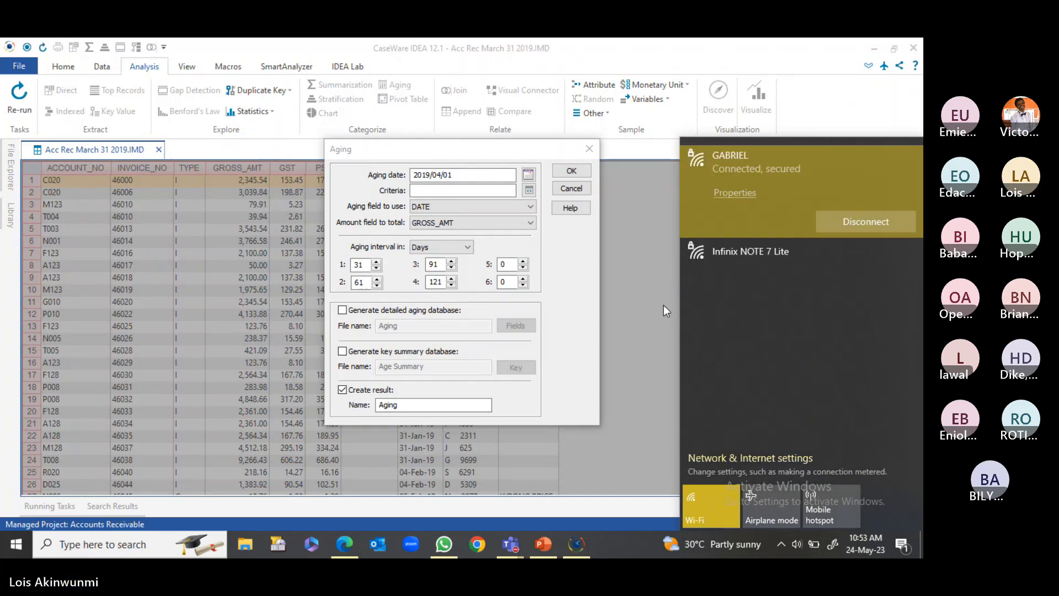
pyautogui.click(548, 304)
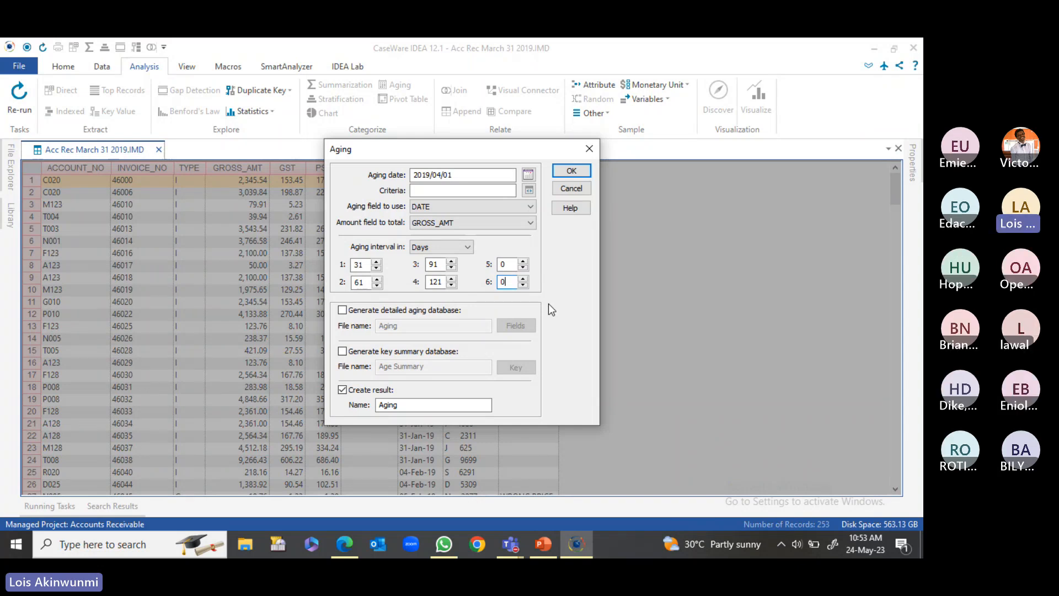
# Generate a detailed aging database named Aging Detail, name the result Aging Analysis Report, and run the aging analysis
pyautogui.click(342, 310)
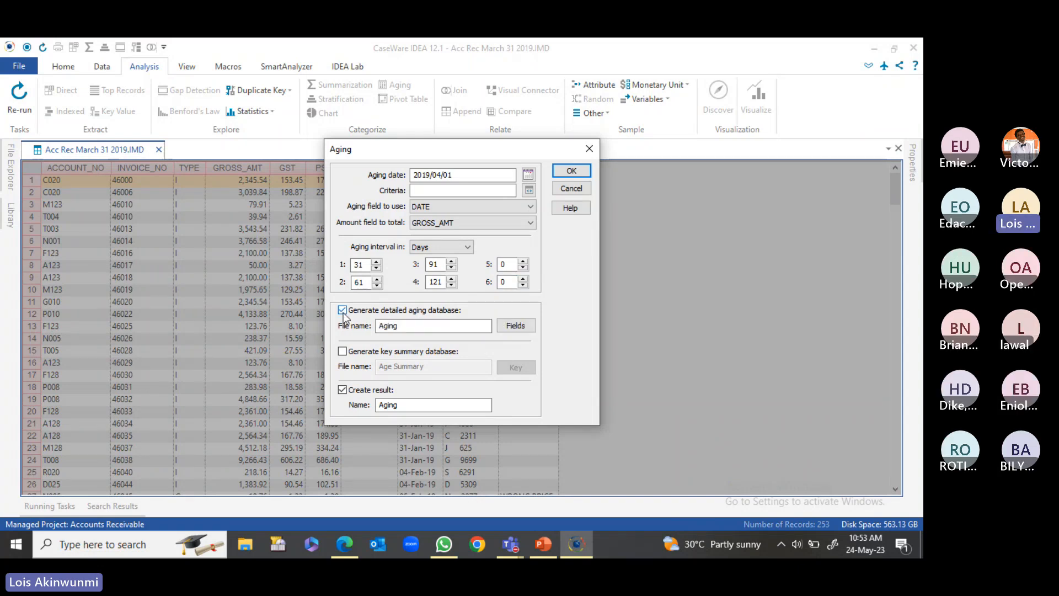
pyautogui.click(437, 325)
pyautogui.write('Detail')
pyautogui.click(427, 405)
pyautogui.write('Ana')
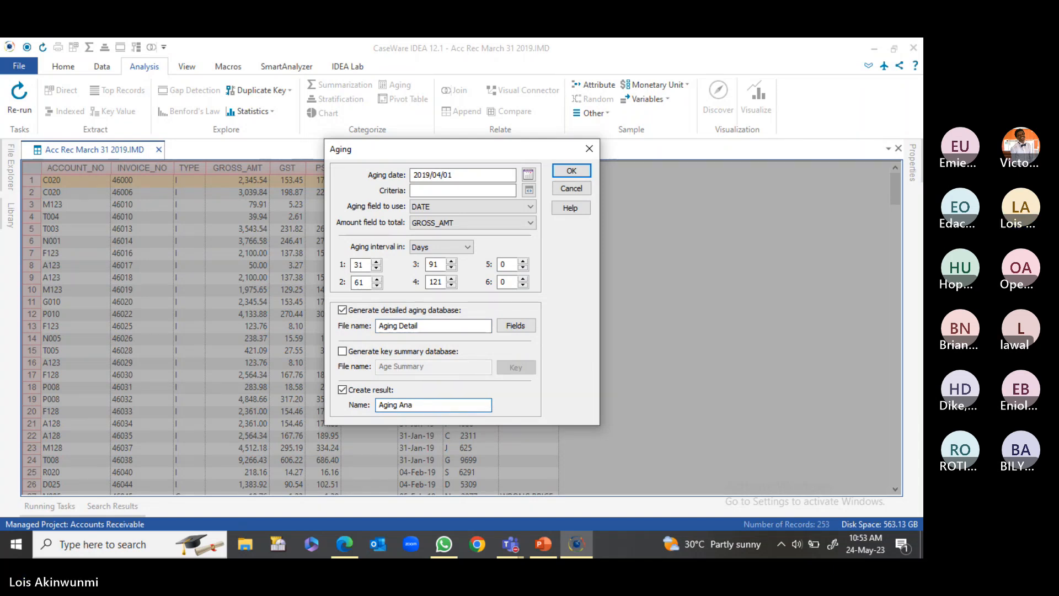
pyautogui.write('lysis Report')
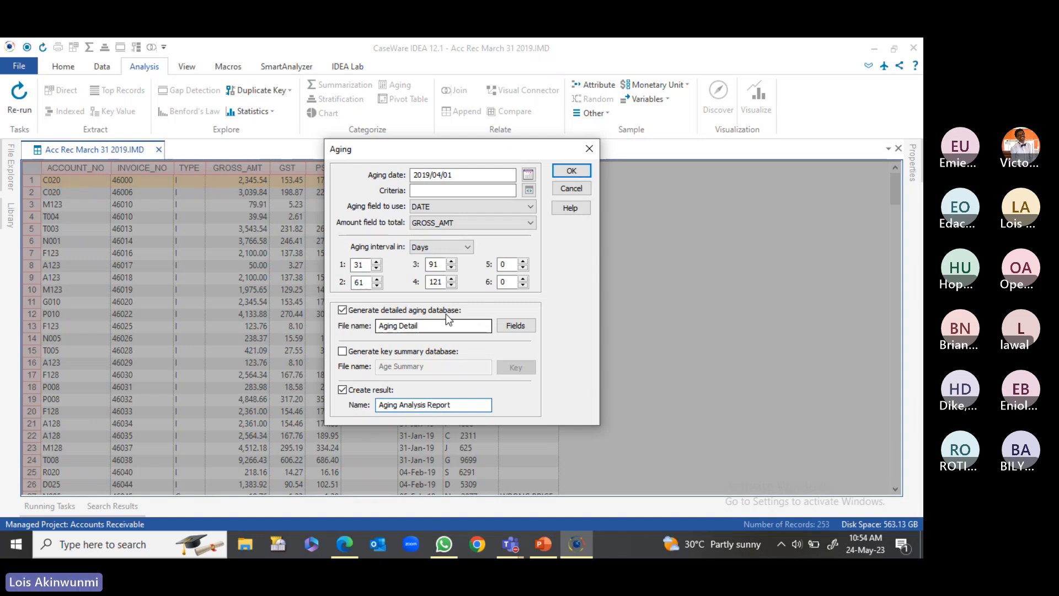
pyautogui.click(558, 171)
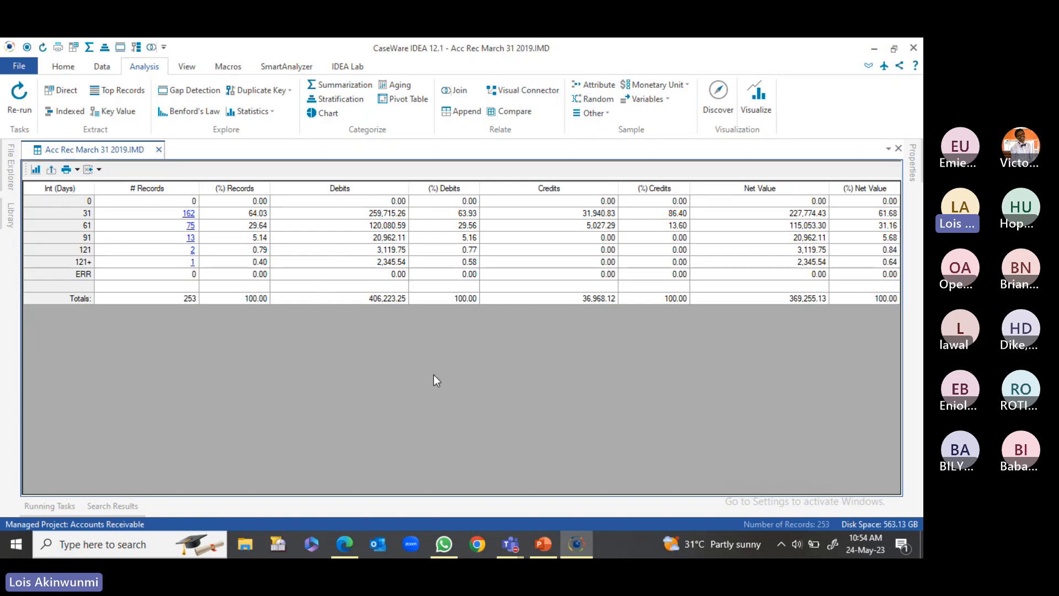
# Consult the Age Analysis slides in PowerPoint, and check the record options for the 31-day interval in the IDEA aging result
pyautogui.click(531, 548)
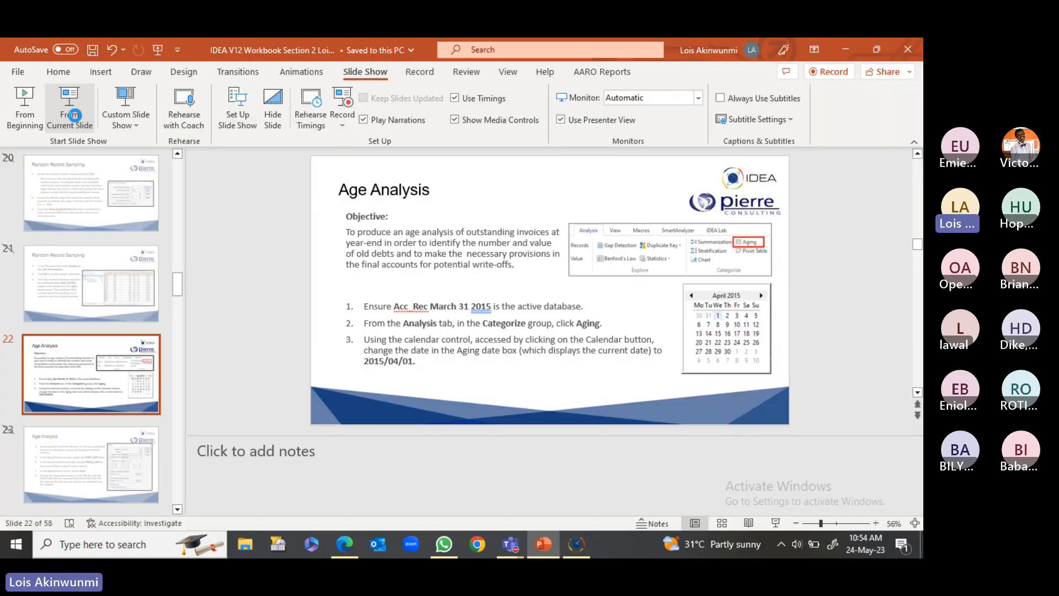
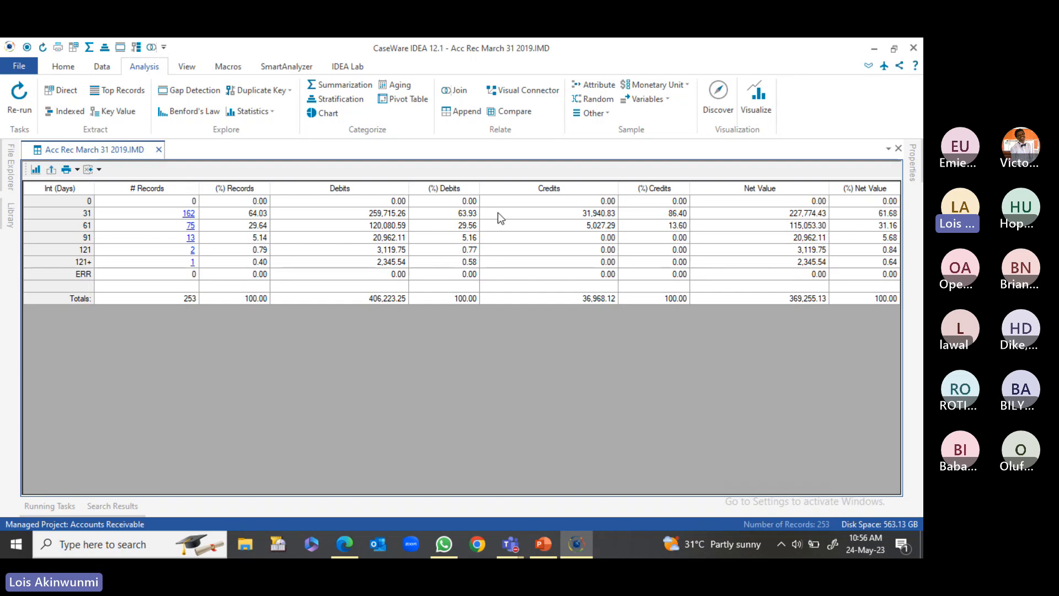
pyautogui.click(189, 214)
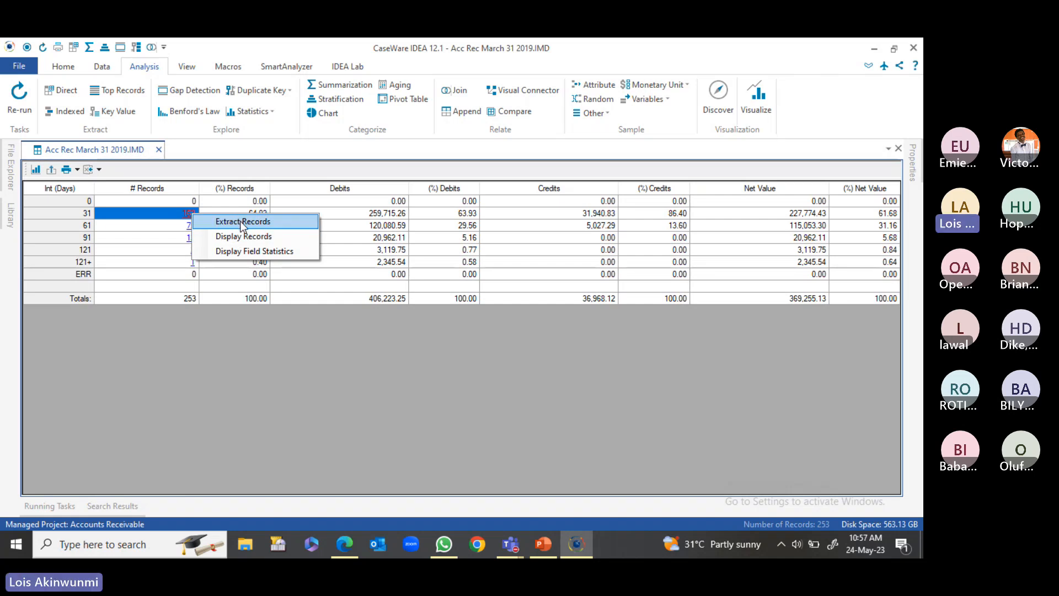
pyautogui.click(218, 350)
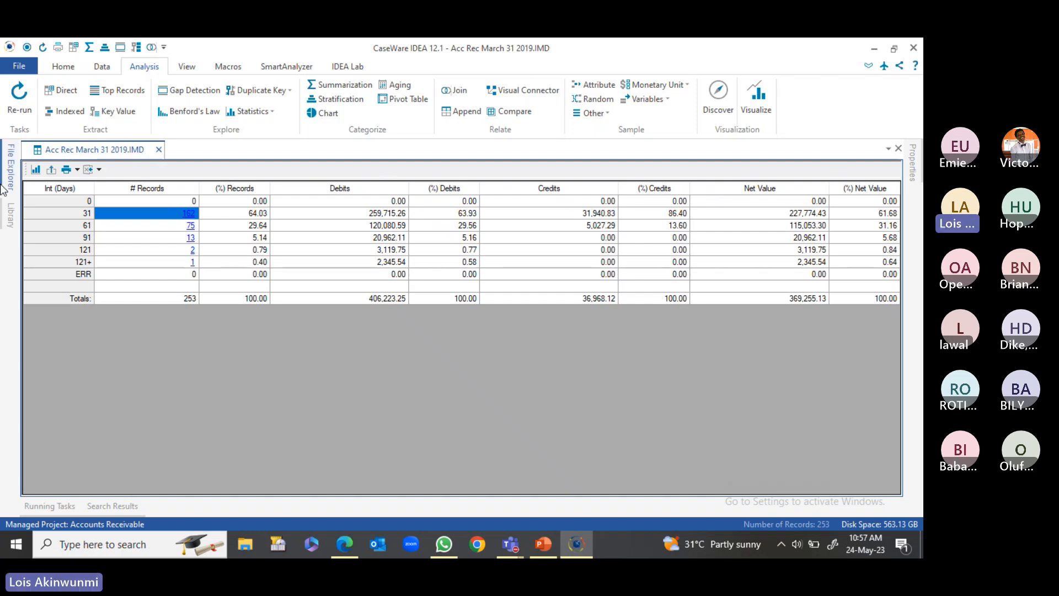
# Copy the Aging task's IDEAScript from the history of Acc Rec March 31 2019 into a new script and maximize the script editor
pyautogui.moveTo(915, 163)
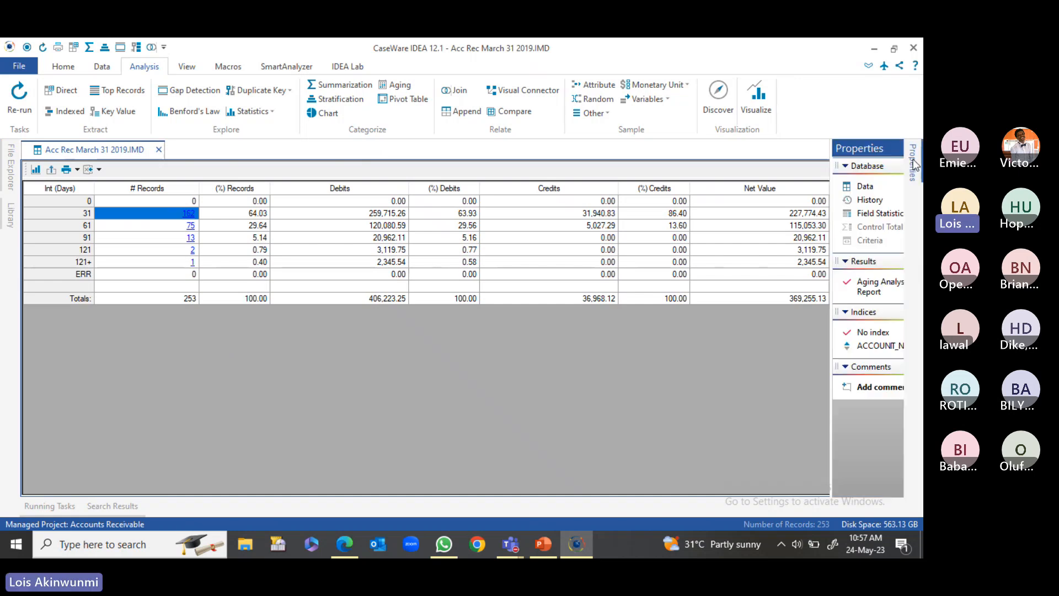
pyautogui.click(844, 199)
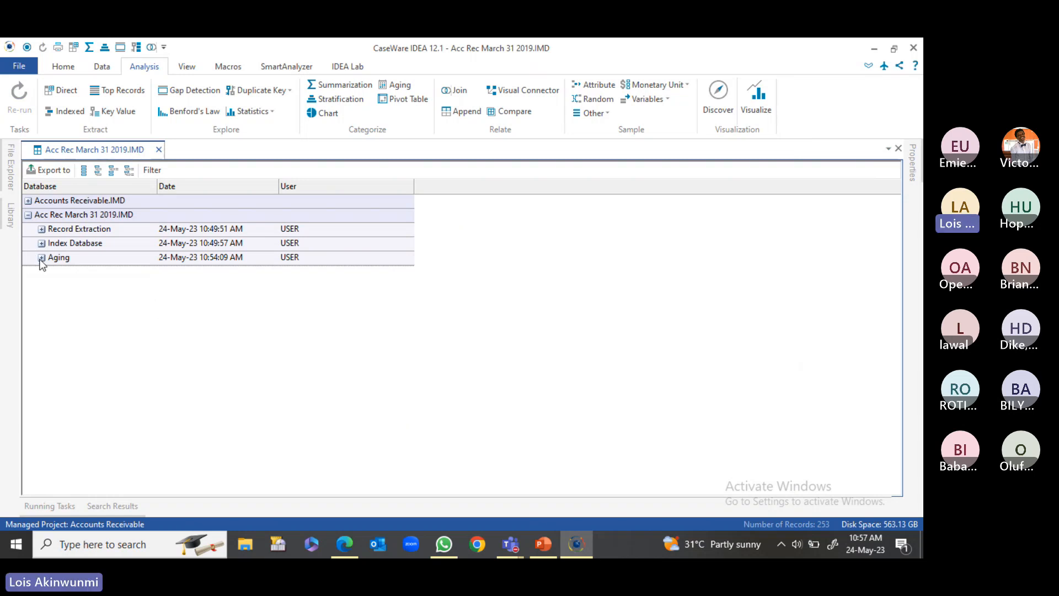
pyautogui.rightClick(114, 260)
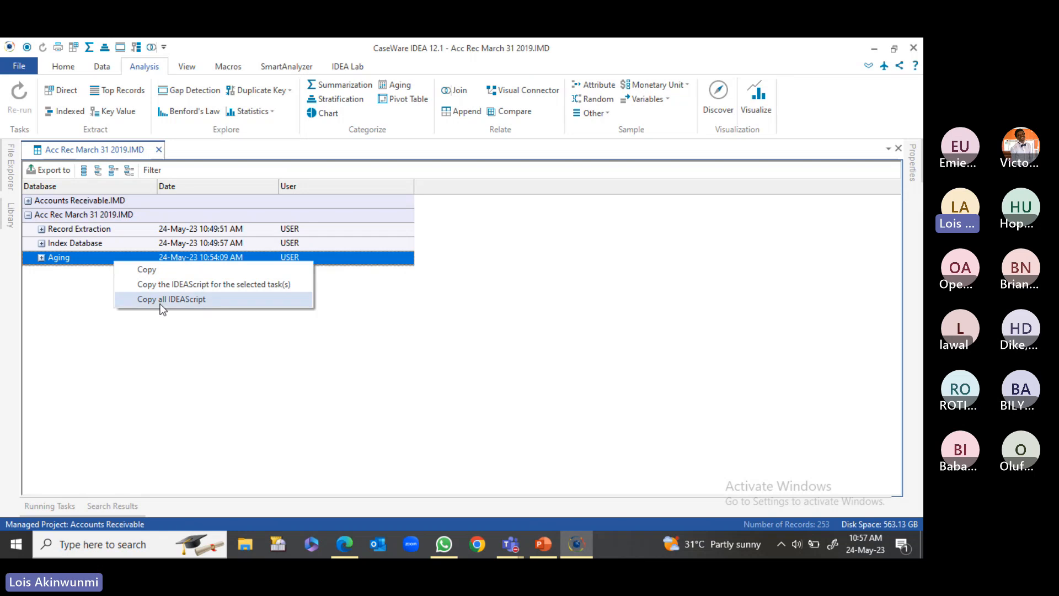
pyautogui.click(41, 258)
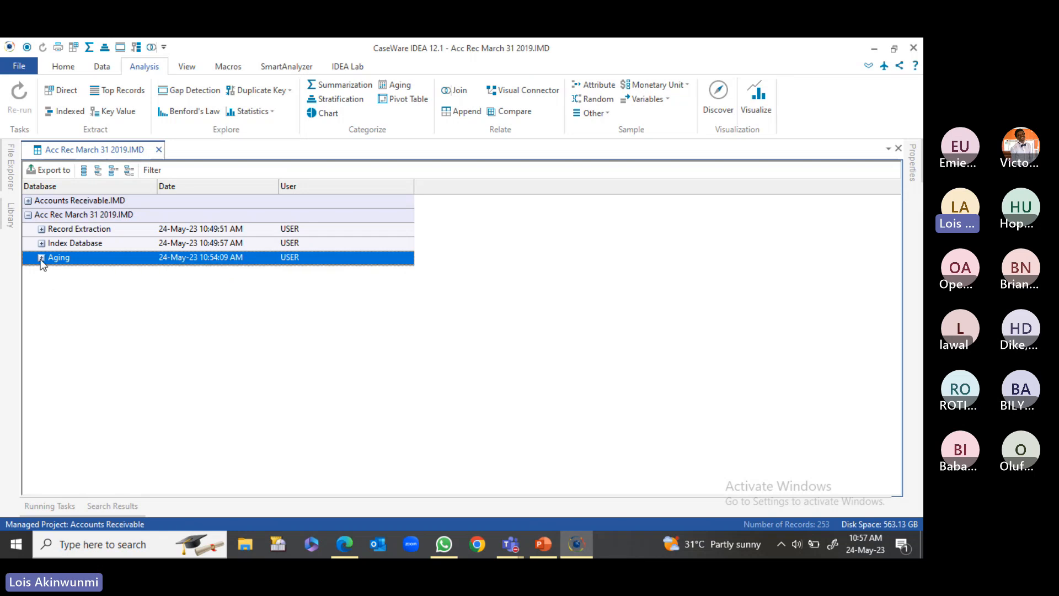
pyautogui.click(42, 258)
pyautogui.scroll(-5, 205, 434)
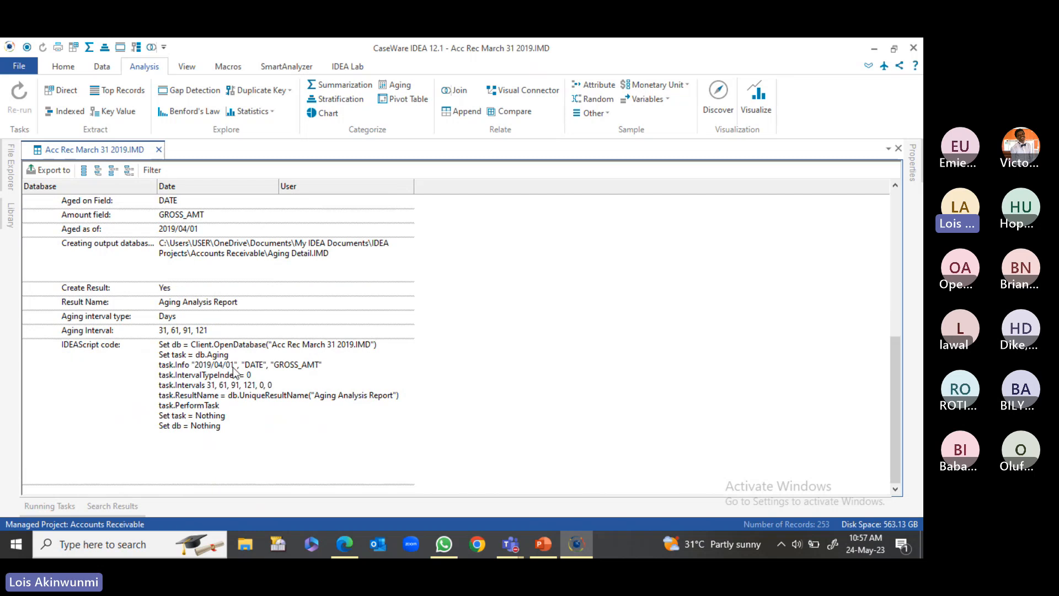
pyautogui.rightClick(210, 393)
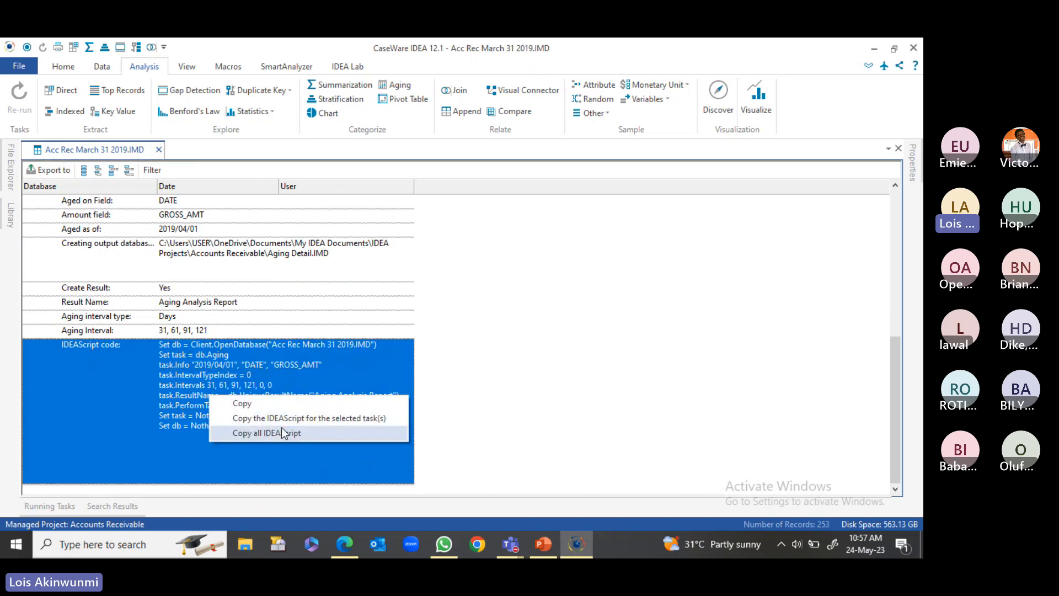
pyautogui.click(308, 418)
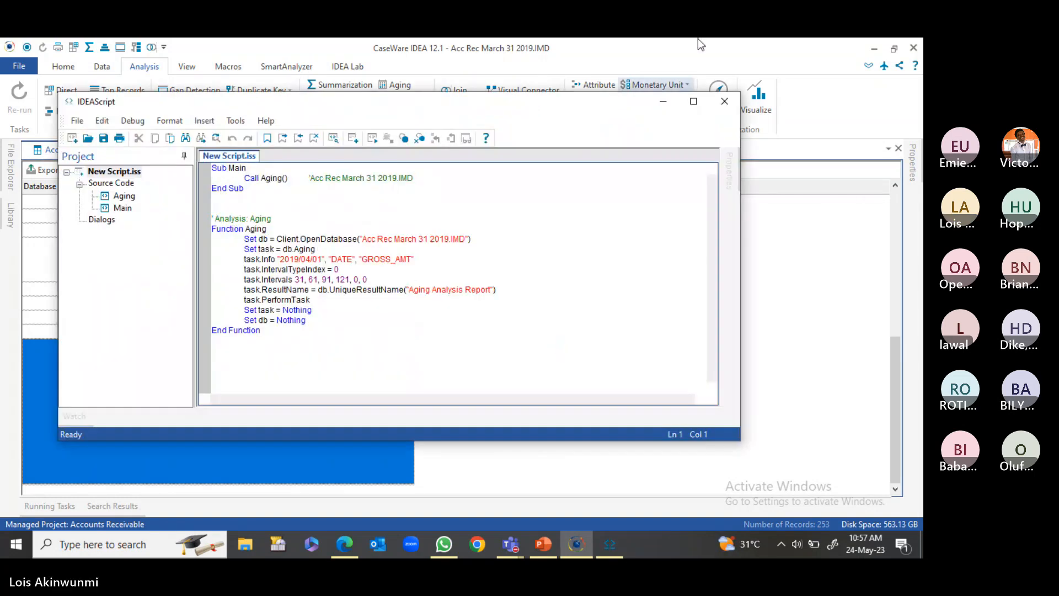
pyautogui.click(693, 101)
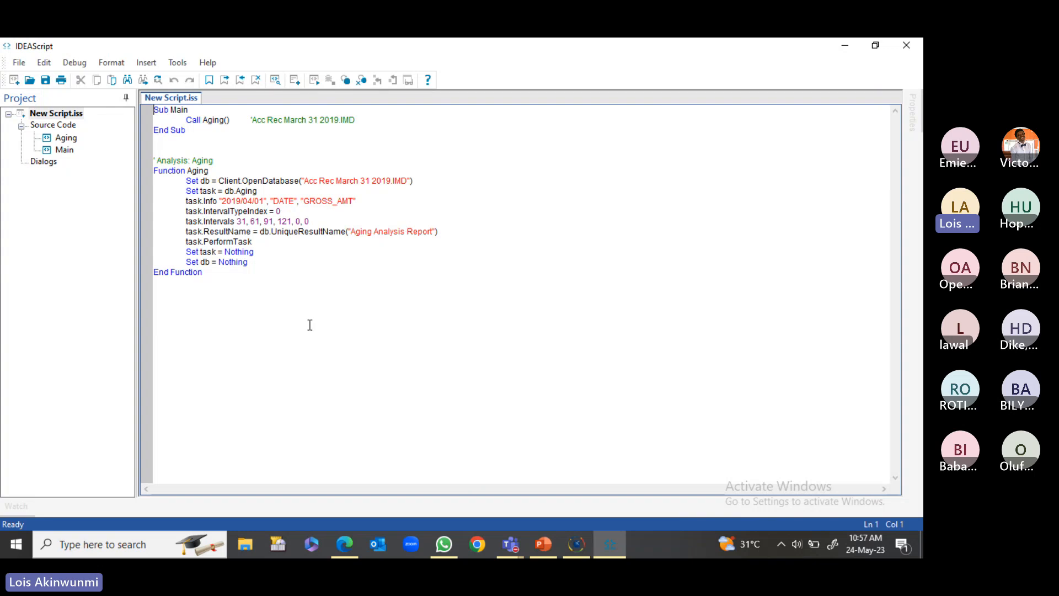
# Save the new aging script as History Log in the Accounts Receivable project's Macros.ILB folder
pyautogui.click(19, 64)
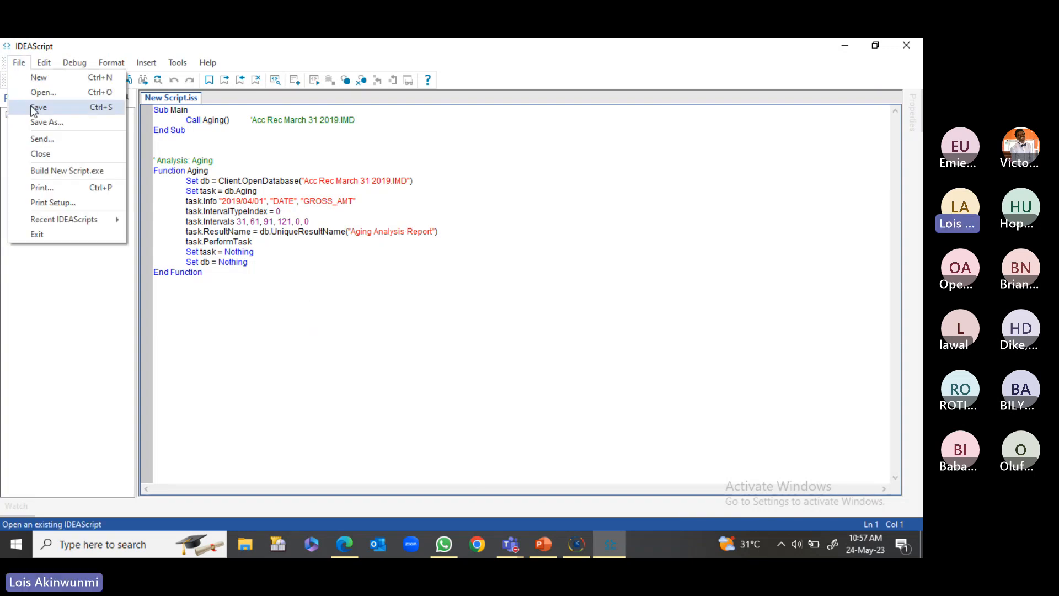
pyautogui.click(53, 123)
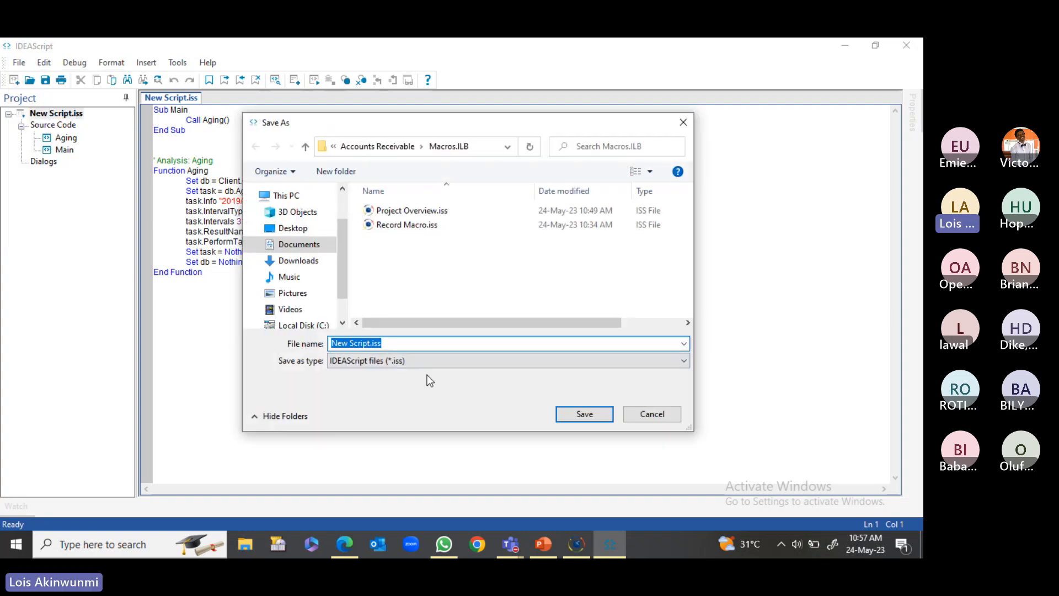
pyautogui.write('Histor')
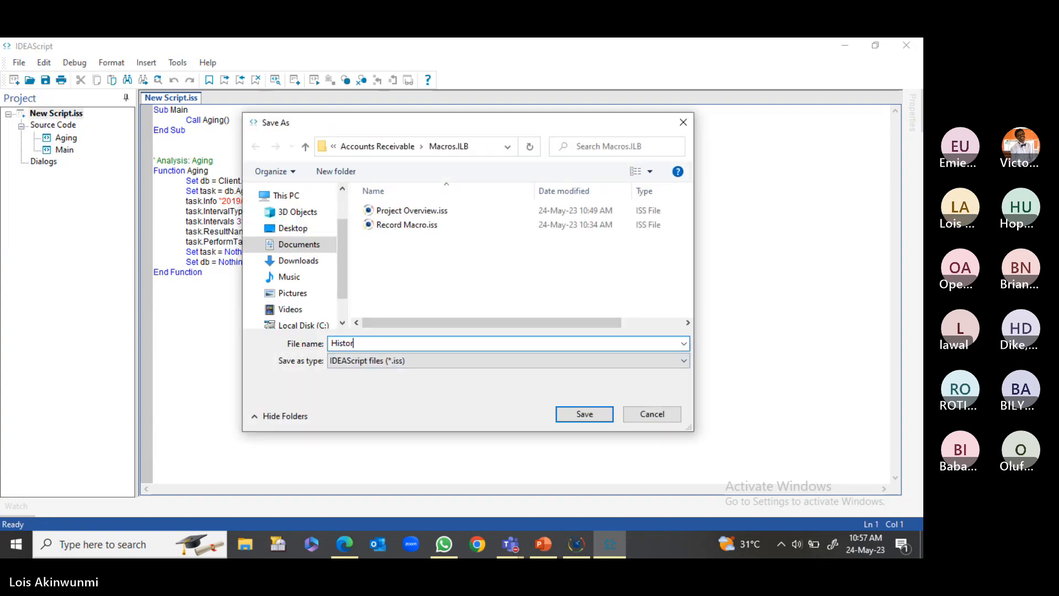
pyautogui.write('y Log')
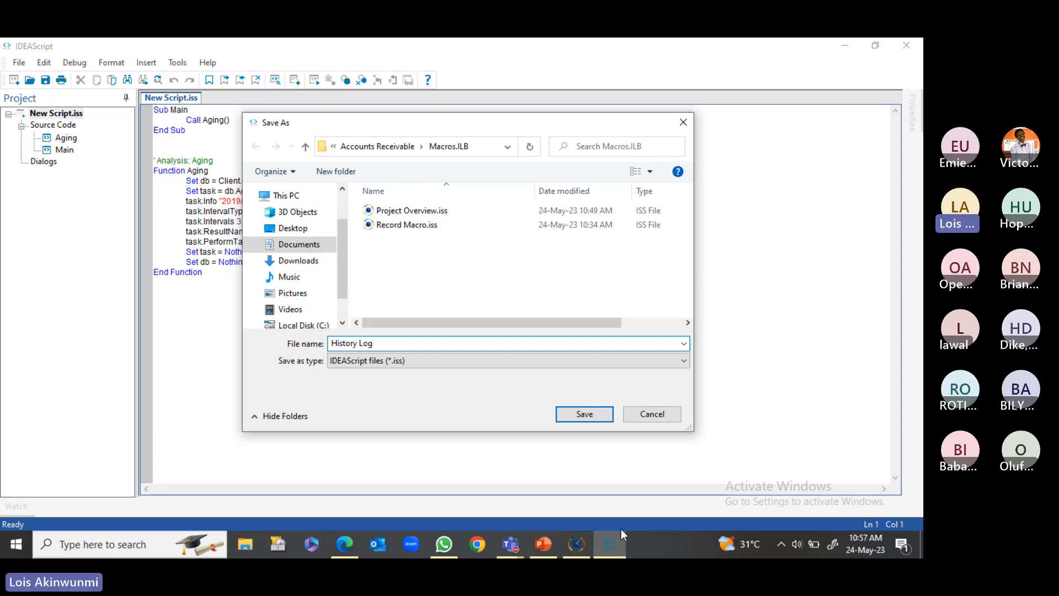
pyautogui.click(584, 414)
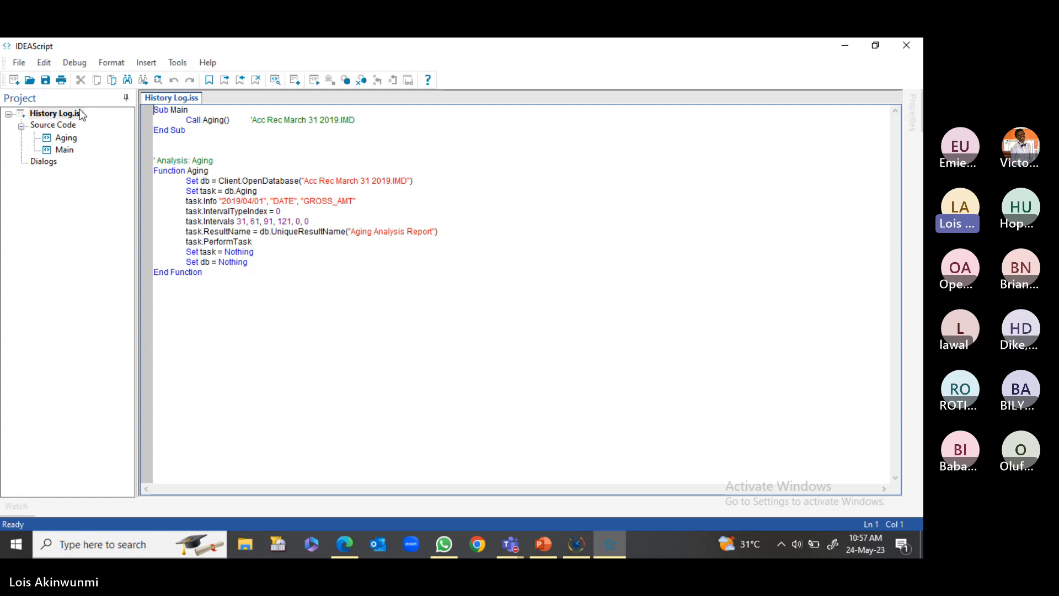
# Close the History Log script and exit the IDEAScript editor
pyautogui.click(59, 115)
pyautogui.rightClick(78, 115)
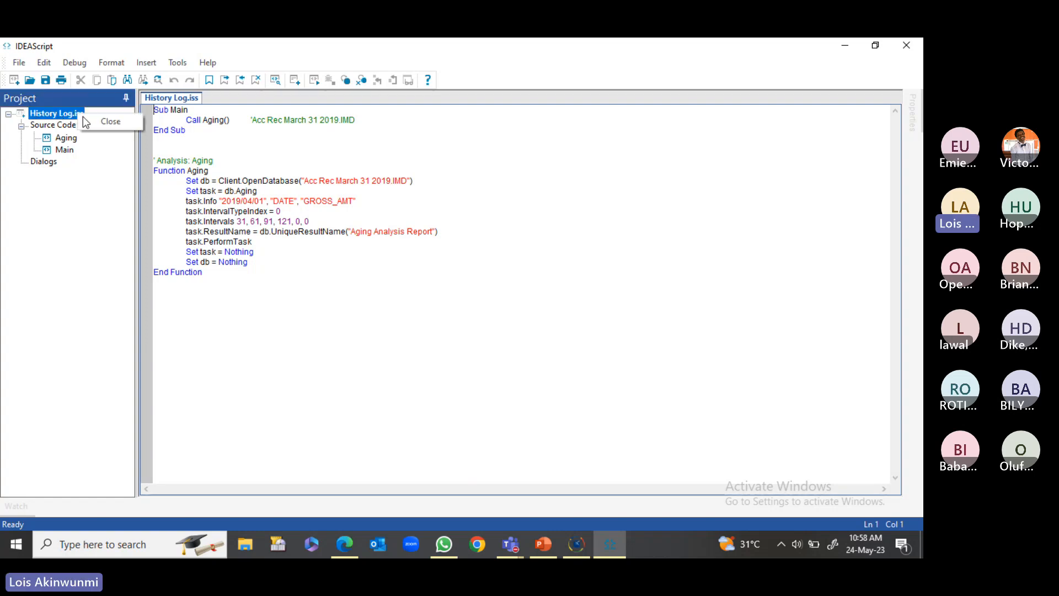
pyautogui.click(108, 121)
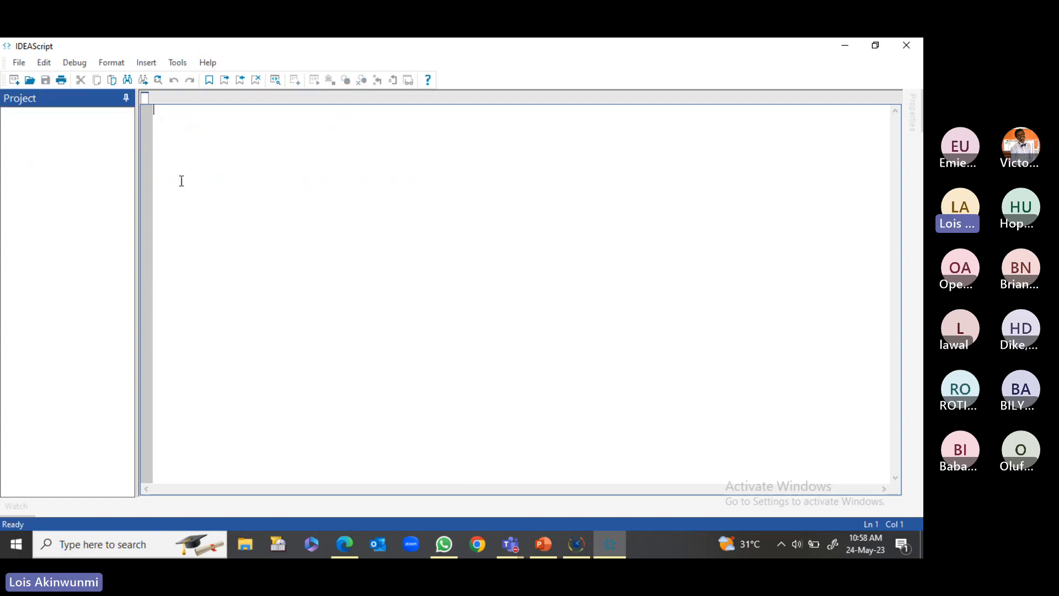
pyautogui.click(907, 45)
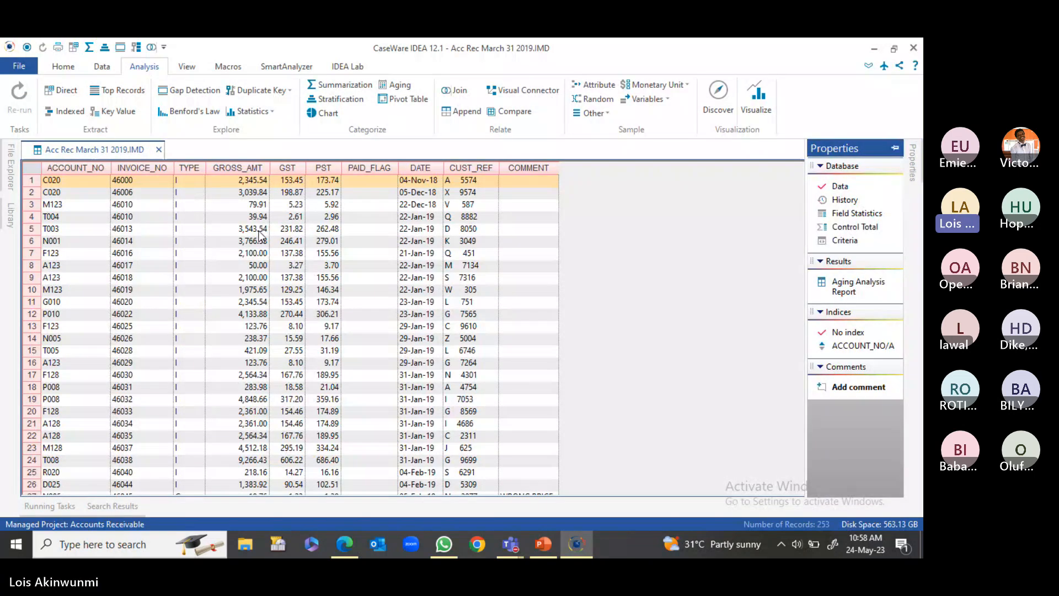
# Display the Aging Analysis Report result, review its full print preview, and close the preview
pyautogui.click(852, 294)
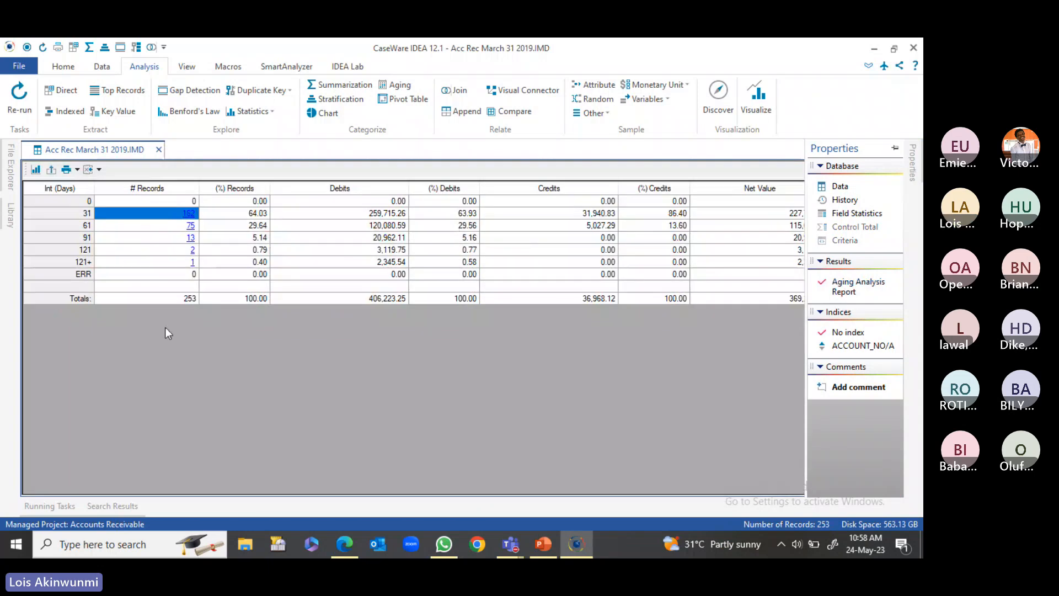
pyautogui.click(77, 169)
pyautogui.click(91, 185)
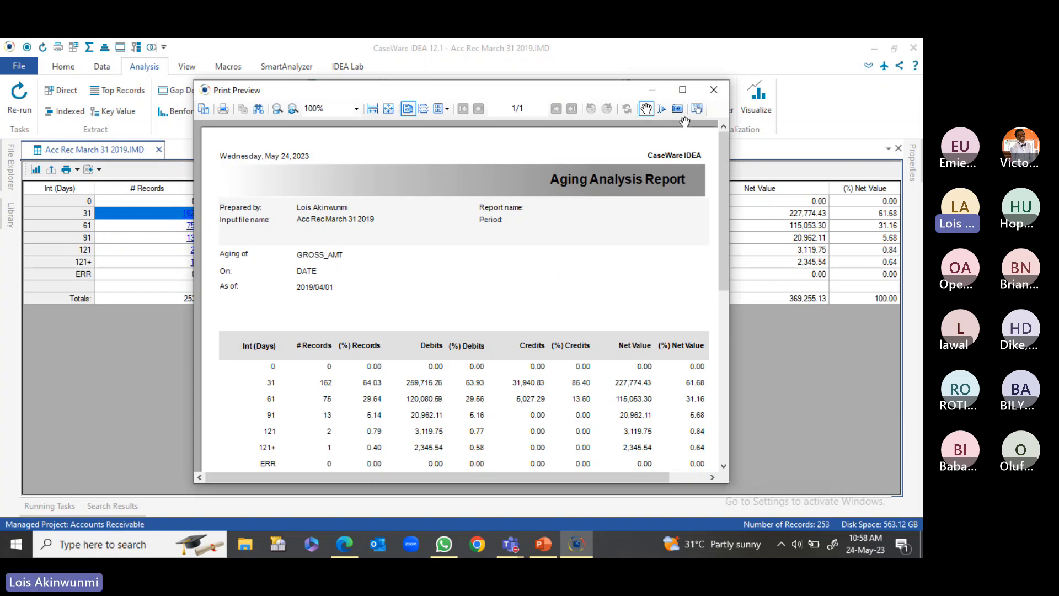
pyautogui.click(683, 90)
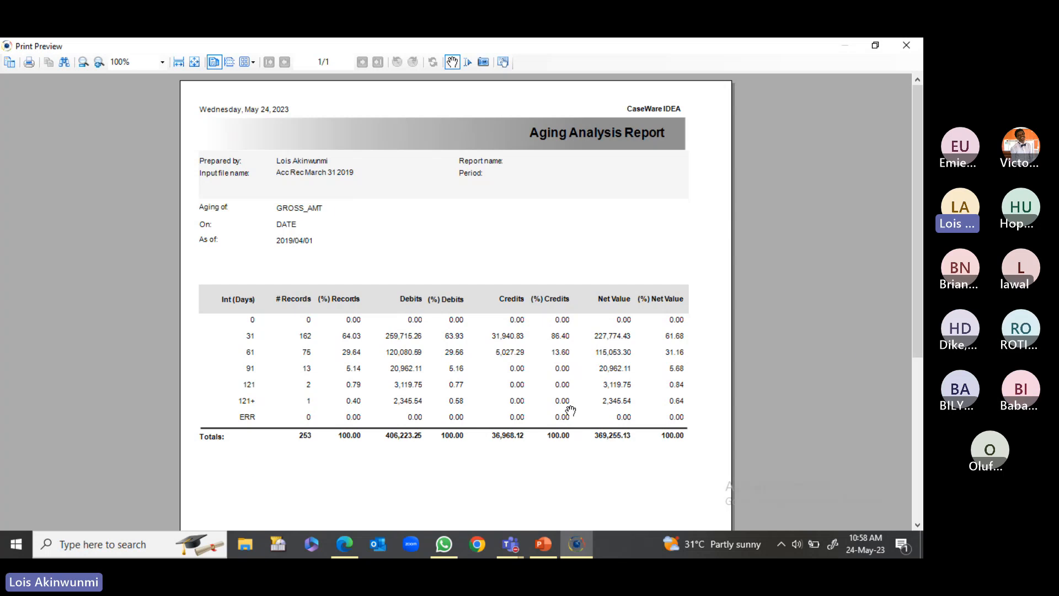
pyautogui.scroll(-3, 461, 472)
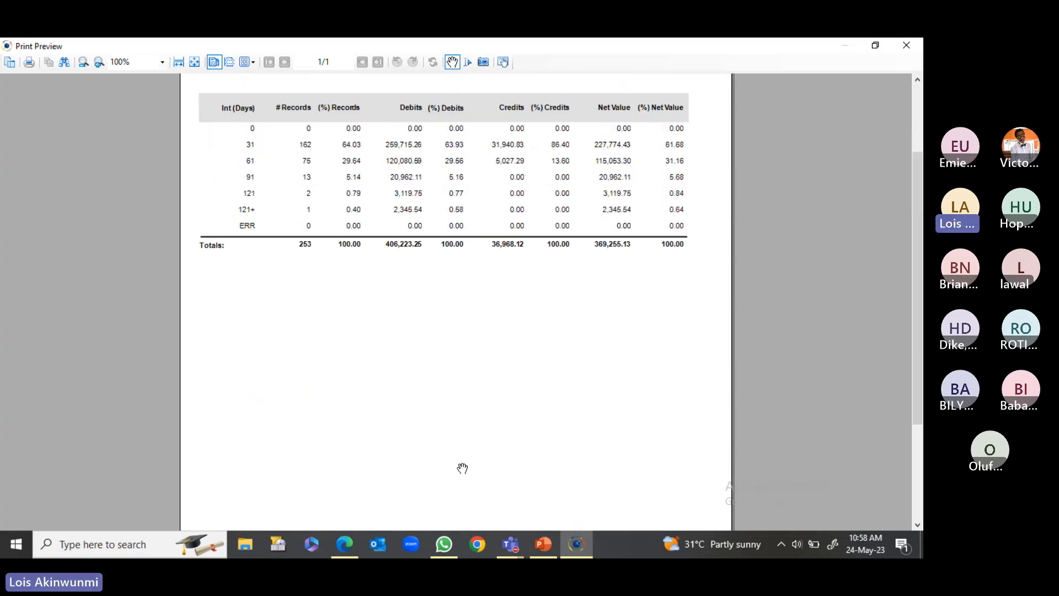
pyautogui.scroll(3, 462, 468)
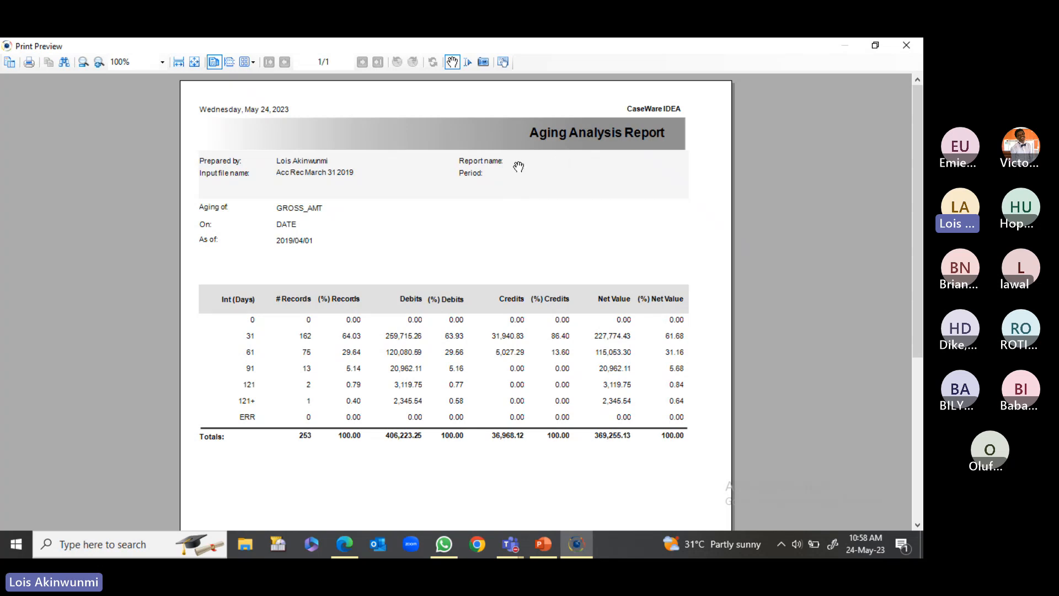
pyautogui.click(905, 49)
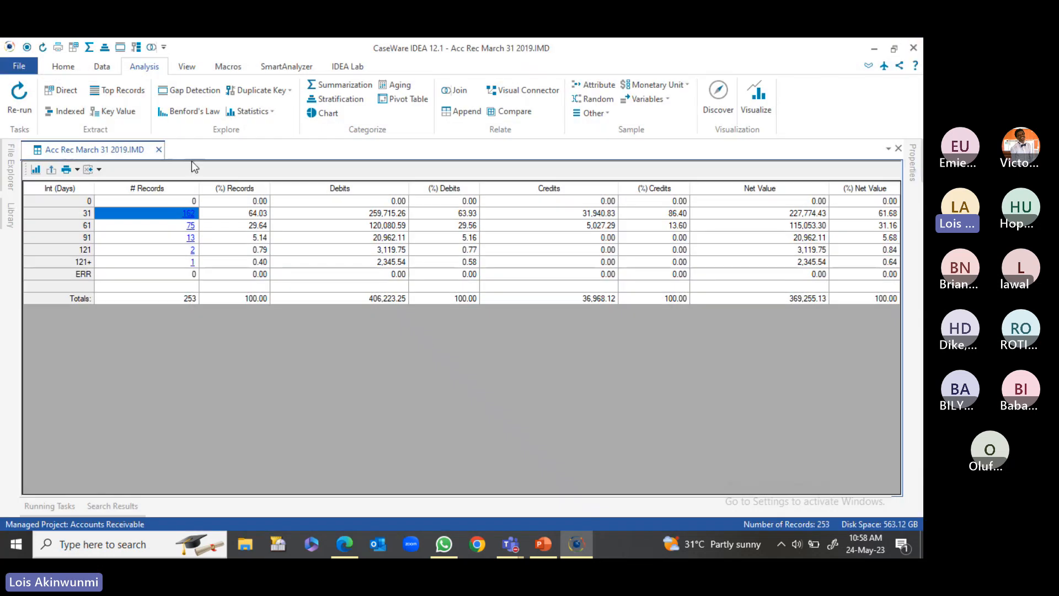
# Set the Accounts Receivable project's report name to Accounts Receivable Analysis and its report period to March 31, 2019
pyautogui.click(59, 67)
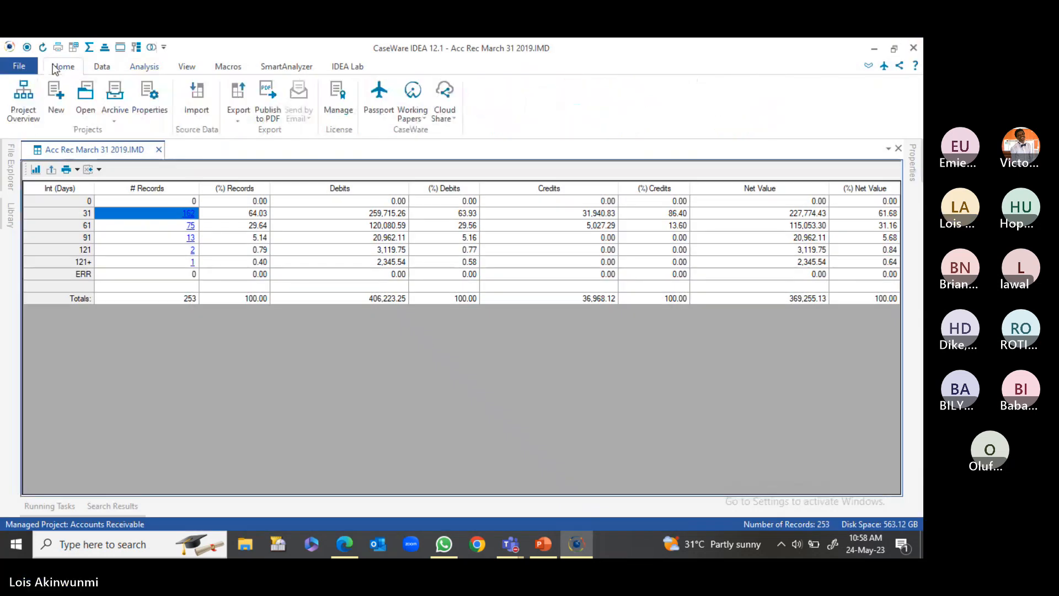
pyautogui.click(155, 111)
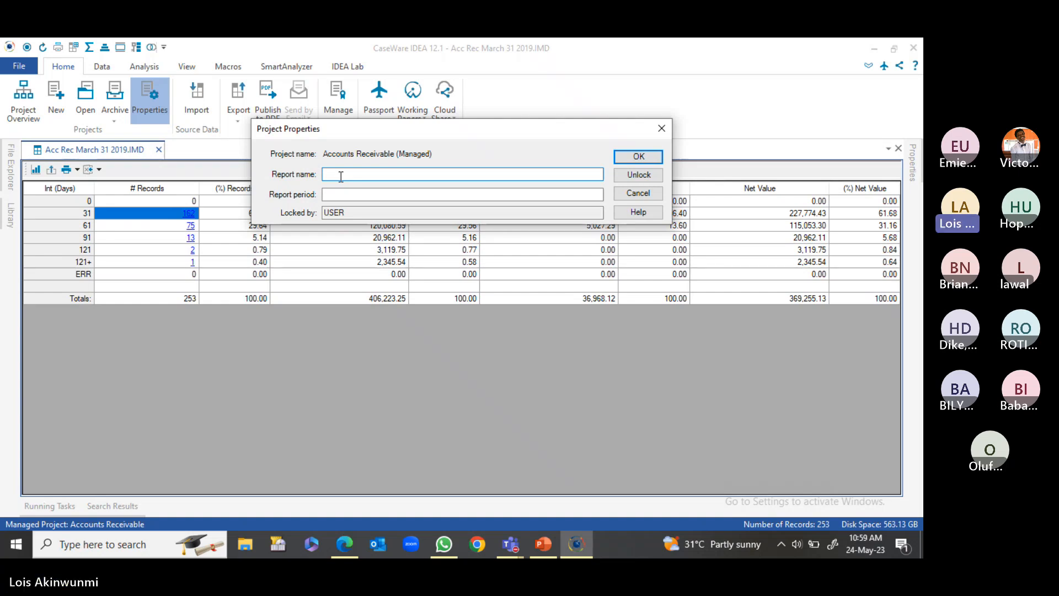
pyautogui.write('Accounts')
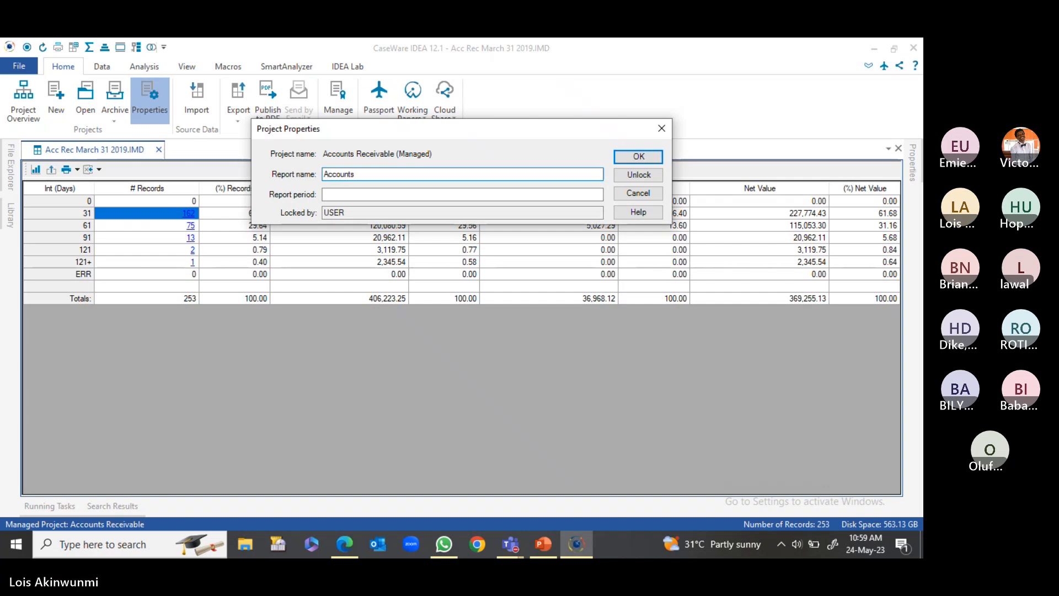
pyautogui.write(' Receivable Analysis')
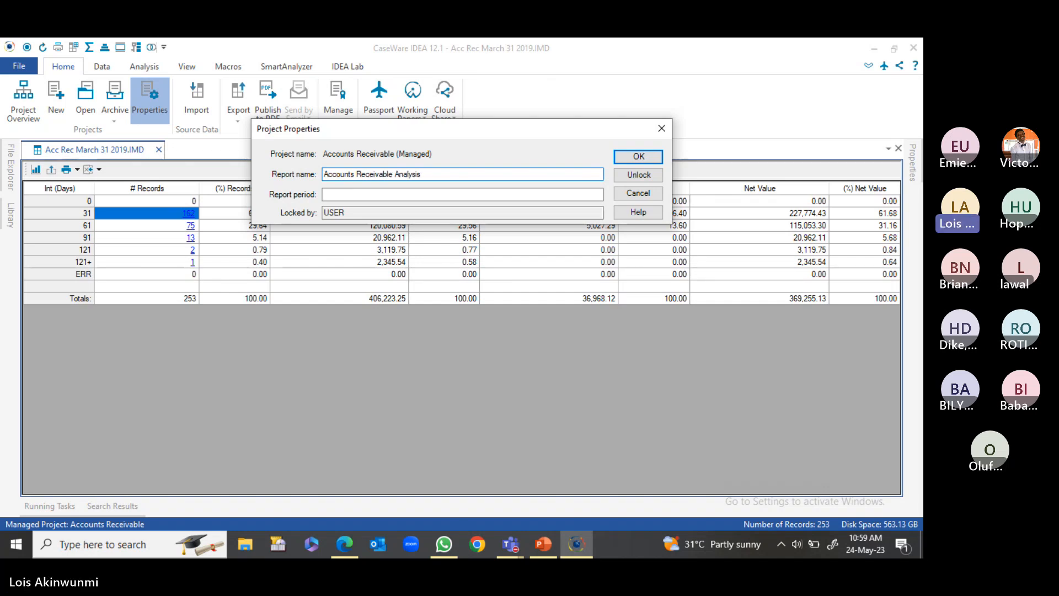
pyautogui.click(330, 194)
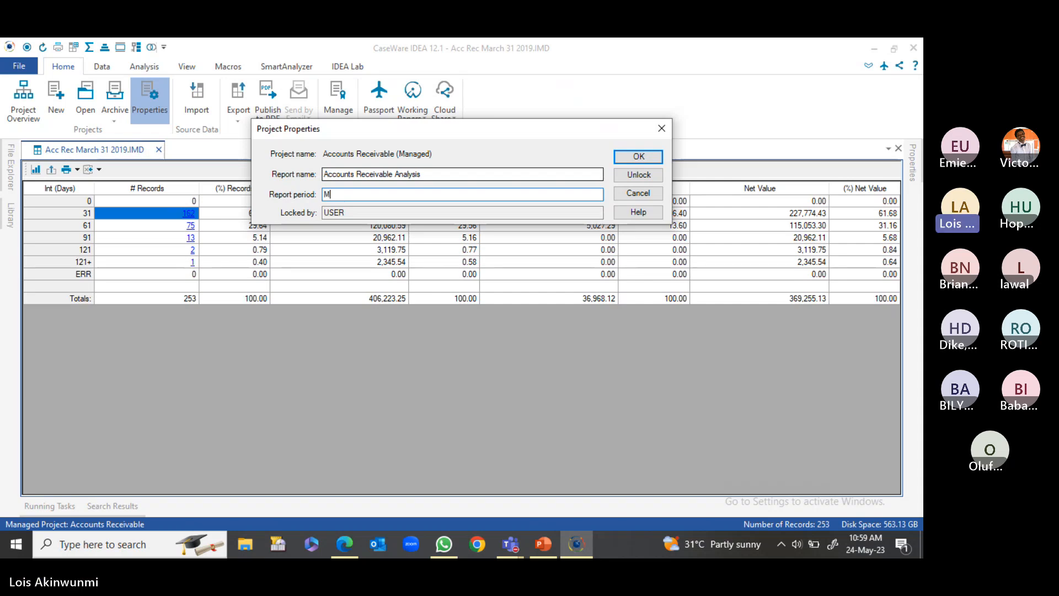
pyautogui.write('March 31')
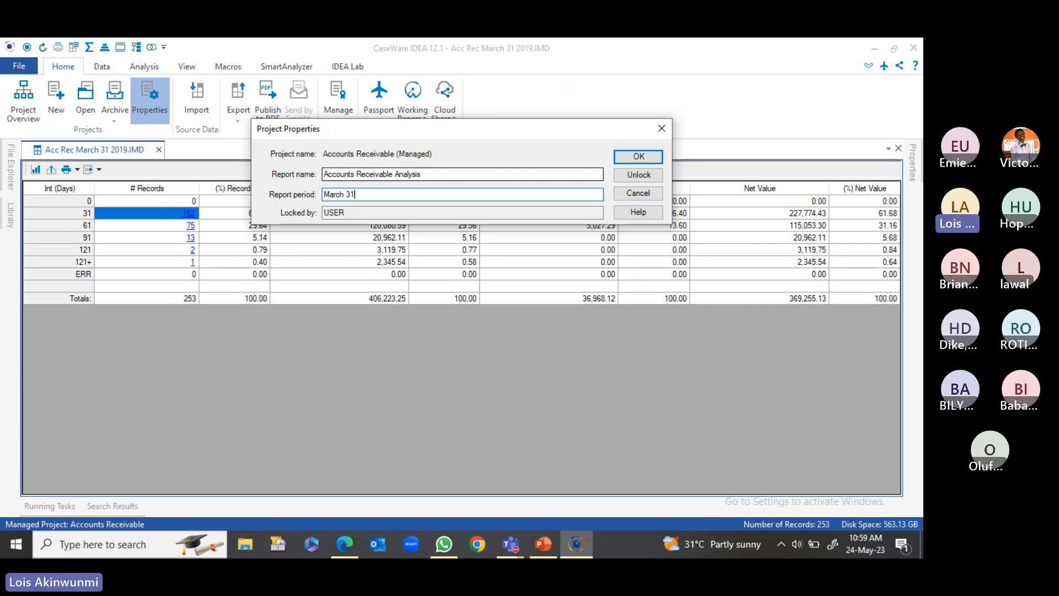
pyautogui.write(', 2019')
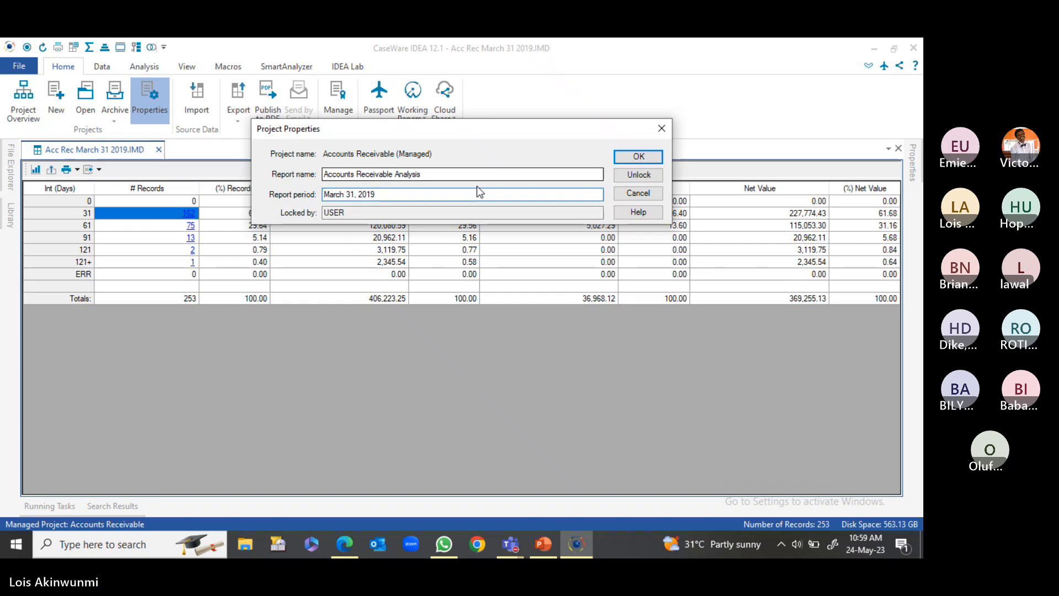
pyautogui.click(639, 157)
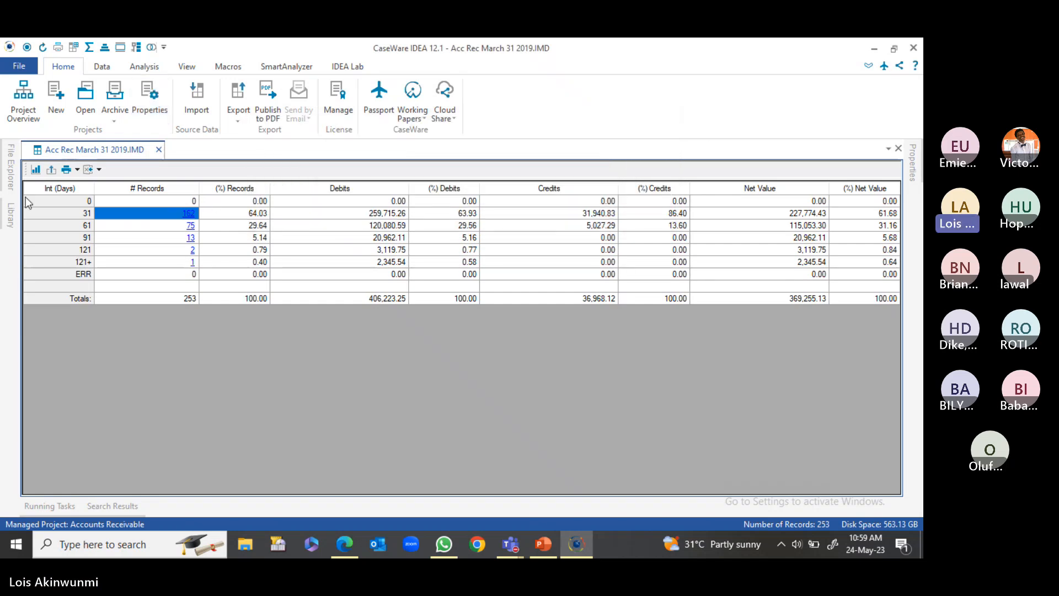
# Preview the Aging Analysis Report printout to check its report name and period, and close the preview
pyautogui.click(78, 170)
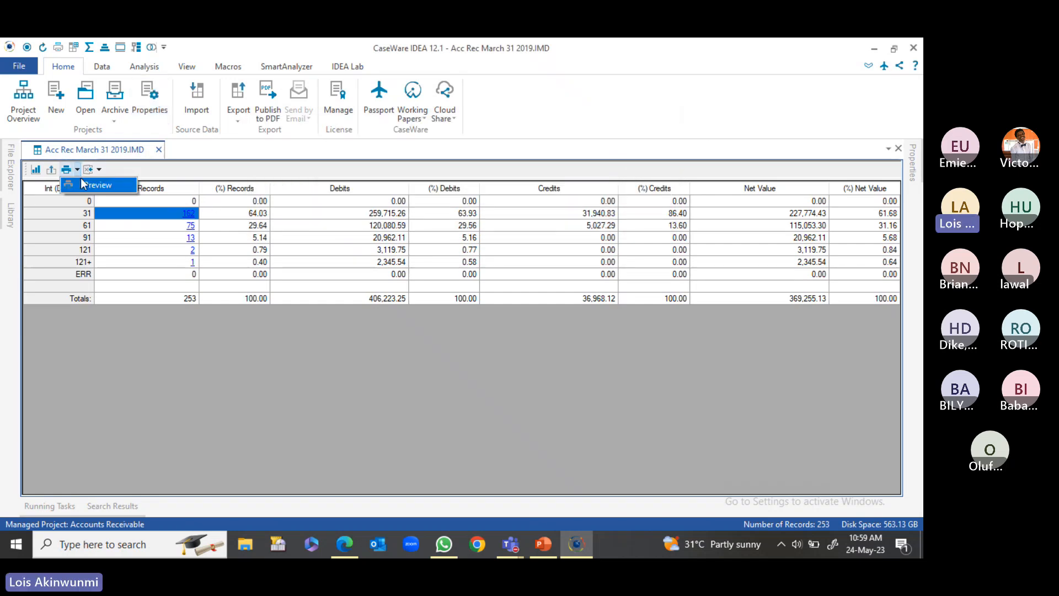
pyautogui.click(89, 186)
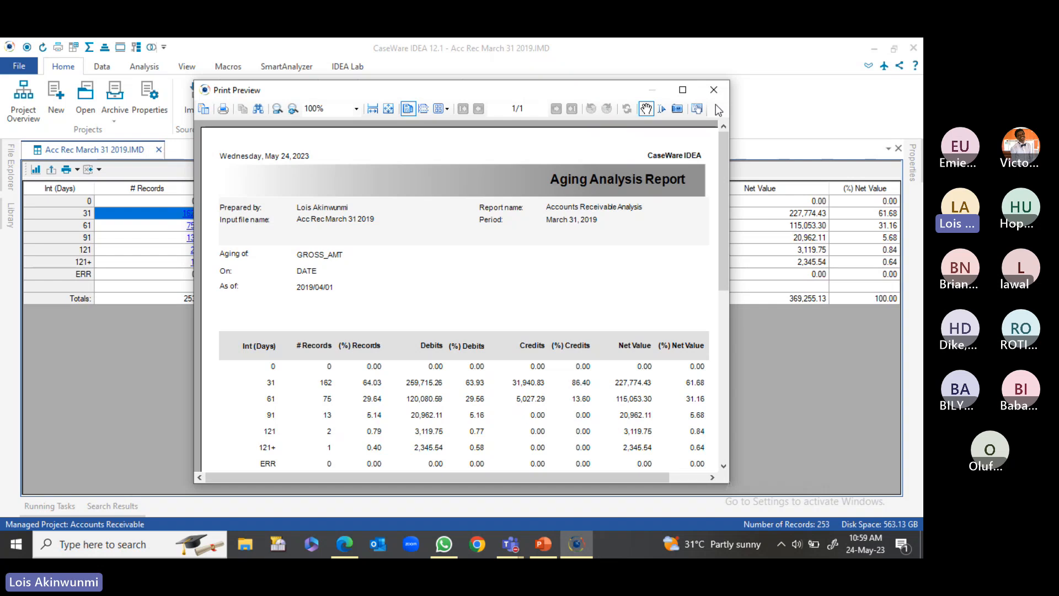
pyautogui.click(714, 90)
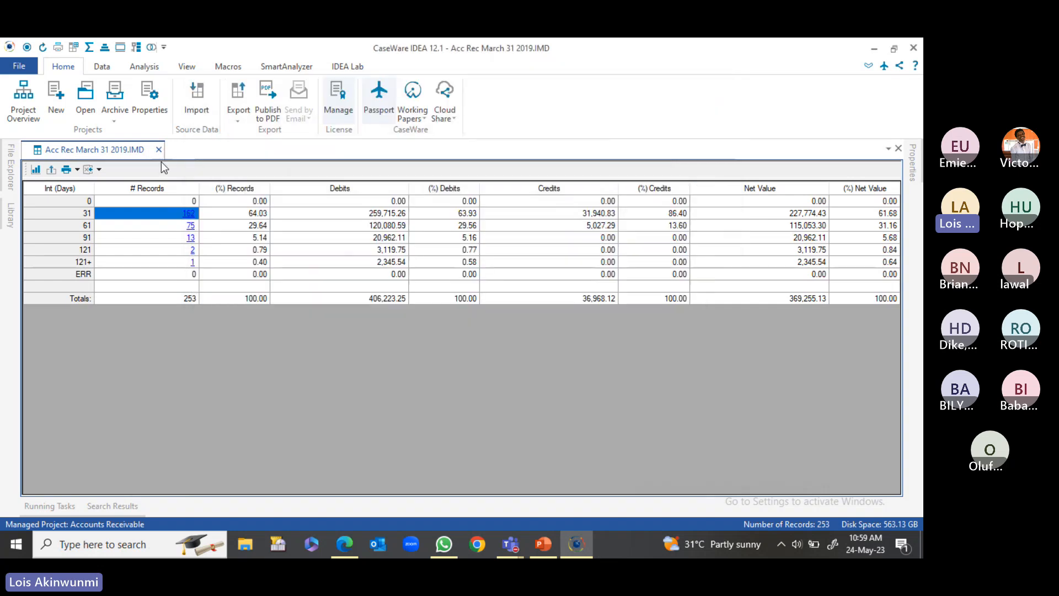
# Export the aging result as a PDF named AR Analysis Report to the project's Results.ILB folder
pyautogui.click(51, 169)
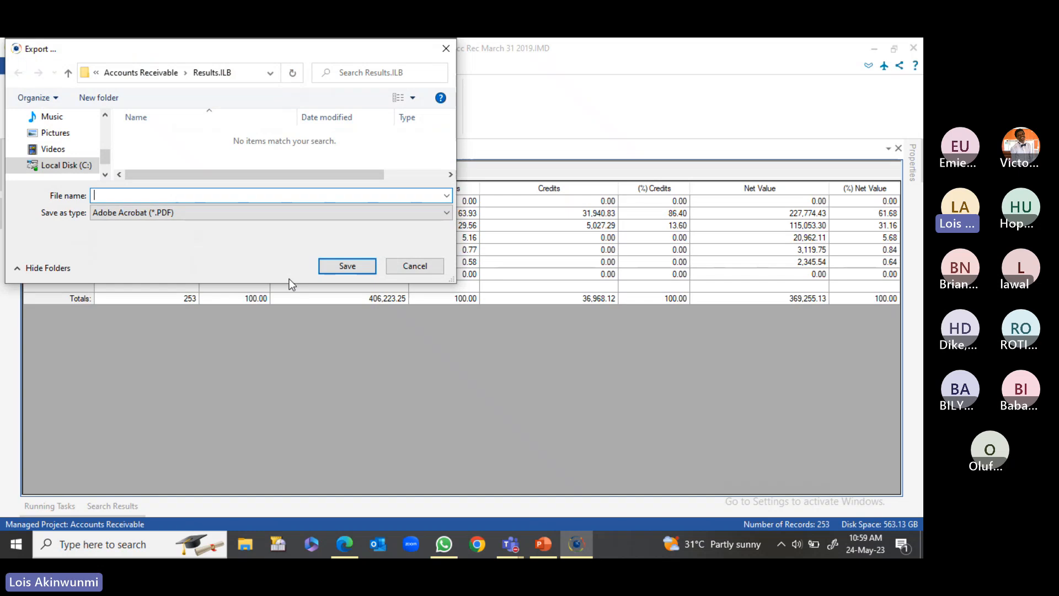
pyautogui.write('AR A')
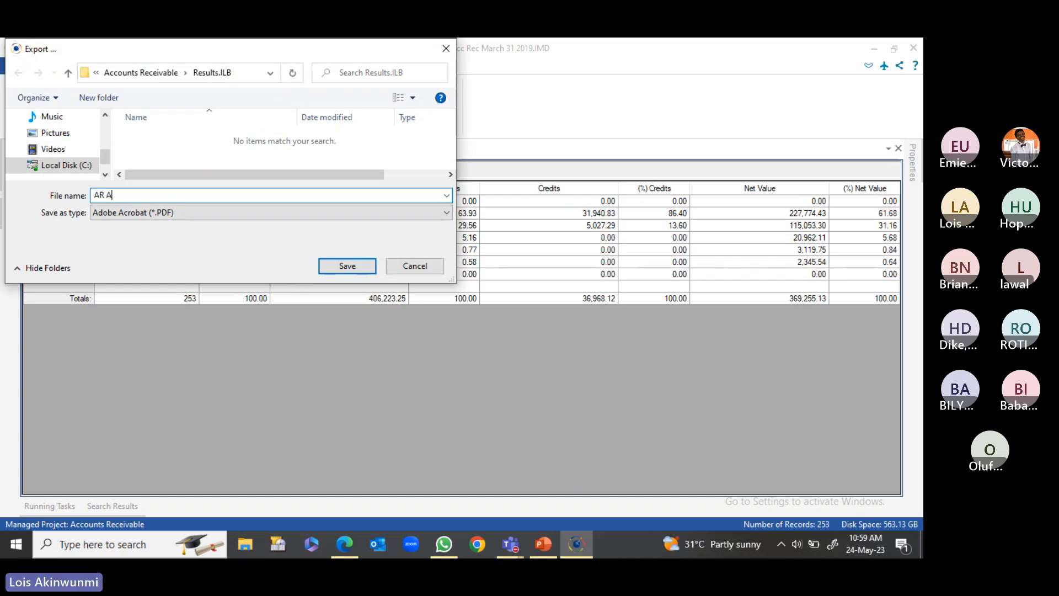
pyautogui.write('nalysis')
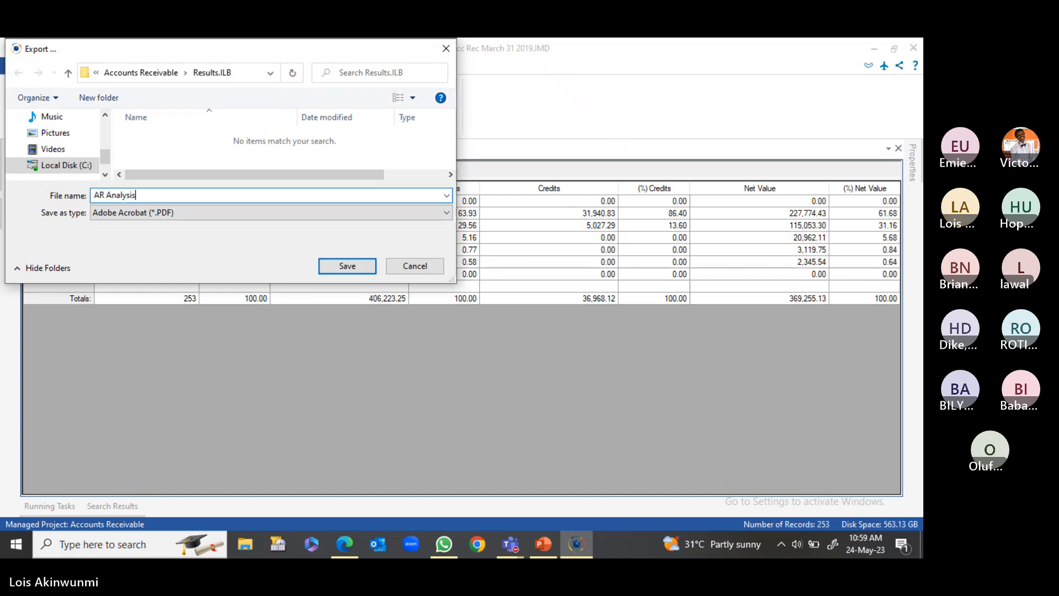
pyautogui.write(' Report')
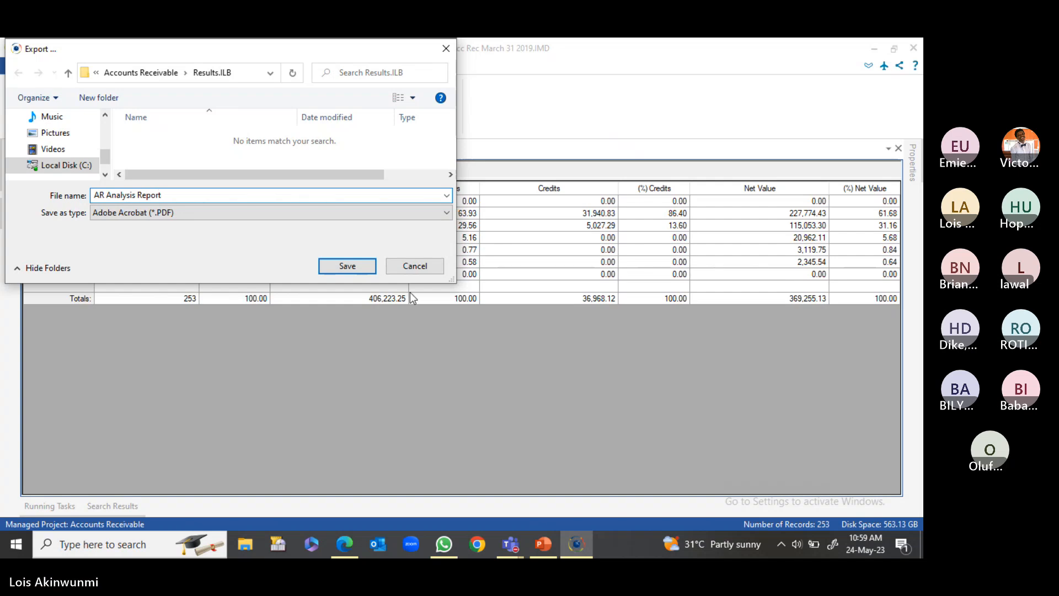
pyautogui.click(366, 269)
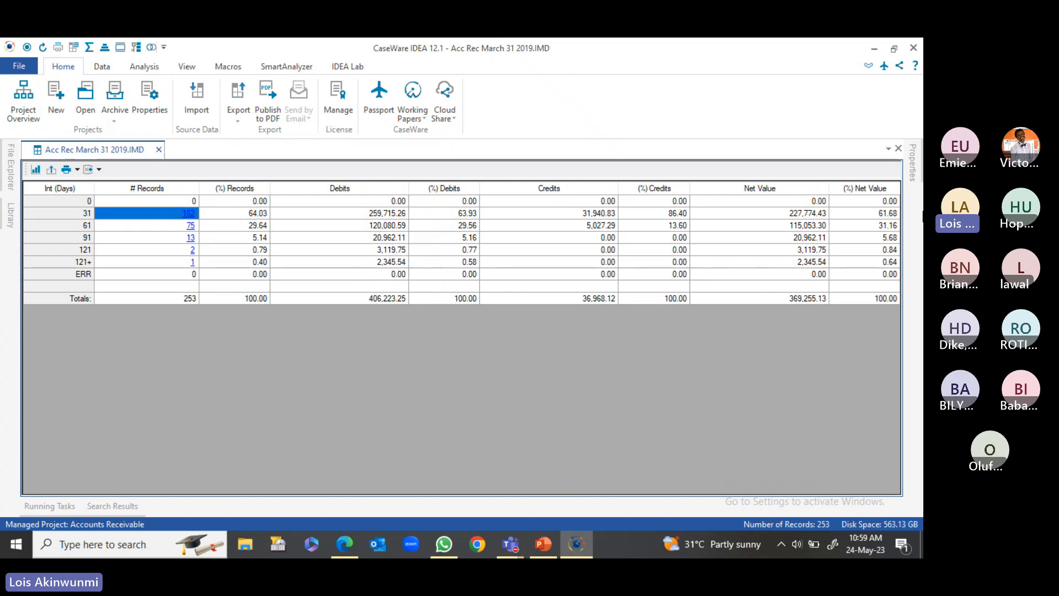
# Return to the data of Acc Rec March 31 2019 and show the Results folder's contents in the Current Project Library
pyautogui.click(912, 163)
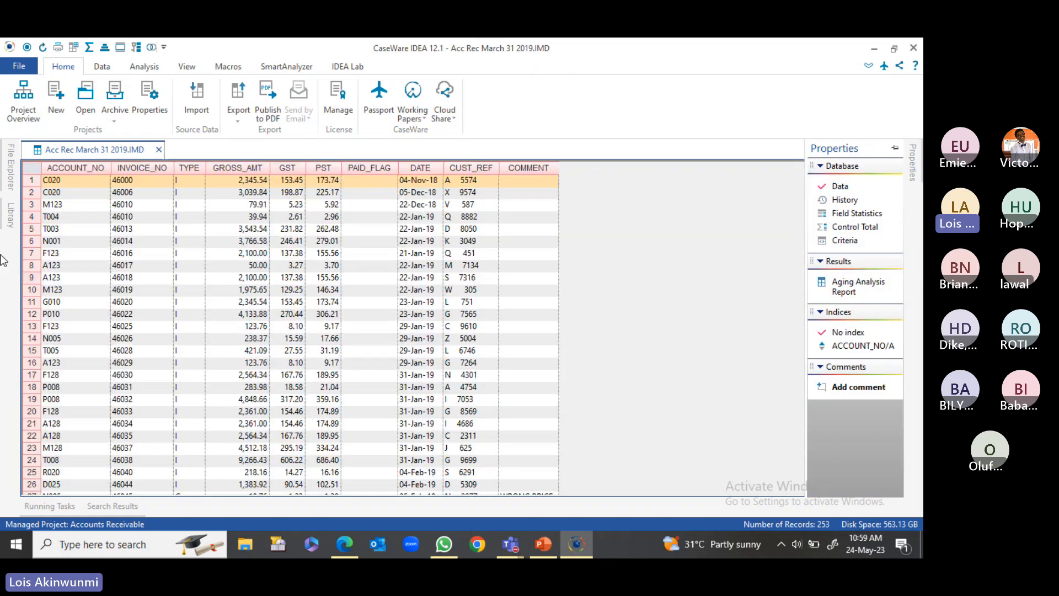
pyautogui.click(10, 215)
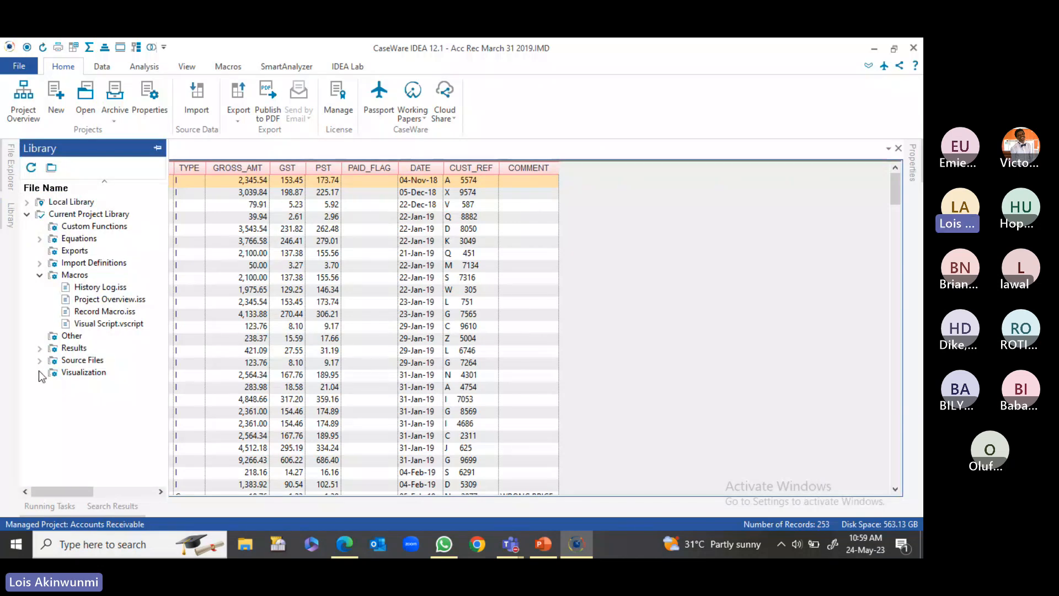
pyautogui.click(39, 274)
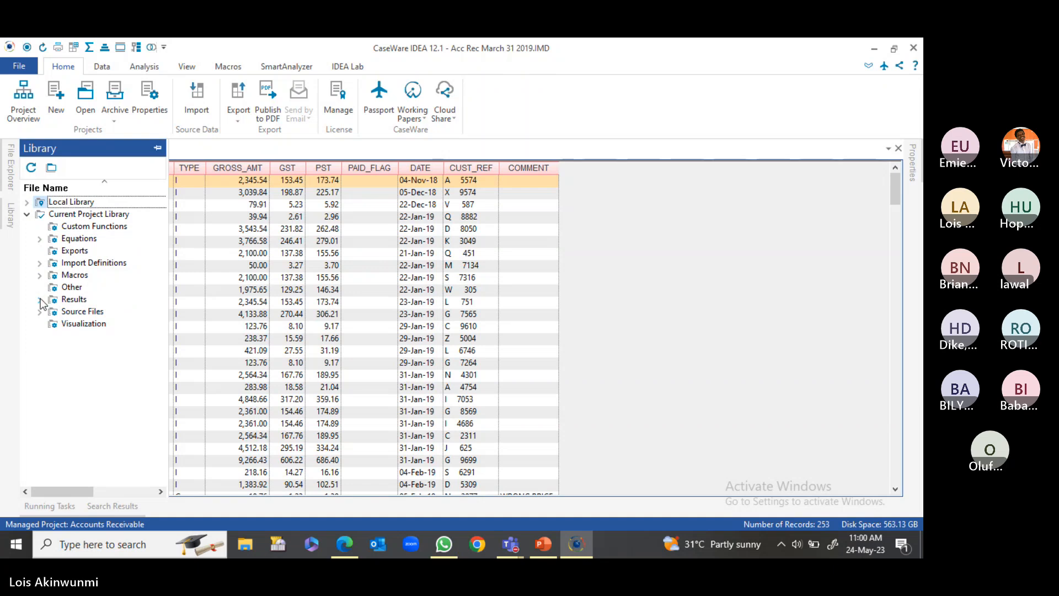
pyautogui.click(41, 300)
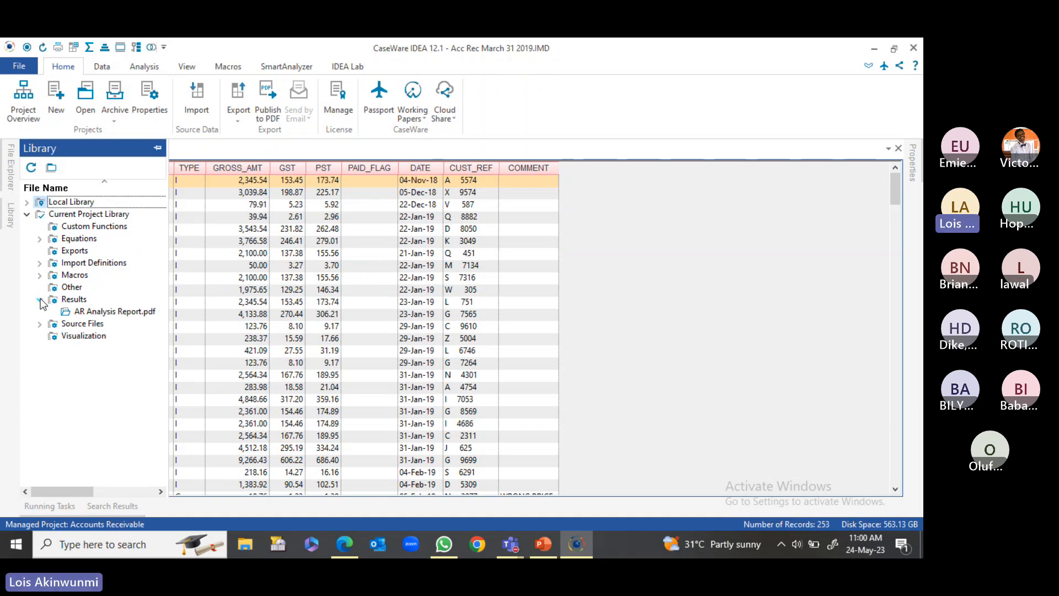
# View the exported AR Analysis Report.pdf from the project library, read through it, and close the PDF
pyautogui.rightClick(110, 315)
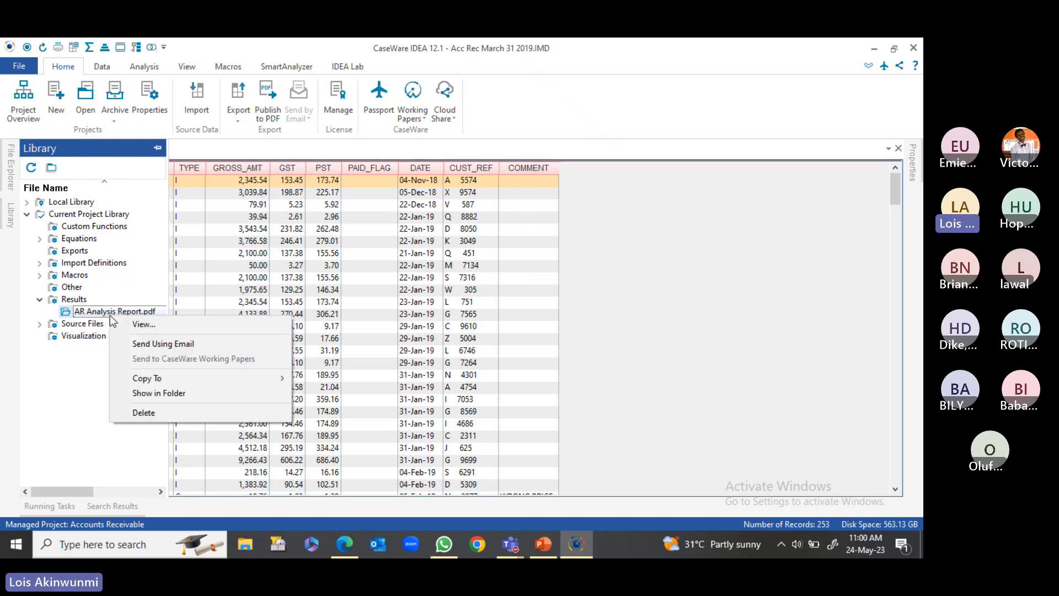
pyautogui.click(144, 326)
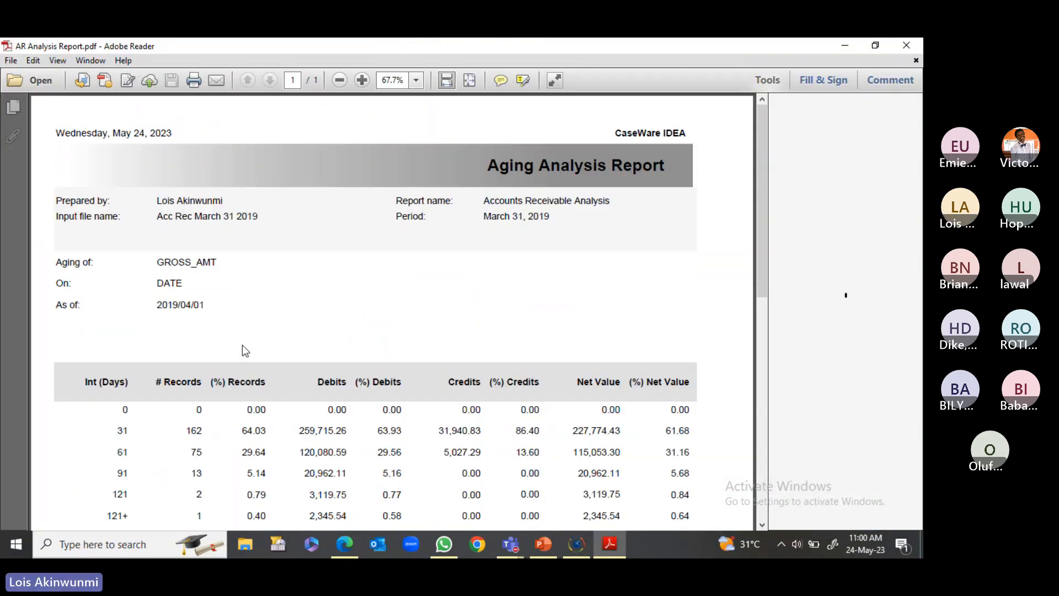
pyautogui.scroll(-2, 266, 363)
pyautogui.scroll(2, 326, 407)
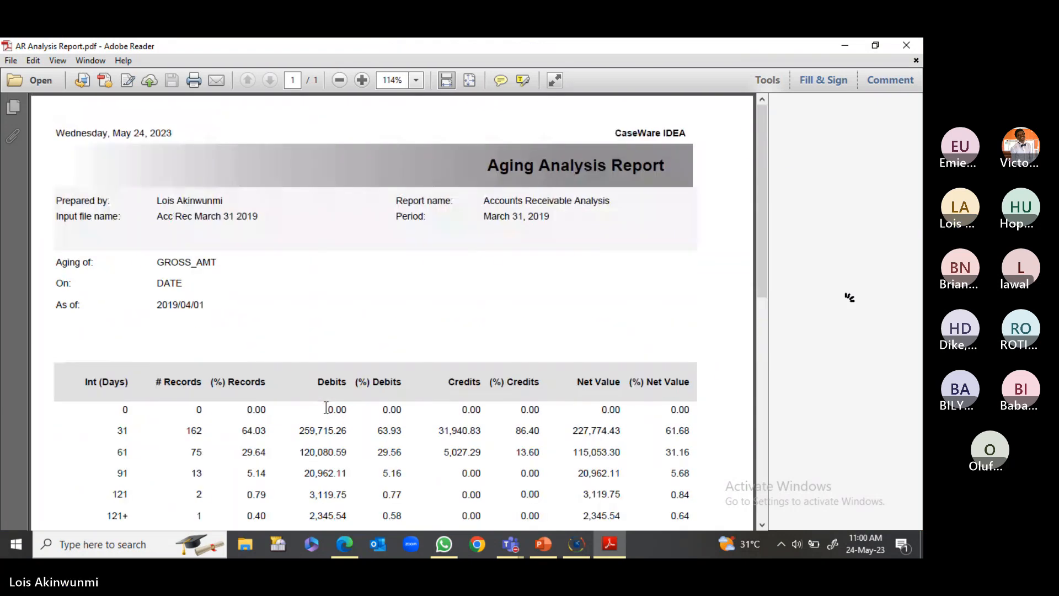
pyautogui.click(907, 50)
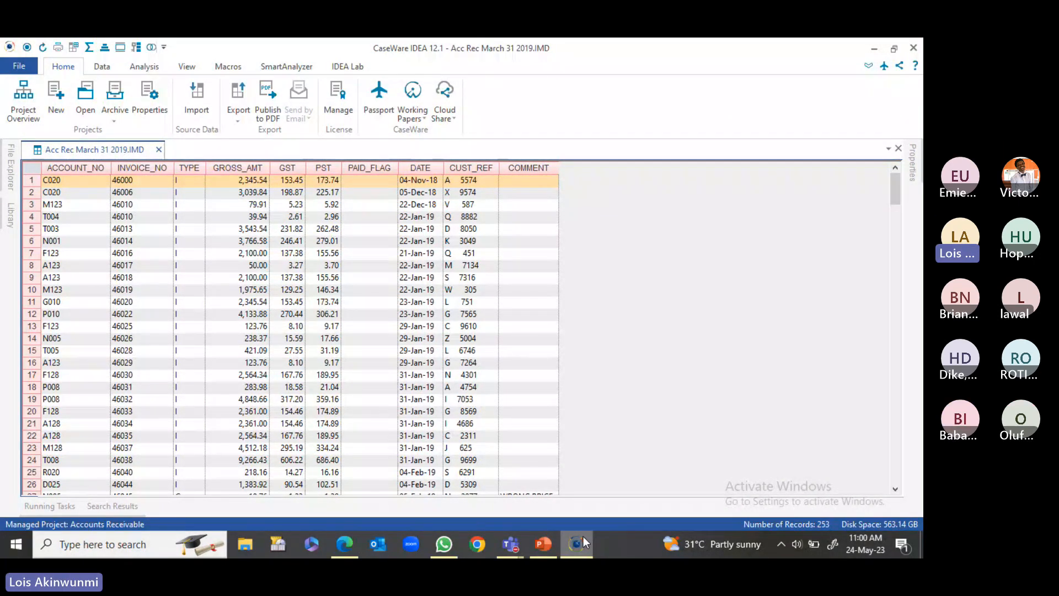
# Open the History Log.iss macro from the Macros.ILB folder and maximize the IDEAScript editor
pyautogui.click(226, 66)
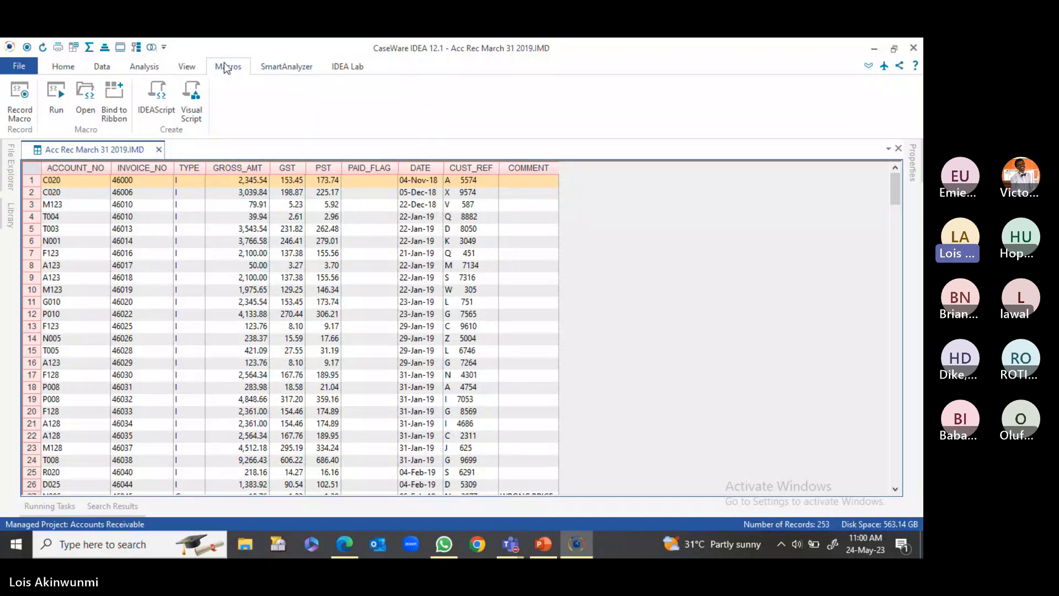
pyautogui.click(92, 112)
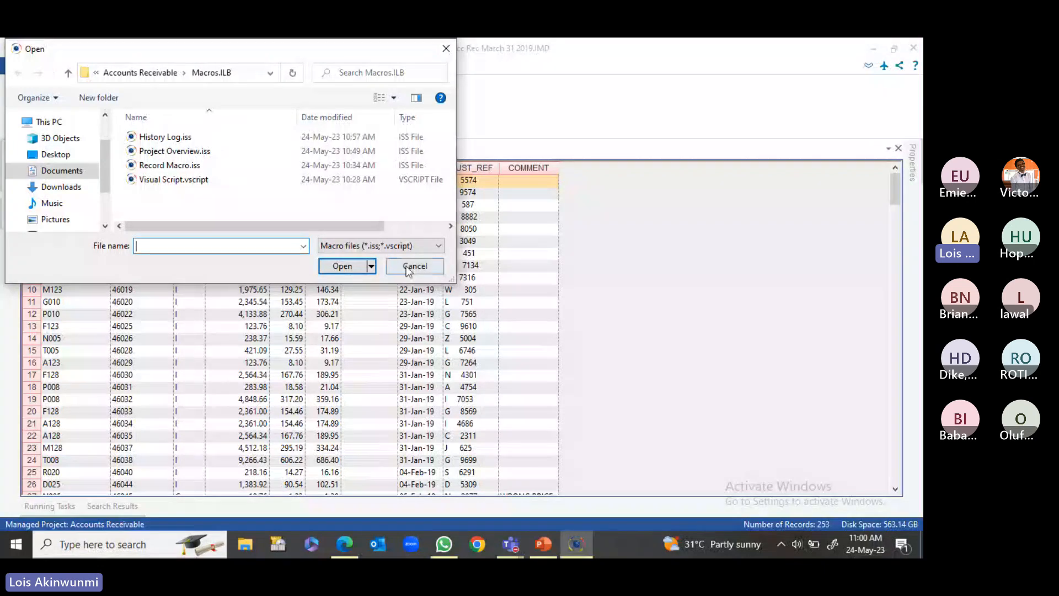
pyautogui.doubleClick(167, 138)
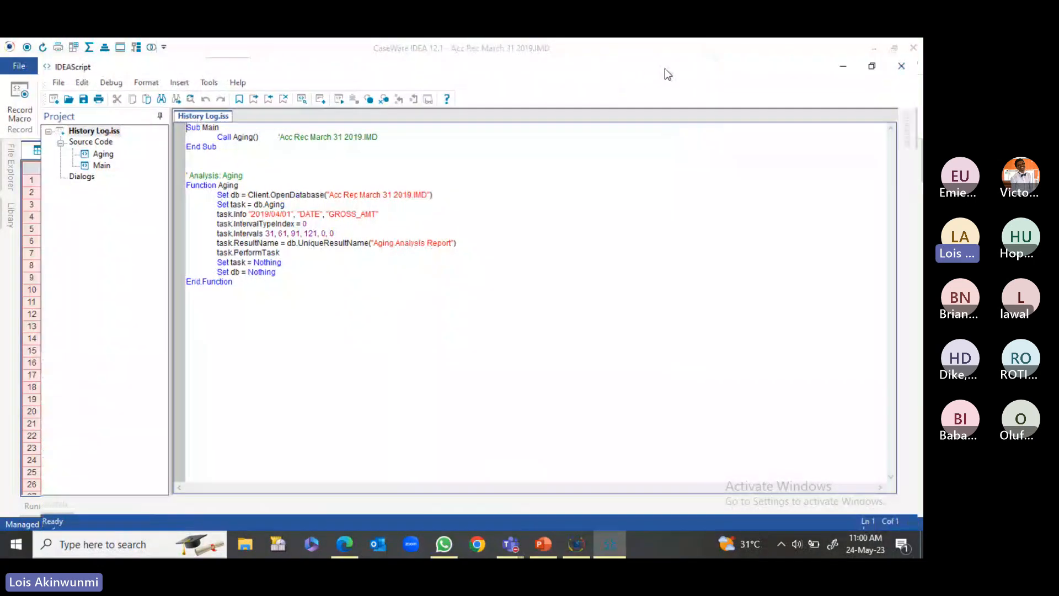
pyautogui.click(664, 69)
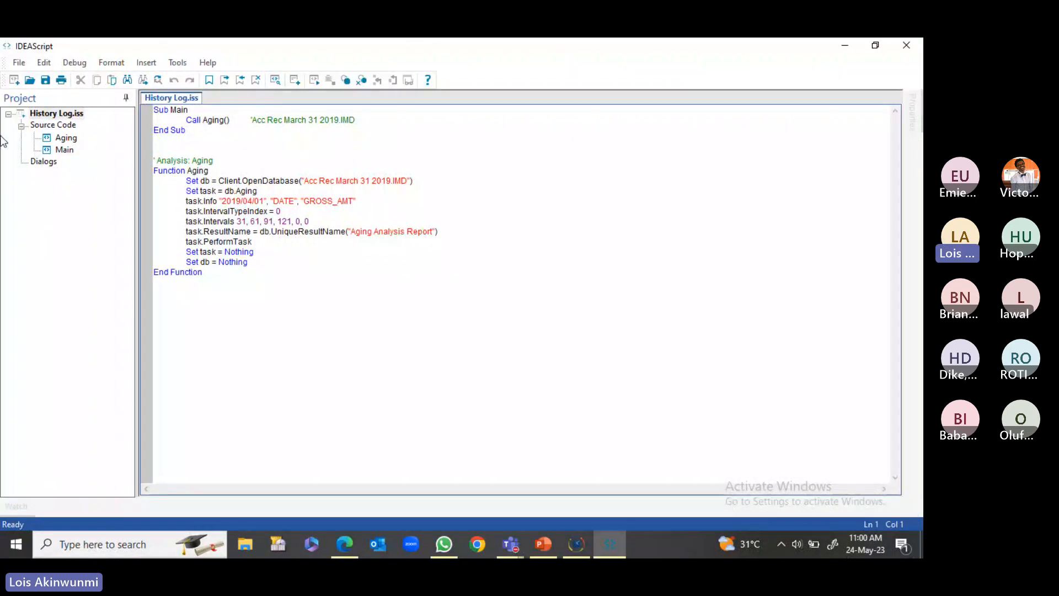
# Open Project Overview.iss and Record Macro.iss alongside the History Log script in the IDEAScript editor
pyautogui.click(28, 81)
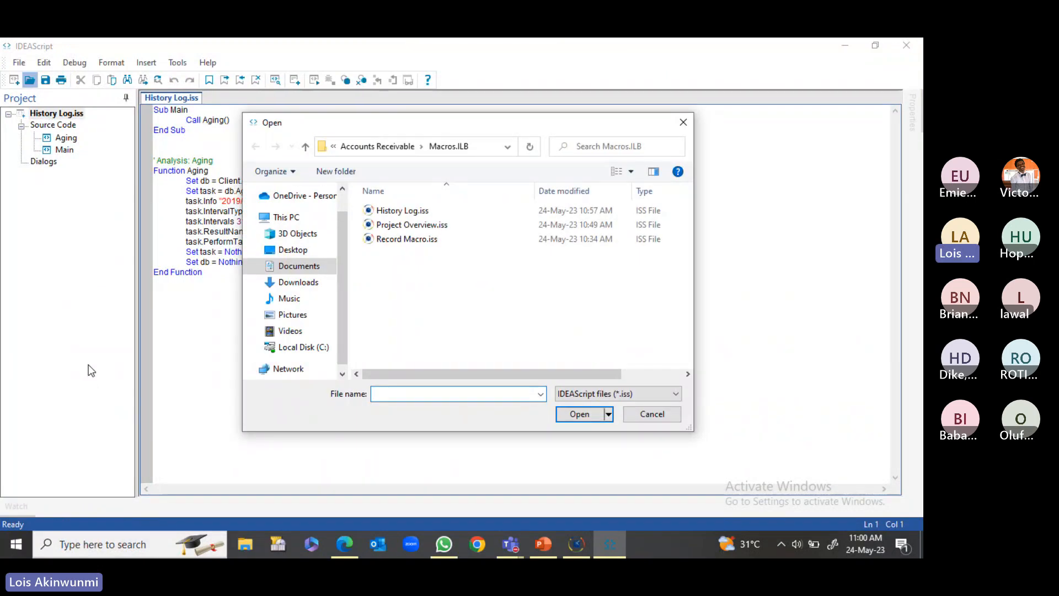
pyautogui.doubleClick(414, 226)
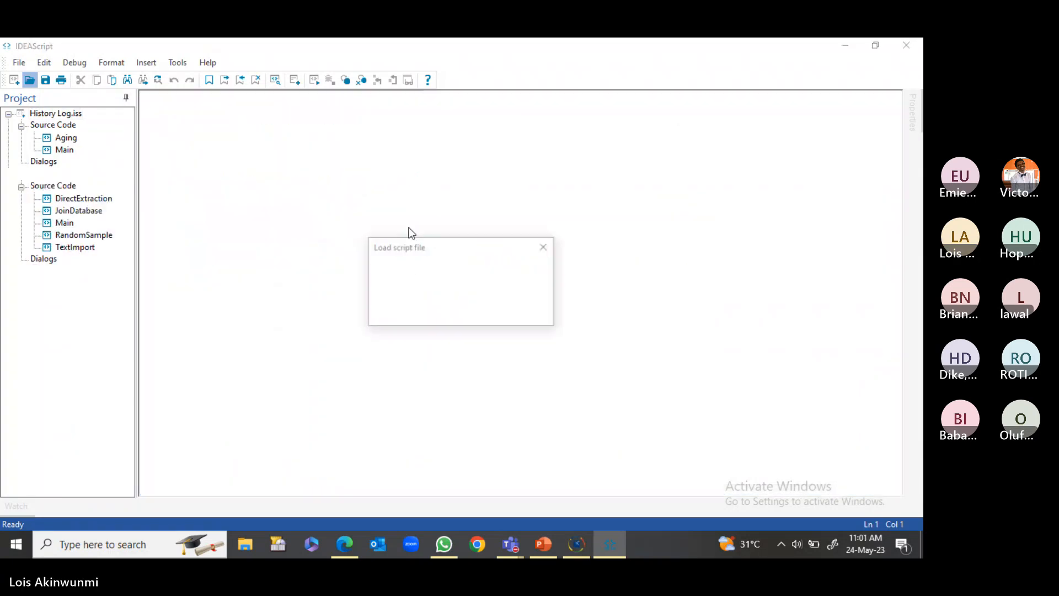
pyautogui.click(29, 80)
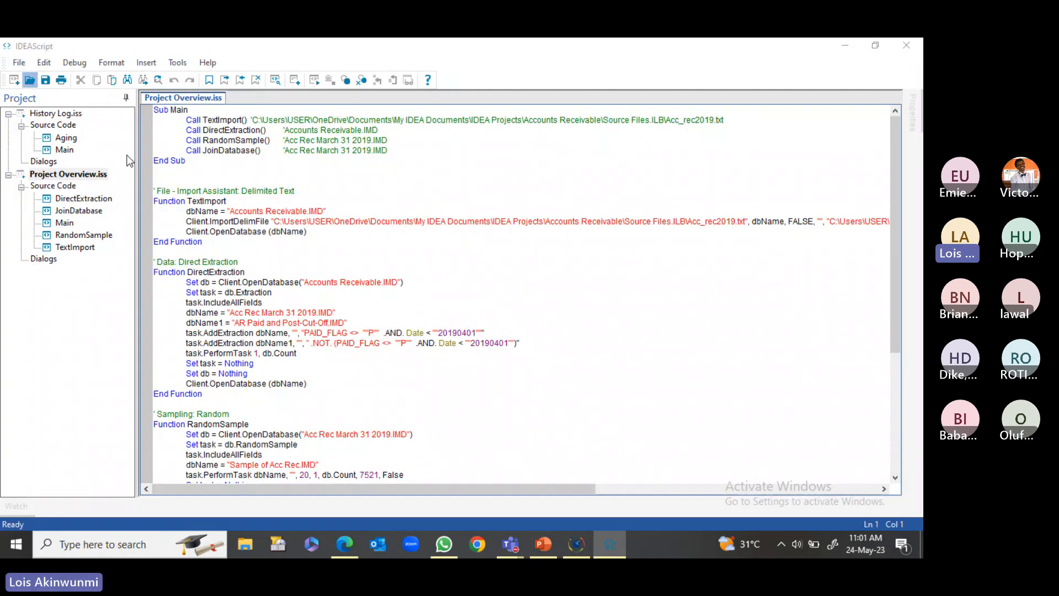
pyautogui.doubleClick(406, 241)
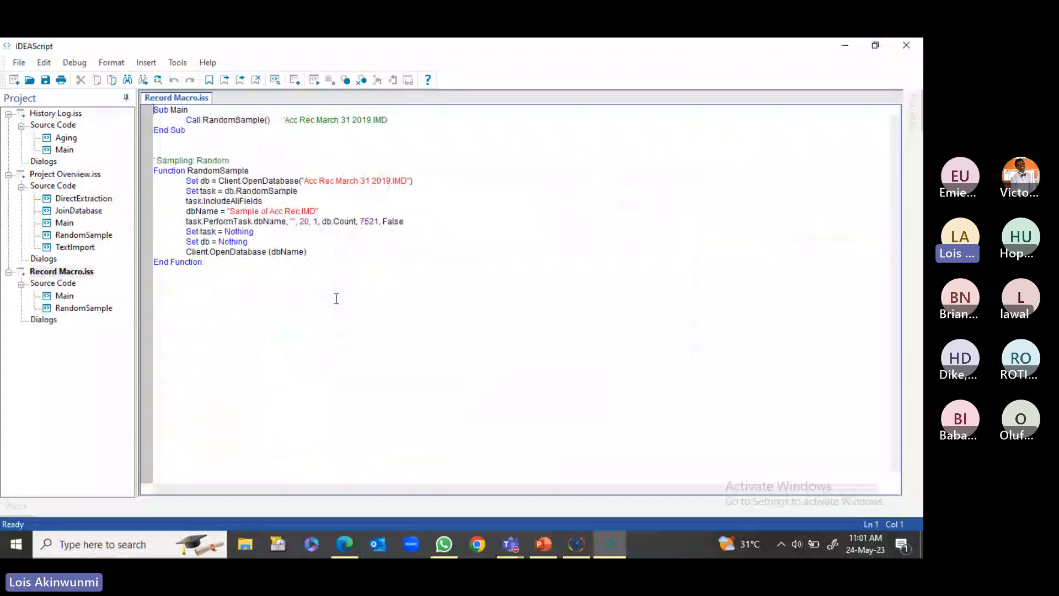
# Display the Project Overview script and examine its extraction and RandomSample functions
pyautogui.doubleClick(51, 183)
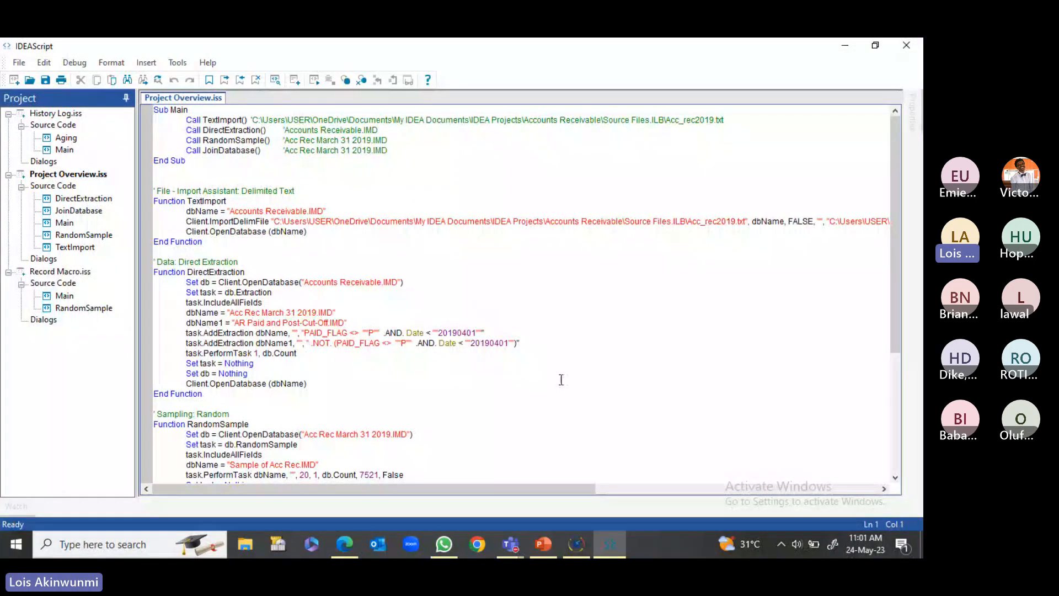
pyautogui.scroll(-2, 561, 375)
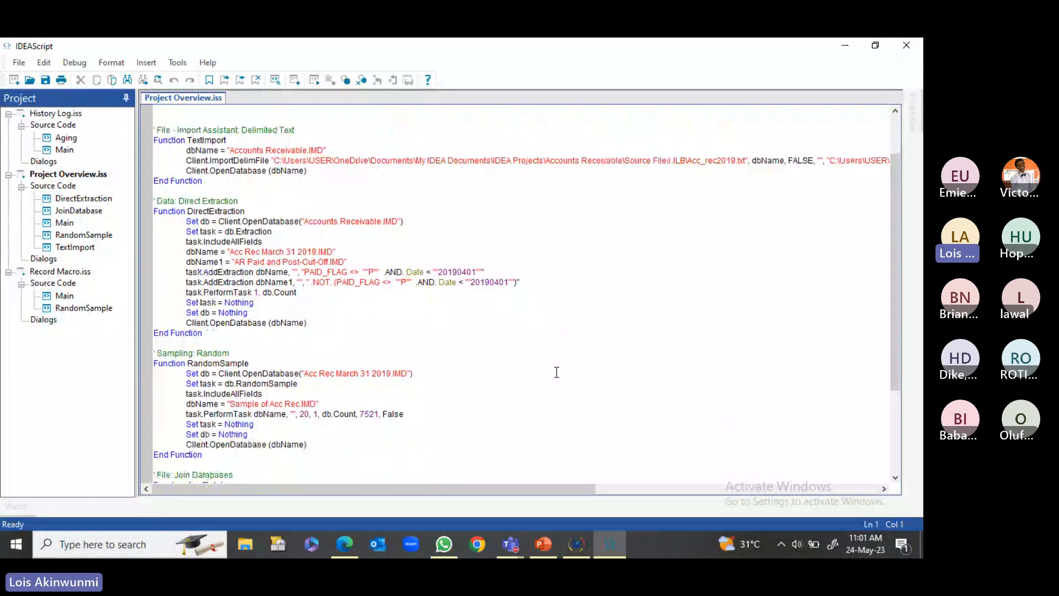
pyautogui.click(281, 374)
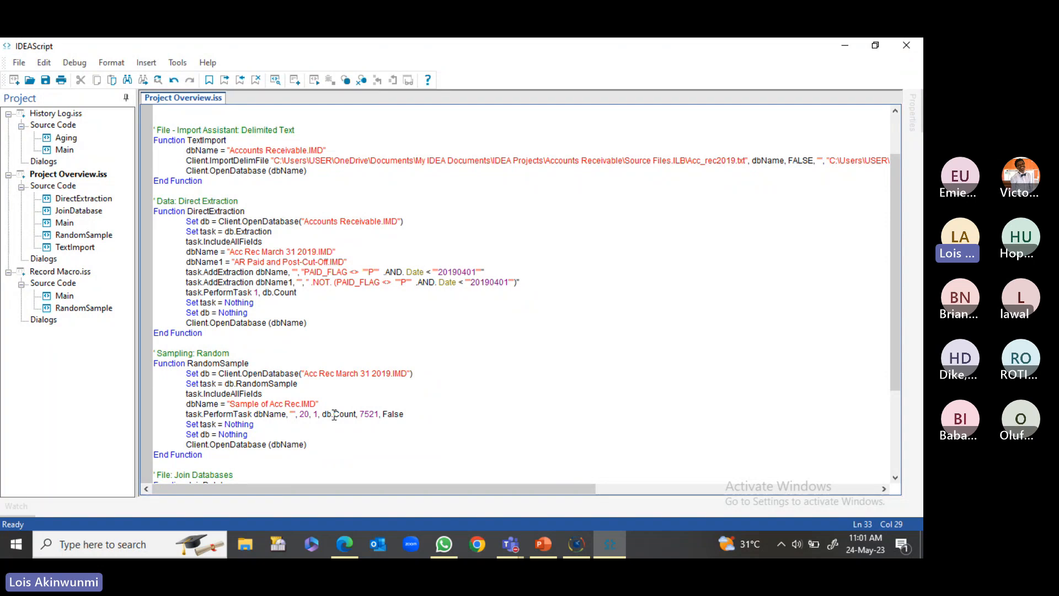
# Try running the Project Overview script with a stray punctuation mark after TextImport's dbName value, dismiss the result, and remove the mark
pyautogui.scroll(2, 334, 415)
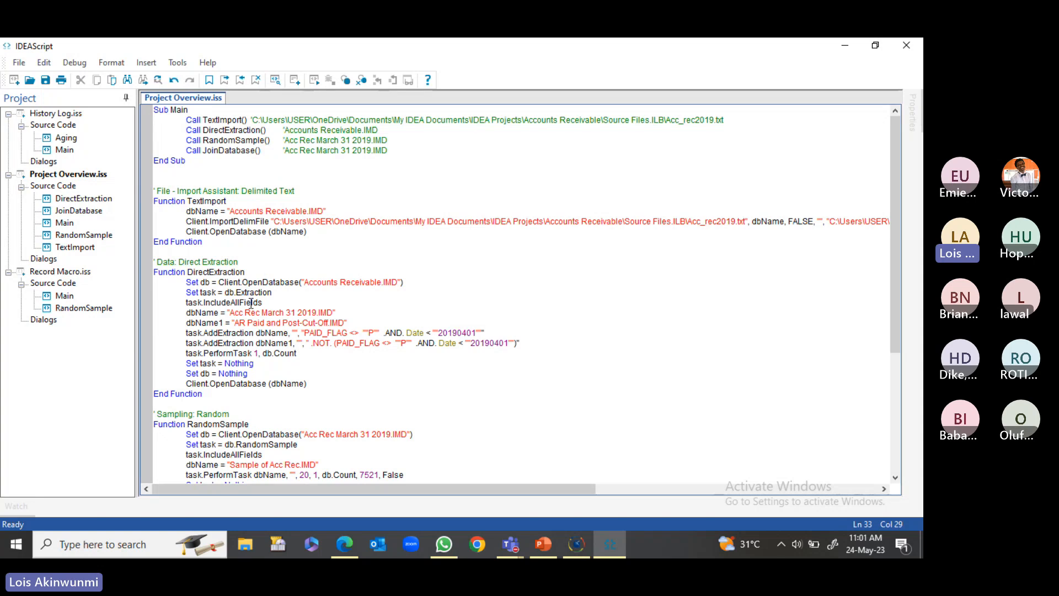
pyautogui.click(229, 211)
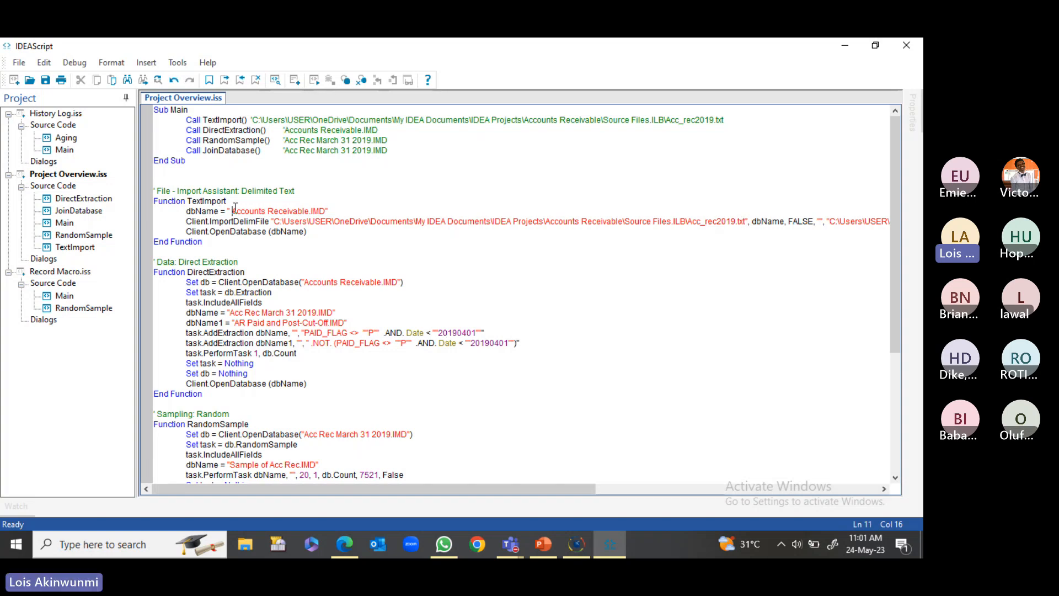
pyautogui.press('BackSpace')
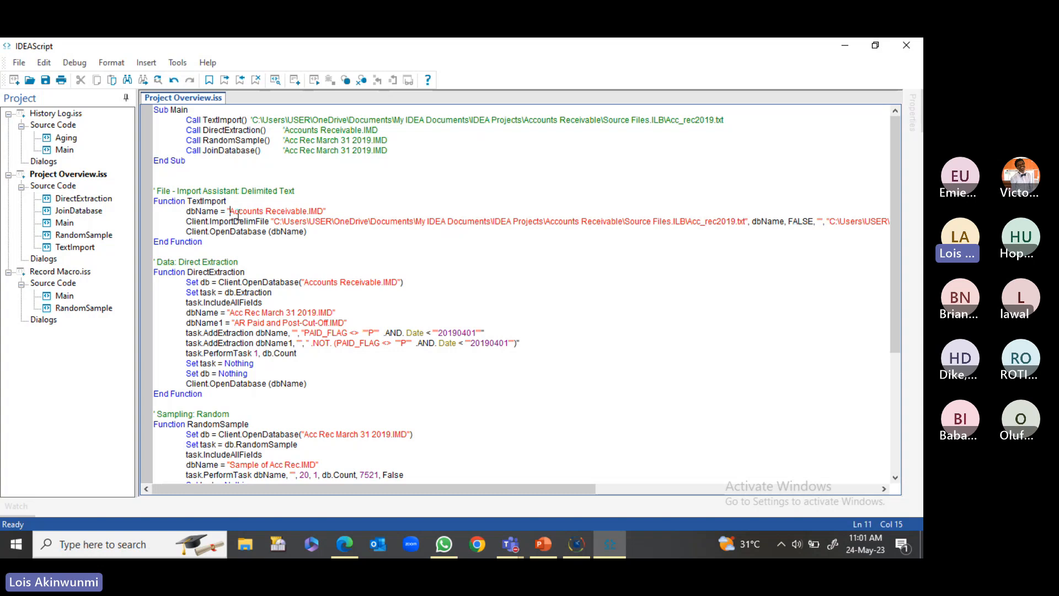
pyautogui.click(343, 210)
pyautogui.write('.')
pyautogui.click(311, 87)
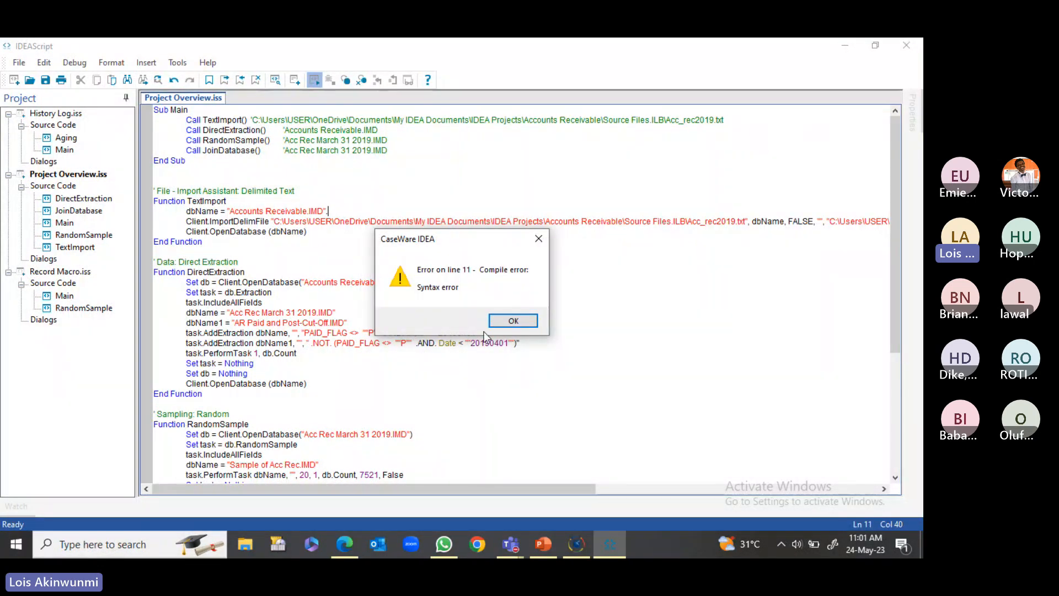
pyautogui.click(497, 322)
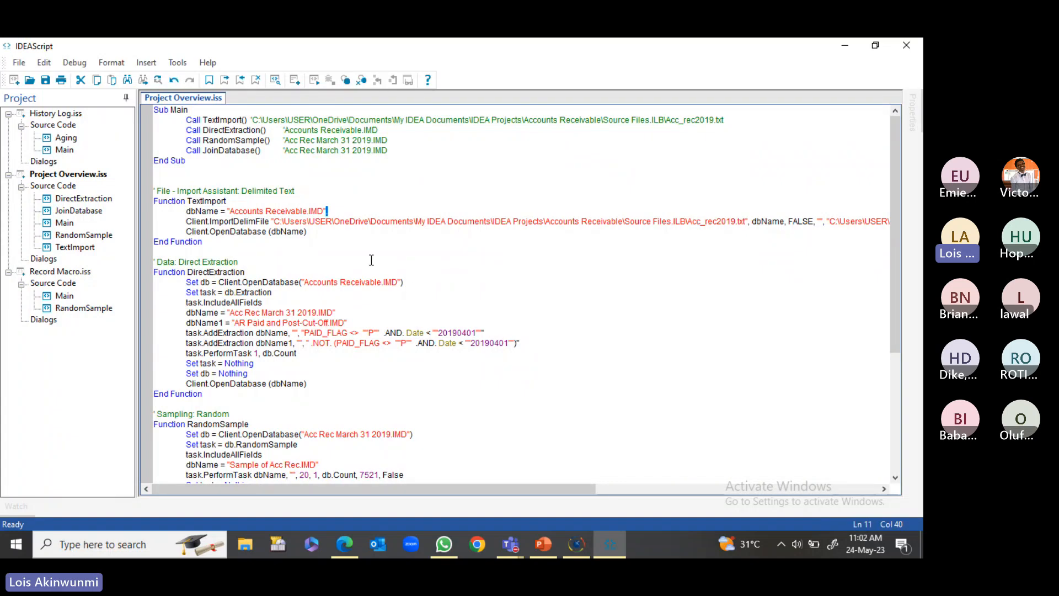
pyautogui.press('BackSpace')
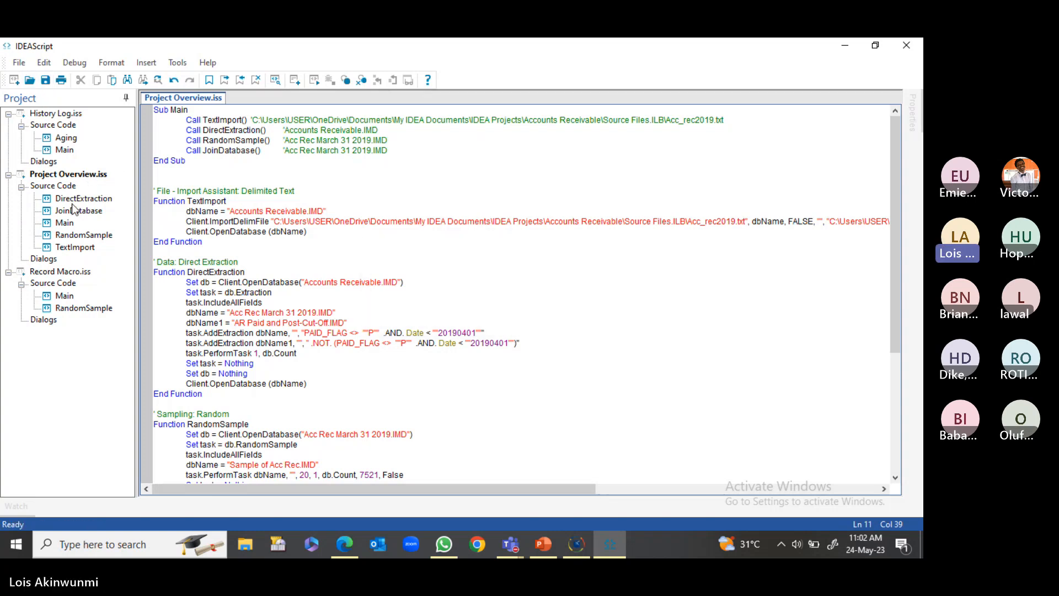
# Build the Project Overview script as the executable Project Overview.exe in the Macros.ILB folder and close the IDEAScript editor
pyautogui.click(18, 62)
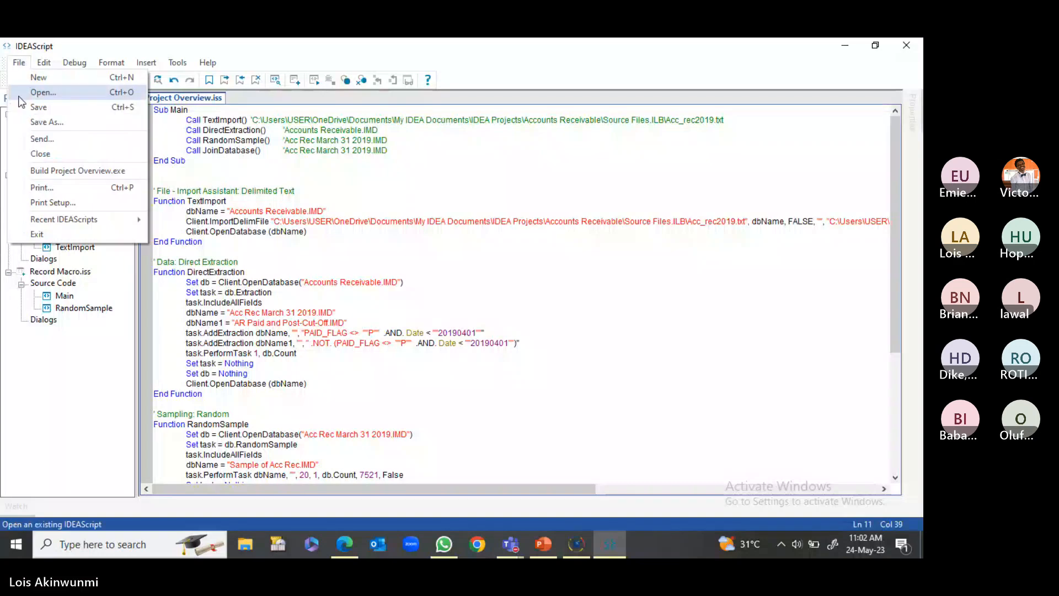
pyautogui.click(63, 171)
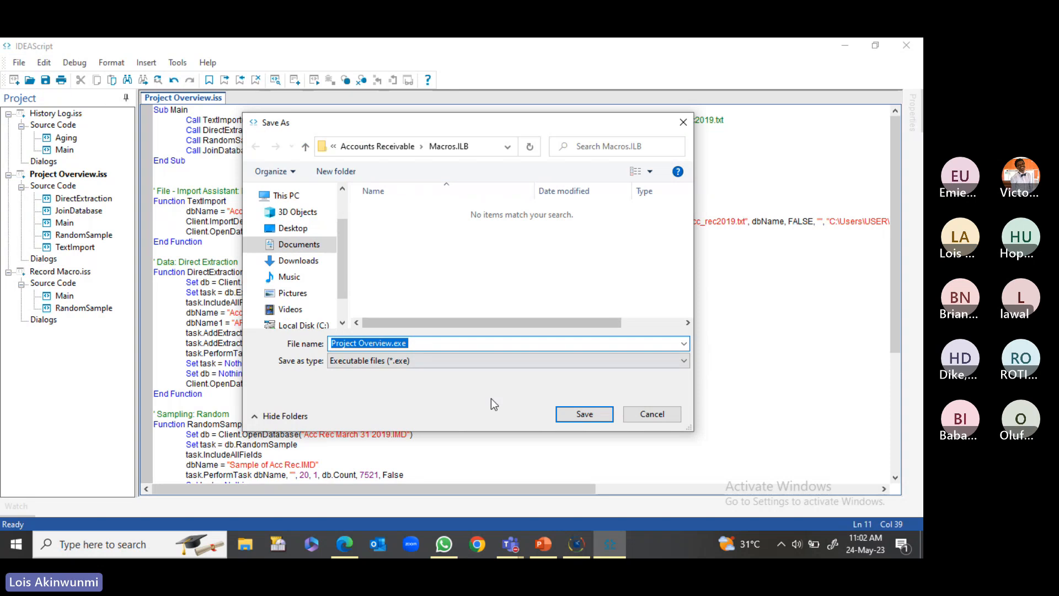
pyautogui.click(584, 414)
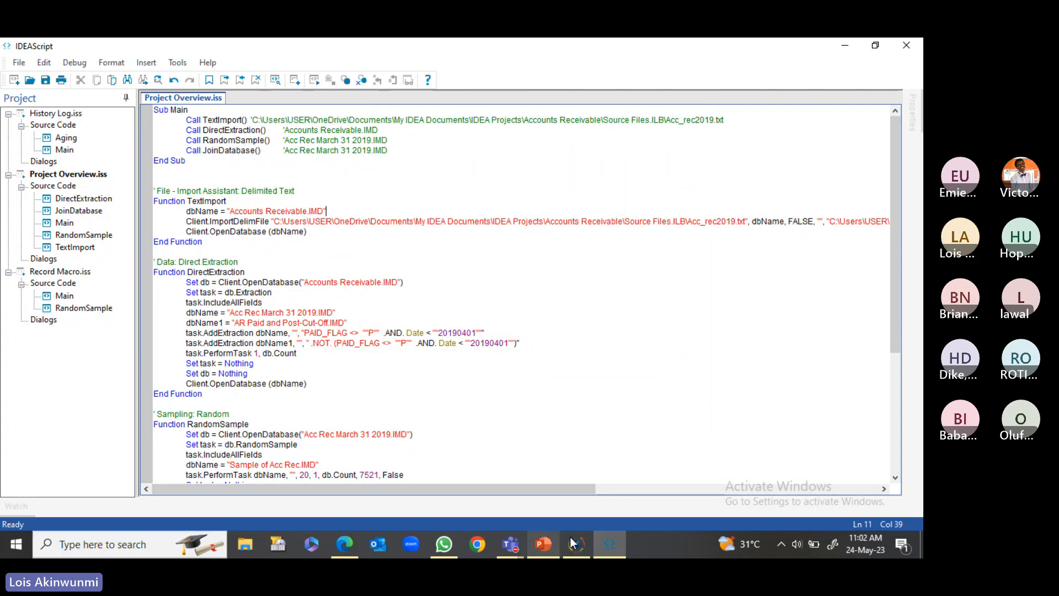
pyautogui.click(911, 45)
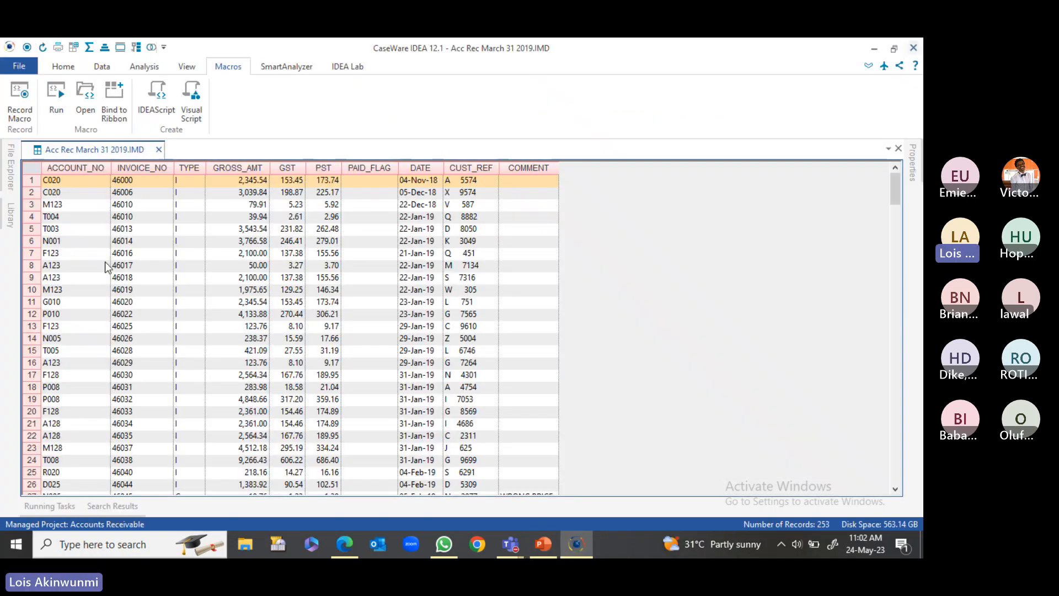
# Examine the contents of the Macros and Source Files folders in the current project library, then return to the database
pyautogui.moveTo(17, 215)
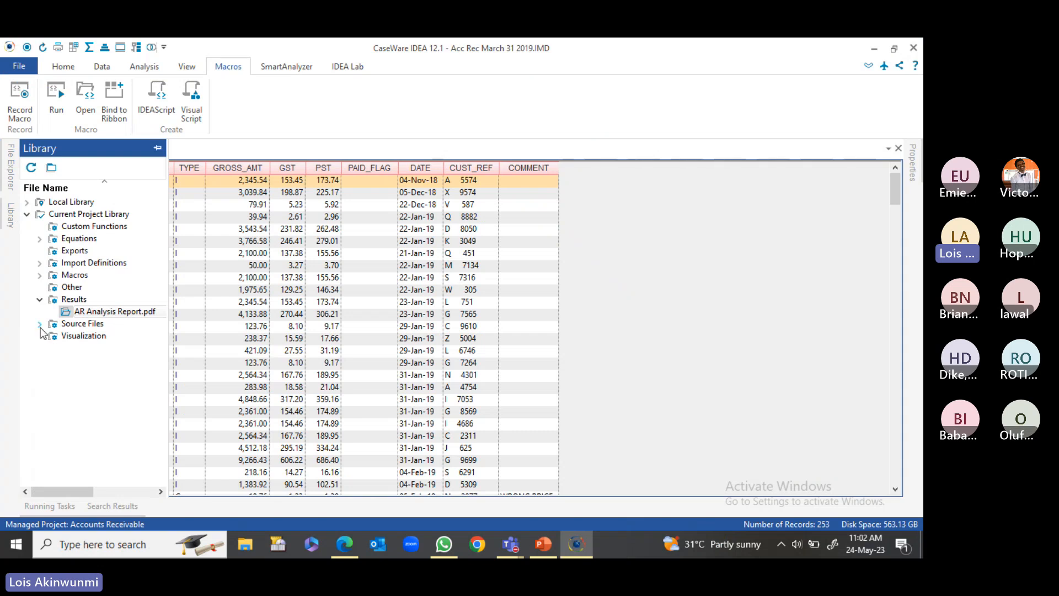
pyautogui.click(41, 298)
pyautogui.click(40, 275)
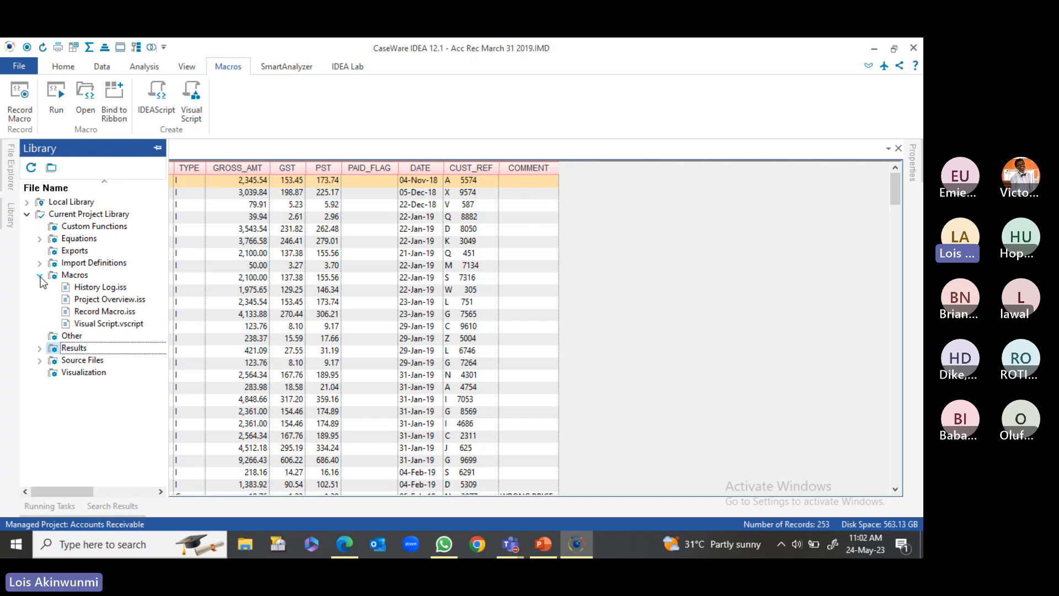
pyautogui.click(40, 276)
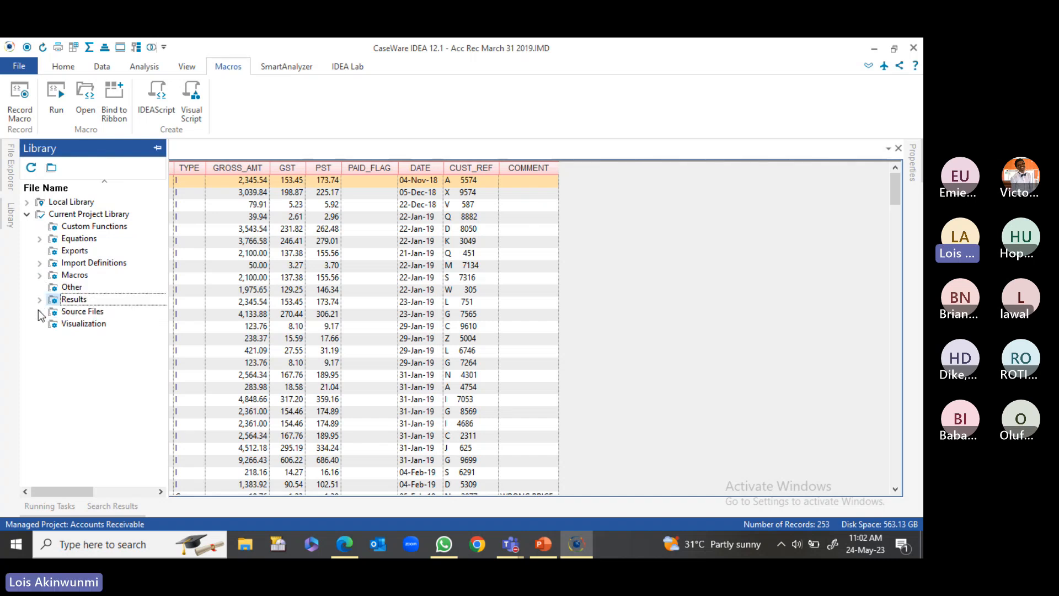
pyautogui.click(41, 276)
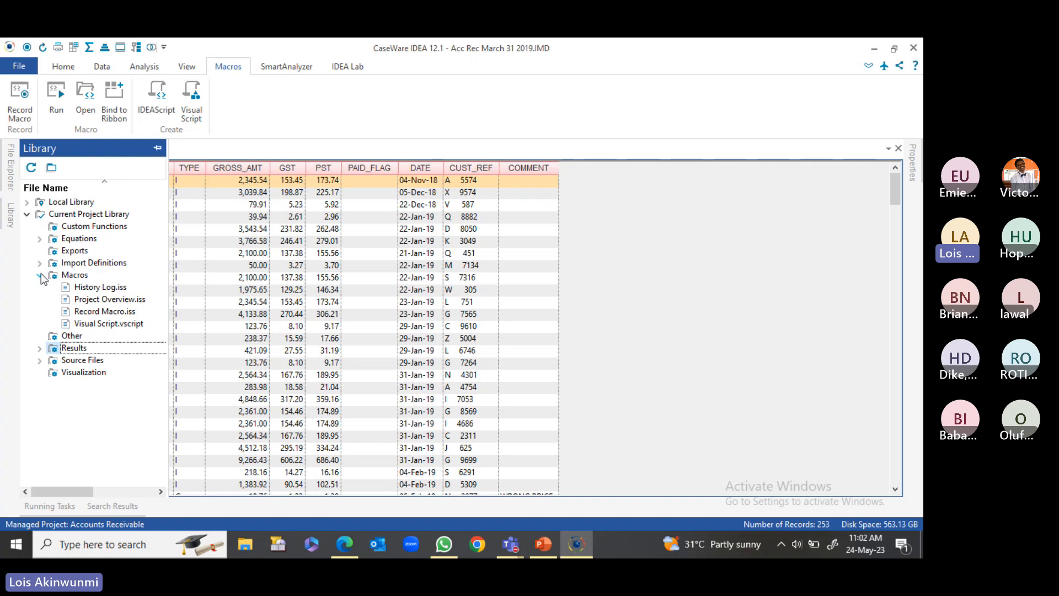
pyautogui.click(41, 275)
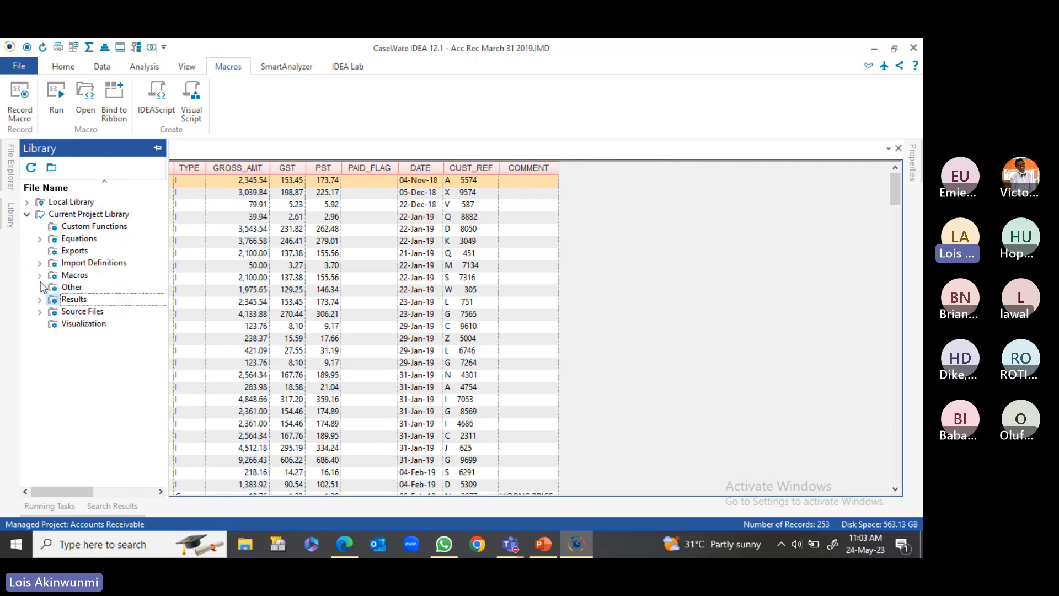
pyautogui.click(39, 312)
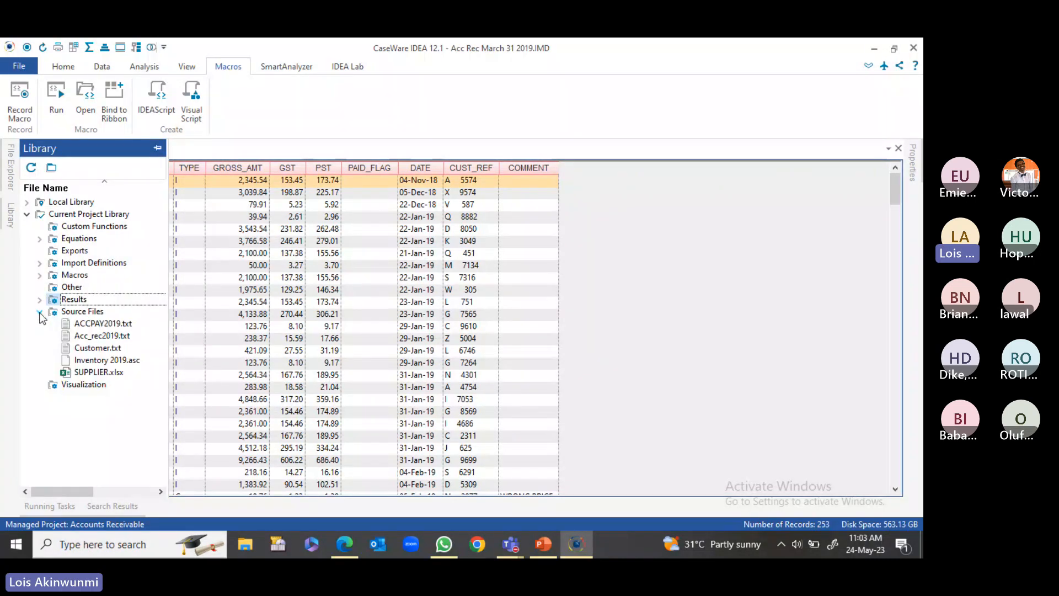
pyautogui.click(39, 312)
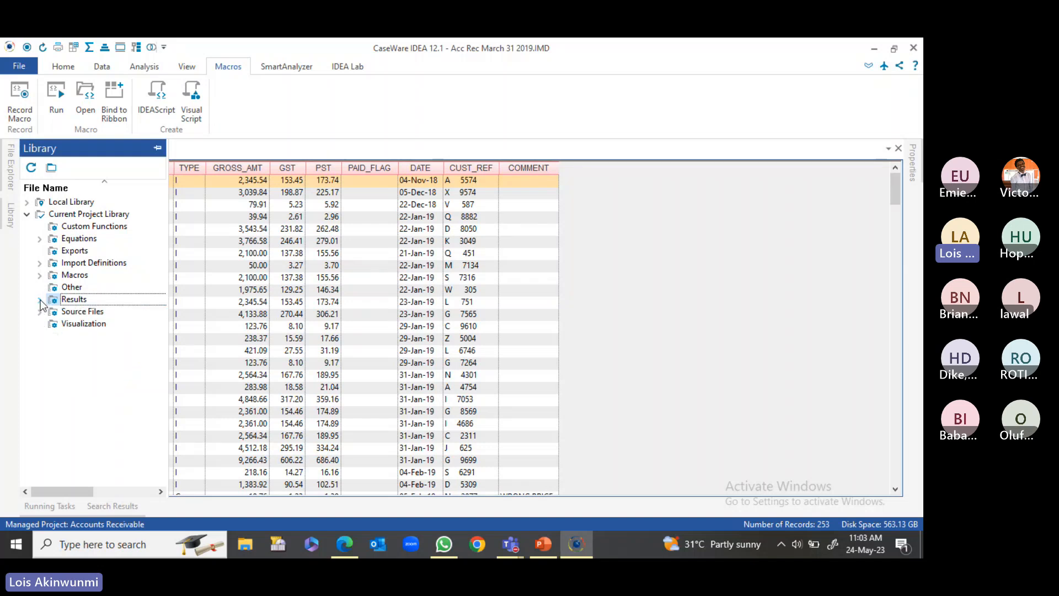
pyautogui.click(40, 275)
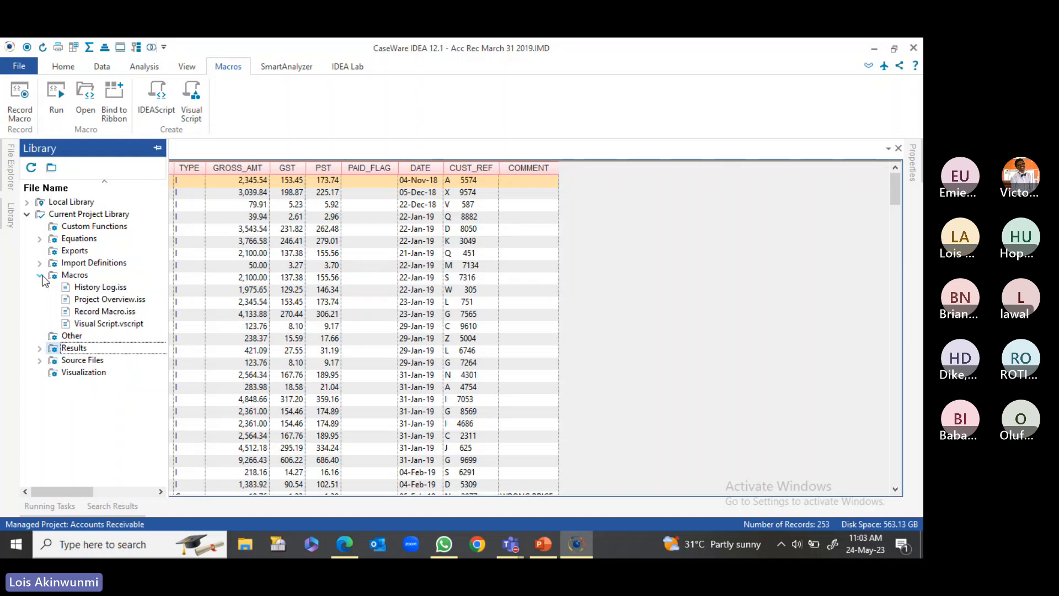
pyautogui.click(41, 275)
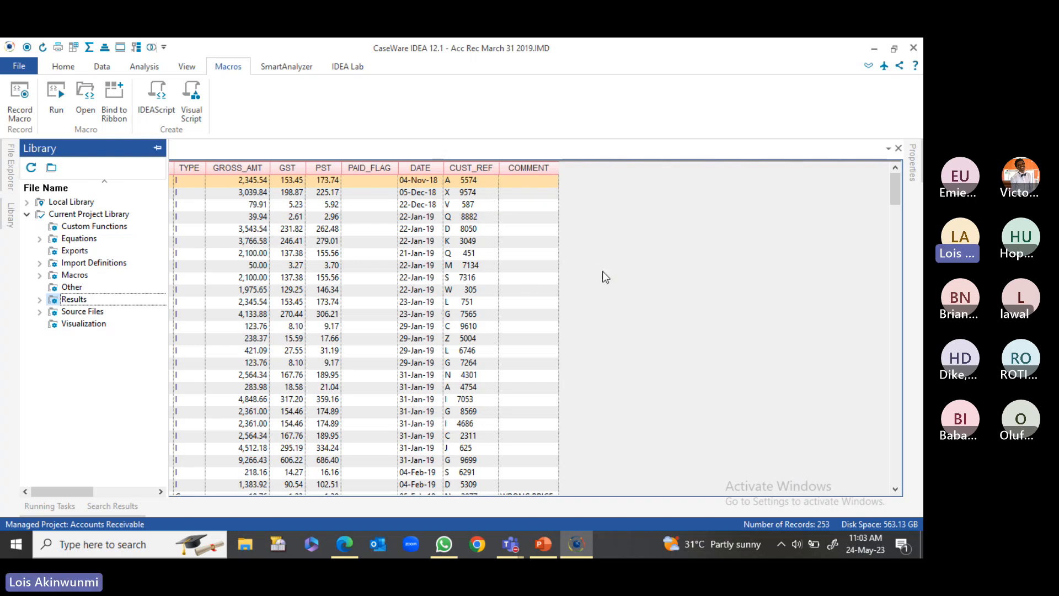
pyautogui.click(431, 291)
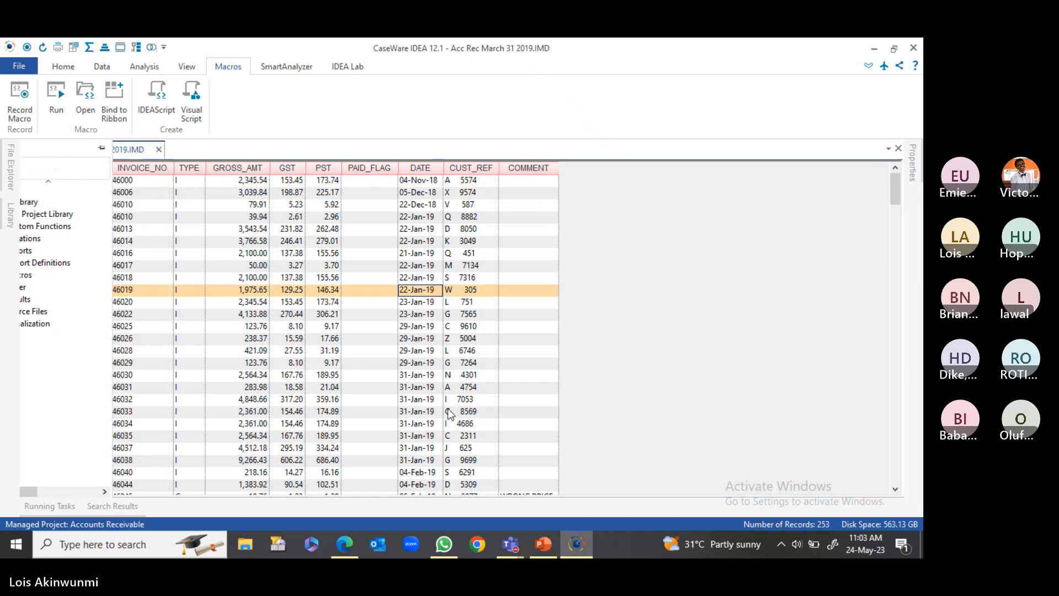
# Switch to the PowerPoint workbook and present the Age Analysis slide with the sub-ledger's aging interval totals as a slide show
pyautogui.click(546, 542)
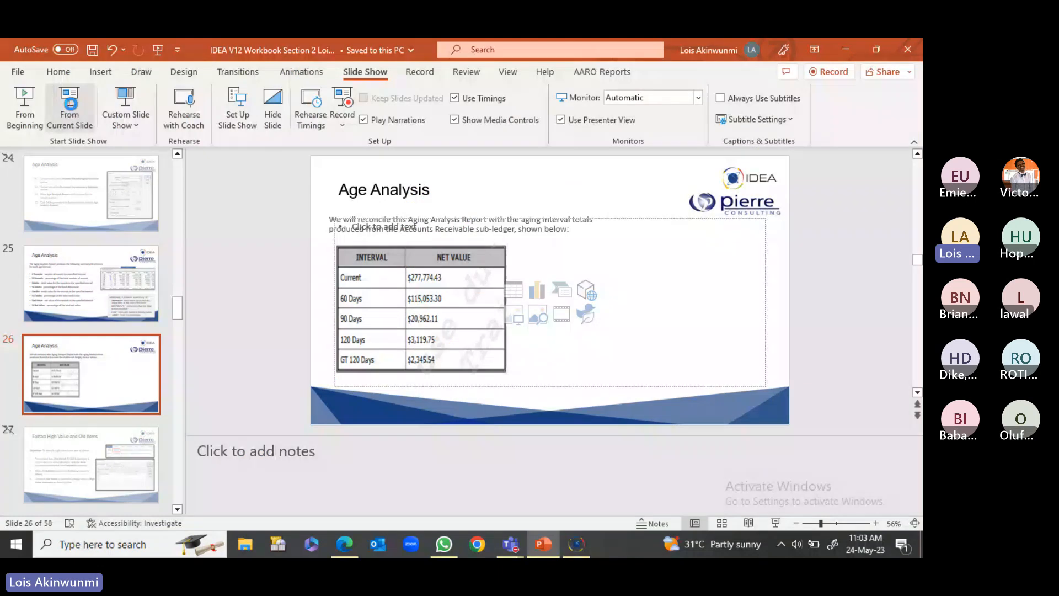
pyautogui.click(70, 103)
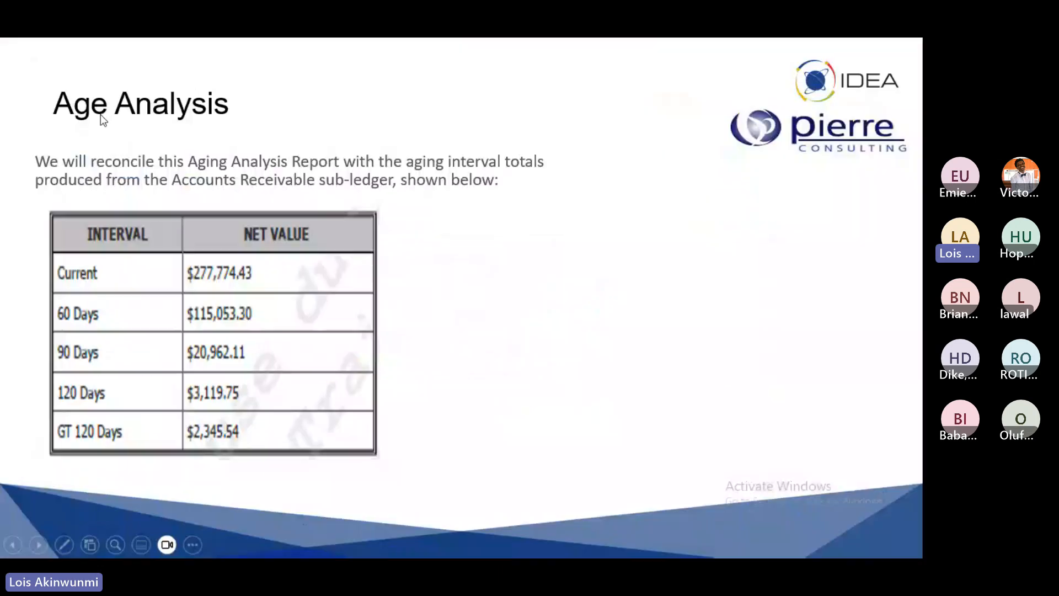
pyautogui.click(392, 257)
pyautogui.press('Left')
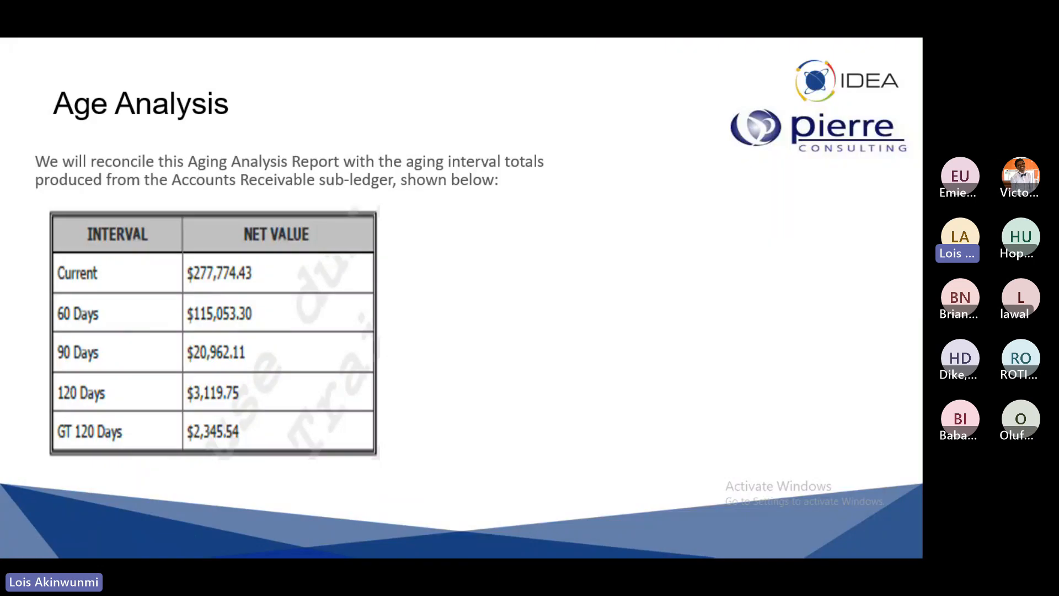